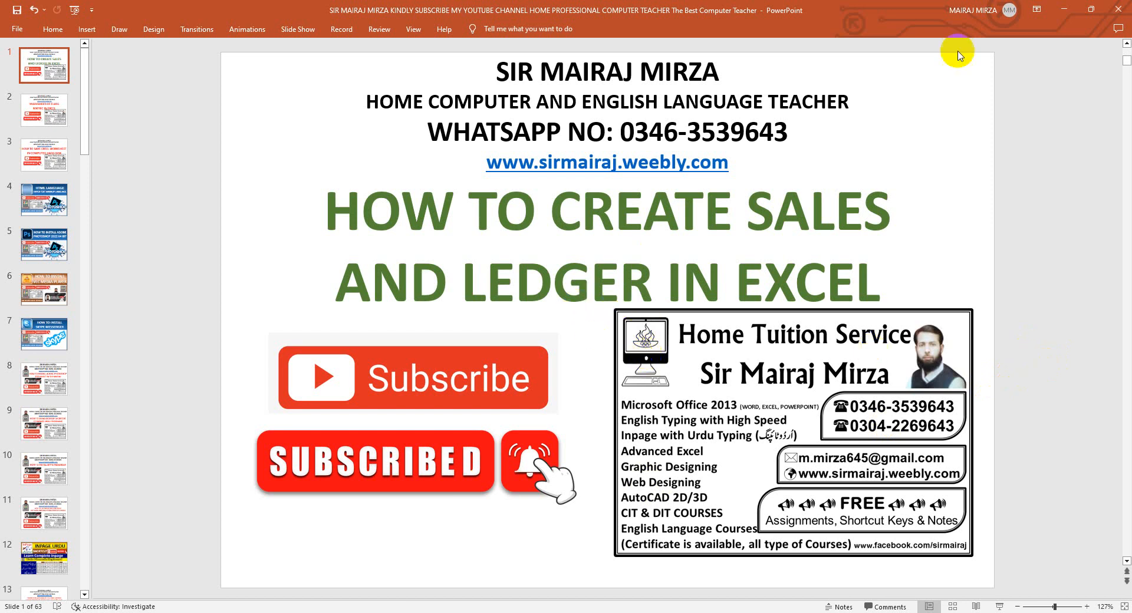
Step: Leave the presentation, launch Excel and create a new blank workbook
{"action": "left_click", "coordinate": [1064, 9]}
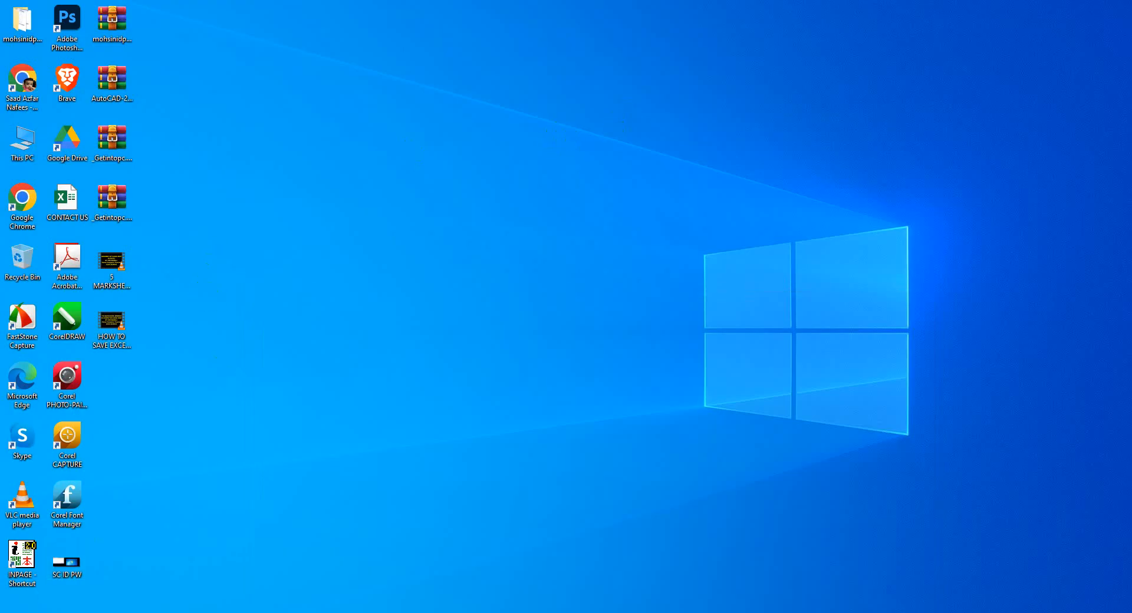
{"action": "left_click", "coordinate": [13, 612]}
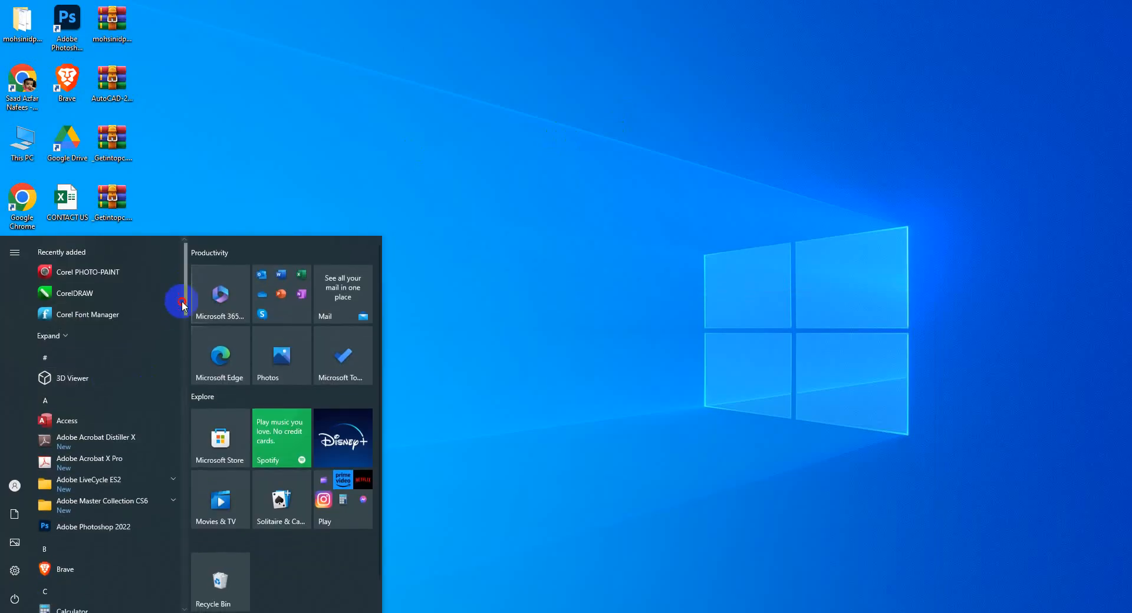
{"action": "left_click_drag", "start_coordinate": [181, 300], "coordinate": [173, 365]}
{"action": "left_click", "coordinate": [65, 467]}
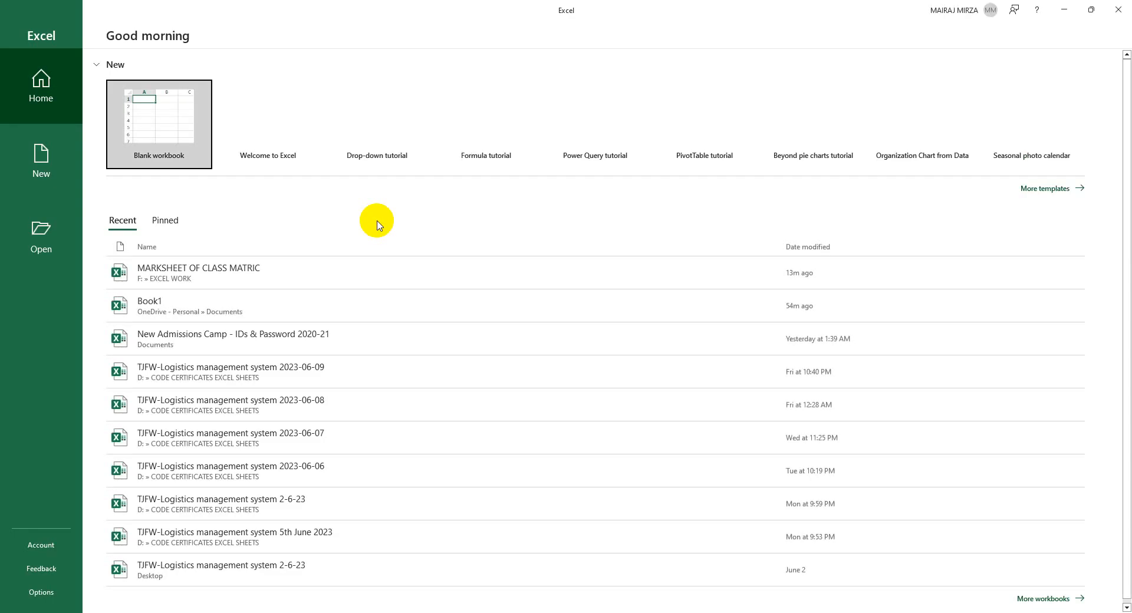
{"action": "left_click", "coordinate": [158, 123]}
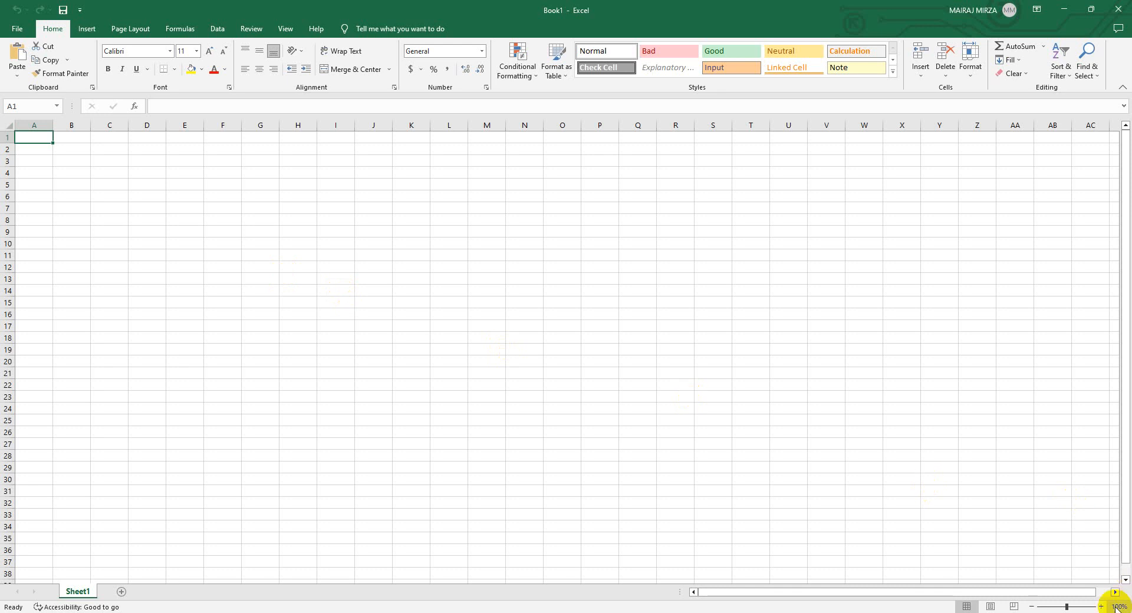
Step: Enter the heading "HOW TO CREATE SALES AND LEDGER IN EXCEL WORKSHEET" in cell A1
{"action": "left_click", "coordinate": [1100, 607]}
{"action": "left_click", "coordinate": [1100, 607]}
{"action": "left_click", "coordinate": [1100, 607]}
{"action": "left_click", "coordinate": [1100, 607]}
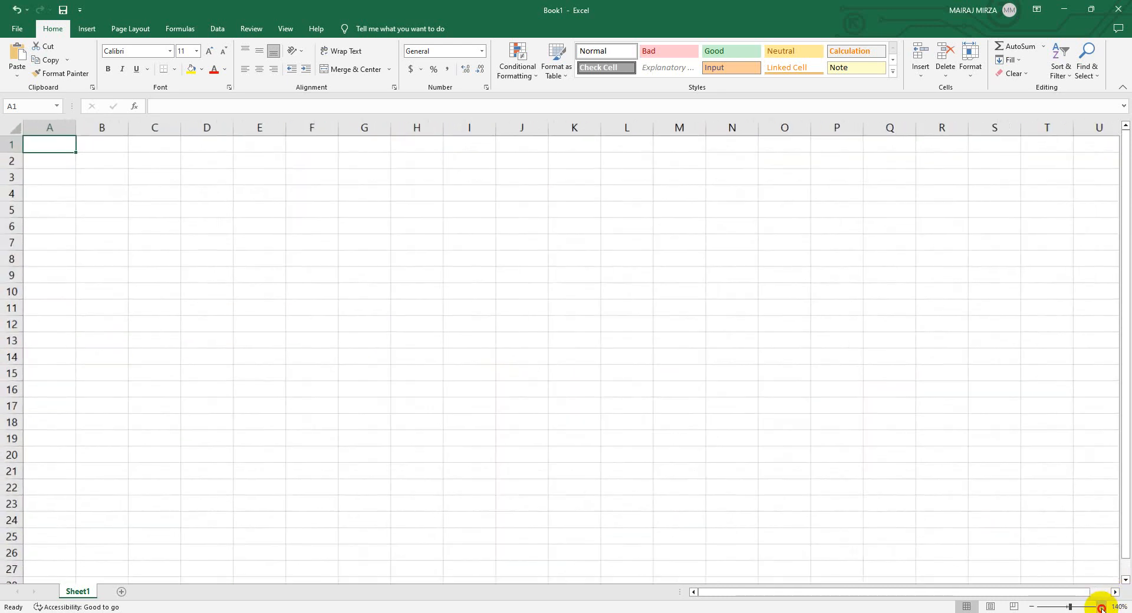
{"action": "left_click", "coordinate": [1100, 607]}
{"action": "left_click", "coordinate": [1101, 607]}
{"action": "left_click", "coordinate": [1100, 607]}
{"action": "left_click", "coordinate": [1101, 607]}
{"action": "left_click", "coordinate": [1101, 607]}
{"action": "left_click", "coordinate": [1101, 607]}
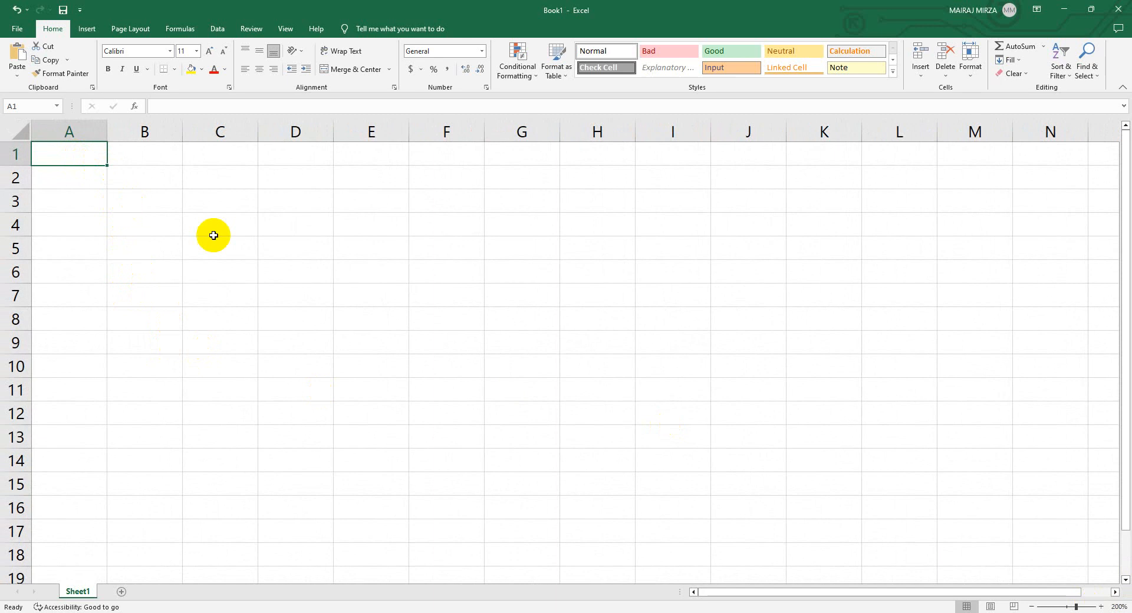
{"action": "type", "text": "HOW"}
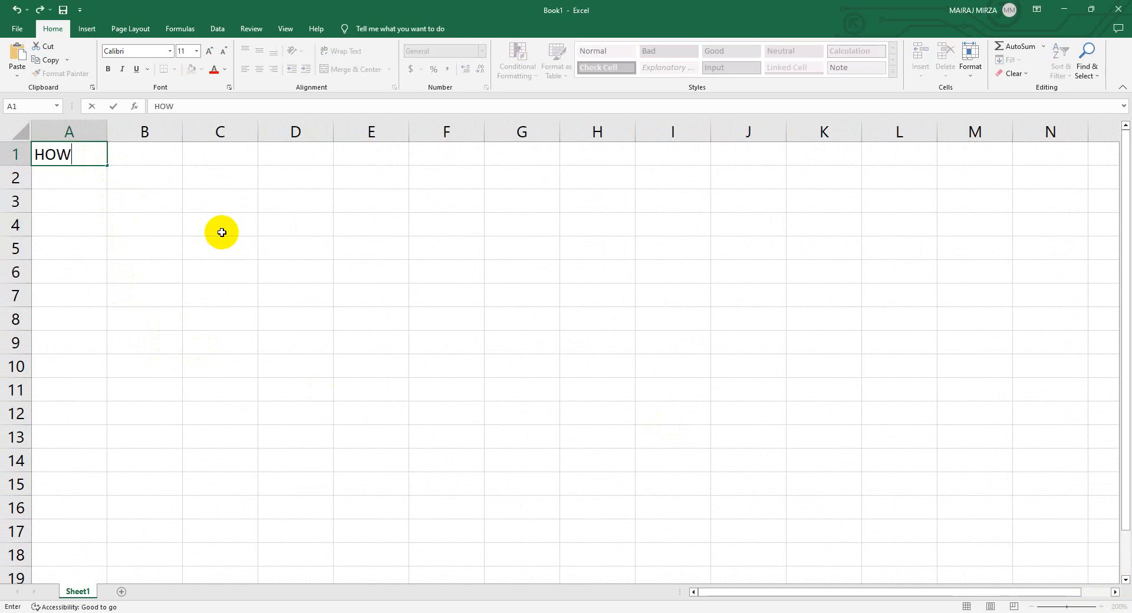
{"action": "type", "text": " TO CREATE S"}
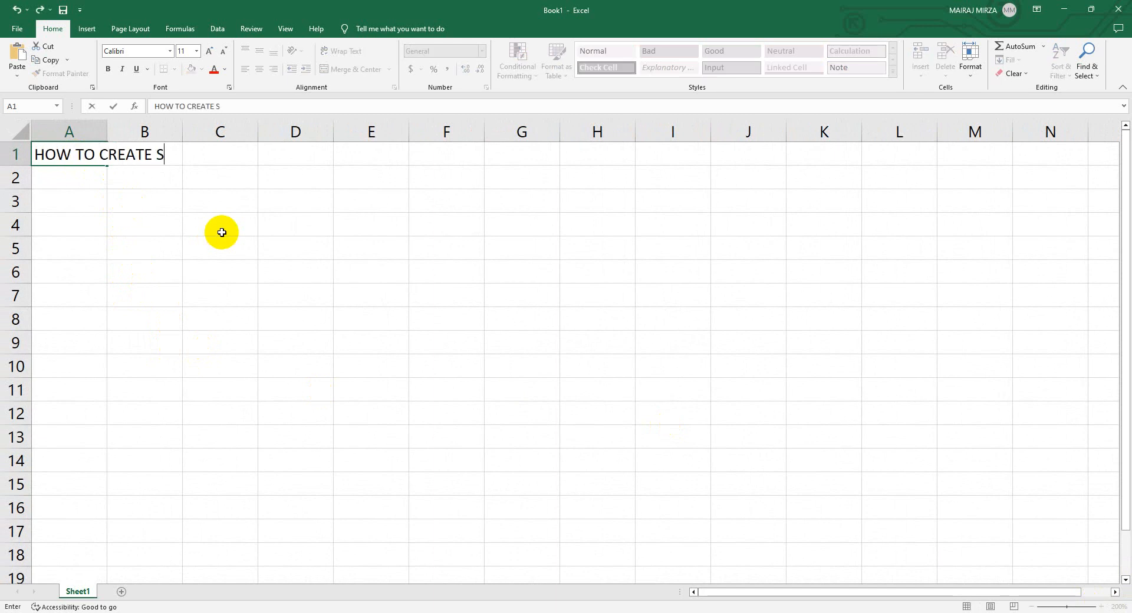
{"action": "type", "text": "ALES AND LE"}
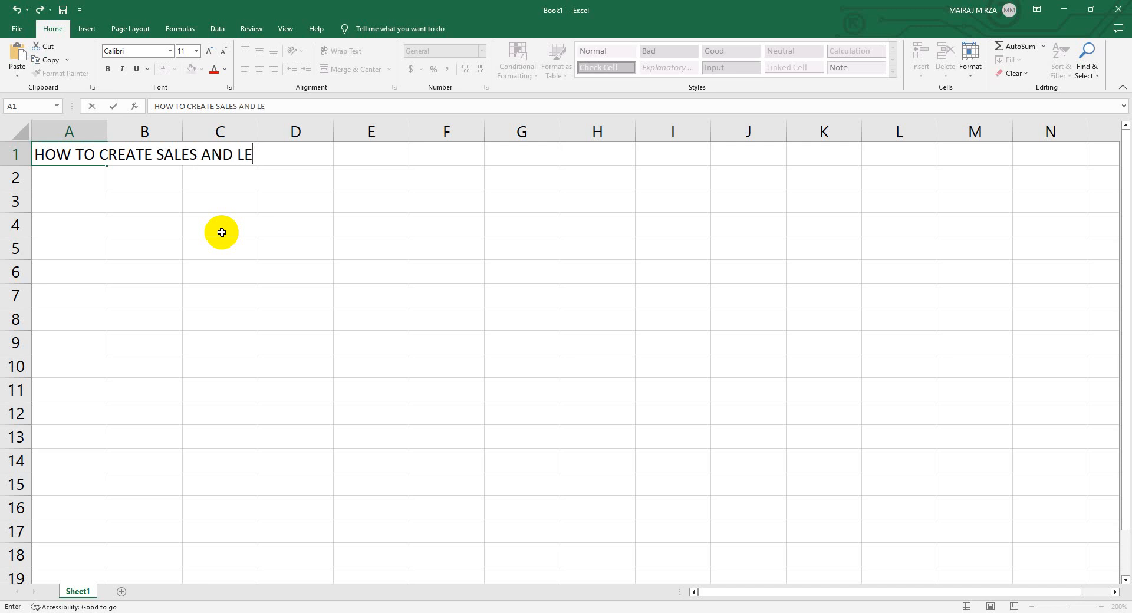
{"action": "type", "text": "DGER IN "}
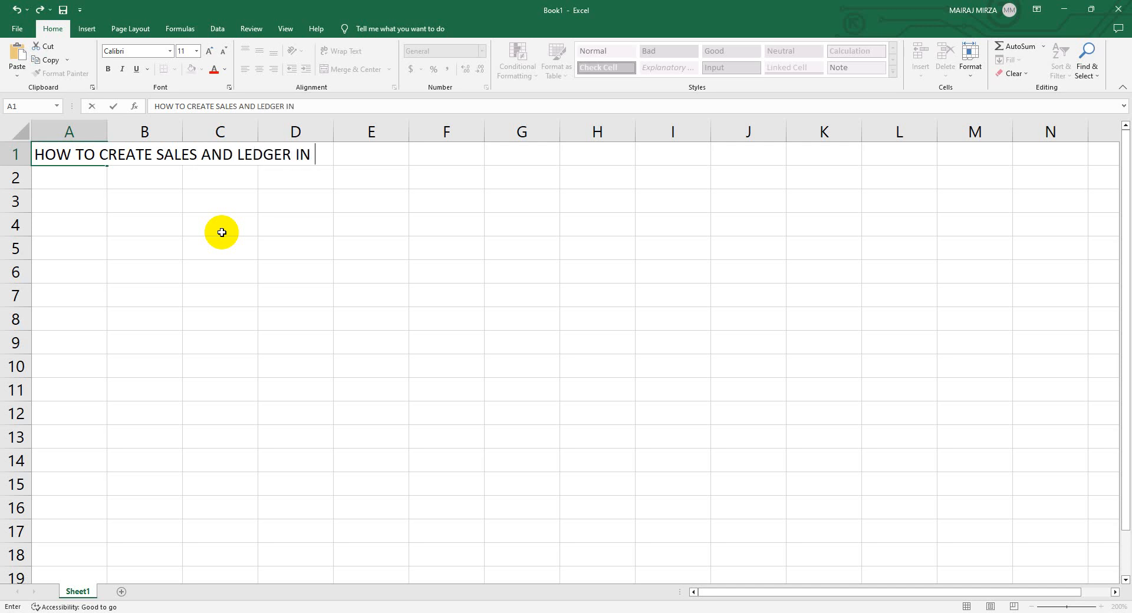
{"action": "type", "text": "EXCEL WO"}
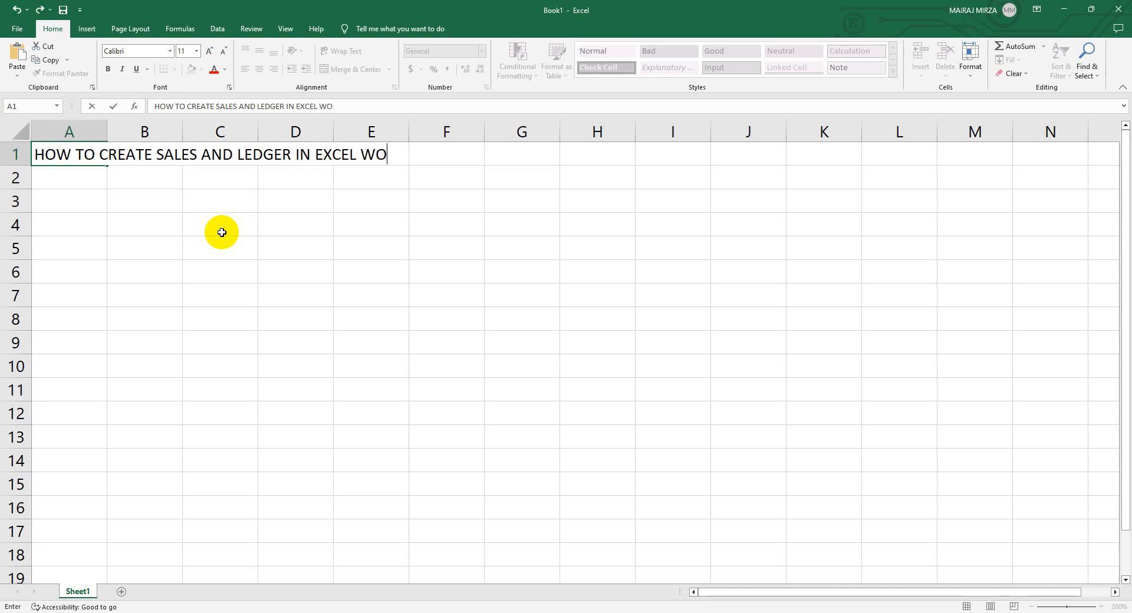
{"action": "type", "text": "RKSHEET"}
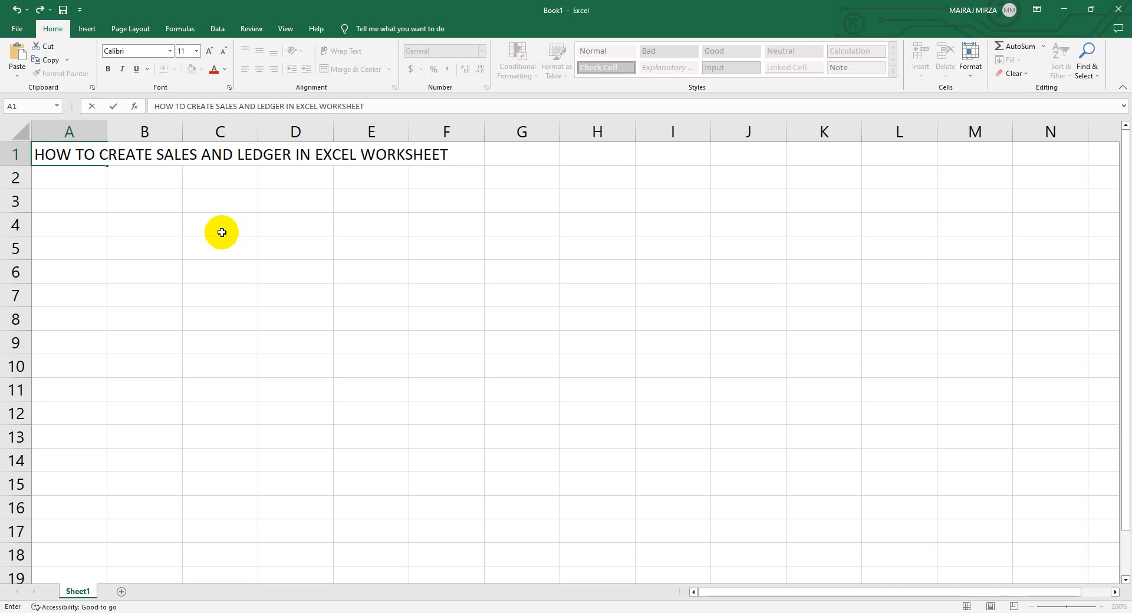
{"action": "key", "text": "Return"}
Step: Enter the labels "OPENING DATE" in cell A3 and "OPENING BALANCE" in cell A4
{"action": "left_click", "coordinate": [56, 255]}
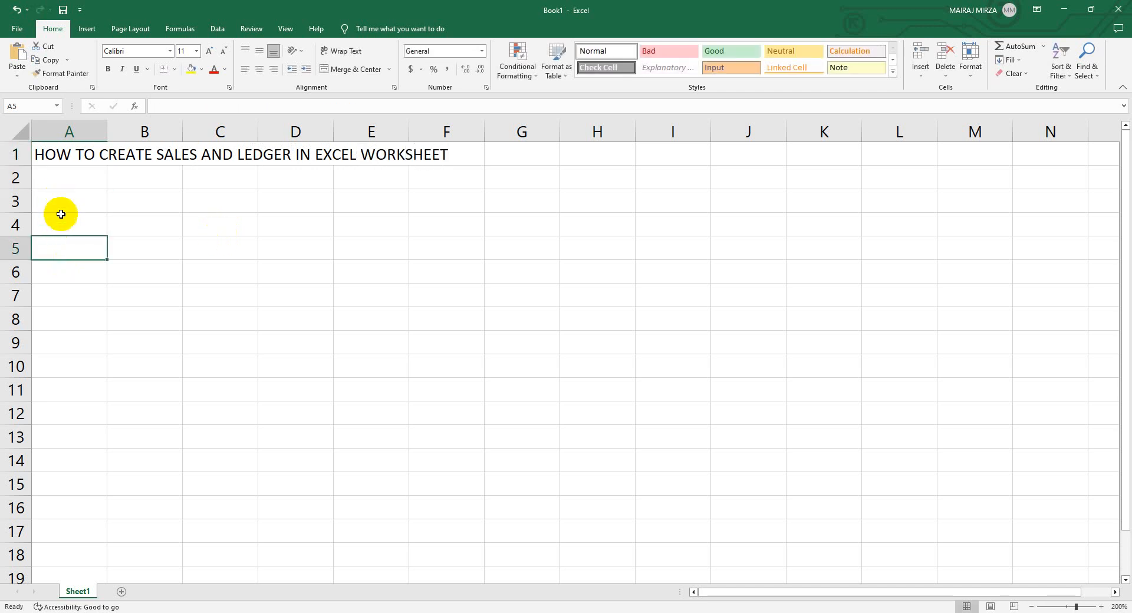
{"action": "left_click", "coordinate": [48, 206]}
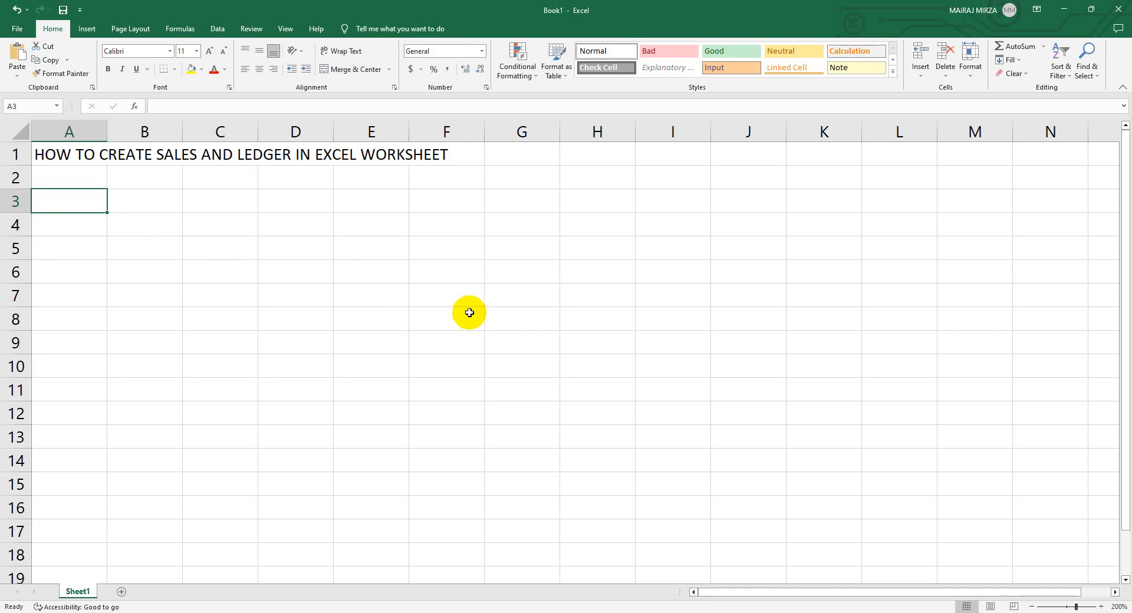
{"action": "type", "text": "OPE"}
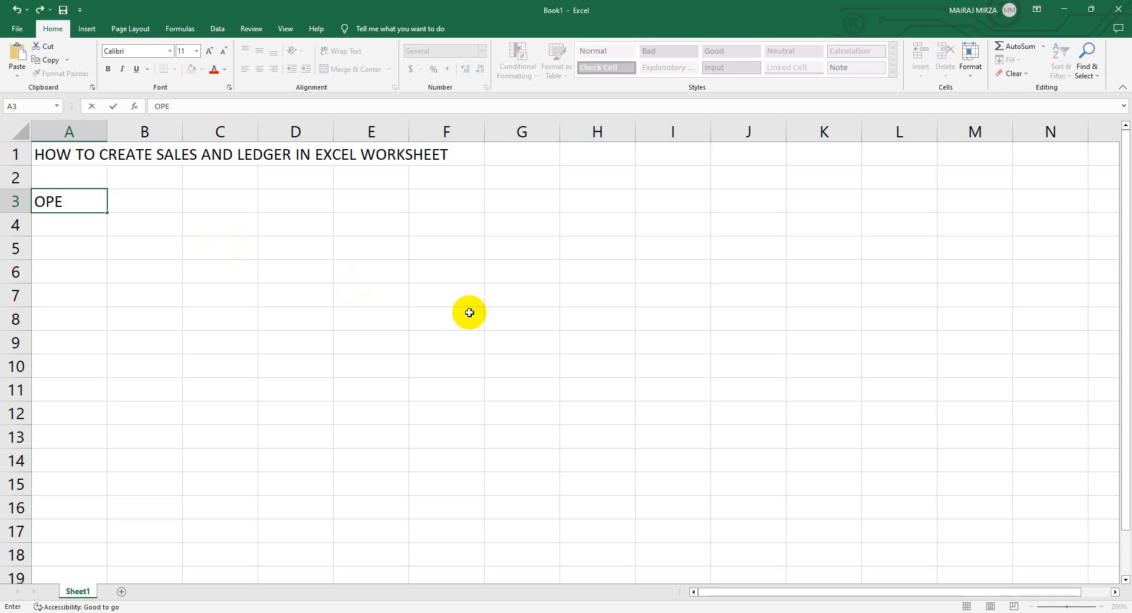
{"action": "type", "text": "NING DA"}
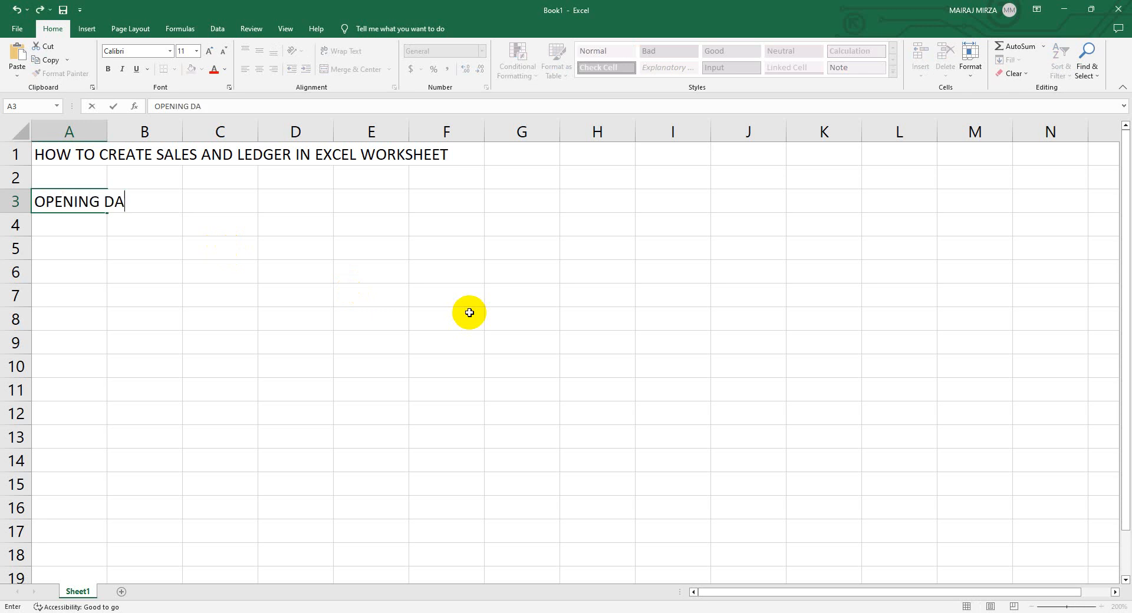
{"action": "type", "text": "TE"}
{"action": "key", "text": "Return"}
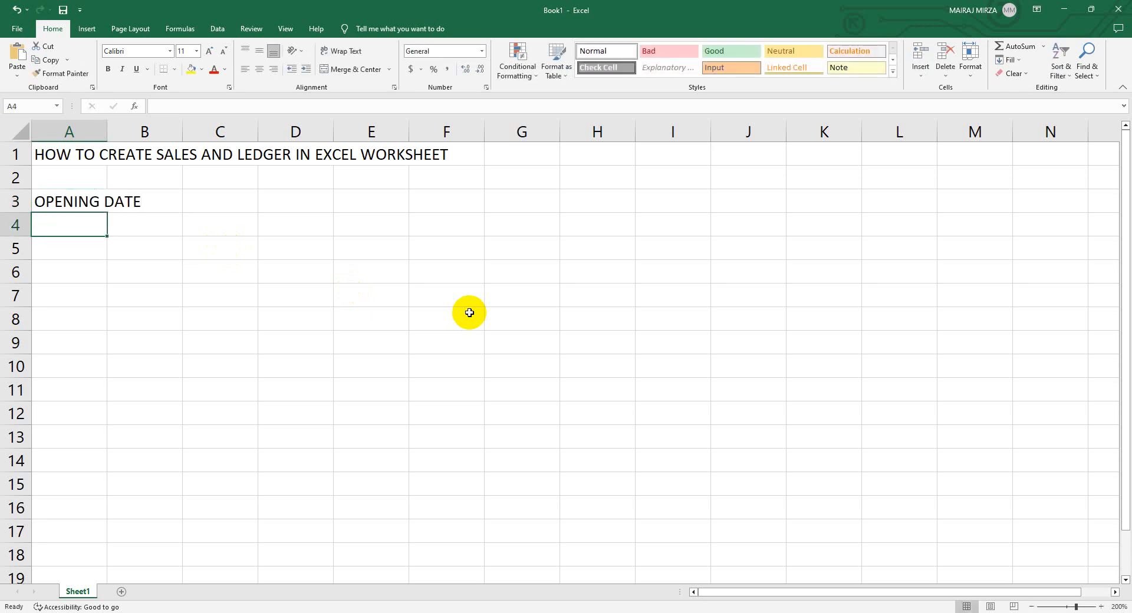
{"action": "type", "text": "OPE"}
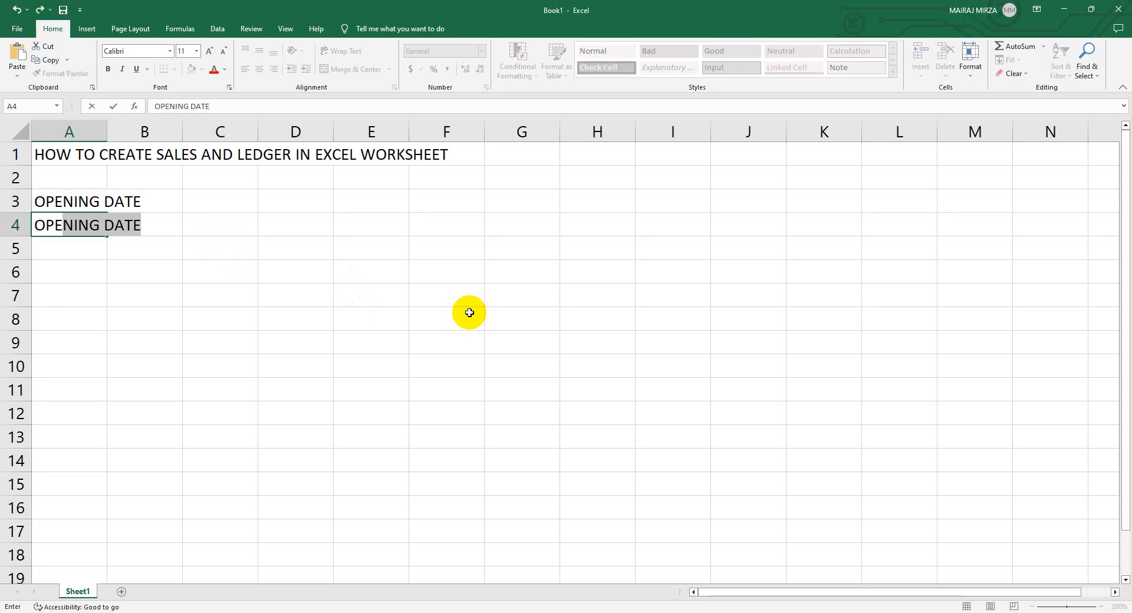
{"action": "type", "text": "NING BA"}
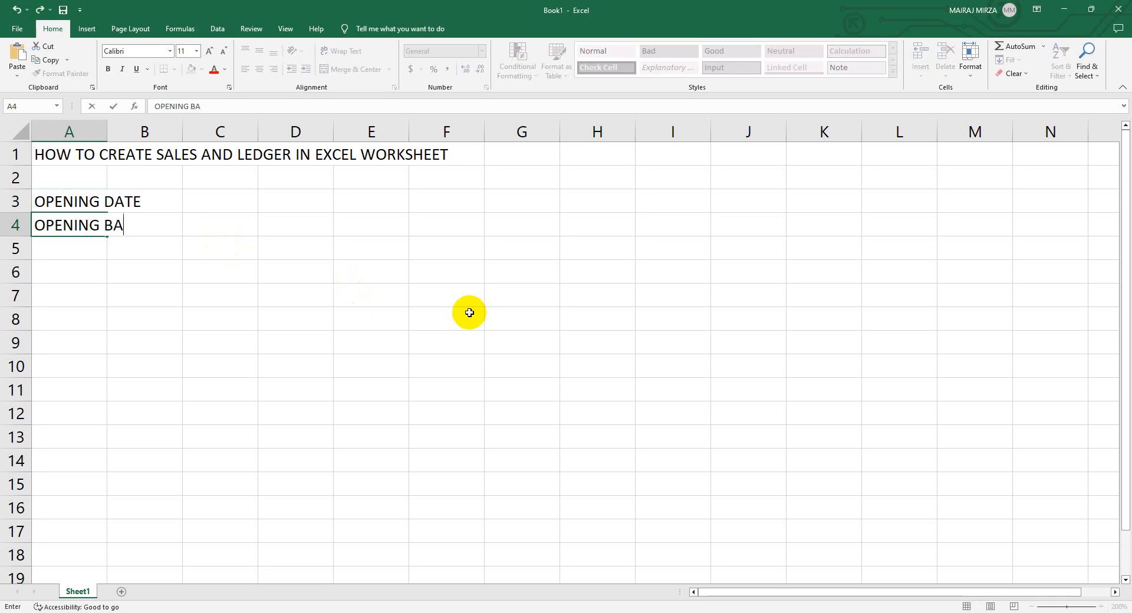
{"action": "type", "text": "LANCE"}
{"action": "left_click", "coordinate": [66, 203]}
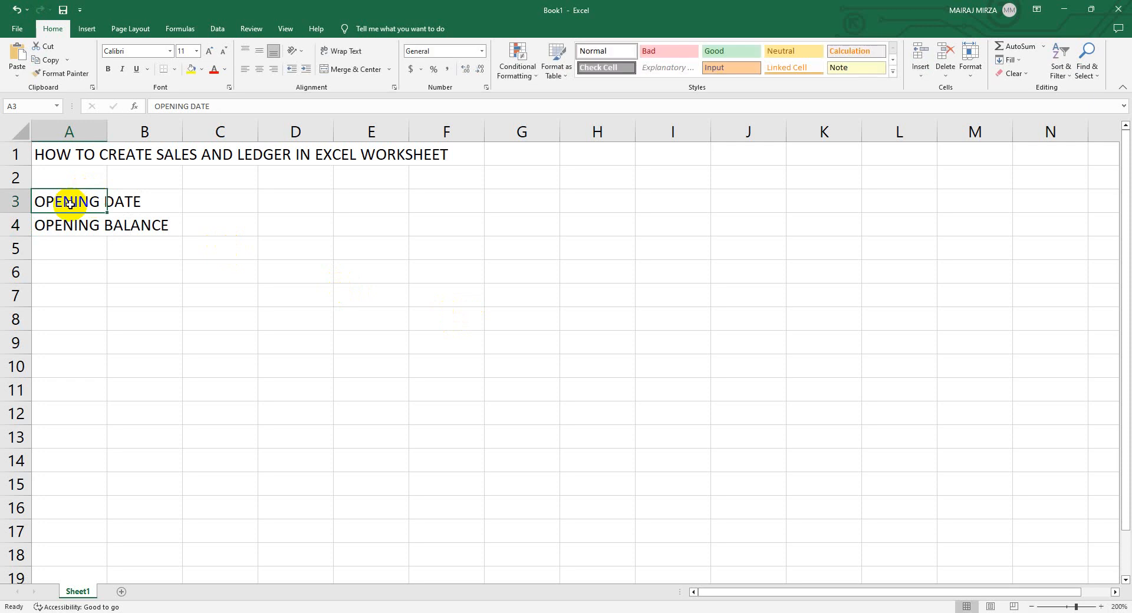
Step: Merge A3:B3 and A4:B4 separately, and left-align the two opening labels
{"action": "left_click", "coordinate": [104, 275]}
{"action": "left_click_drag", "start_coordinate": [71, 202], "coordinate": [122, 201]}
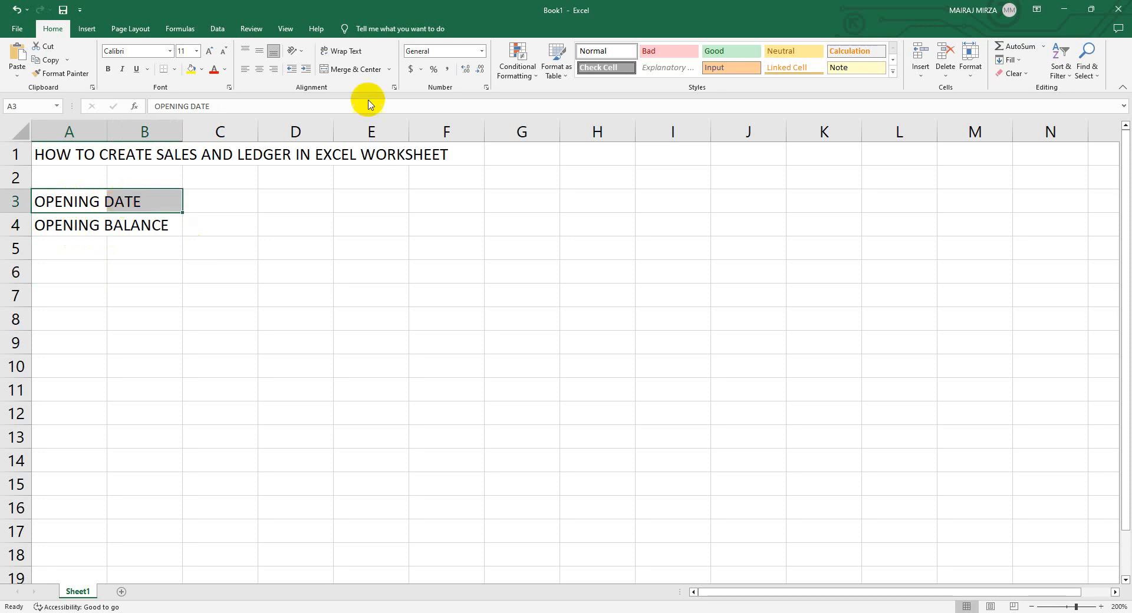
{"action": "left_click", "coordinate": [352, 70]}
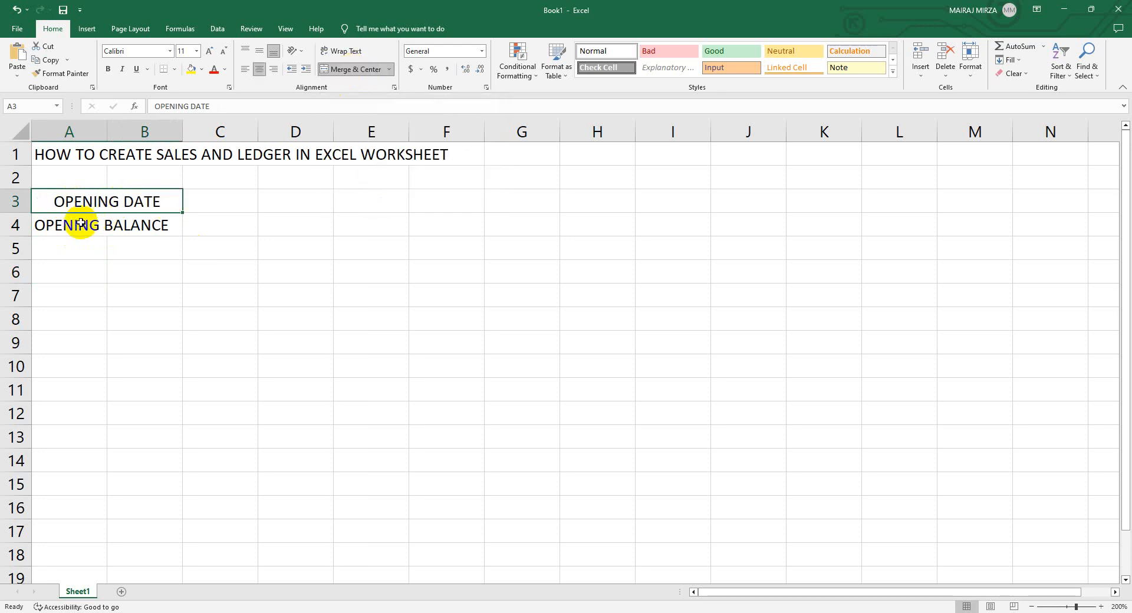
{"action": "left_click_drag", "start_coordinate": [84, 222], "coordinate": [118, 227]}
{"action": "left_click", "coordinate": [323, 74]}
{"action": "left_click", "coordinate": [244, 69]}
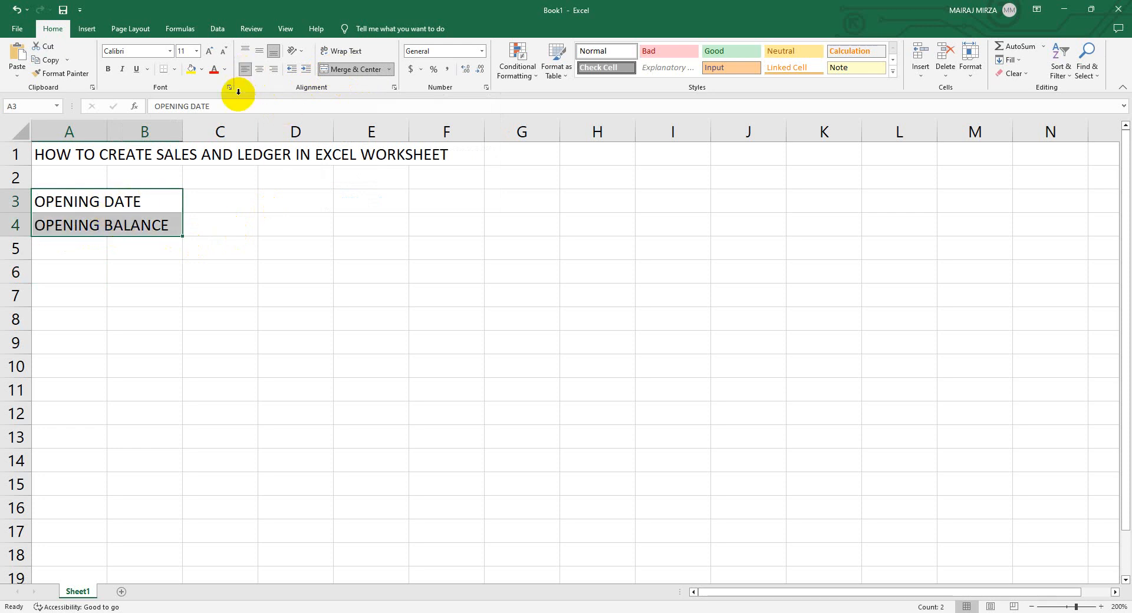
Step: Enter 6/11/2023 as the opening date in cell C3, clear it and enter the same date again
{"action": "left_click", "coordinate": [206, 200]}
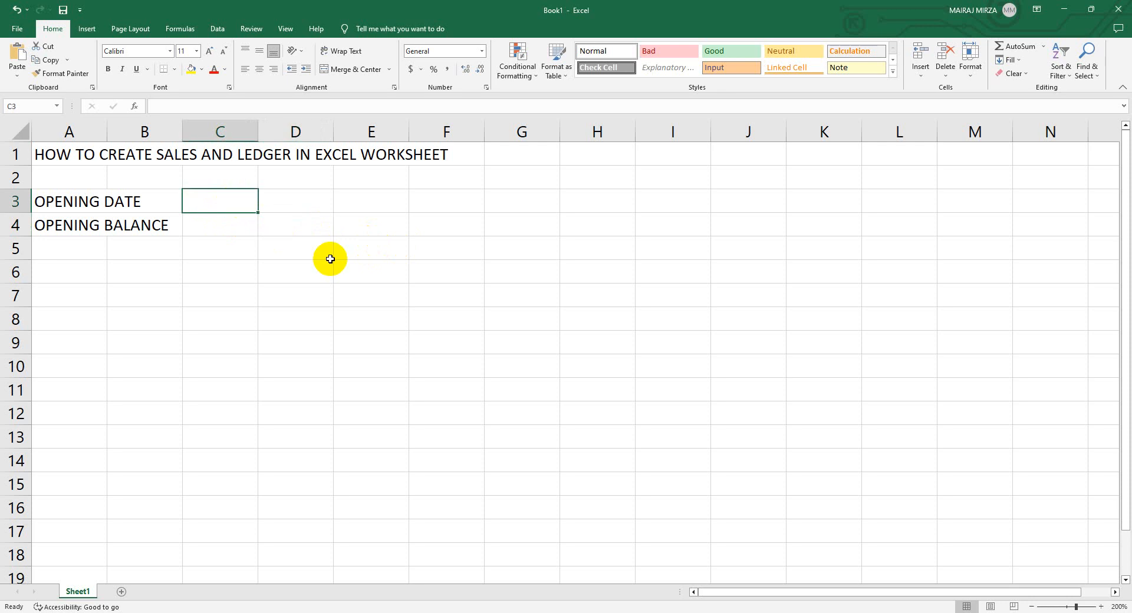
{"action": "type", "text": "6/11/2023"}
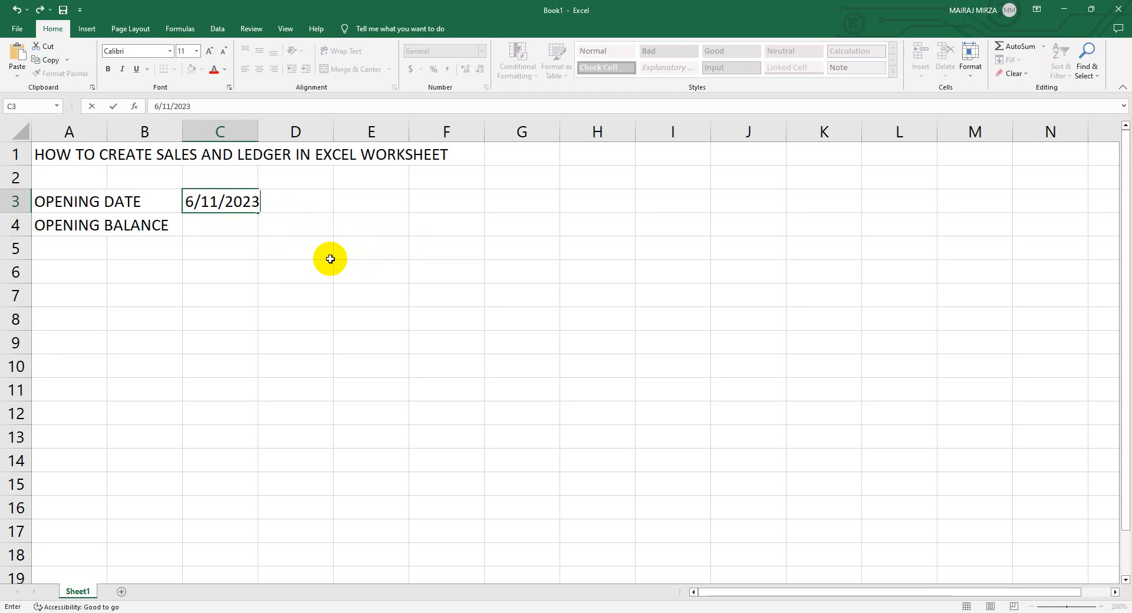
{"action": "key", "text": "Return"}
{"action": "key", "text": "Up"}
{"action": "key", "text": "Delete"}
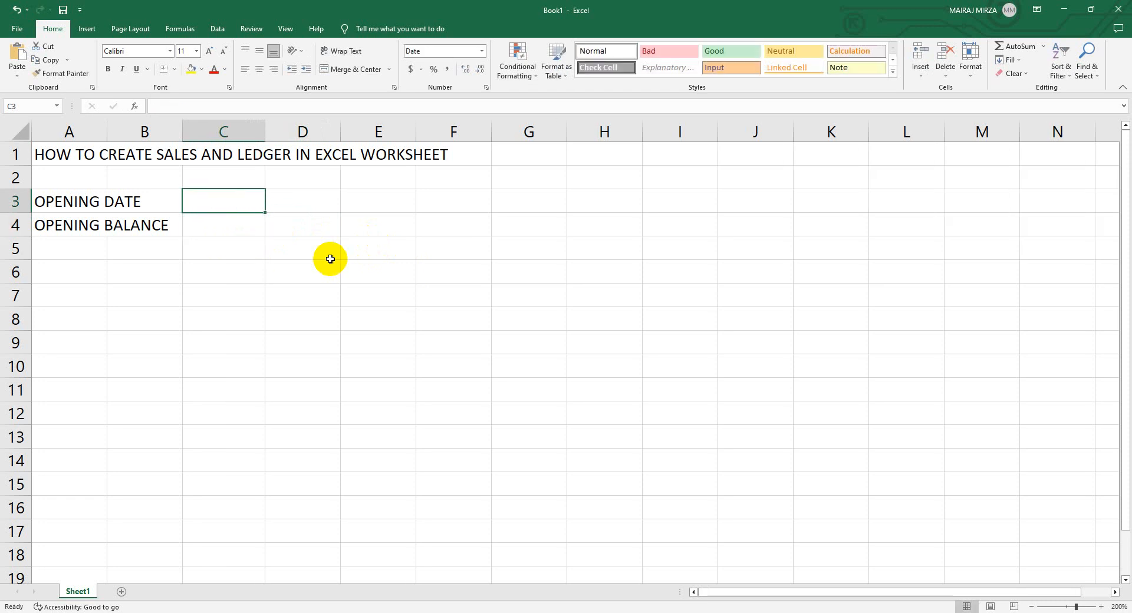
{"action": "type", "text": "6/11/2023"}
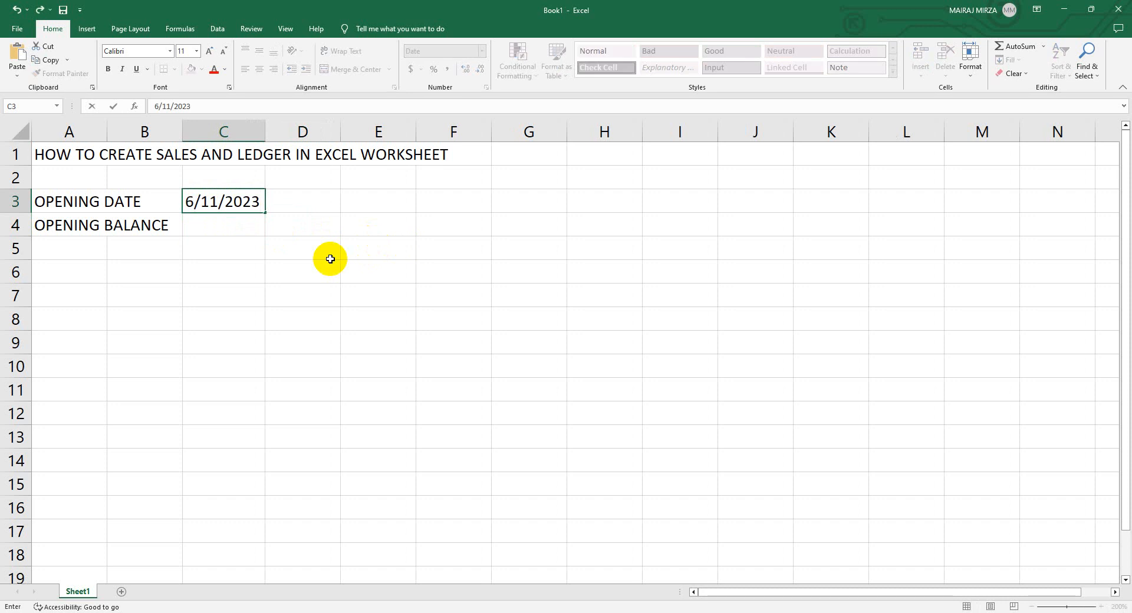
{"action": "key", "text": "Return"}
Step: Add the note "CTRL + ;" in cell H1, beside the heading
{"action": "key", "text": "Down"}
{"action": "key", "text": "Down"}
{"action": "key", "text": "Down"}
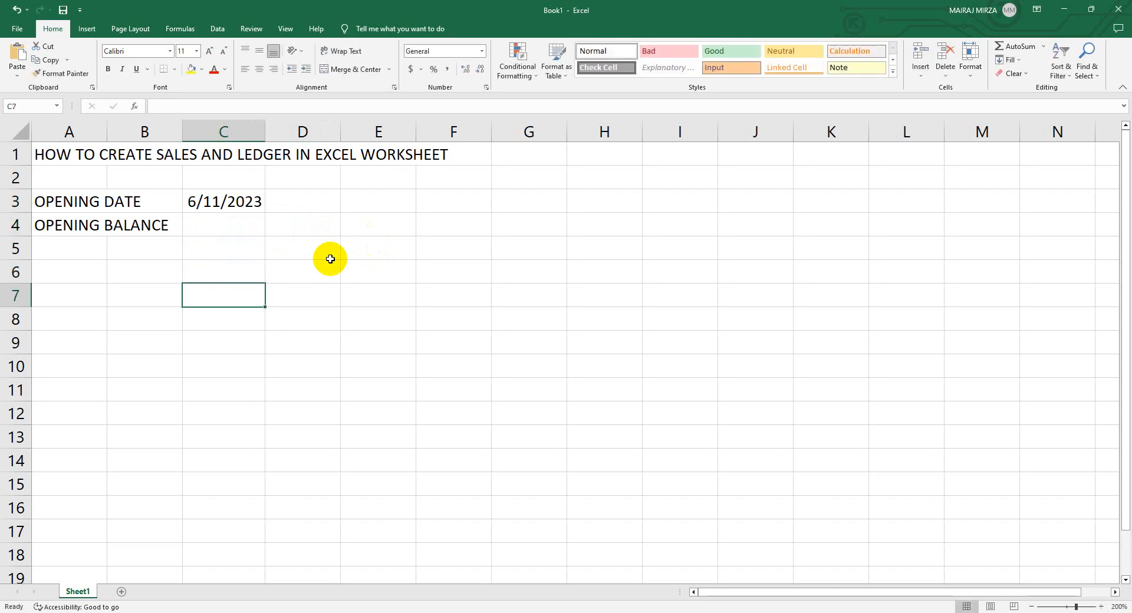
{"action": "key", "text": "Right"}
{"action": "key", "text": "Right"}
{"action": "key", "text": "Right"}
{"action": "key", "text": "Right"}
{"action": "key", "text": "Right"}
{"action": "key", "text": "Up"}
{"action": "key", "text": "Up"}
{"action": "key", "text": "Up"}
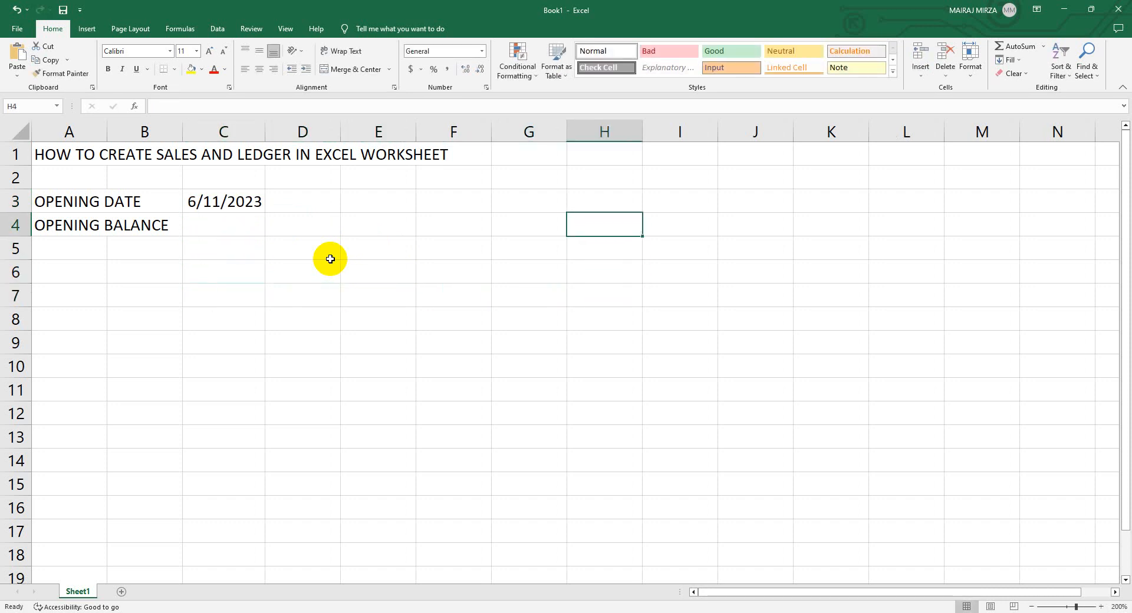
{"action": "key", "text": "Up"}
{"action": "key", "text": "Up"}
{"action": "key", "text": "Up"}
{"action": "type", "text": "CTRL "}
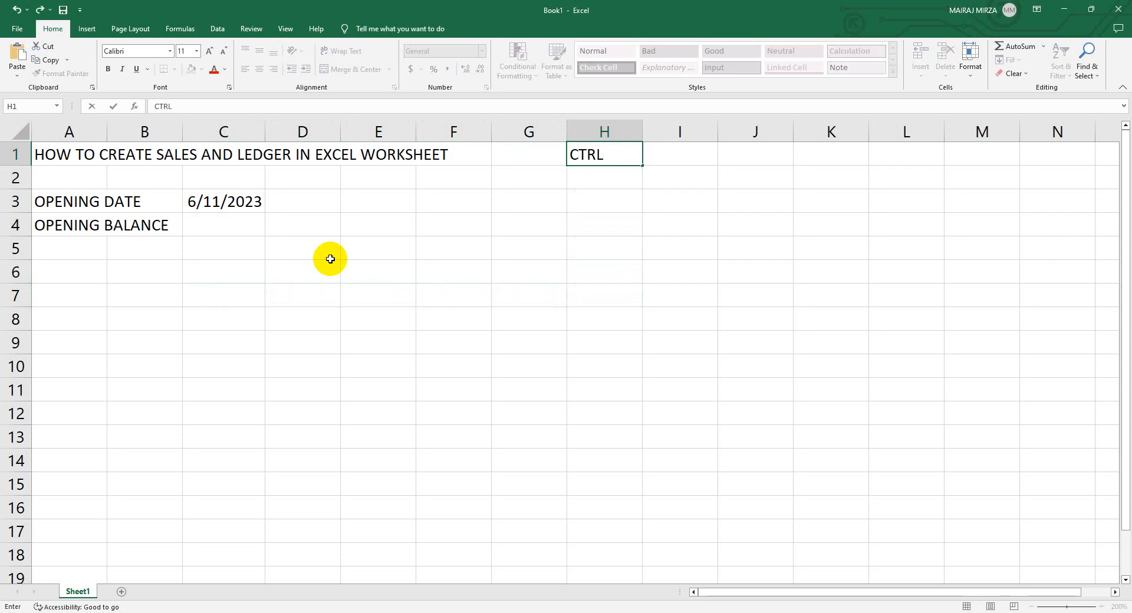
{"action": "type", "text": "+ ;"}
{"action": "key", "text": "Tab"}
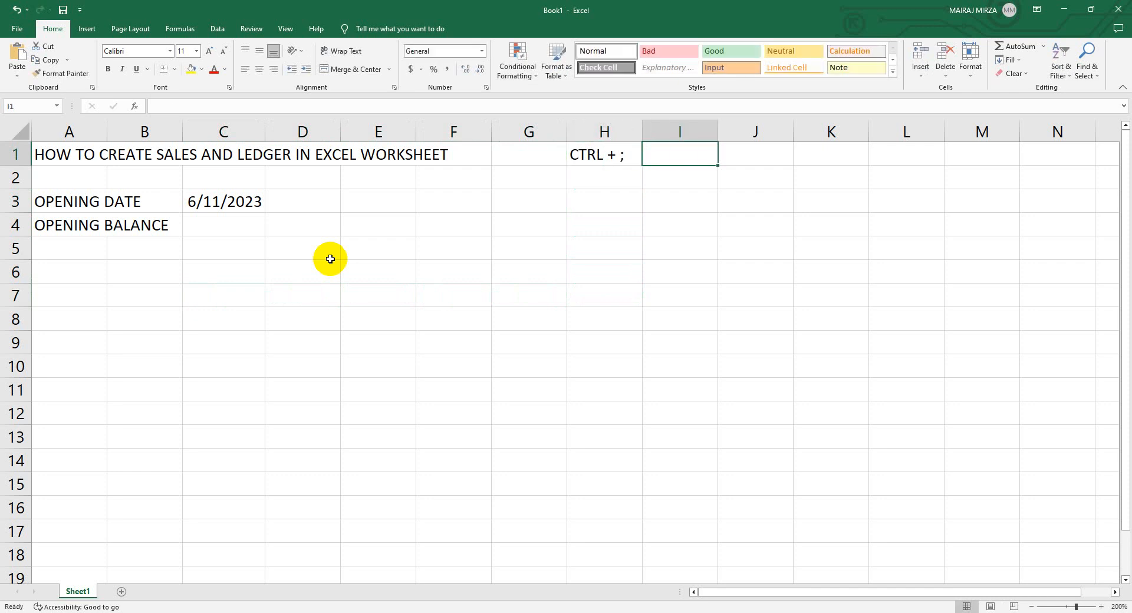
Step: Clear the opening date in cell C3 and insert the current date, 6/11/2023, in its place
{"action": "key", "text": "Down"}
{"action": "key", "text": "Down"}
{"action": "key", "text": "Down"}
{"action": "key", "text": "Left"}
{"action": "key", "text": "Left"}
{"action": "key", "text": "Left"}
{"action": "key", "text": "Left"}
{"action": "key", "text": "Left"}
{"action": "key", "text": "Left"}
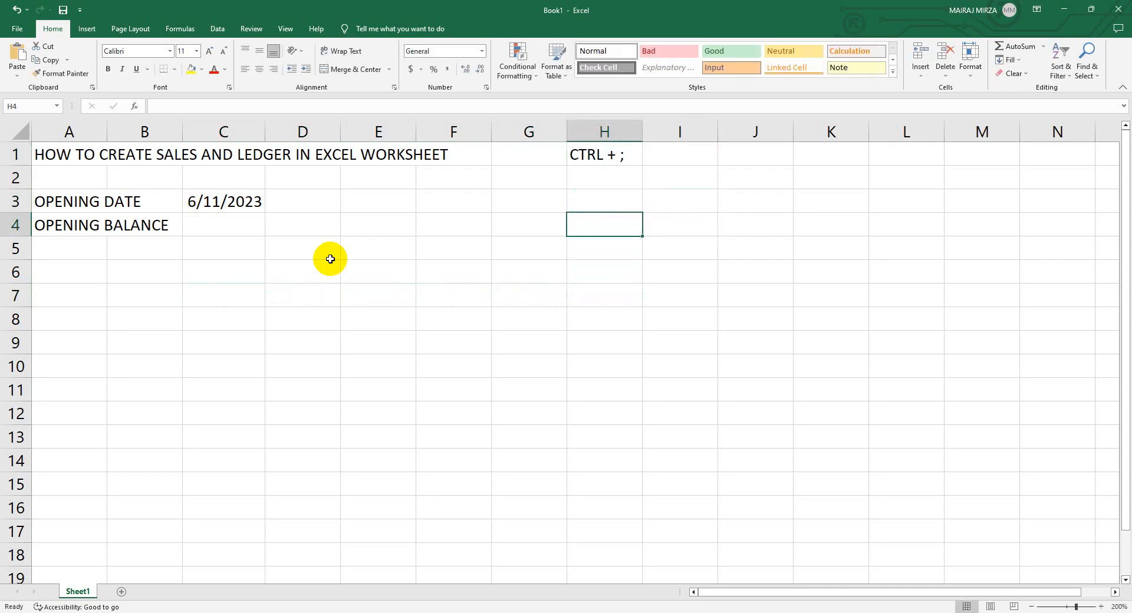
{"action": "key", "text": "Up"}
{"action": "key", "text": "Delete"}
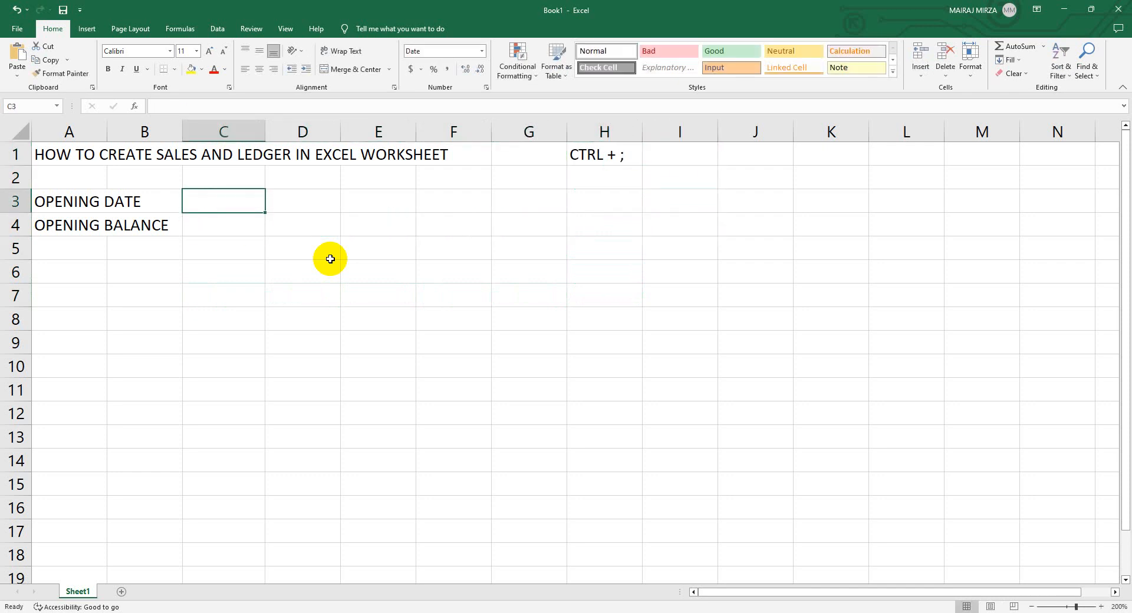
{"action": "key", "text": "ctrl+semicolon"}
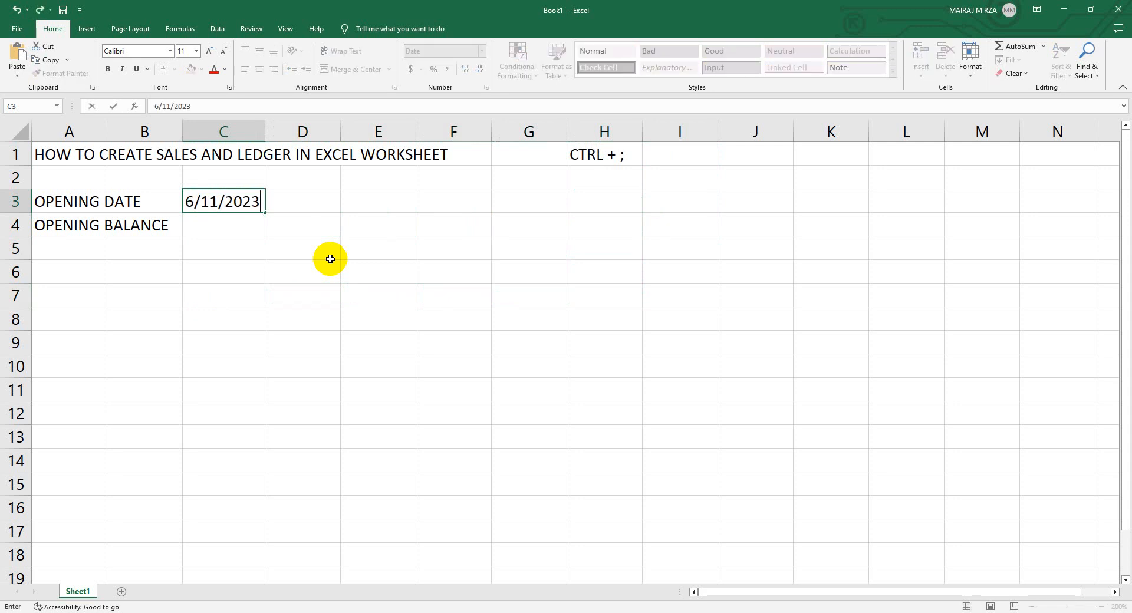
{"action": "key", "text": "ctrl+Return"}
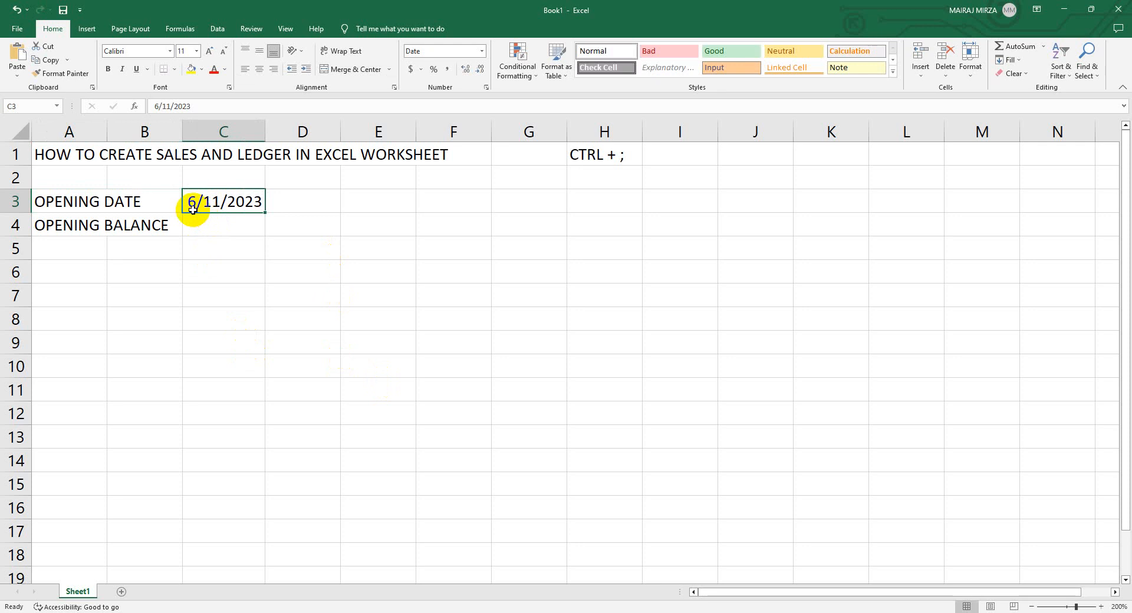
Step: Change the opening date in cell C3 to 1/1/2023
{"action": "left_click", "coordinate": [225, 250]}
{"action": "left_click", "coordinate": [213, 203]}
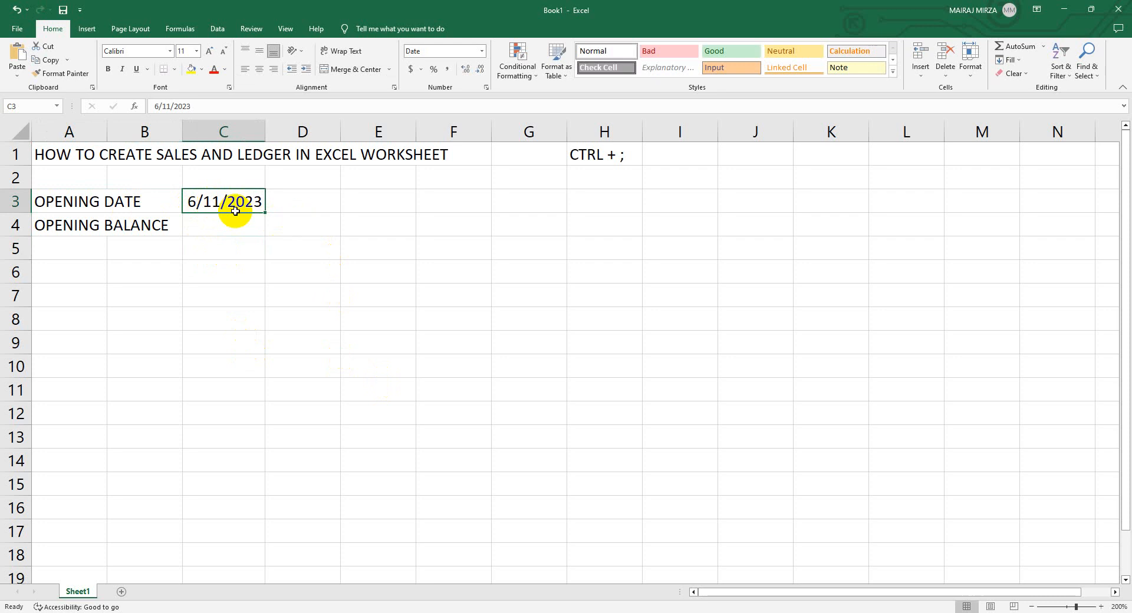
{"action": "double_click", "coordinate": [212, 203]}
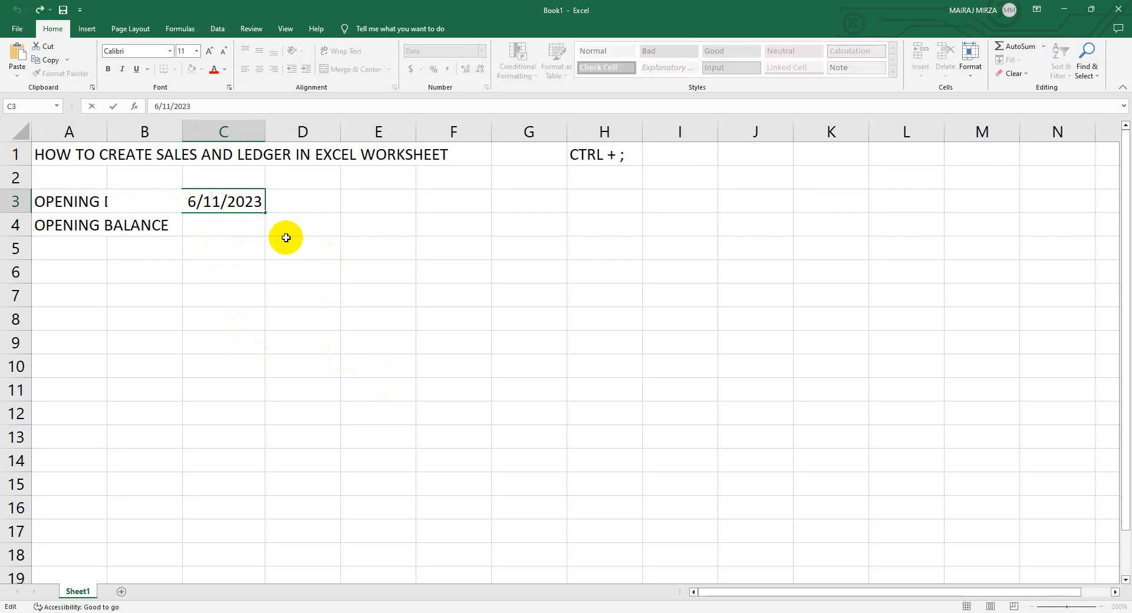
{"action": "key", "text": "BackSpace"}
{"action": "key", "text": "Delete"}
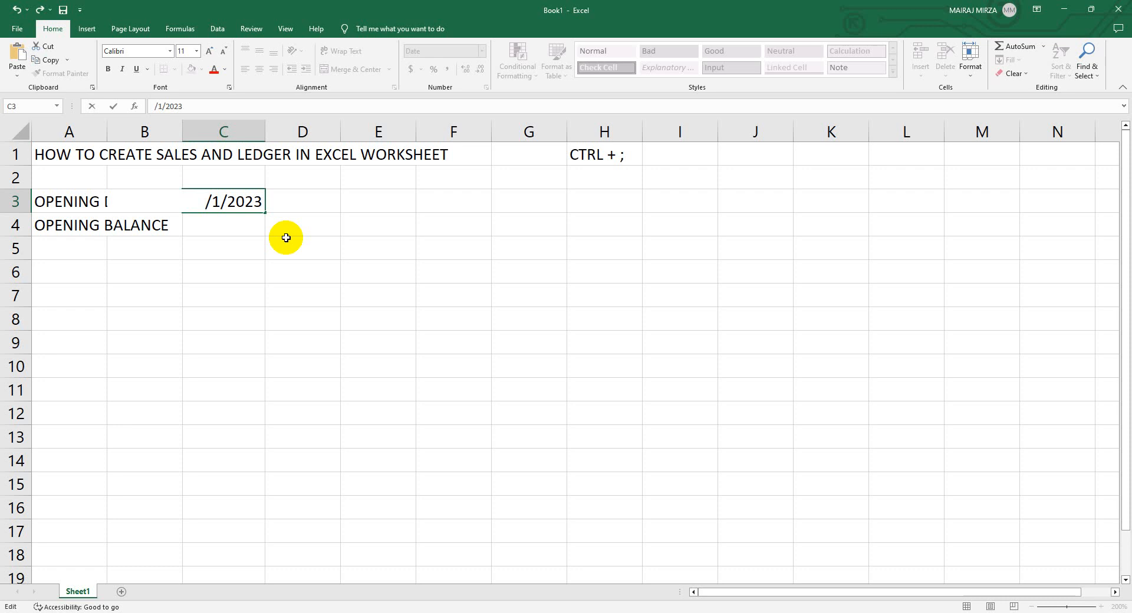
{"action": "type", "text": "1"}
{"action": "key", "text": "ctrl+Return"}
{"action": "key", "text": "Return"}
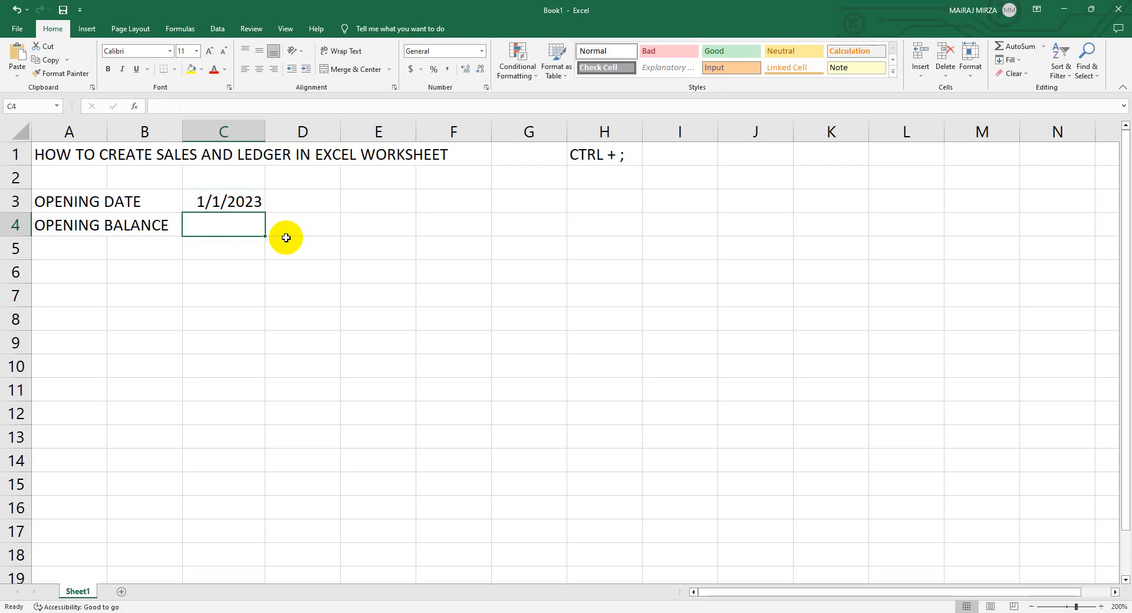
Step: Enter 20000 as the opening balance in cell C4
{"action": "type", "text": "20000"}
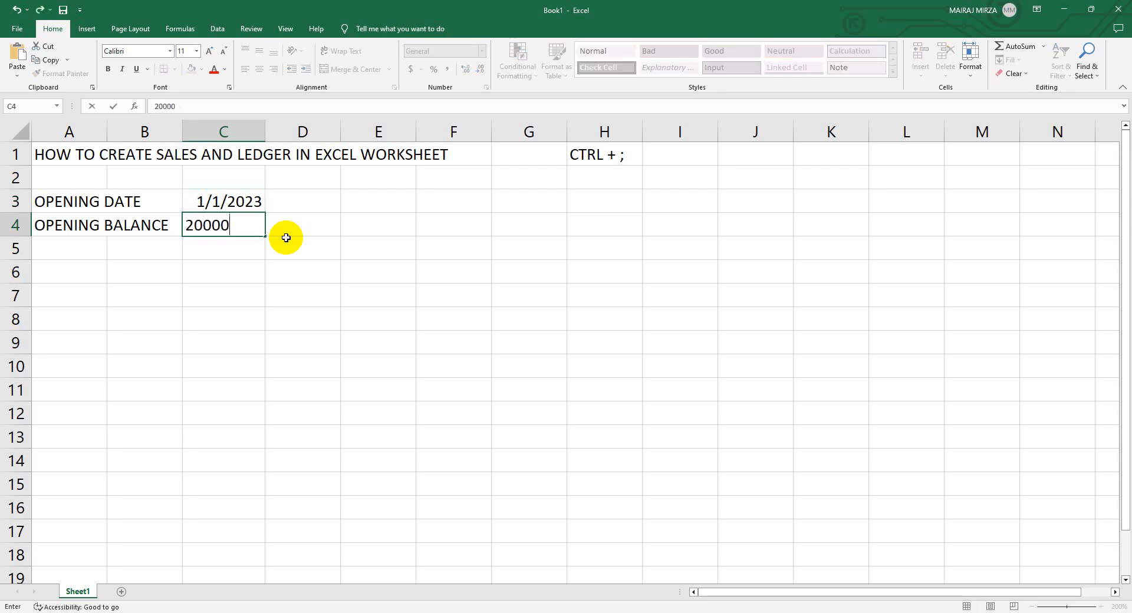
{"action": "key", "text": "Right"}
{"action": "key", "text": "Right"}
{"action": "key", "text": "Right"}
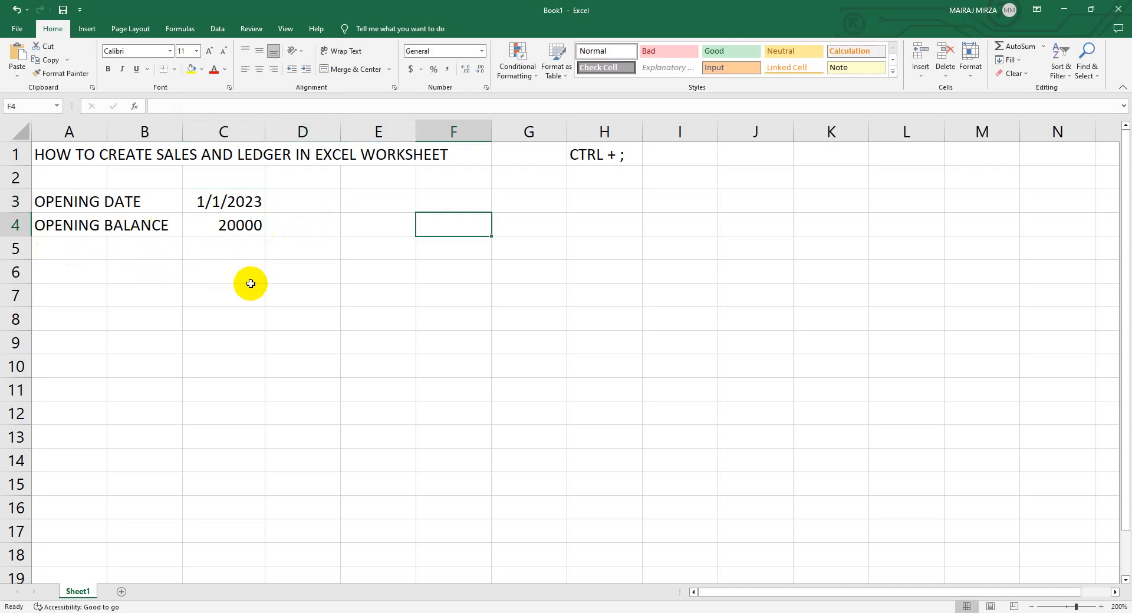
Step: Insert a blank sheet row at row 2, between the heading and the opening date
{"action": "left_click", "coordinate": [455, 202]}
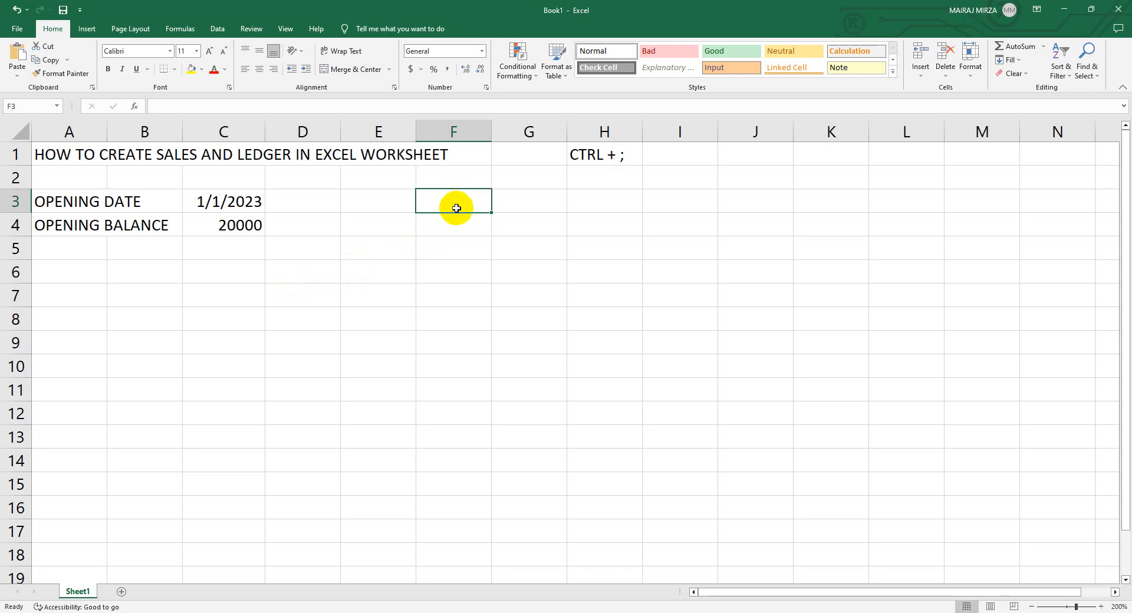
{"action": "left_click", "coordinate": [421, 179]}
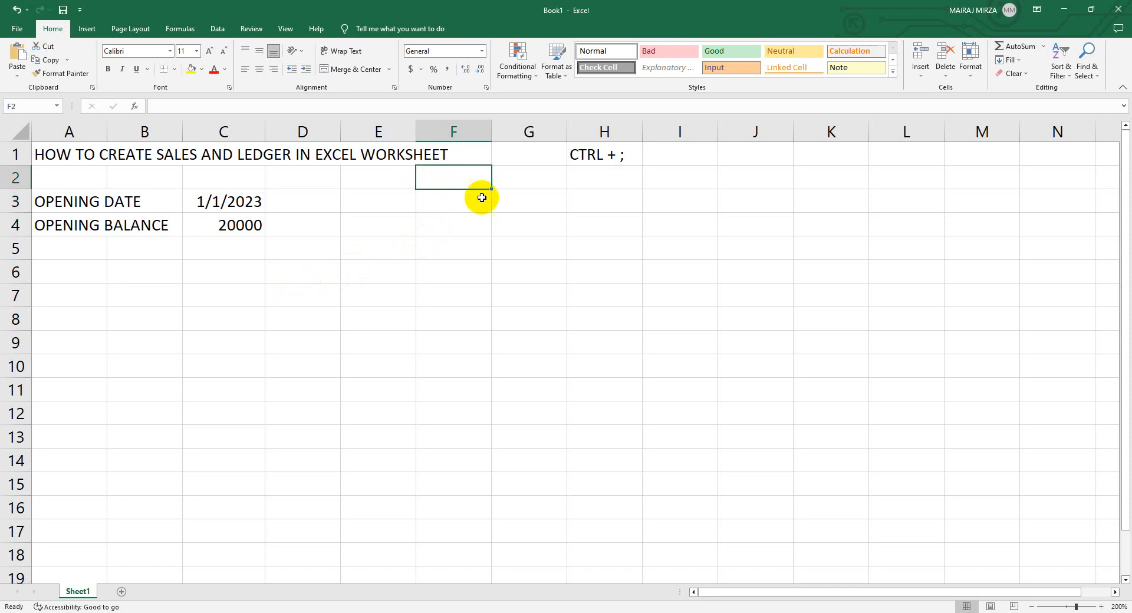
{"action": "left_click", "coordinate": [379, 223]}
{"action": "left_click", "coordinate": [302, 180]}
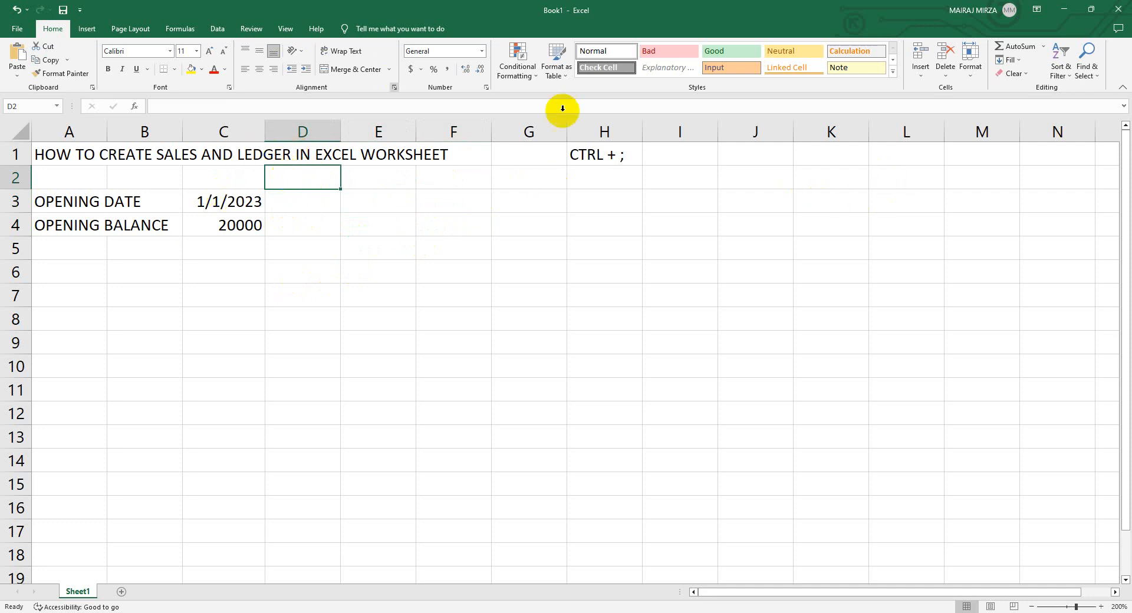
{"action": "left_click", "coordinate": [922, 77]}
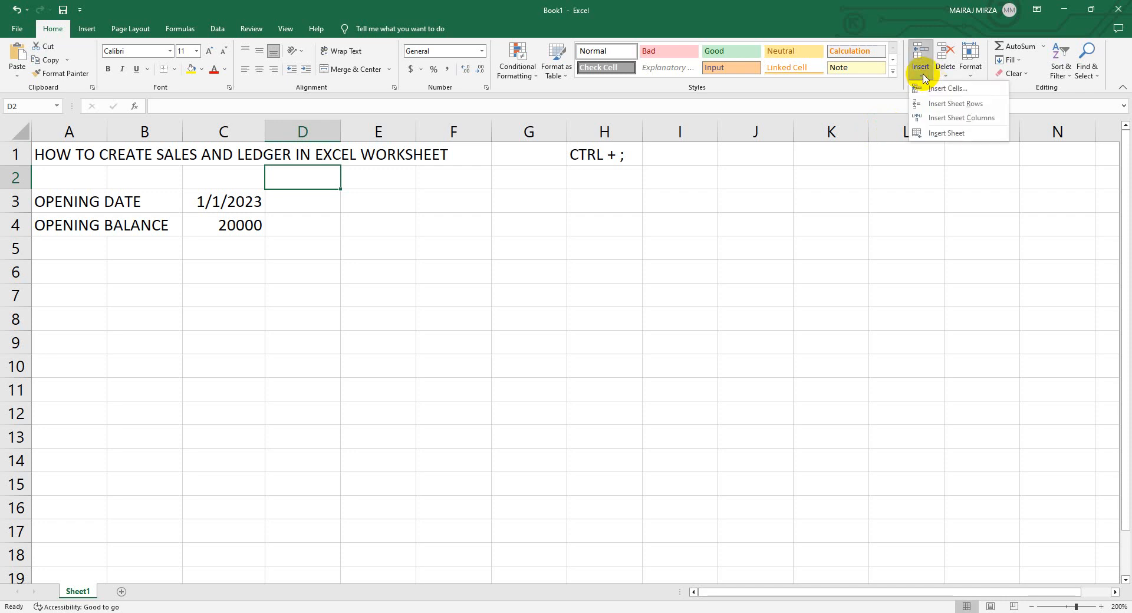
{"action": "left_click", "coordinate": [961, 105]}
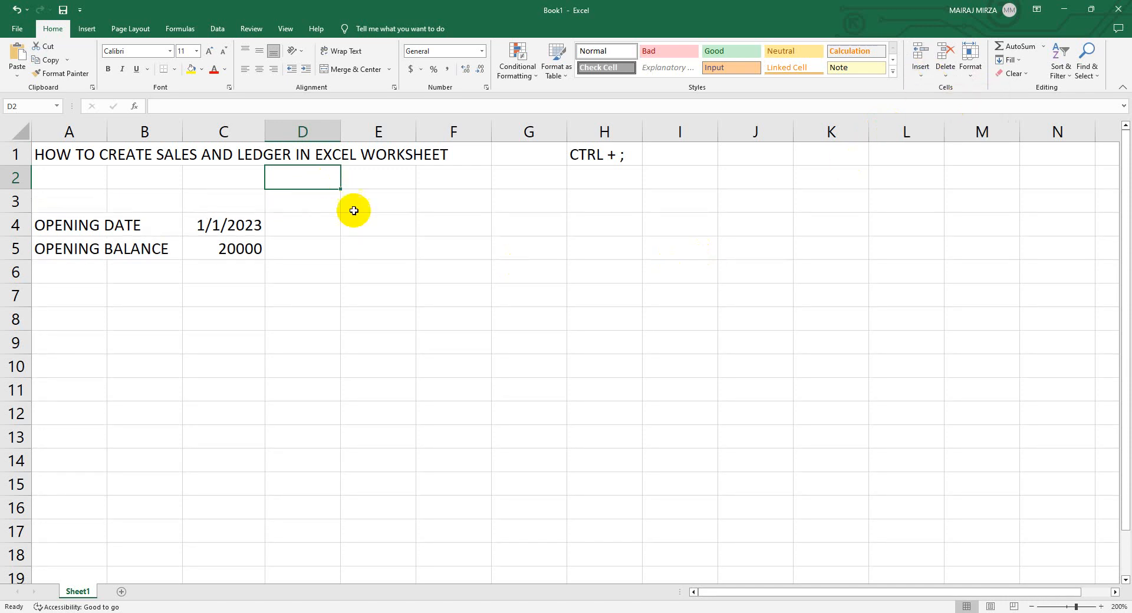
Step: Clear the "CTRL + ;" note from cell H1
{"action": "left_click", "coordinate": [598, 159]}
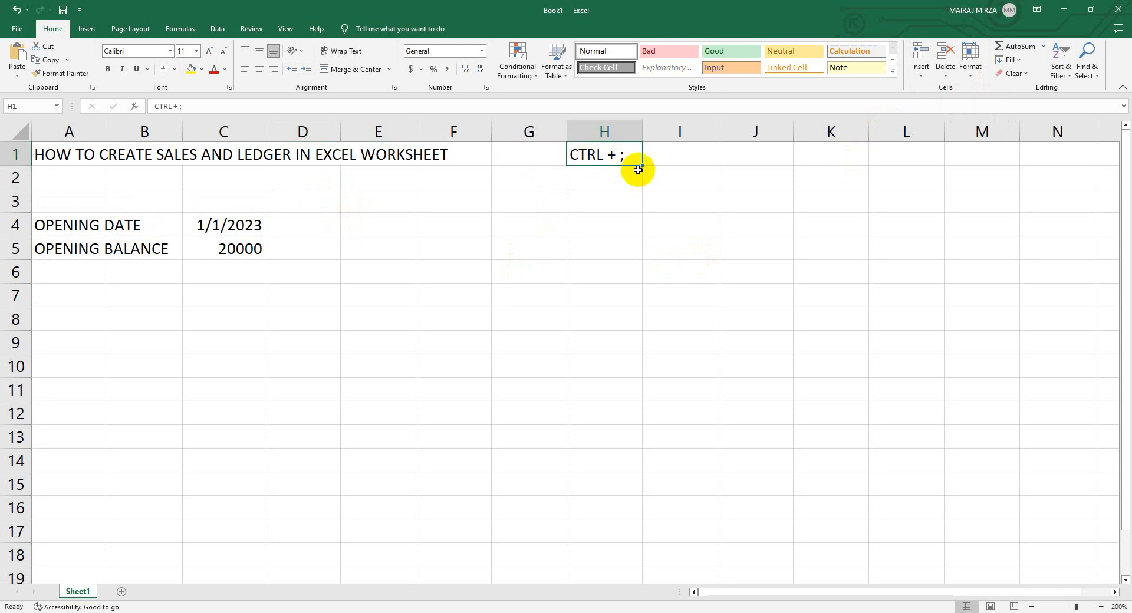
{"action": "key", "text": "Delete"}
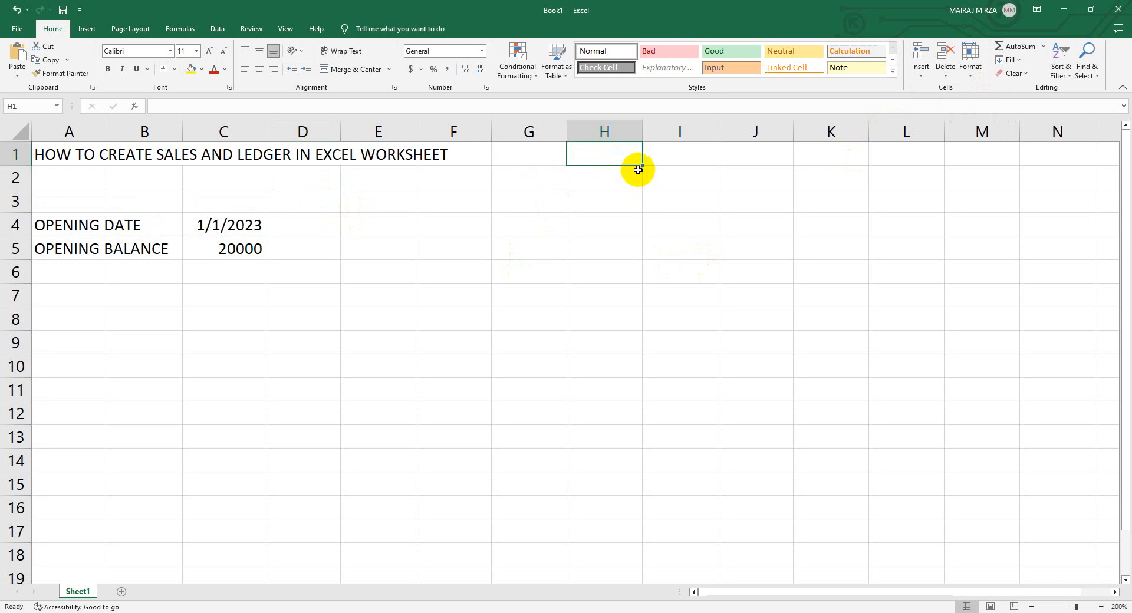
Step: Delete the blank sheet row 2 beneath the heading
{"action": "left_click", "coordinate": [326, 182]}
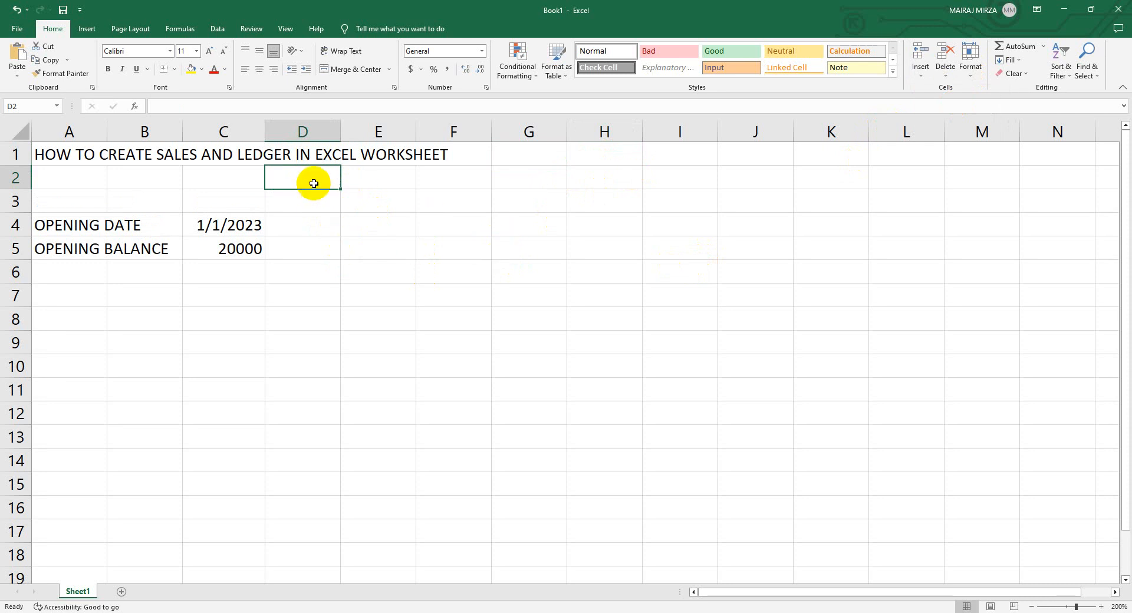
{"action": "left_click", "coordinate": [946, 74]}
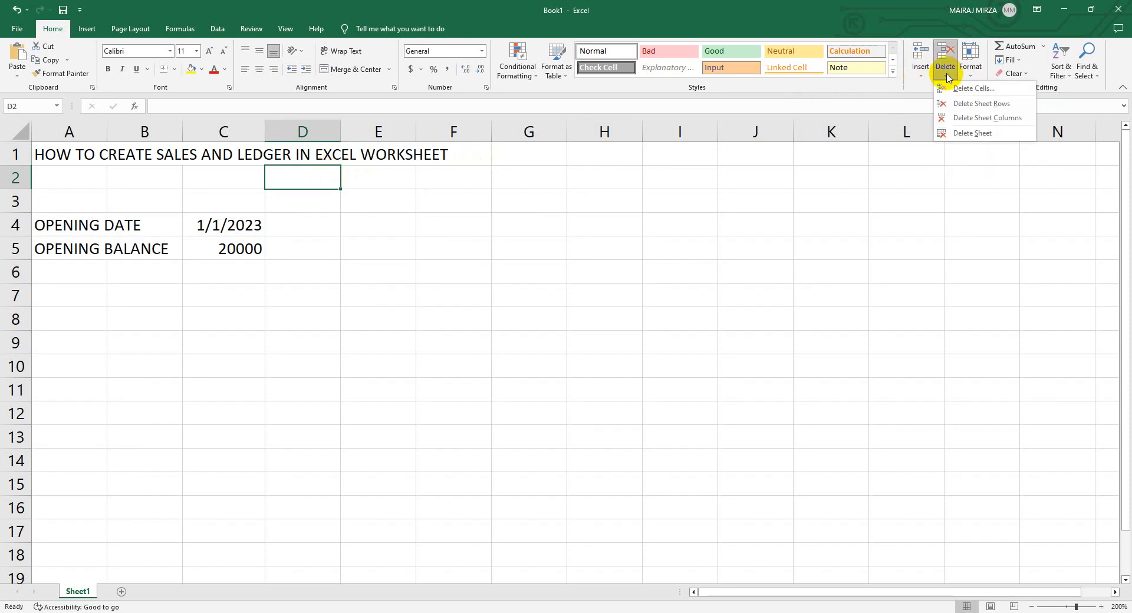
{"action": "left_click", "coordinate": [983, 105]}
Step: Insert an entire row at cell D2 with the Insert cells dialog's Entire row option
{"action": "left_click", "coordinate": [408, 241]}
{"action": "left_click", "coordinate": [310, 179]}
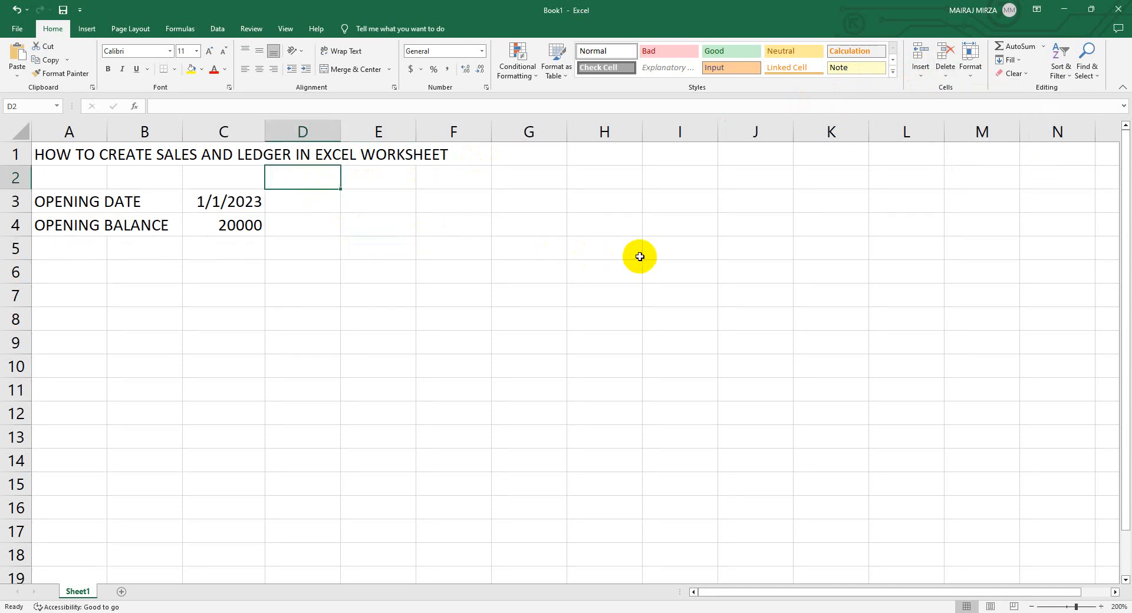
{"action": "key", "text": "ctrl+shift+plus"}
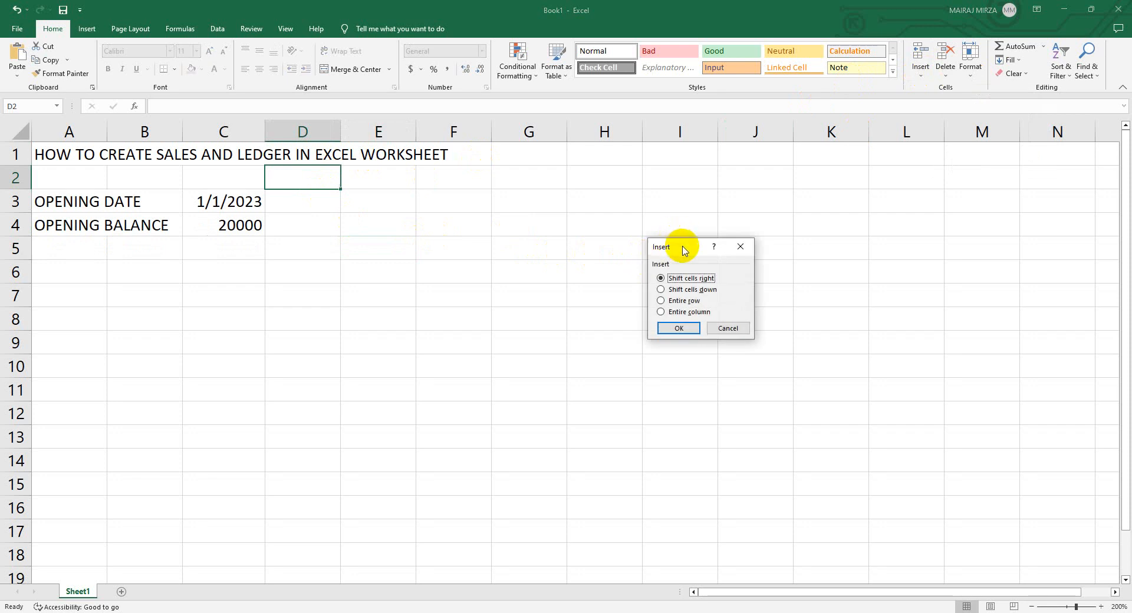
{"action": "key", "text": "Down"}
{"action": "key", "text": "Down"}
{"action": "key", "text": "Return"}
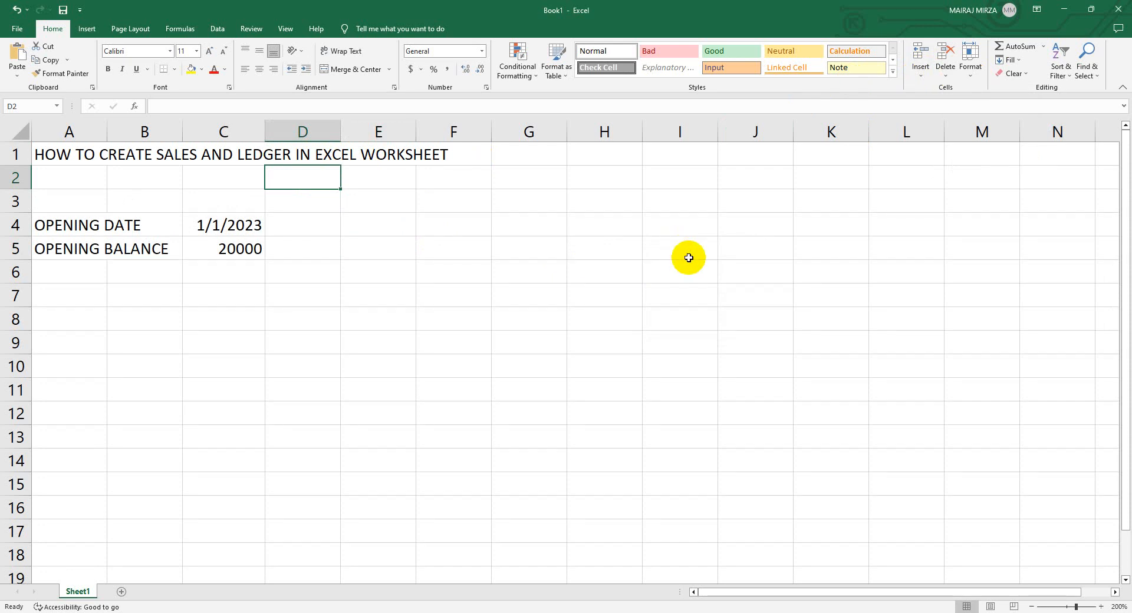
Step: Delete the entire row at cell D2 with the Delete cells dialog's Entire row option
{"action": "key", "text": "ctrl+minus"}
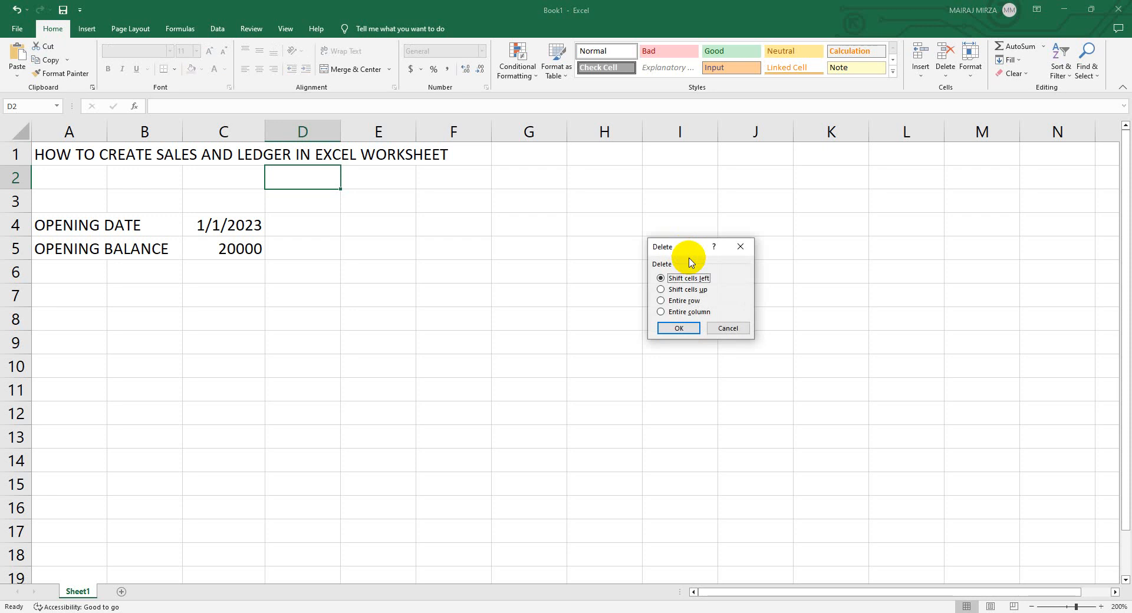
{"action": "key", "text": "alt+r"}
{"action": "key", "text": "Return"}
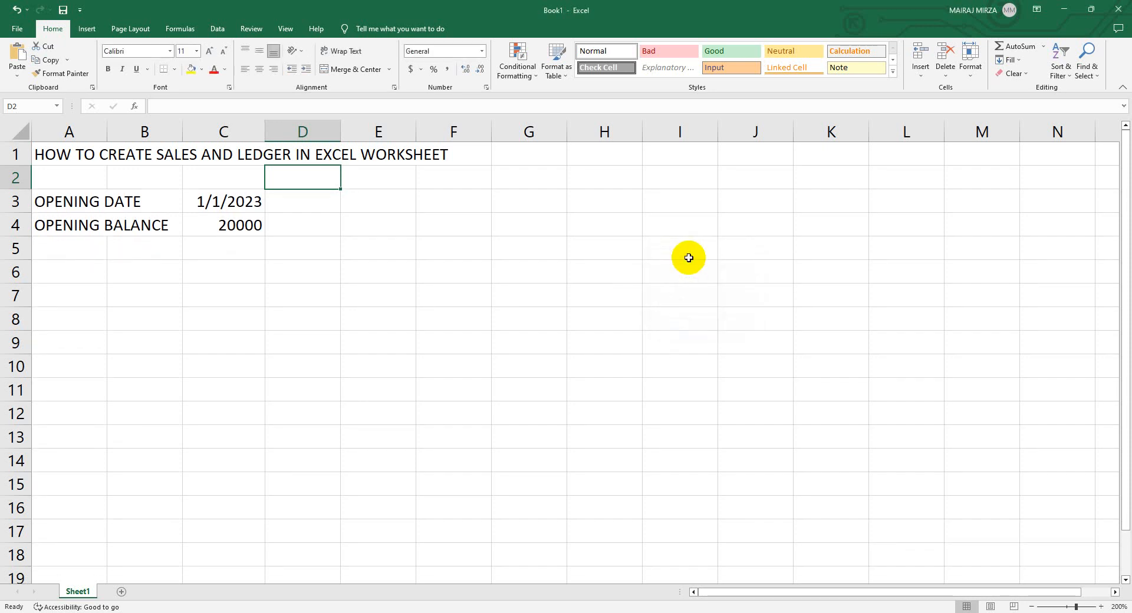
Step: Add the note "CTRL + +" in cell H1 and "FOR INSERT ROW" in cell I1
{"action": "left_click", "coordinate": [600, 152]}
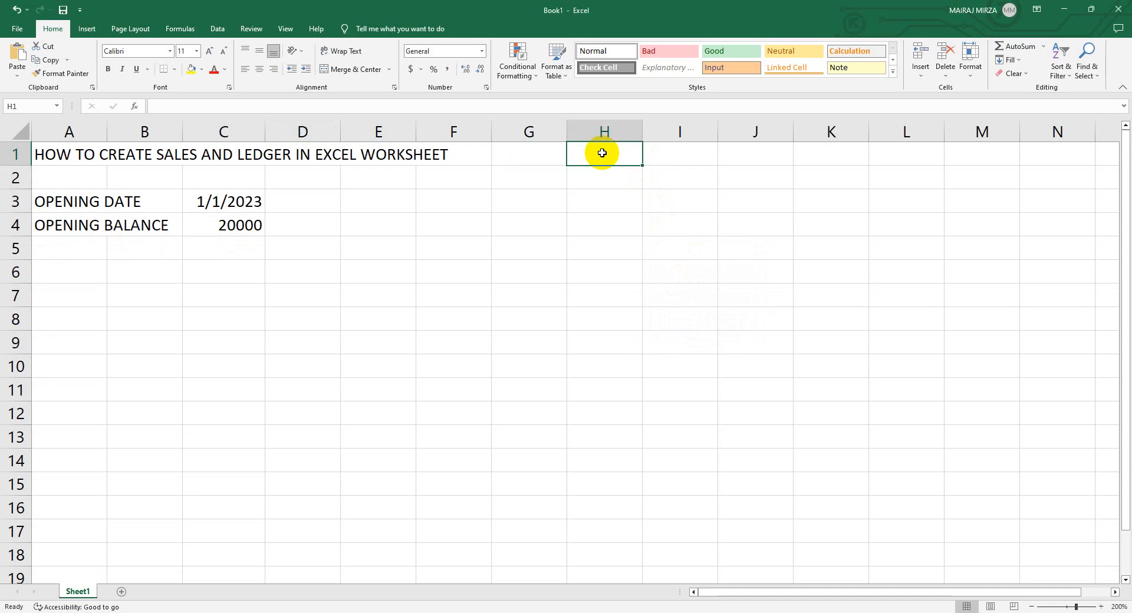
{"action": "type", "text": "CTRL"}
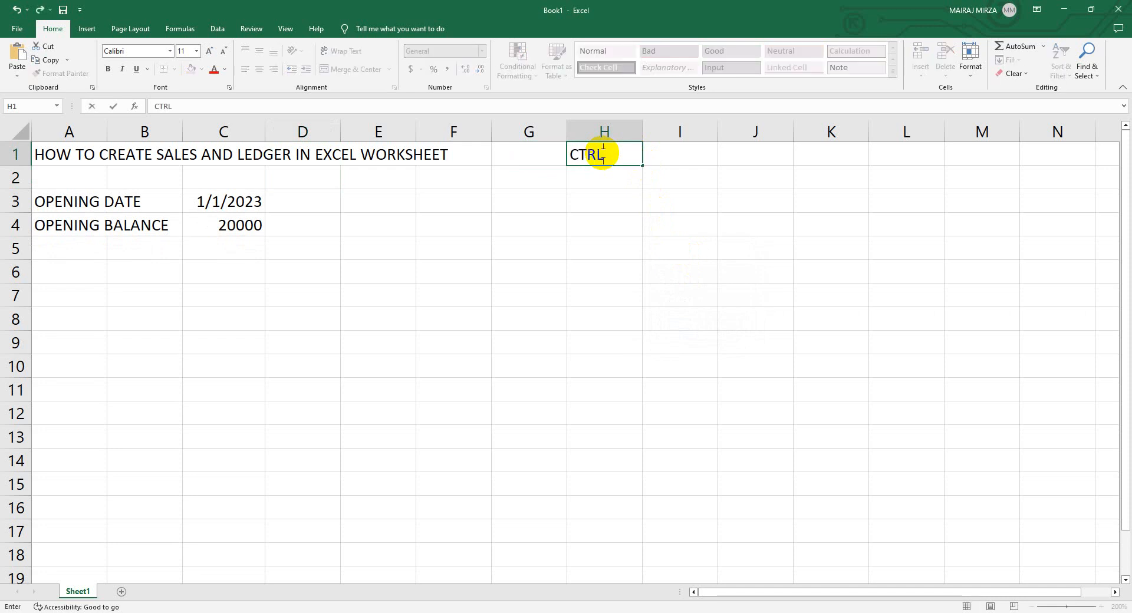
{"action": "type", "text": " + +"}
{"action": "left_click", "coordinate": [668, 248]}
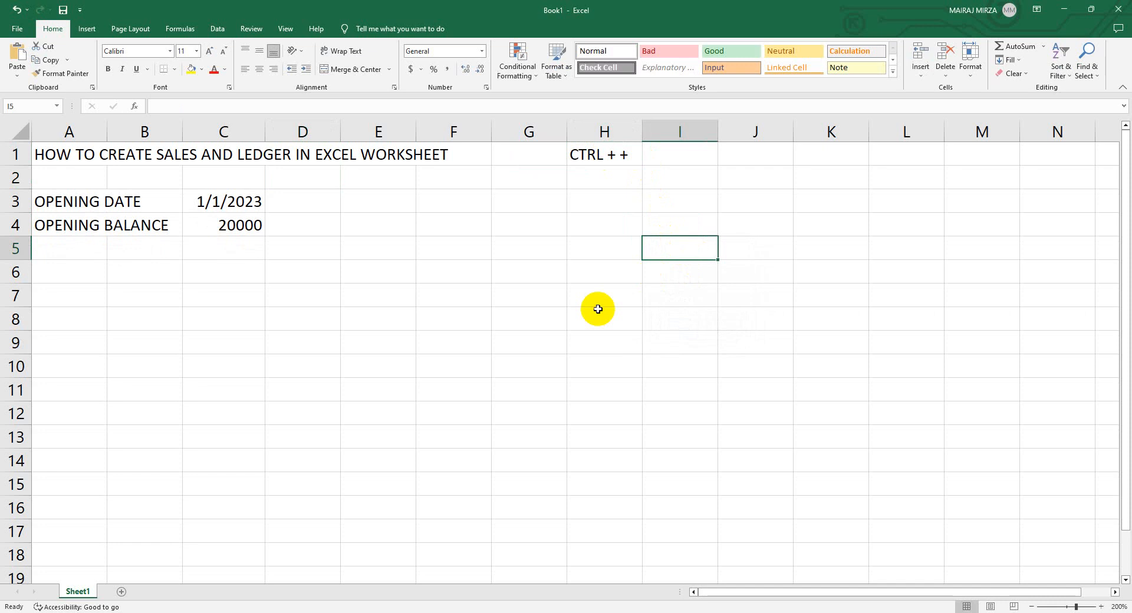
{"action": "left_click", "coordinate": [712, 159]}
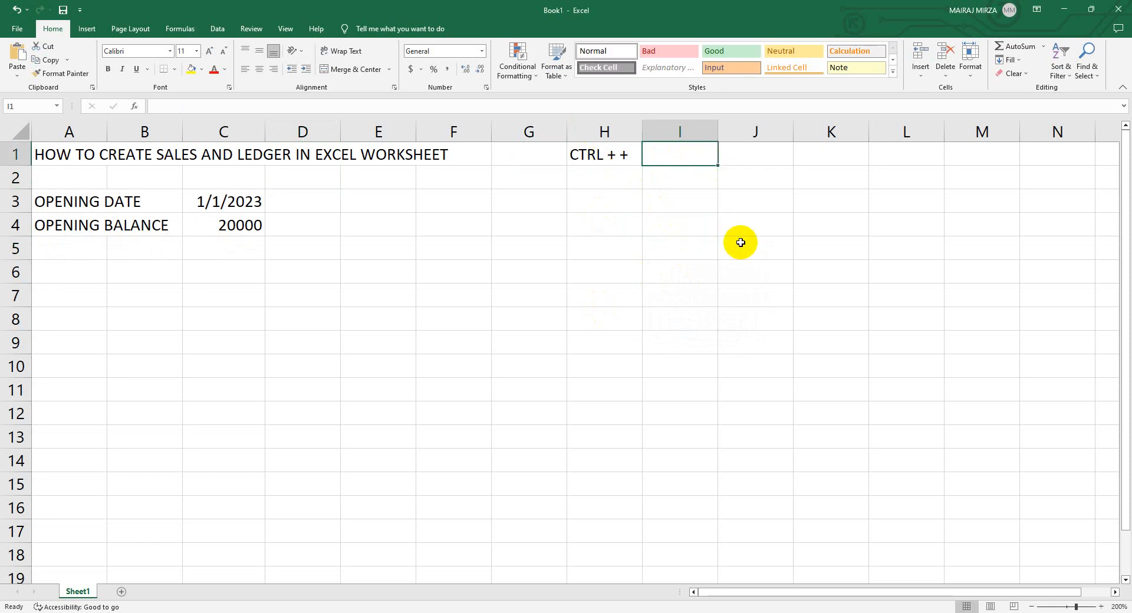
{"action": "type", "text": "FOR INSER"}
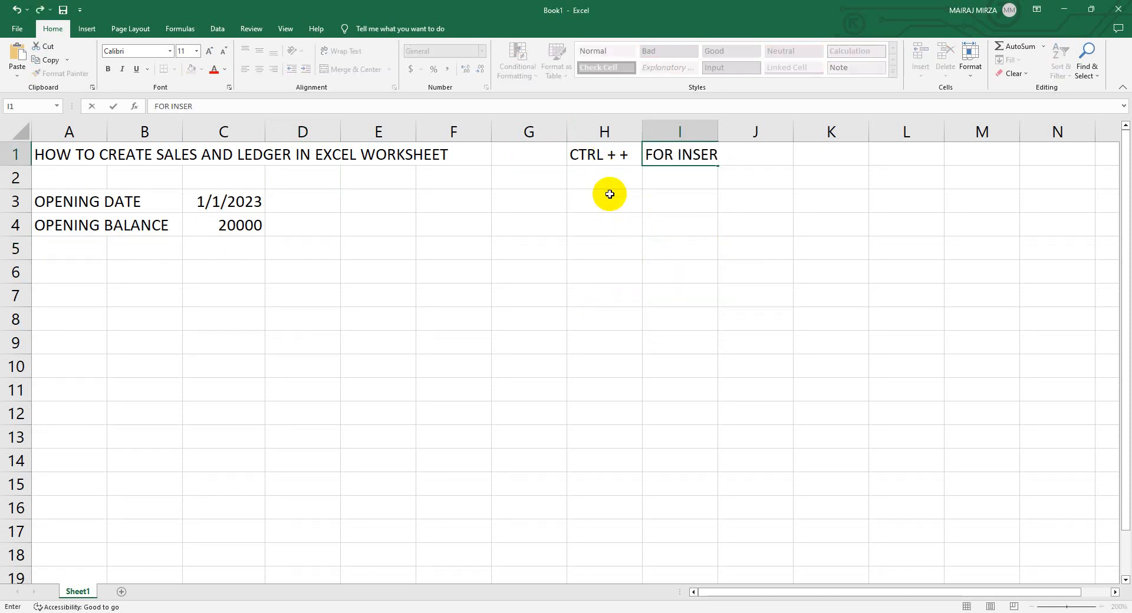
{"action": "type", "text": "T ROW"}
{"action": "key", "text": "Return"}
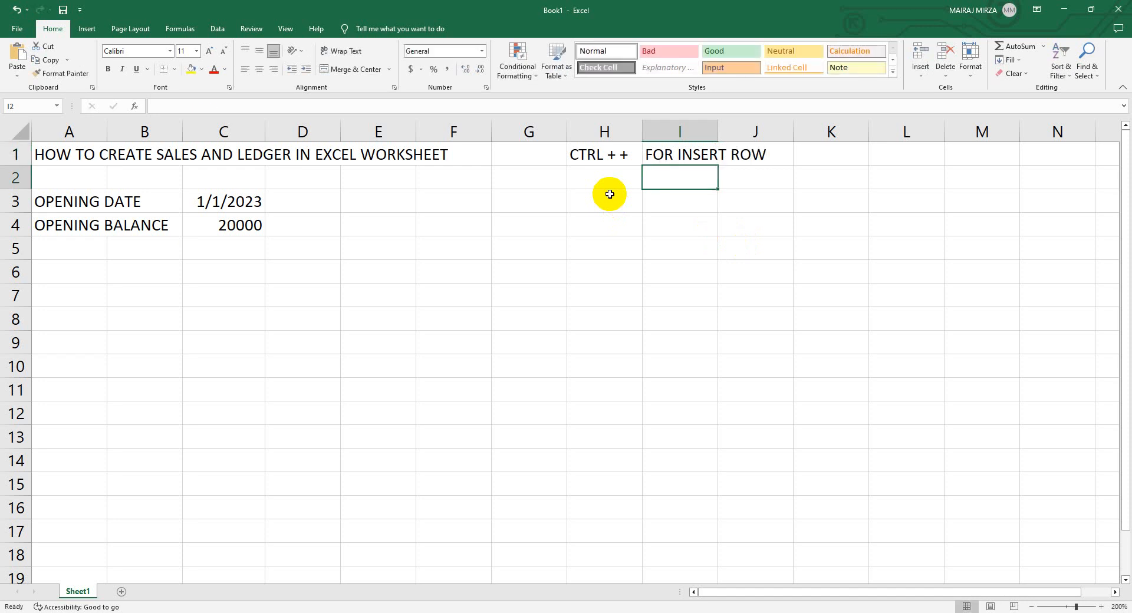
Step: Insert an entire row at cell E2, above the opening date and balance
{"action": "left_click_drag", "start_coordinate": [604, 153], "coordinate": [684, 152]}
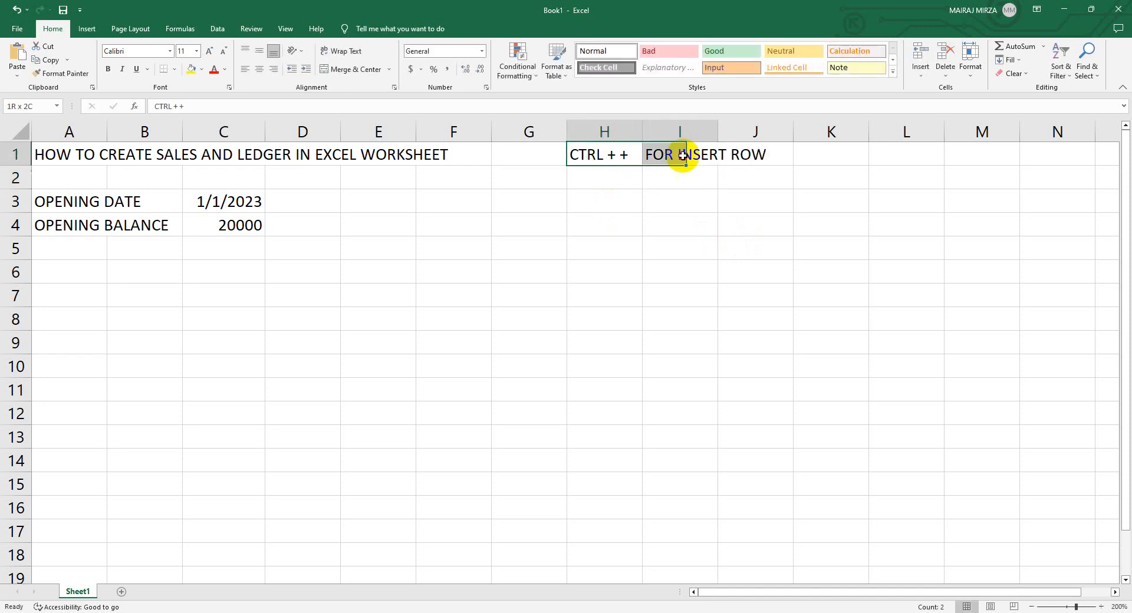
{"action": "left_click", "coordinate": [395, 179]}
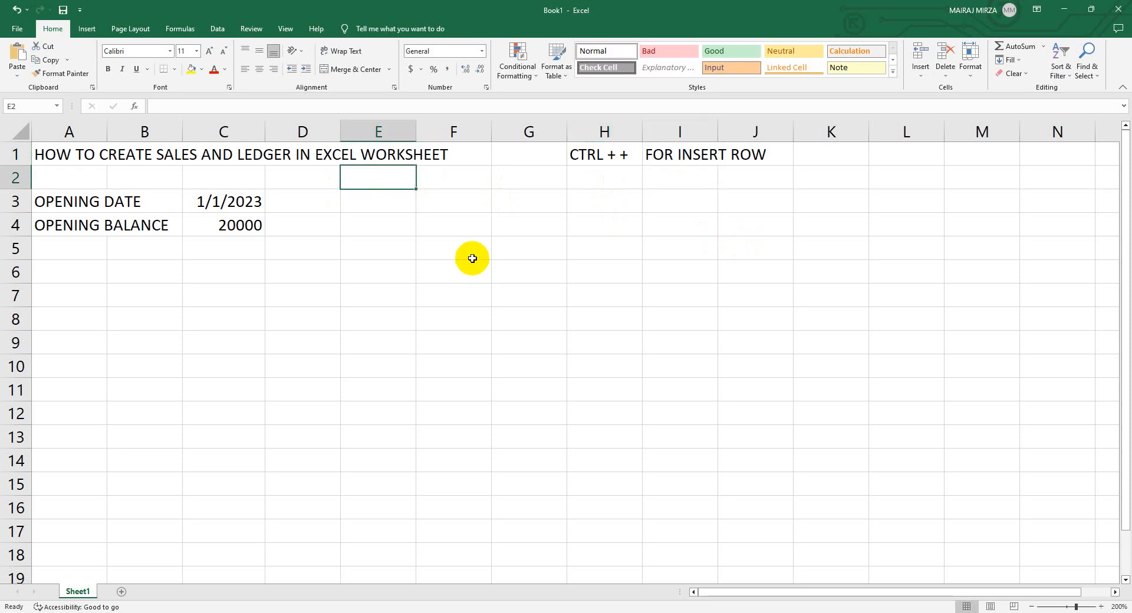
{"action": "key", "text": "ctrl+plus"}
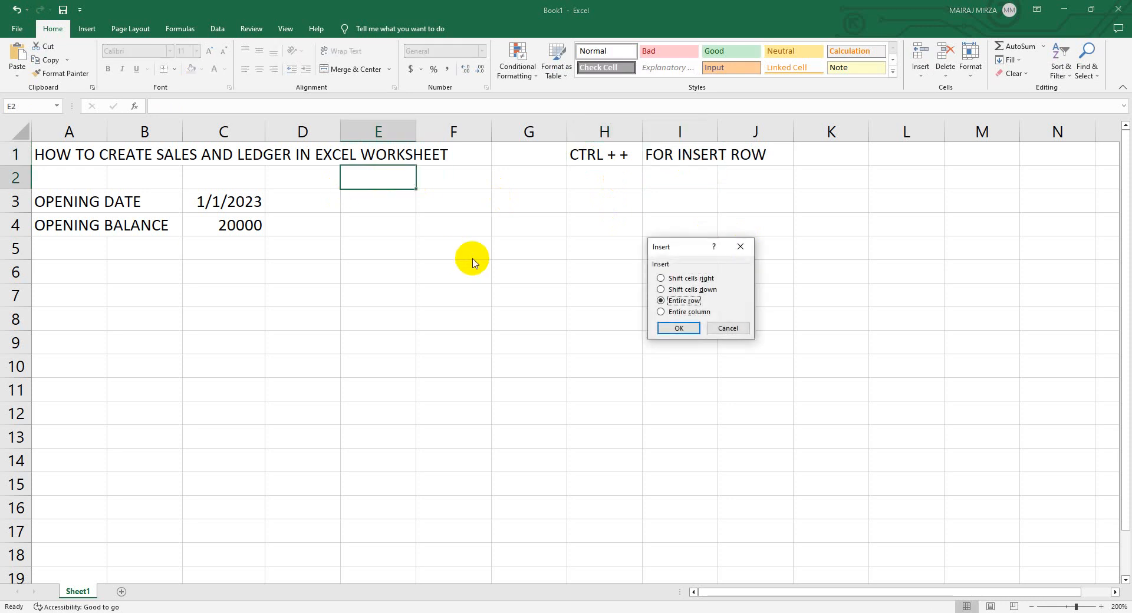
{"action": "key", "text": "Return"}
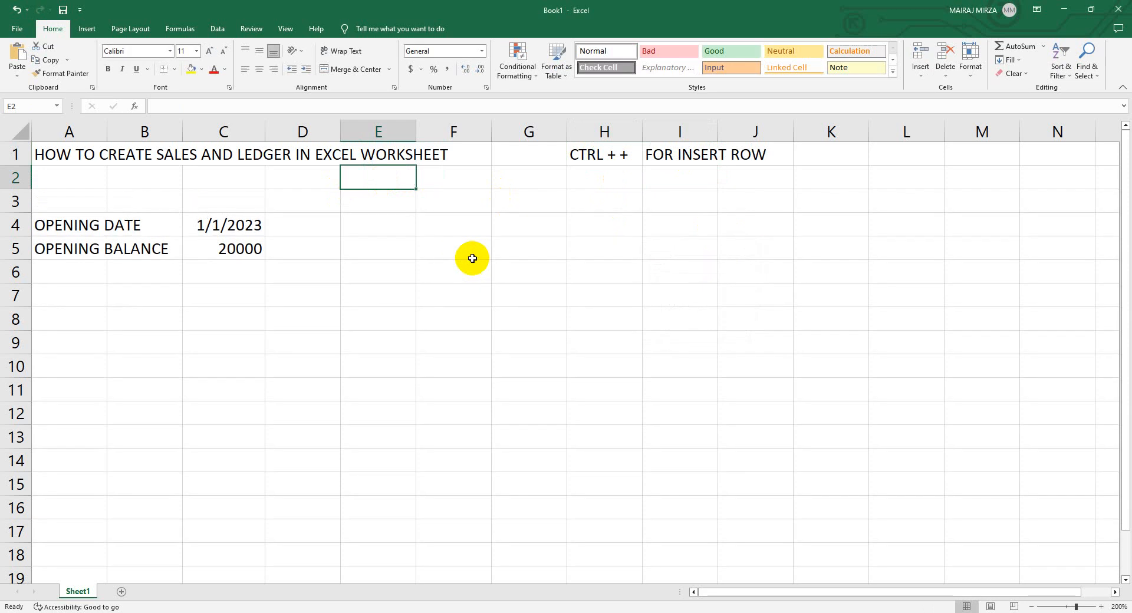
Step: Clear the row-insertion notes from cells H1:I1
{"action": "left_click_drag", "start_coordinate": [585, 159], "coordinate": [668, 157]}
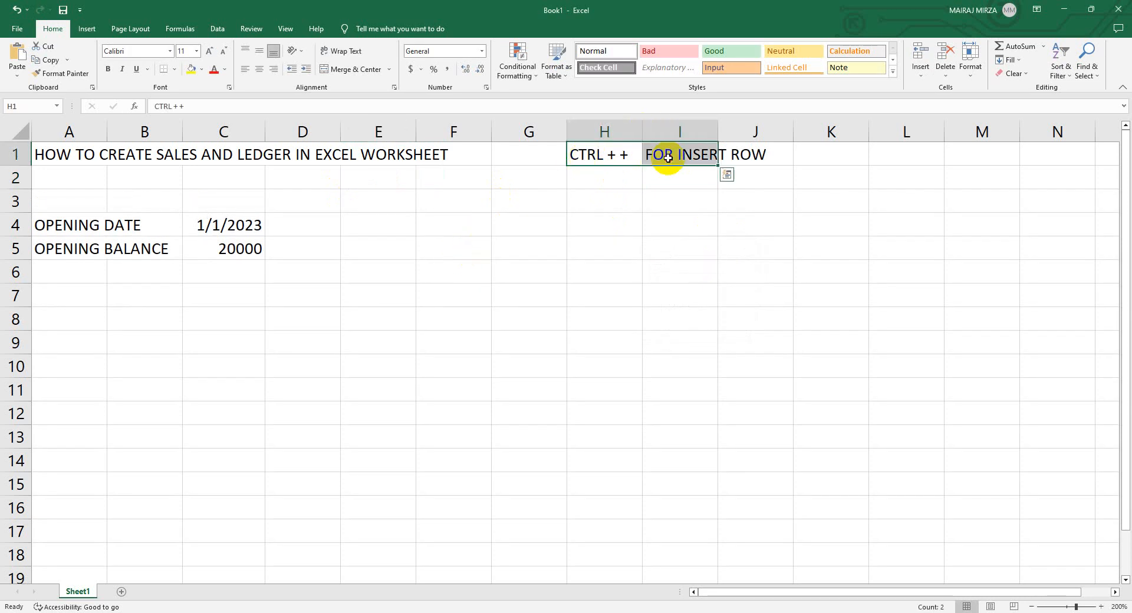
{"action": "key", "text": "Delete"}
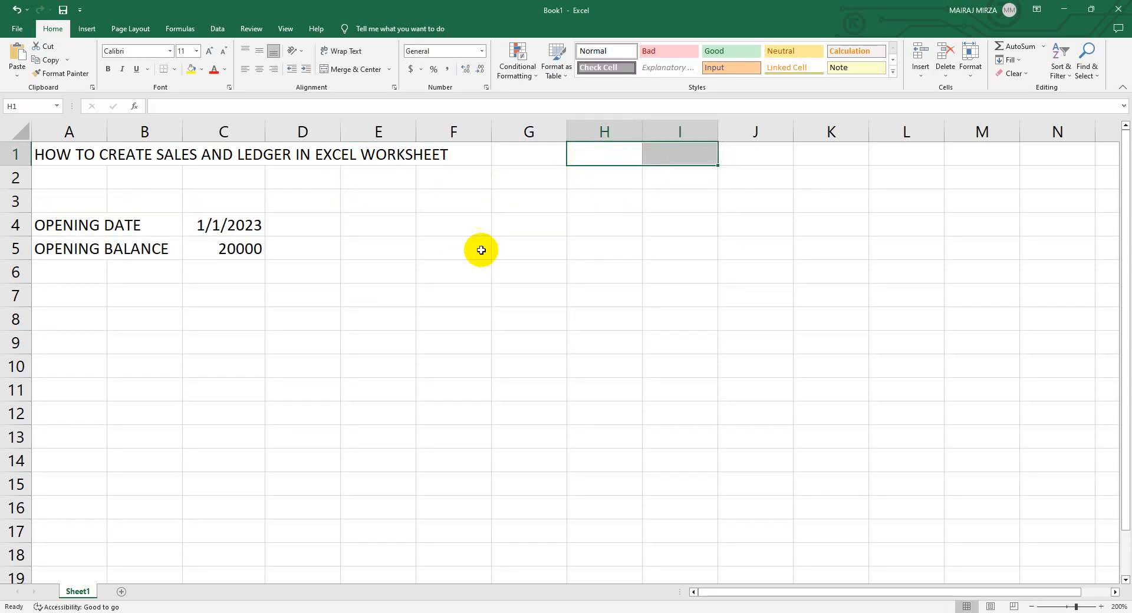
Step: Enter the label "MONTH" in cell E3 and "JANUARY" in cell F3
{"action": "left_click", "coordinate": [379, 199]}
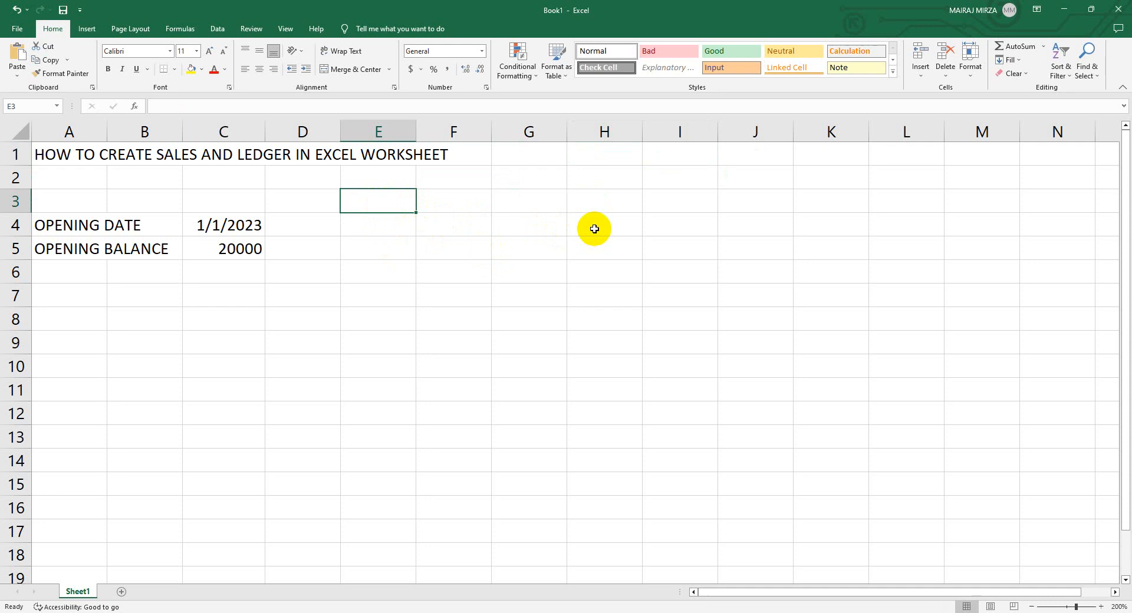
{"action": "type", "text": "MONTH"}
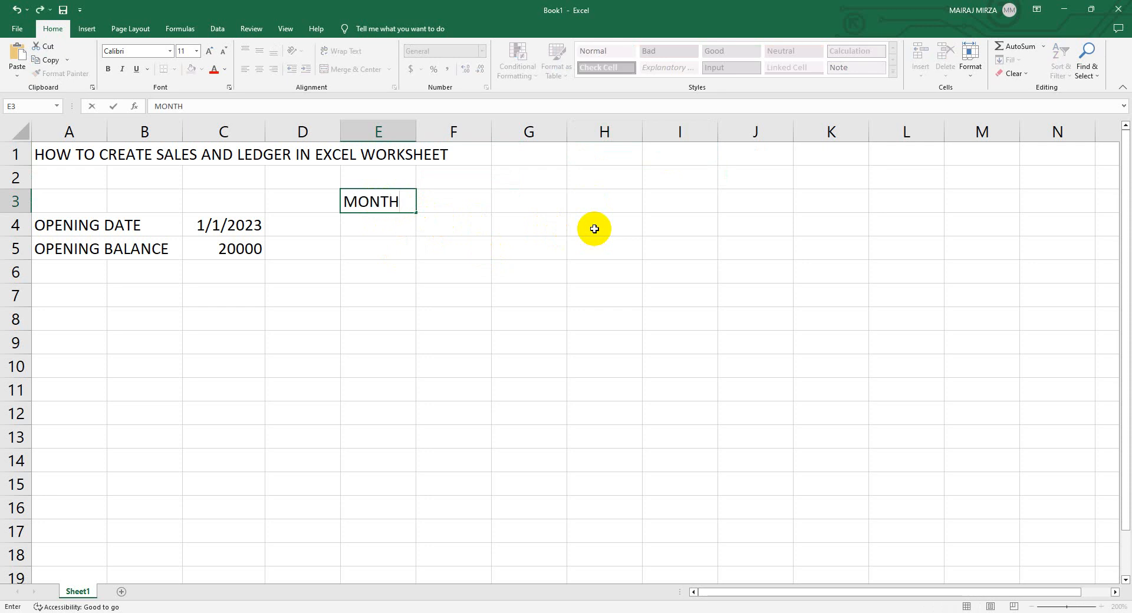
{"action": "key", "text": "Tab"}
{"action": "type", "text": "JAN"}
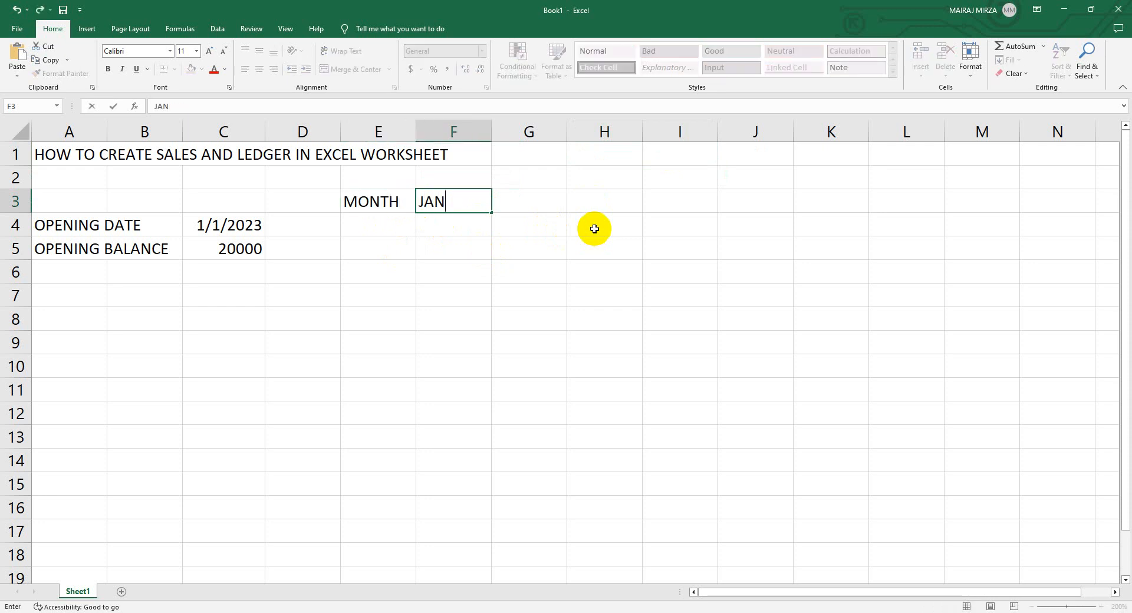
{"action": "type", "text": "UARY"}
{"action": "key", "text": "Return"}
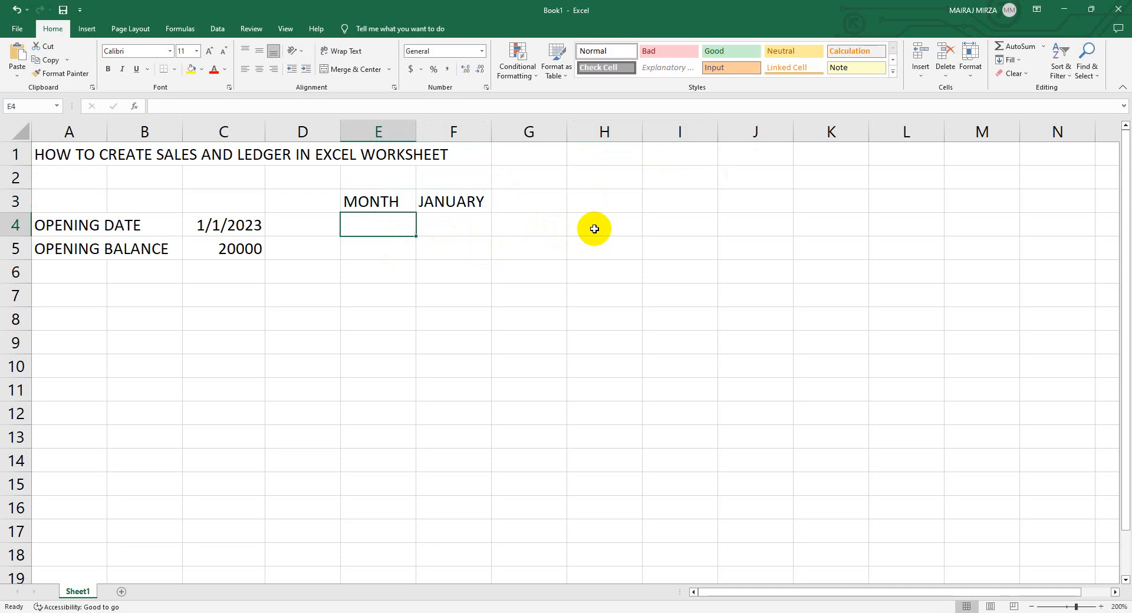
Step: Enter the label "CLOSING DATE" in cell E4 and the date 1/31/2023 in cell F4
{"action": "type", "text": "CL"}
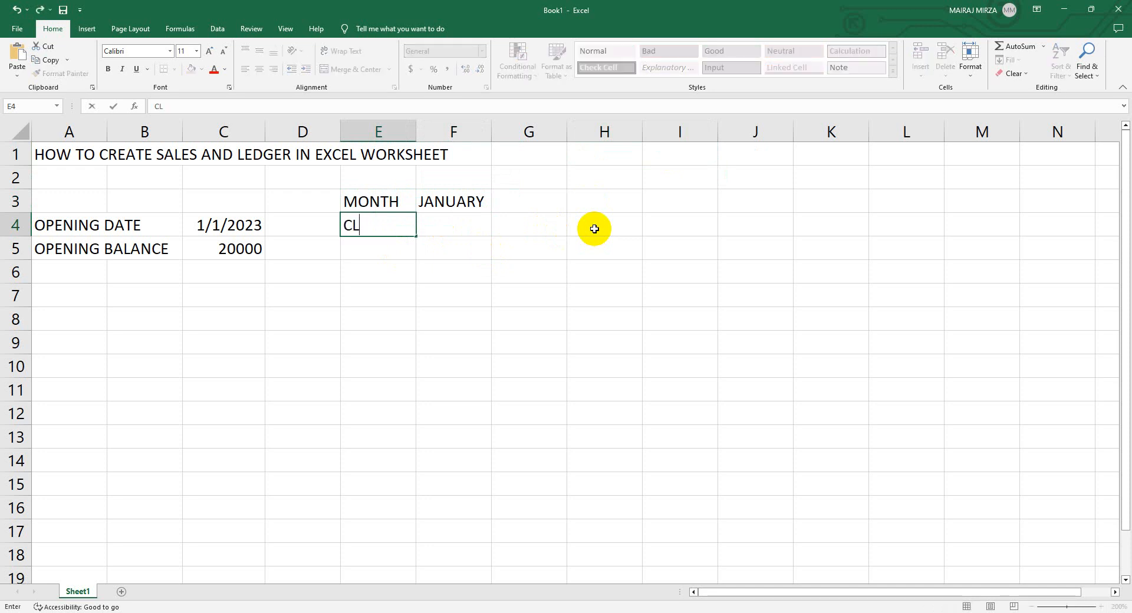
{"action": "type", "text": "OSING DATE"}
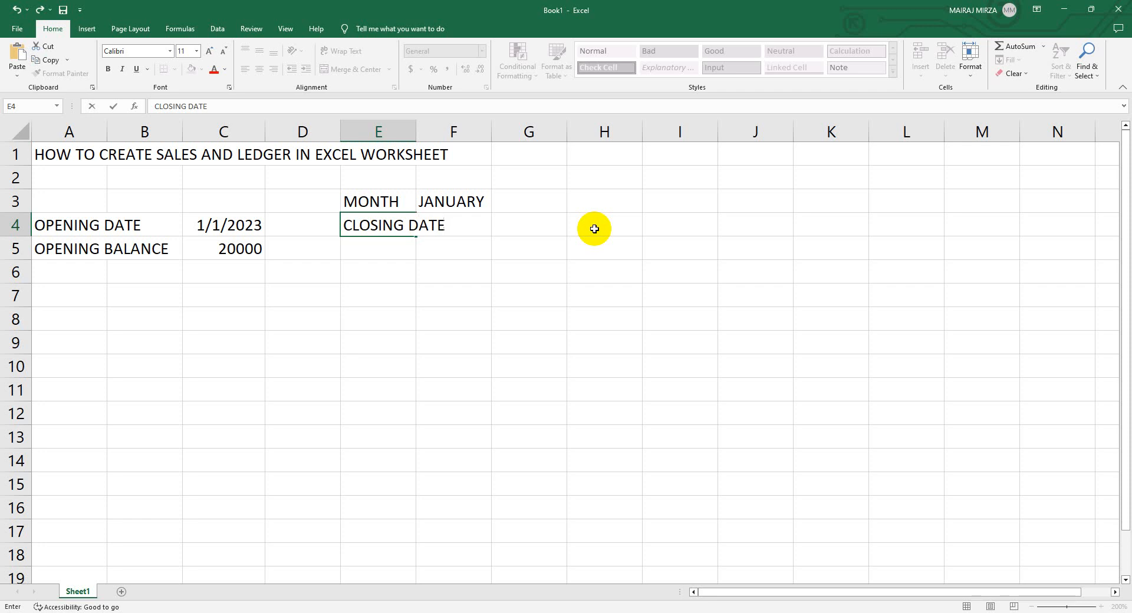
{"action": "key", "text": "Tab"}
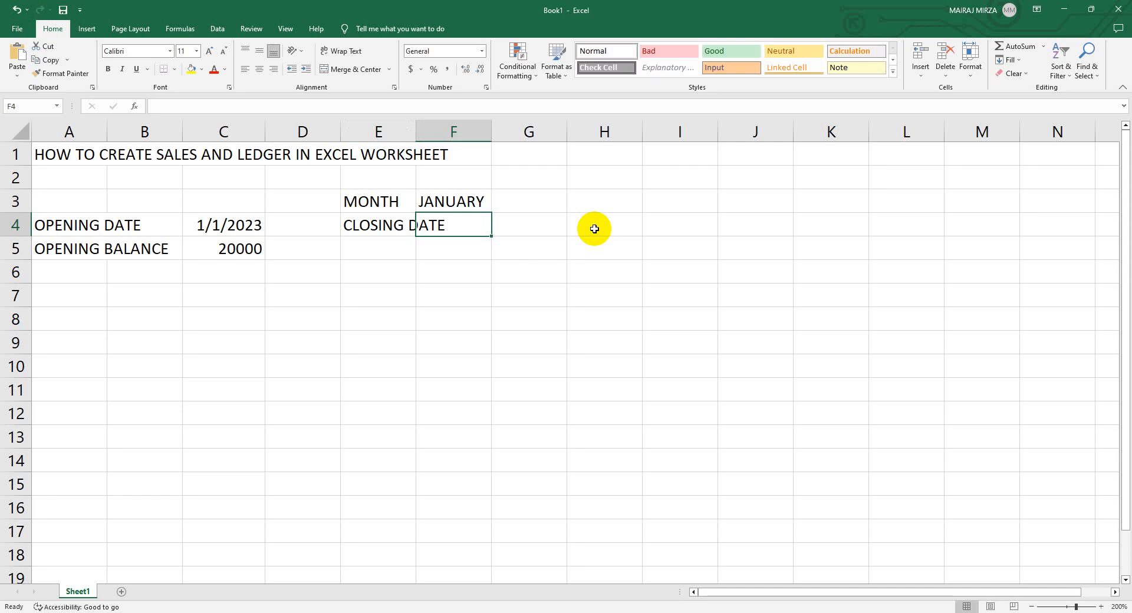
{"action": "type", "text": "6/11/2023"}
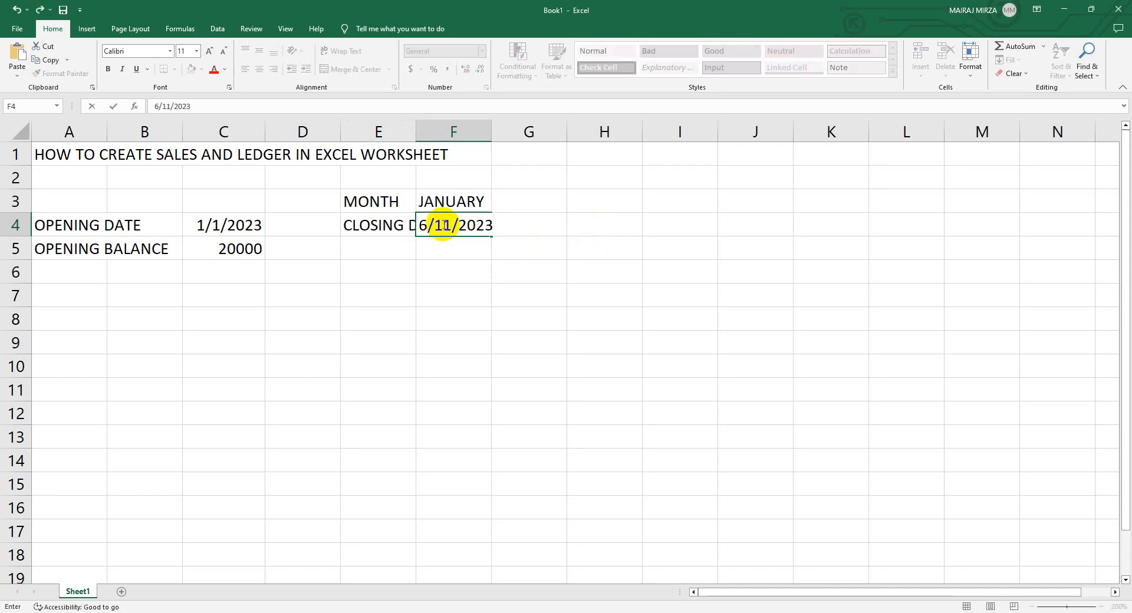
{"action": "left_click_drag", "start_coordinate": [443, 225], "coordinate": [436, 225]}
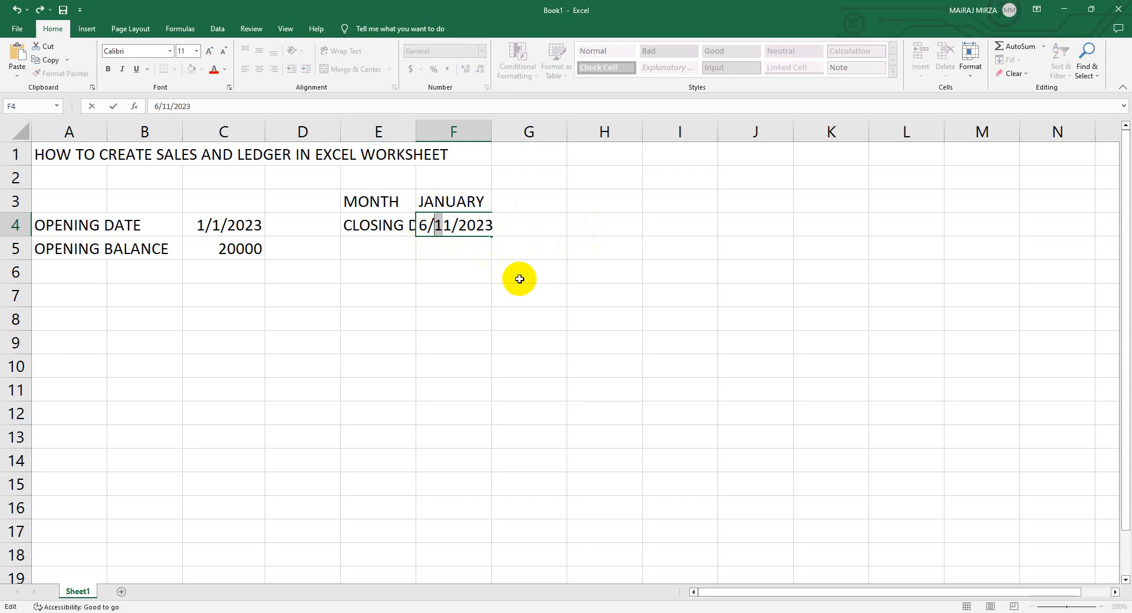
{"action": "type", "text": "3"}
{"action": "key", "text": "shift+Right"}
{"action": "type", "text": "1"}
{"action": "left_click", "coordinate": [538, 295]}
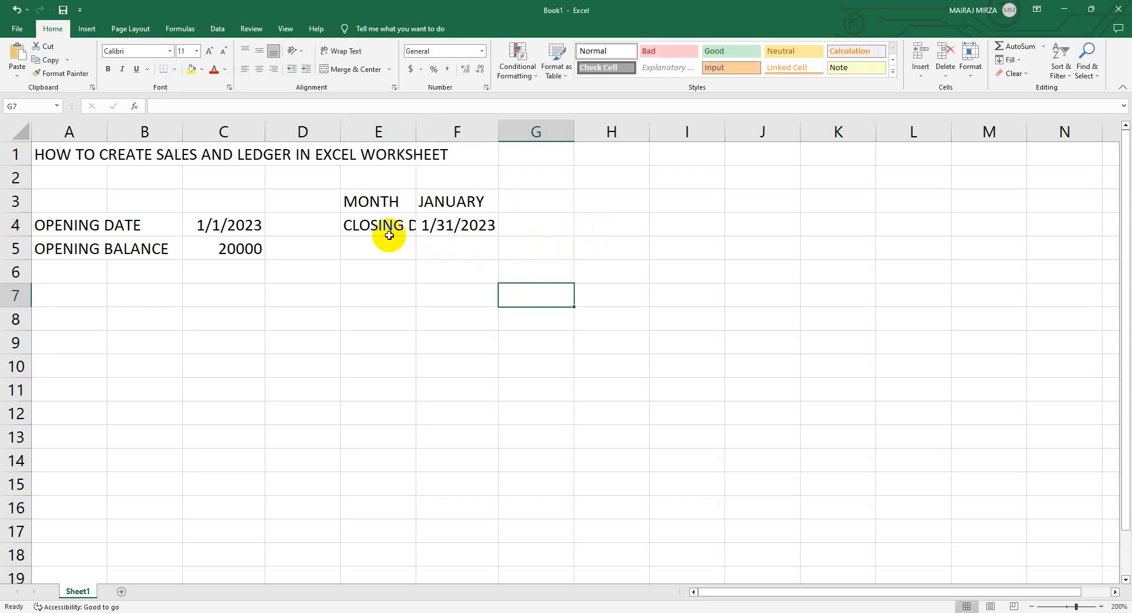
Step: Autofit column E to the width of the "CLOSING DATE" label
{"action": "left_click", "coordinate": [392, 227]}
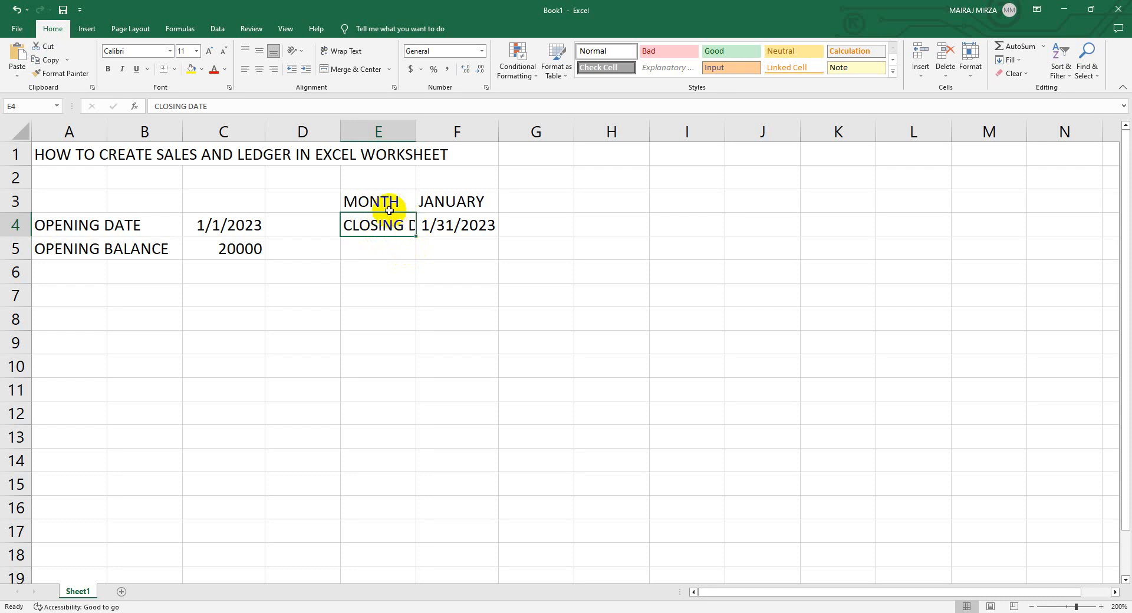
{"action": "double_click", "coordinate": [417, 131]}
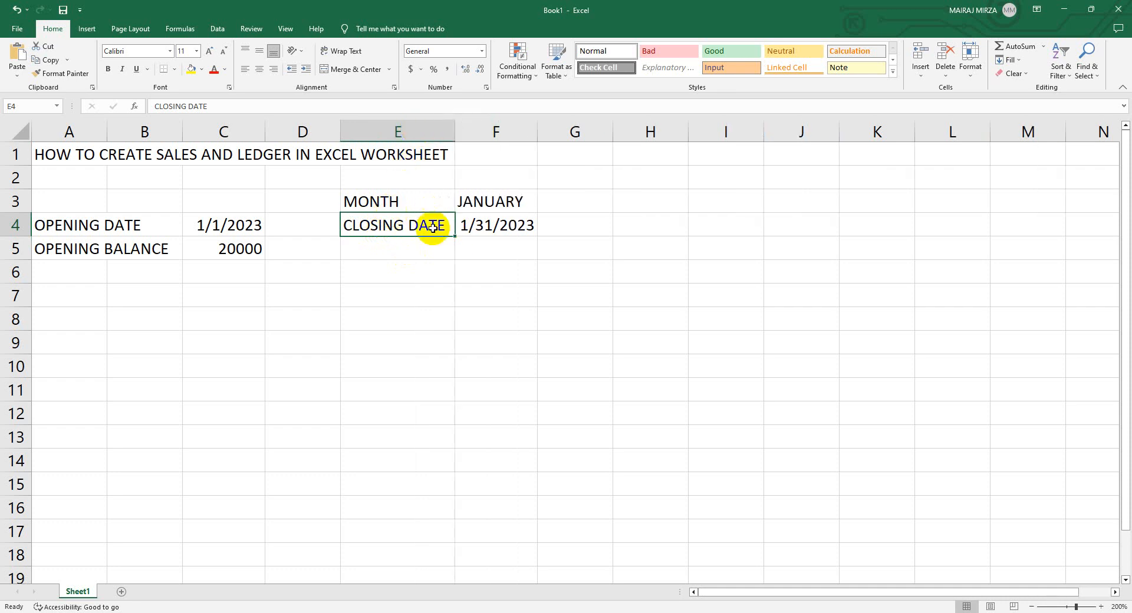
{"action": "left_click", "coordinate": [412, 201]}
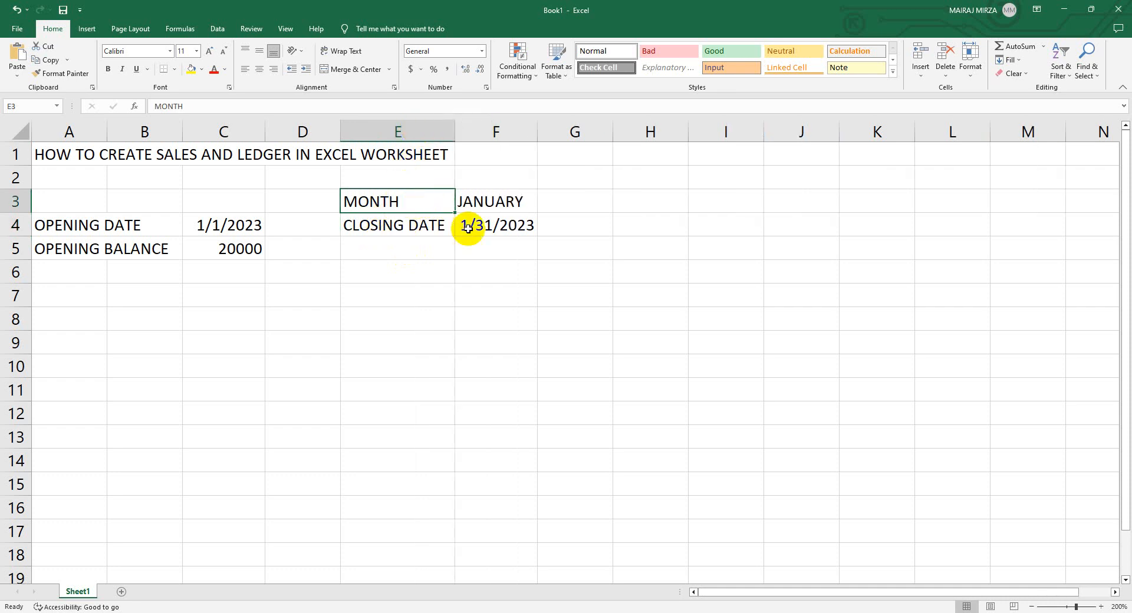
{"action": "left_click", "coordinate": [415, 227]}
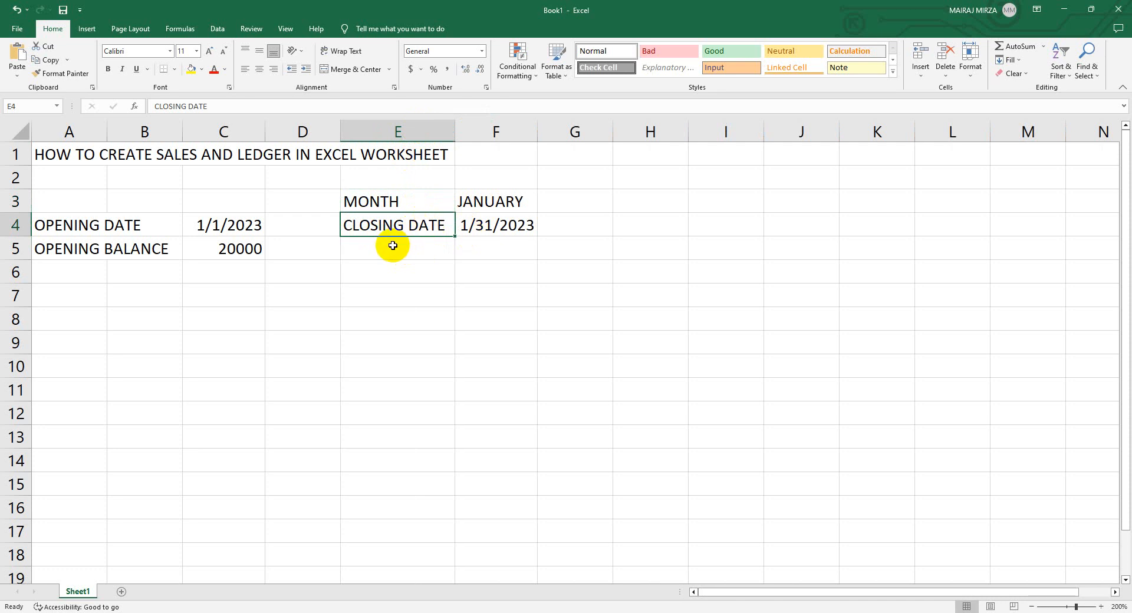
Step: Enter the label "CLOSING BALANCE" in cell E5 and autofit column E to it
{"action": "left_click", "coordinate": [92, 252]}
{"action": "left_click", "coordinate": [368, 253]}
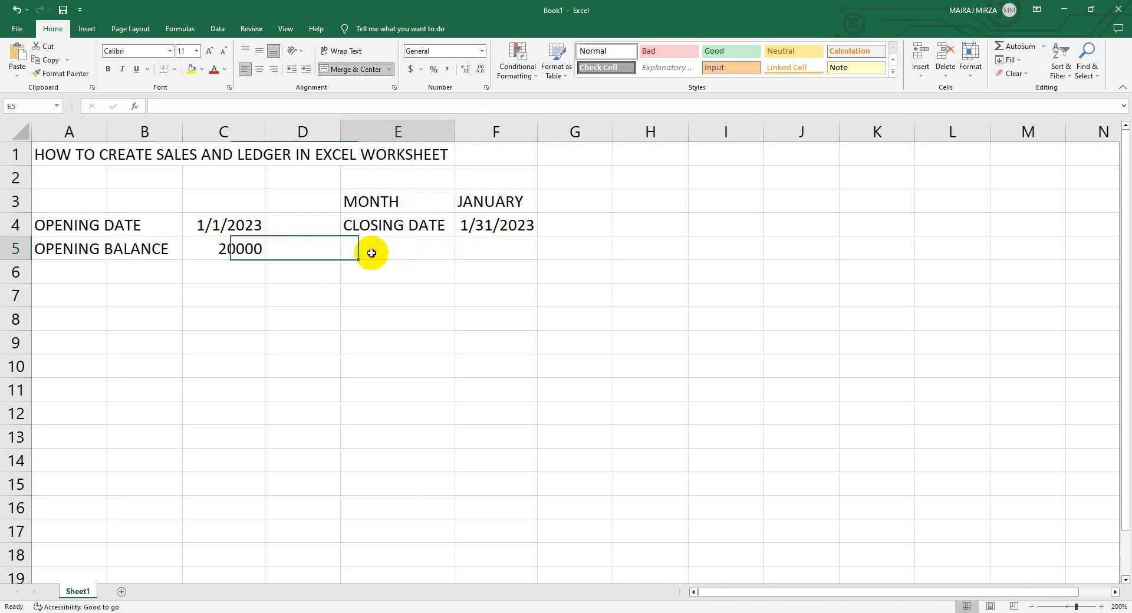
{"action": "type", "text": "CLO"}
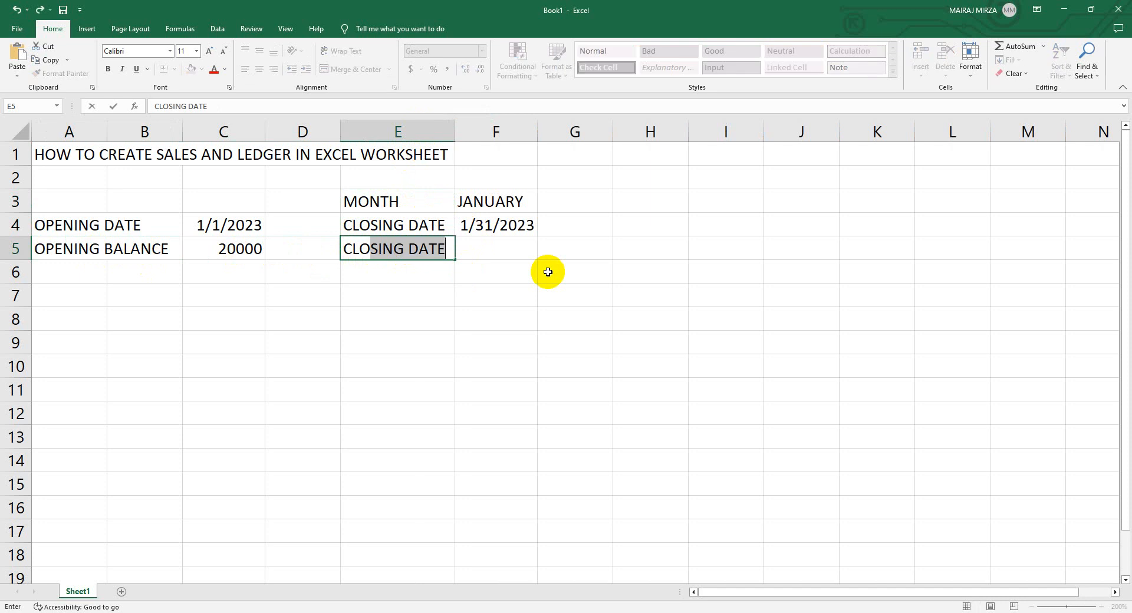
{"action": "type", "text": "SING "}
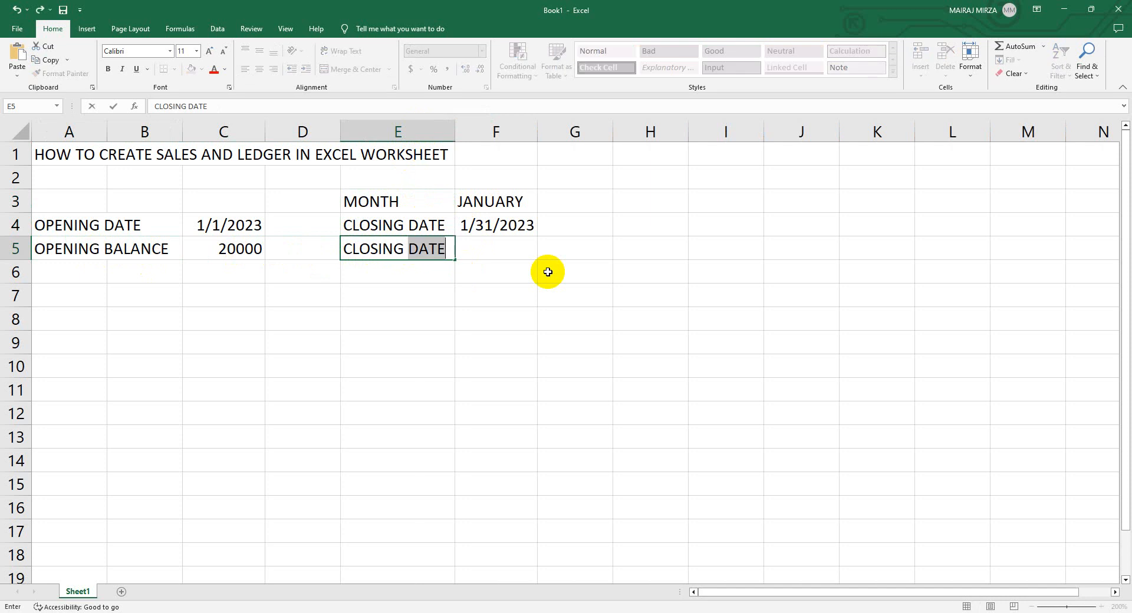
{"action": "type", "text": "BALANCE"}
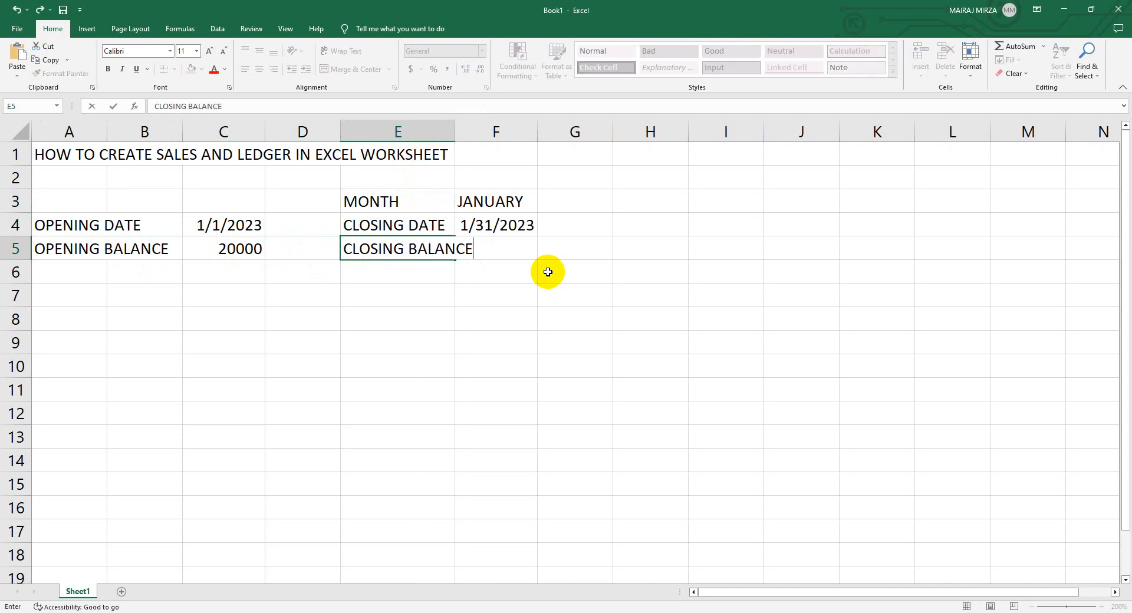
{"action": "key", "text": "Tab"}
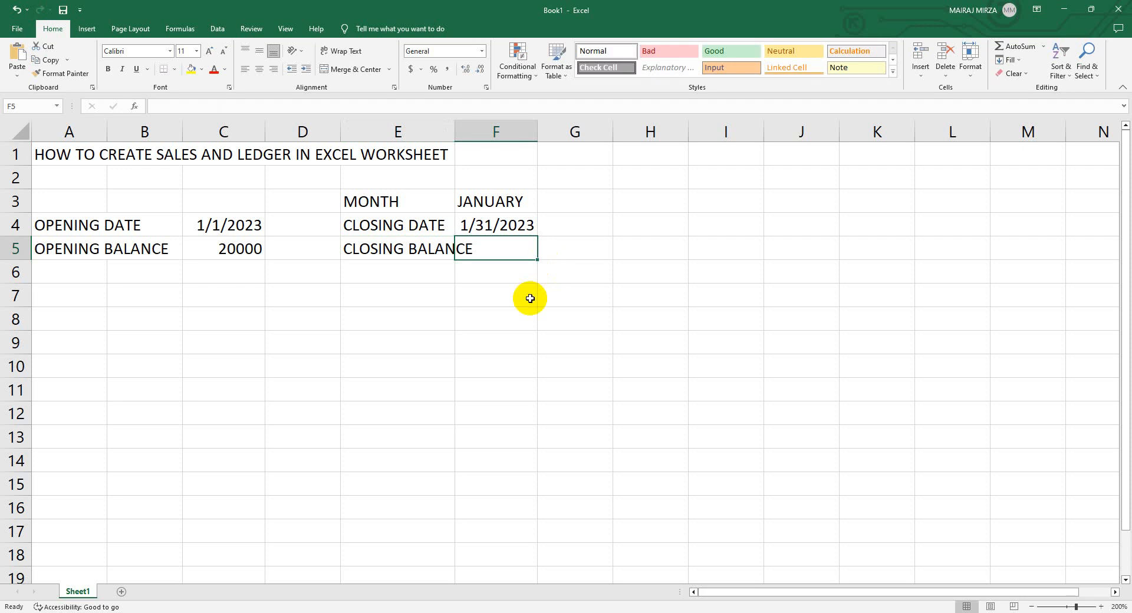
{"action": "double_click", "coordinate": [455, 131]}
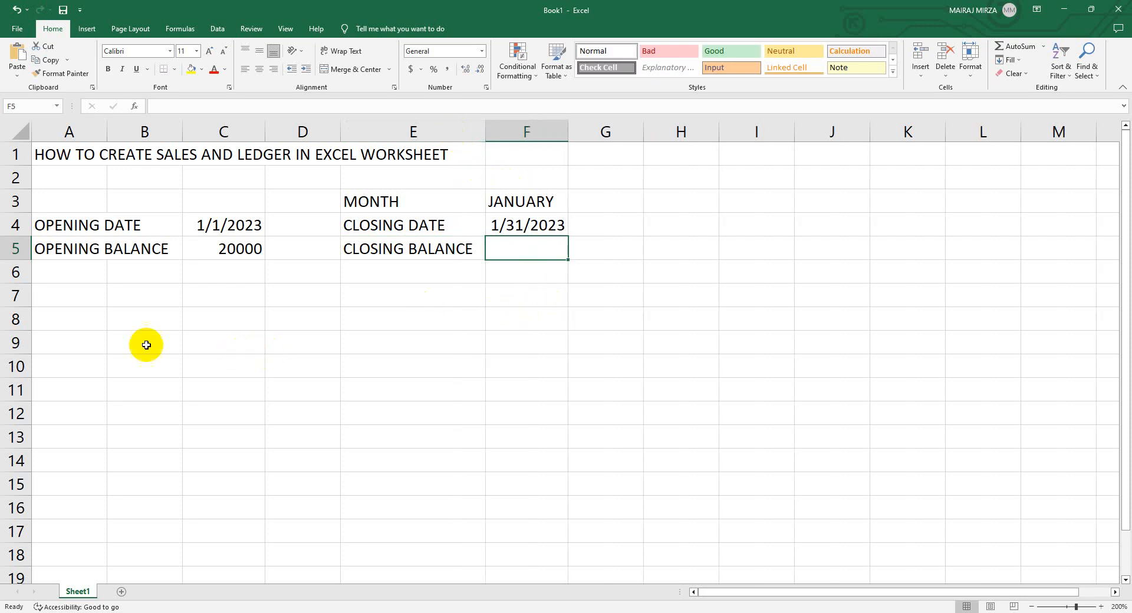
Step: Start the ledger table's header row with "DATE" in cell A8 and "PRODUCT PURCHASE" in cell B8
{"action": "left_click", "coordinate": [68, 319]}
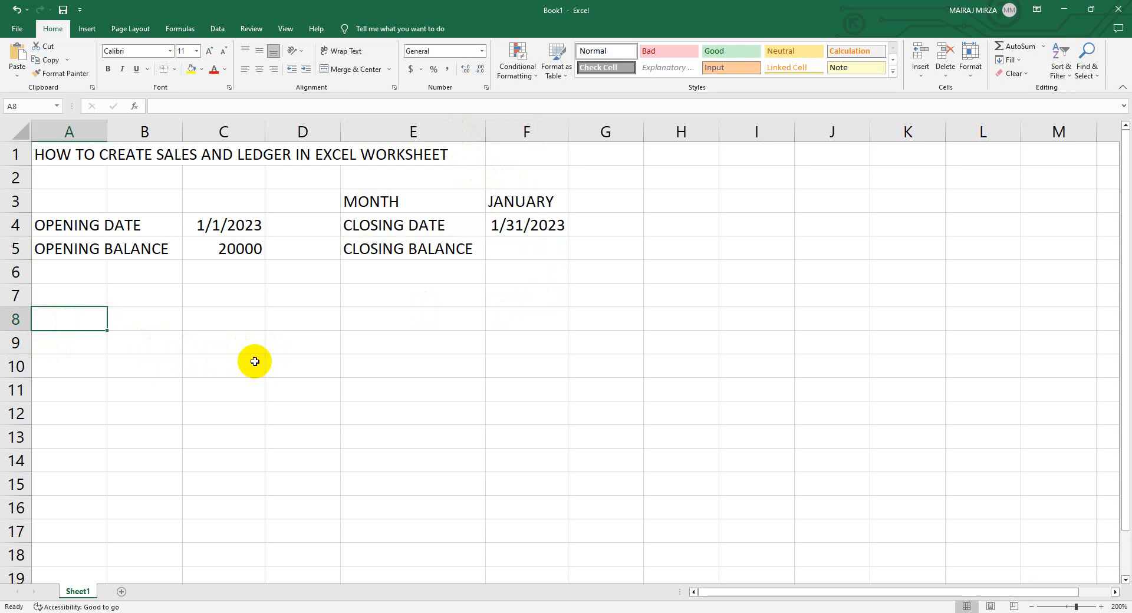
{"action": "type", "text": "DATE"}
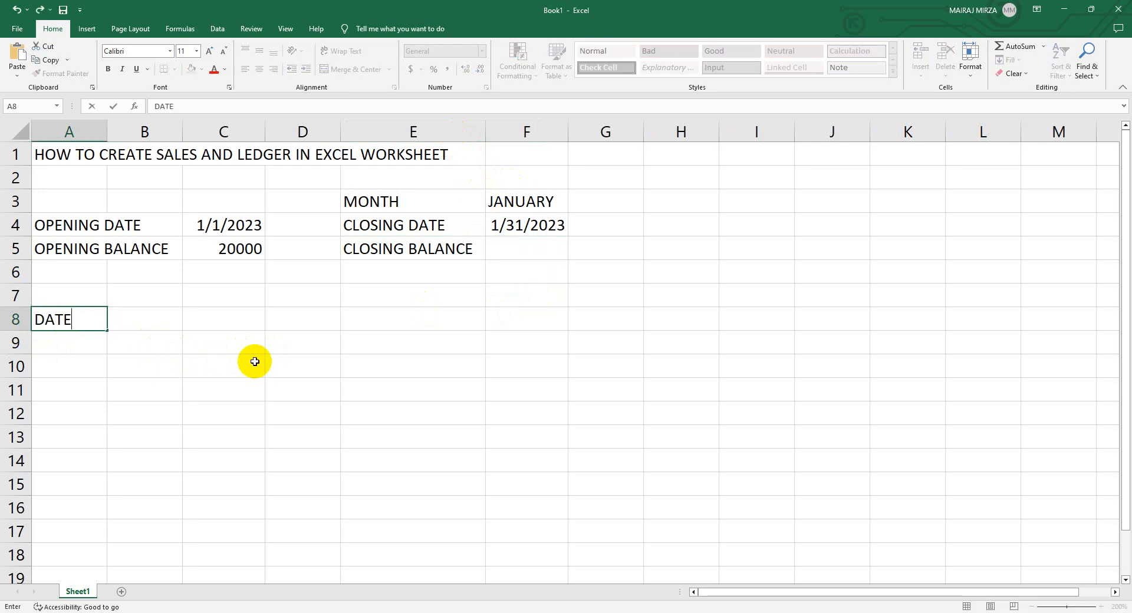
{"action": "key", "text": "Tab"}
{"action": "type", "text": "PR"}
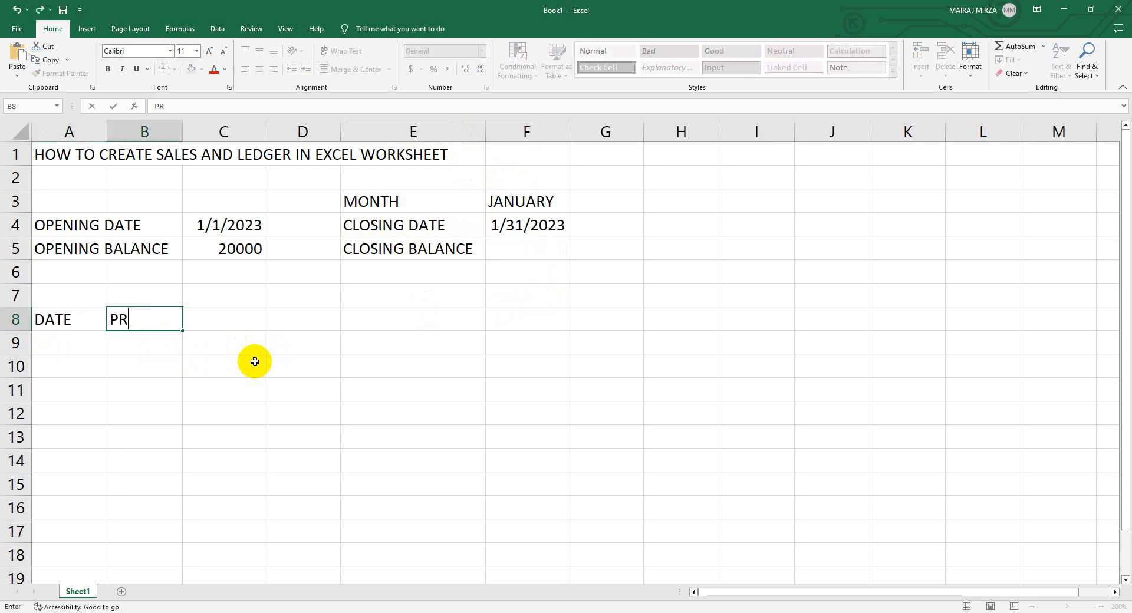
{"action": "type", "text": "ODUCT"}
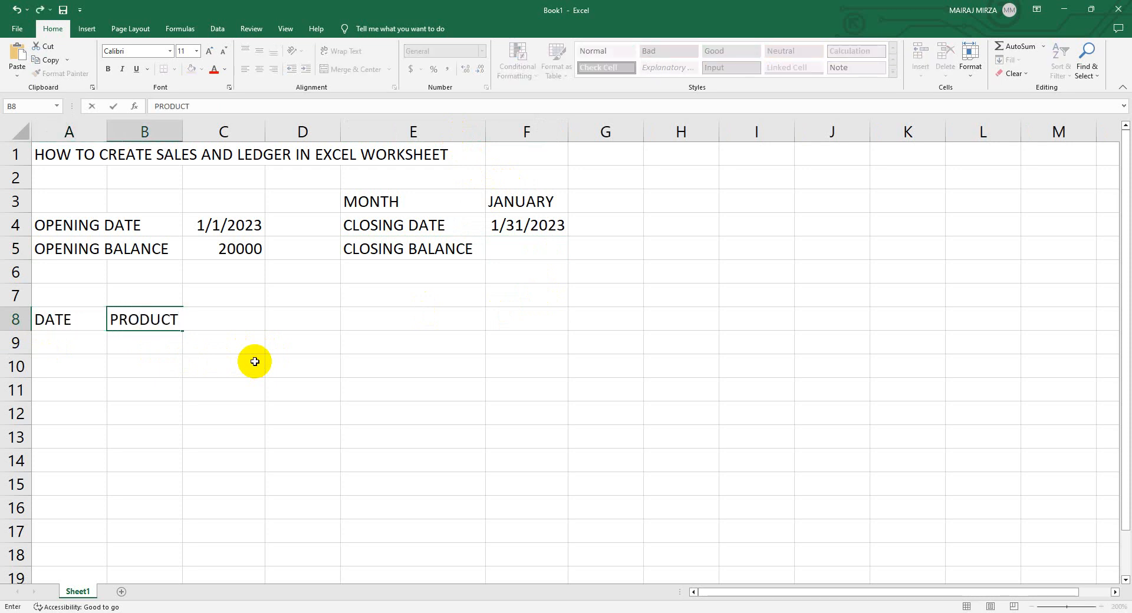
{"action": "type", "text": " PURCHASE"}
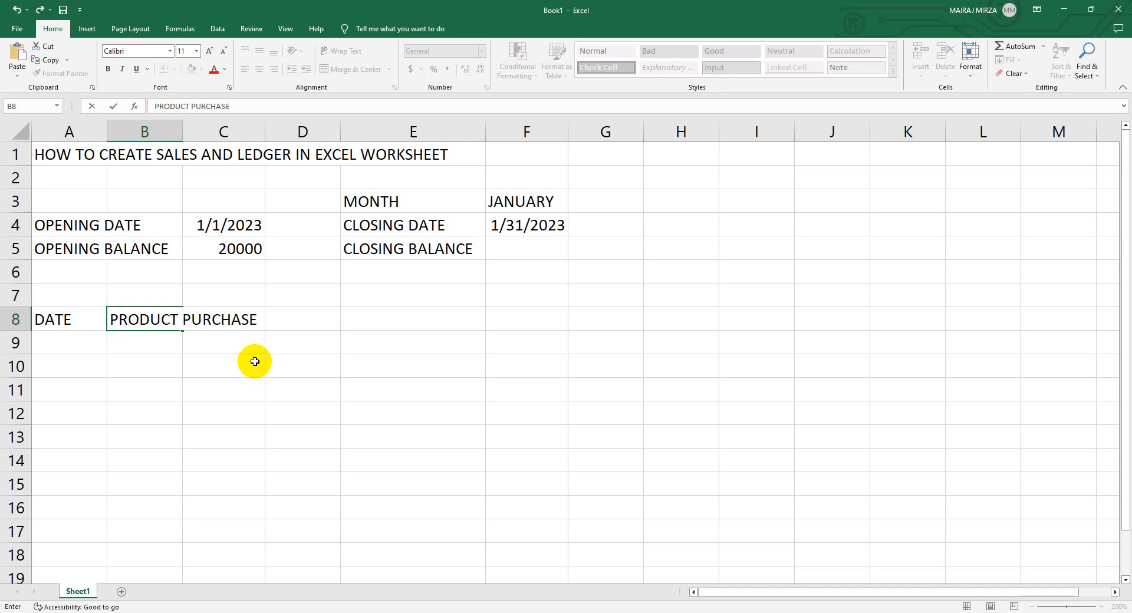
{"action": "key", "text": "Tab"}
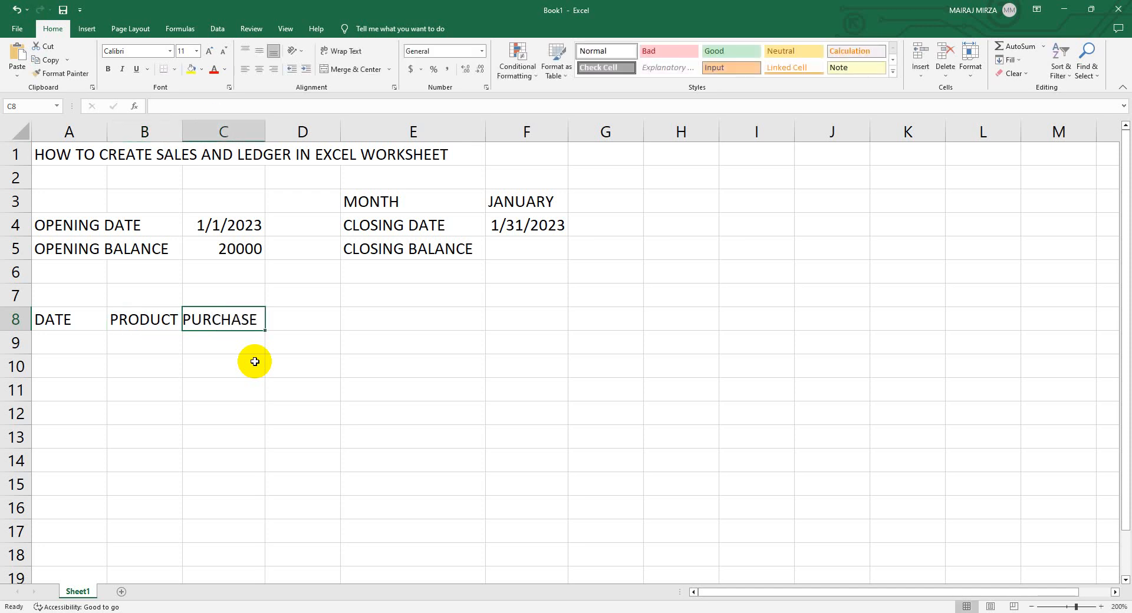
Step: Complete the header row with "CASH PURCHASE" in C8, "CREDIT PURCHASED" in D8 and "BALANCE" in E8
{"action": "type", "text": "CASH P"}
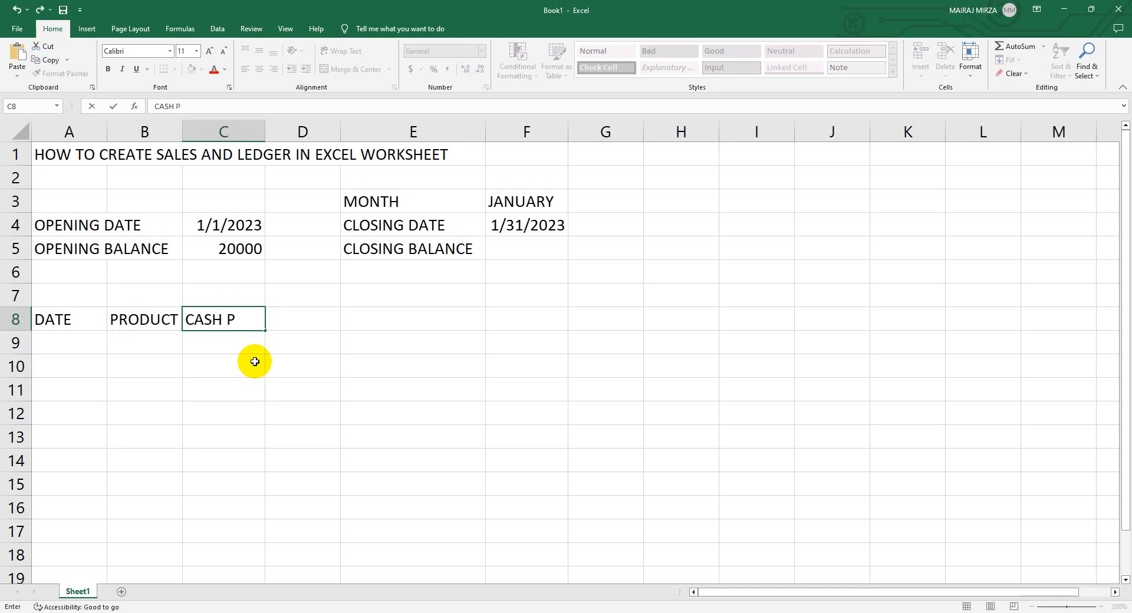
{"action": "type", "text": "URCHASE"}
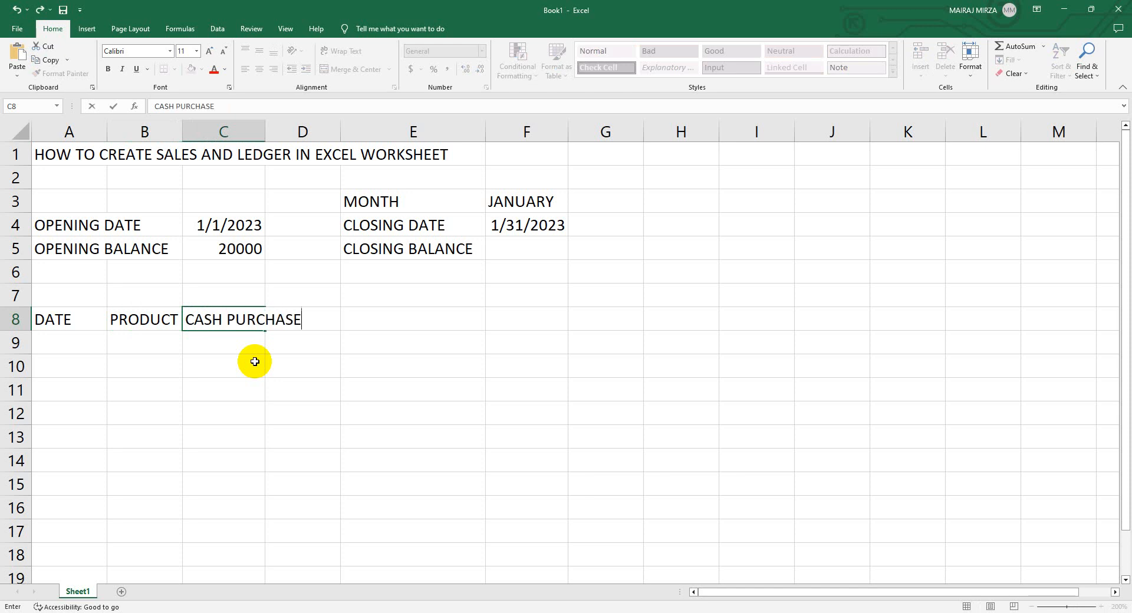
{"action": "key", "text": "Tab"}
{"action": "type", "text": "CR"}
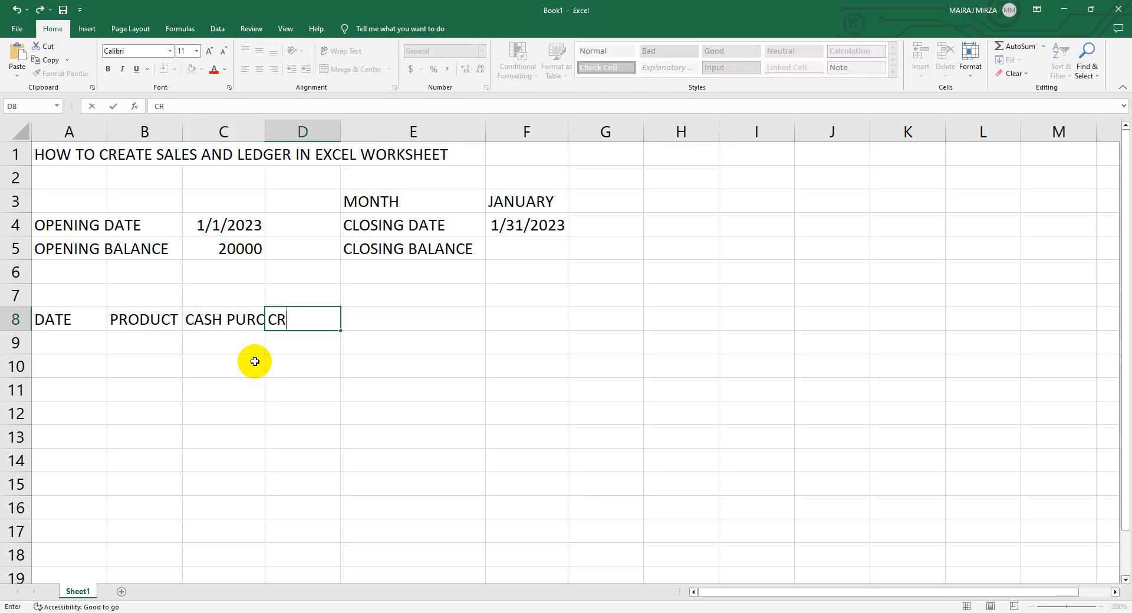
{"action": "type", "text": "EDIT "}
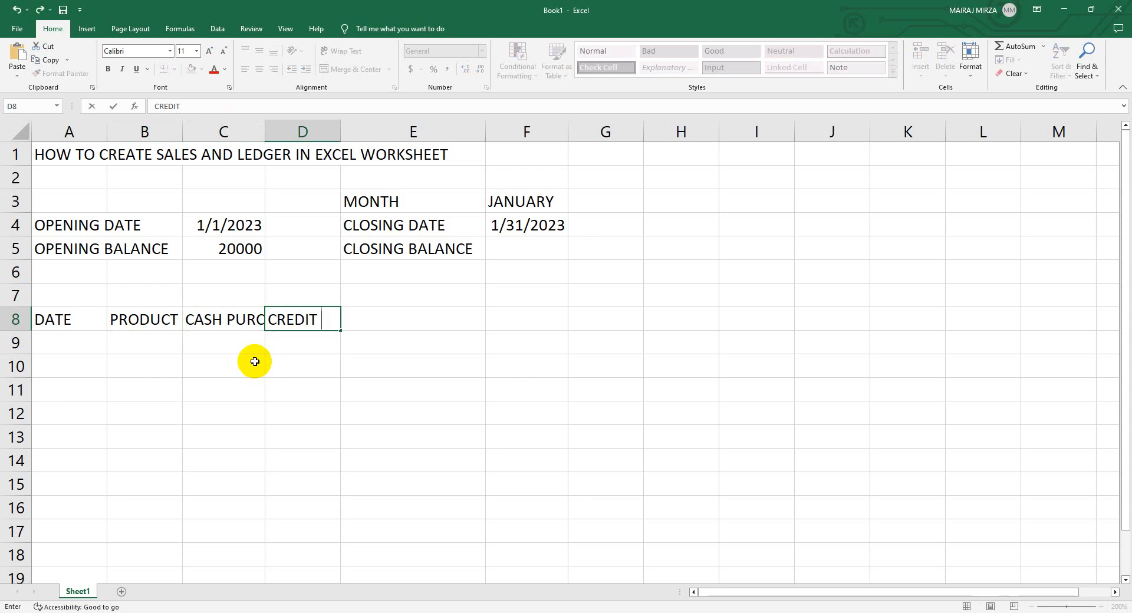
{"action": "type", "text": "PURCHASED"}
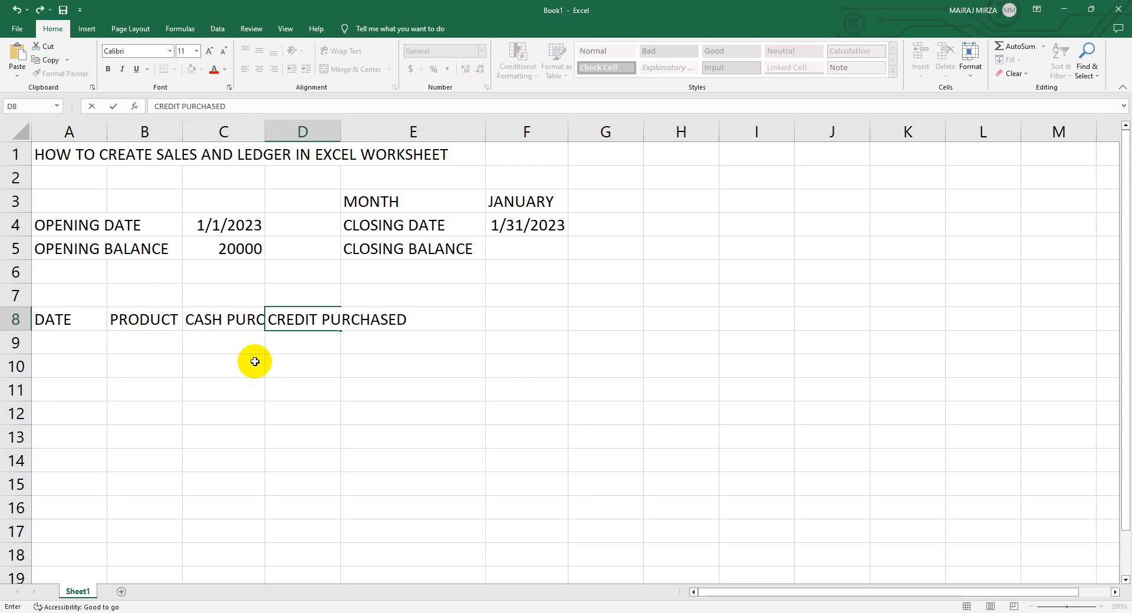
{"action": "key", "text": "Tab"}
{"action": "type", "text": "B"}
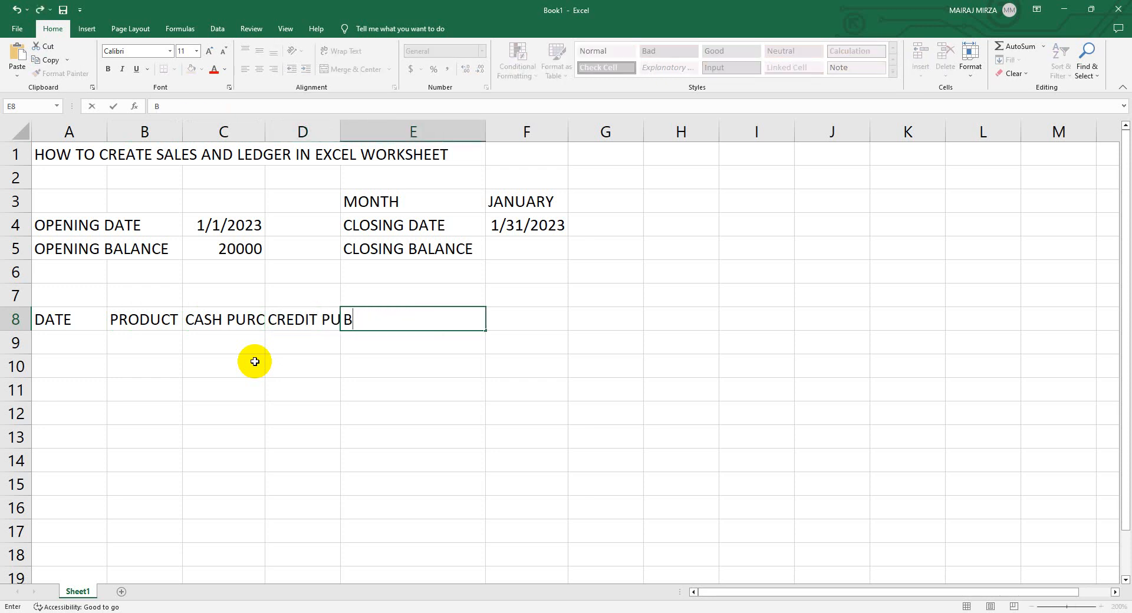
{"action": "type", "text": "ALANCE"}
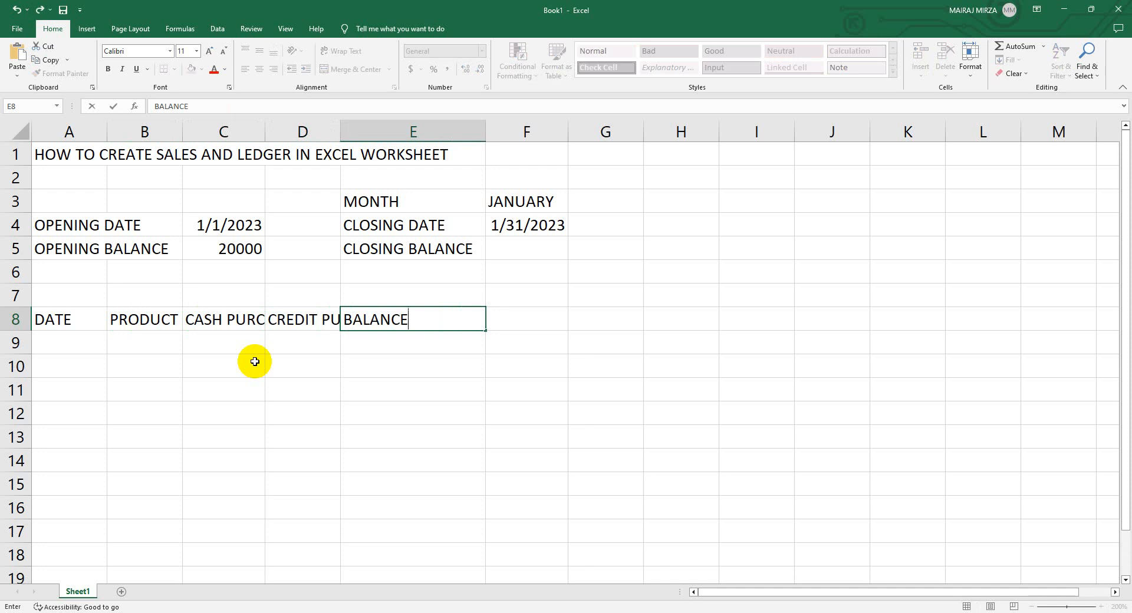
{"action": "key", "text": "Return"}
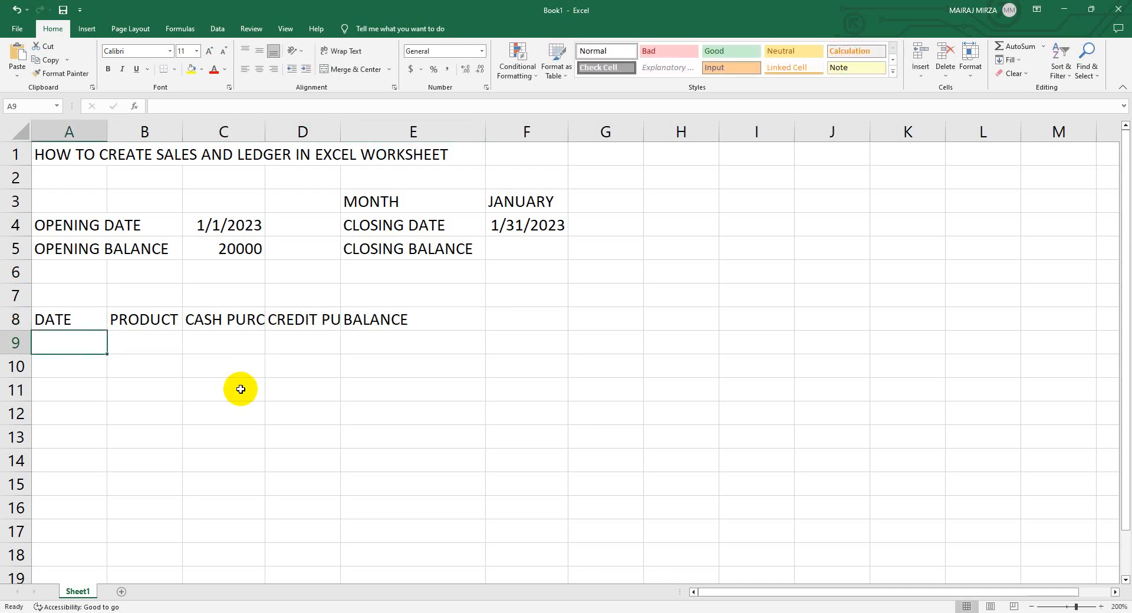
{"action": "left_click", "coordinate": [145, 319]}
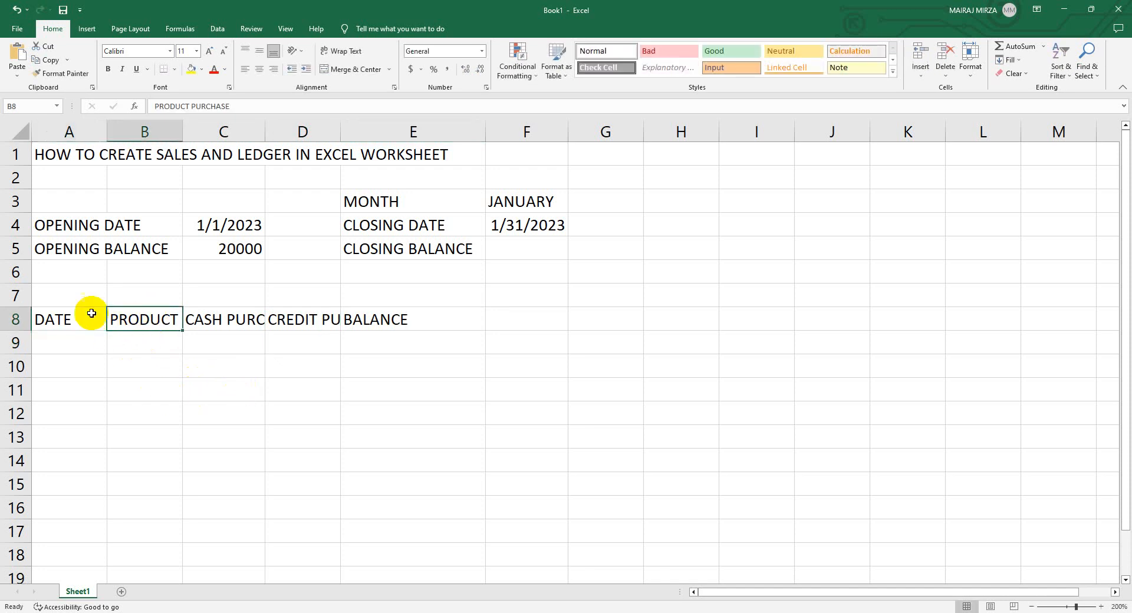
Step: Format the range A8:E13 with wrapped text, horizontally and vertically centred alignment, and all borders
{"action": "double_click", "coordinate": [183, 129]}
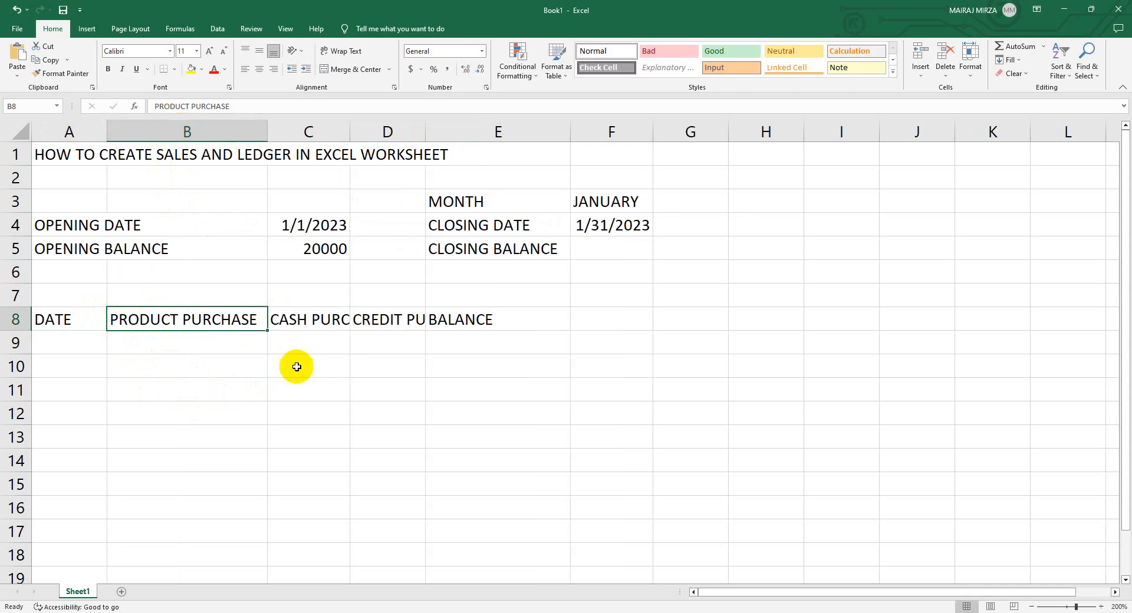
{"action": "left_click", "coordinate": [16, 10]}
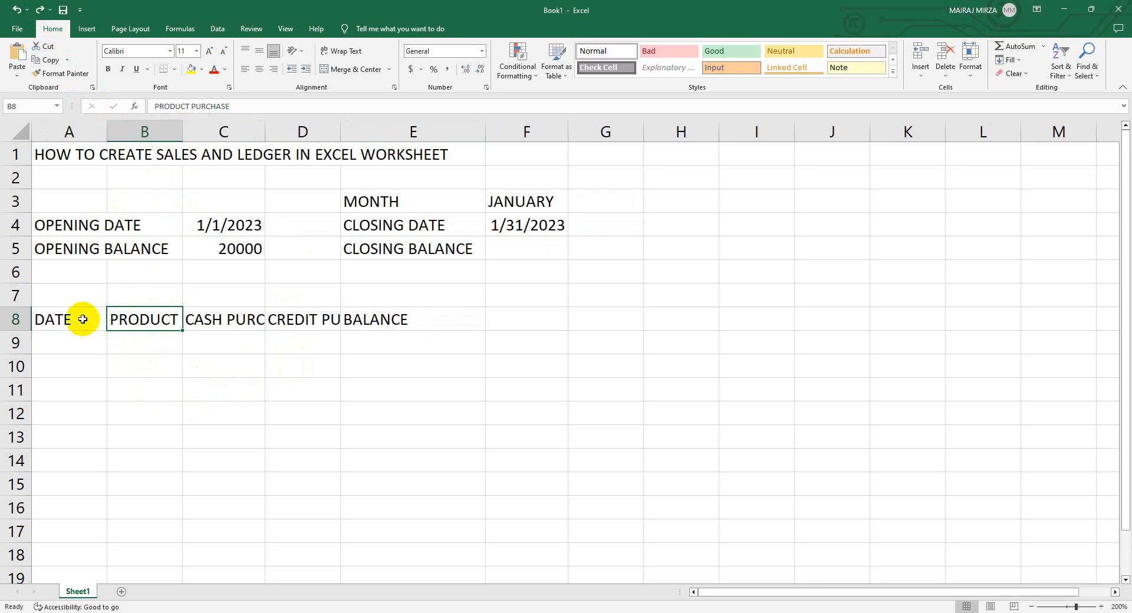
{"action": "left_click_drag", "start_coordinate": [82, 319], "coordinate": [399, 384]}
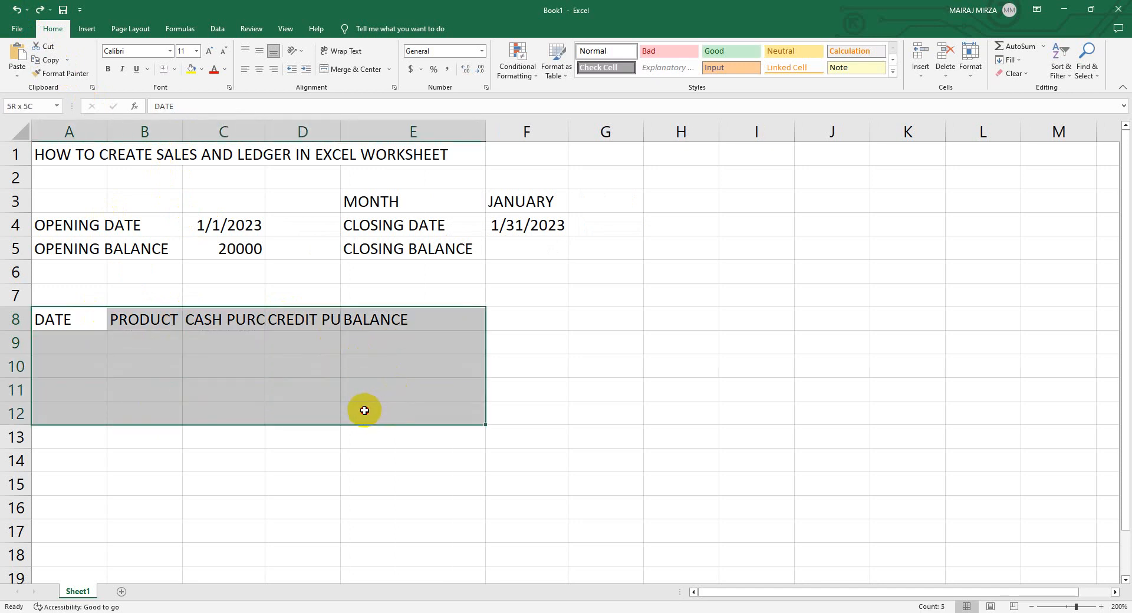
{"action": "left_click_drag", "start_coordinate": [364, 410], "coordinate": [364, 446]}
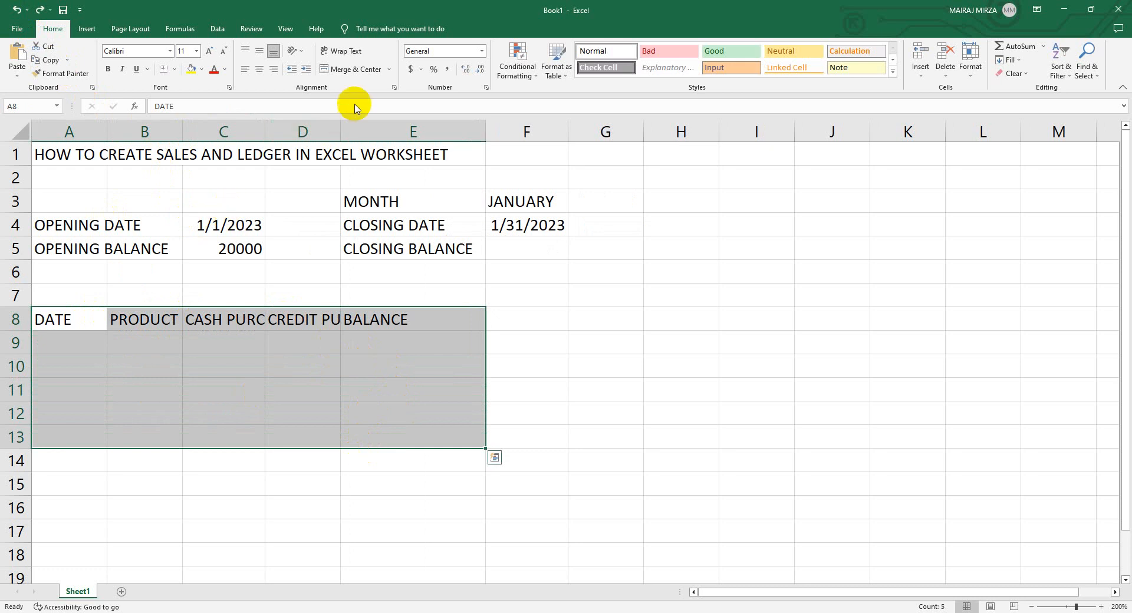
{"action": "left_click", "coordinate": [344, 52]}
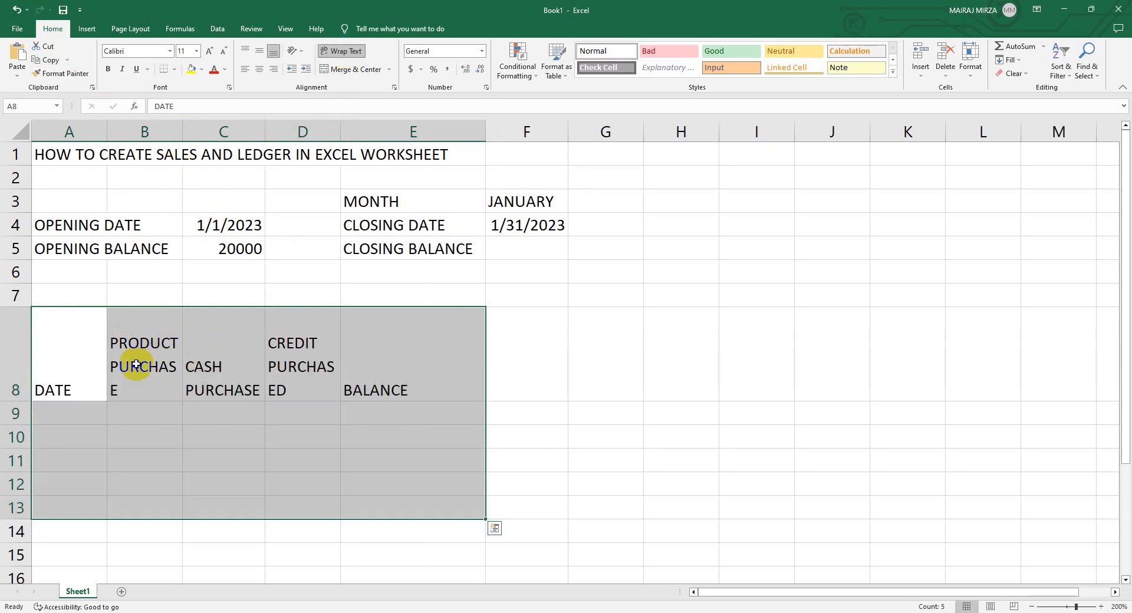
{"action": "left_click", "coordinate": [260, 68]}
{"action": "left_click", "coordinate": [260, 52]}
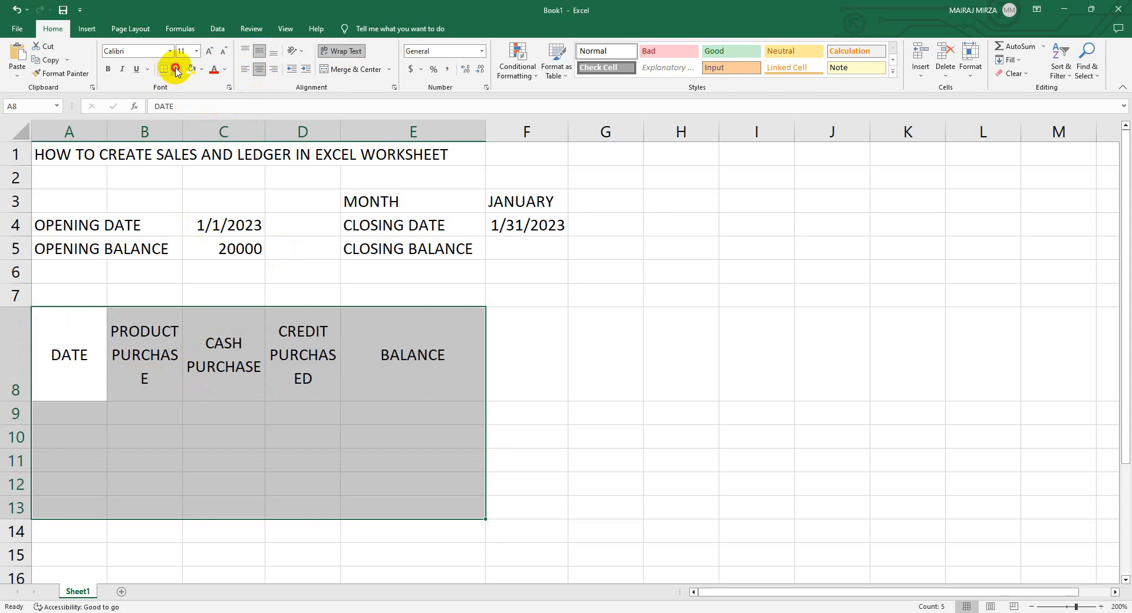
{"action": "left_click", "coordinate": [174, 69]}
{"action": "left_click", "coordinate": [180, 171]}
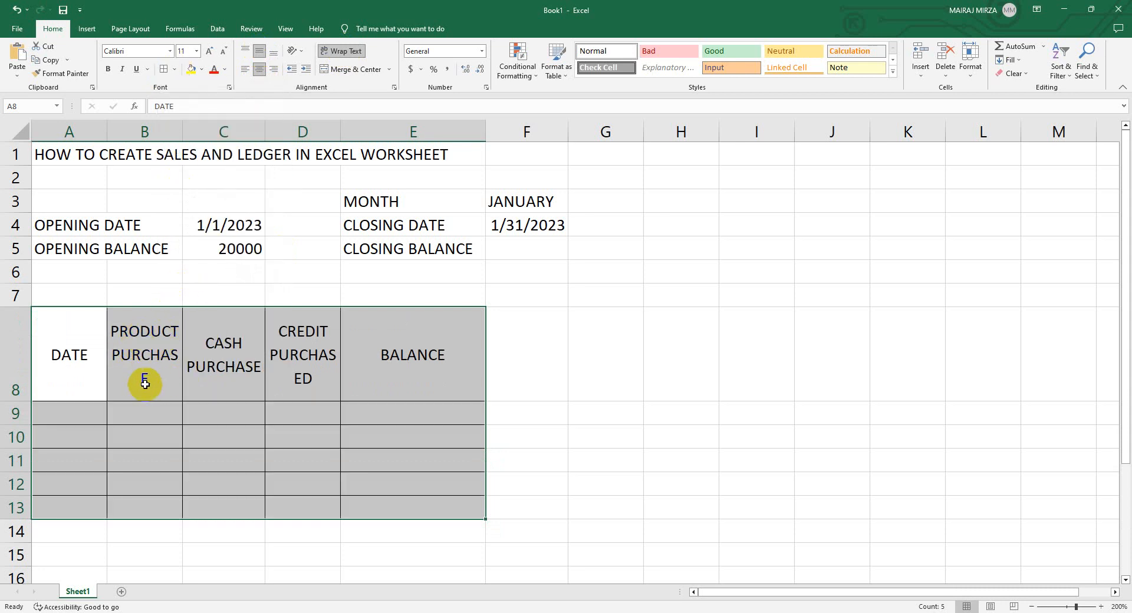
Step: Widen columns B and D slightly so the "PRODUCT PURCHASE" and "CREDIT PURCHASED" headers wrap between whole words
{"action": "left_click", "coordinate": [138, 320]}
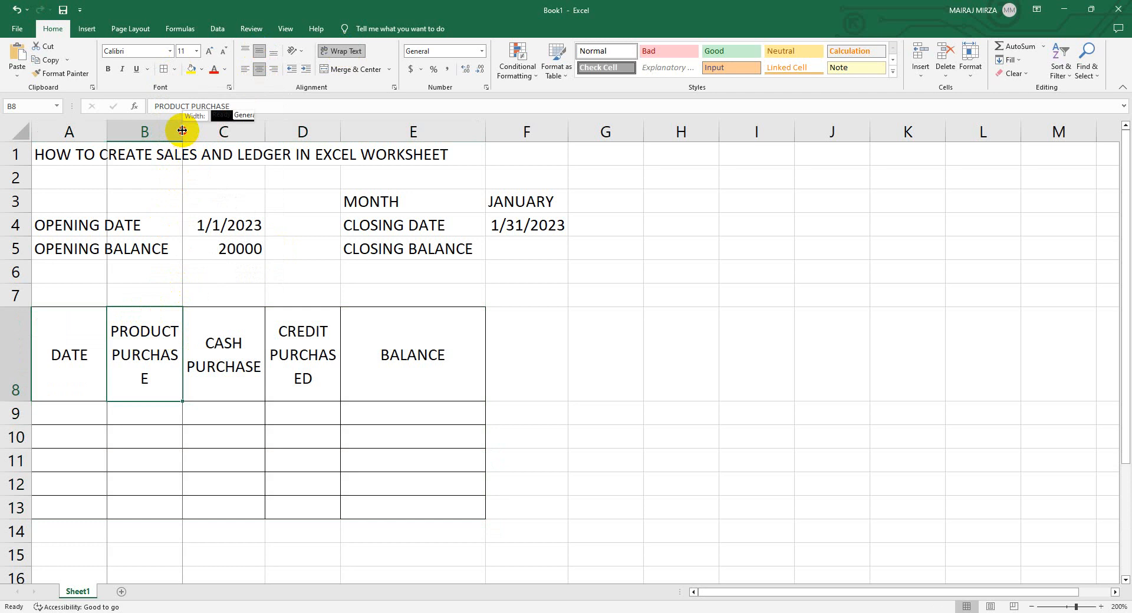
{"action": "left_click_drag", "start_coordinate": [182, 131], "coordinate": [192, 131]}
{"action": "left_click", "coordinate": [318, 354]}
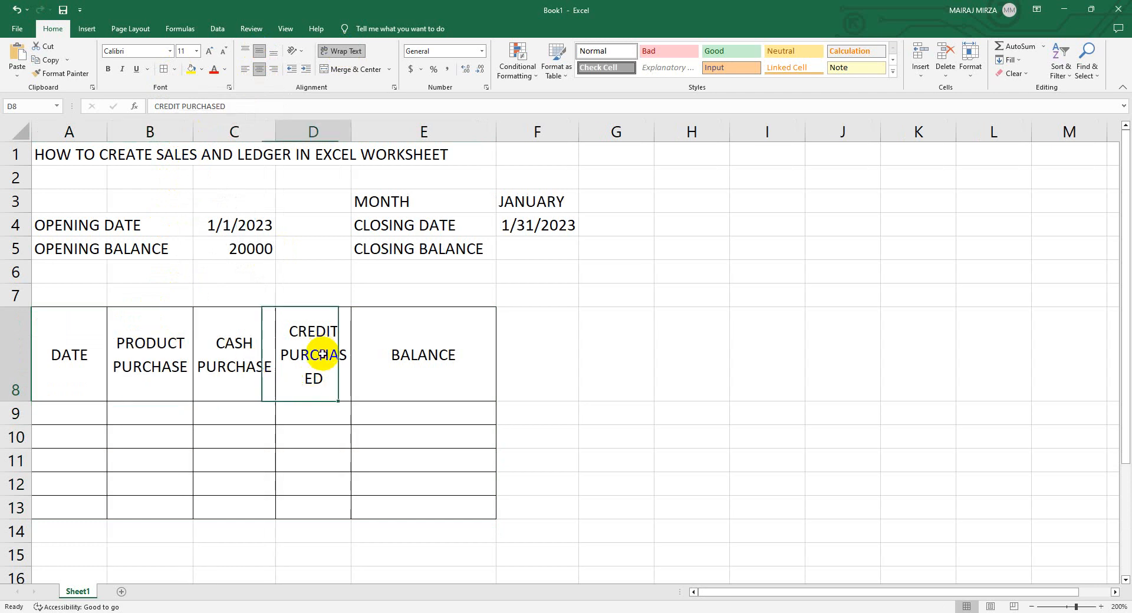
{"action": "left_click_drag", "start_coordinate": [352, 132], "coordinate": [368, 129]}
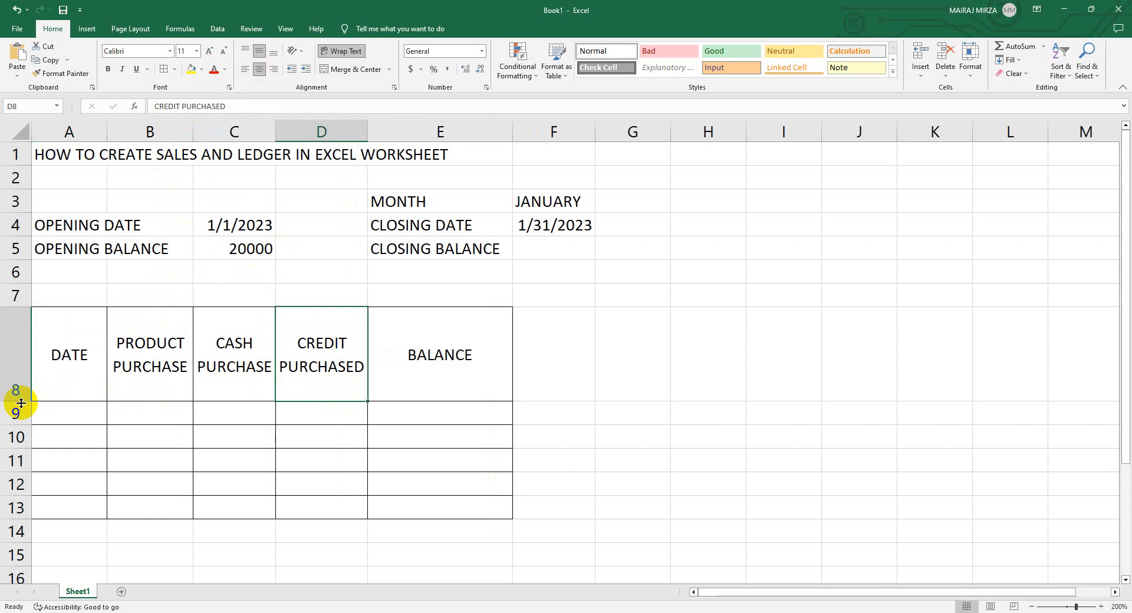
Step: Reduce the height of header row 8 so it closely fits two lines of text
{"action": "left_click_drag", "start_coordinate": [18, 400], "coordinate": [17, 378]}
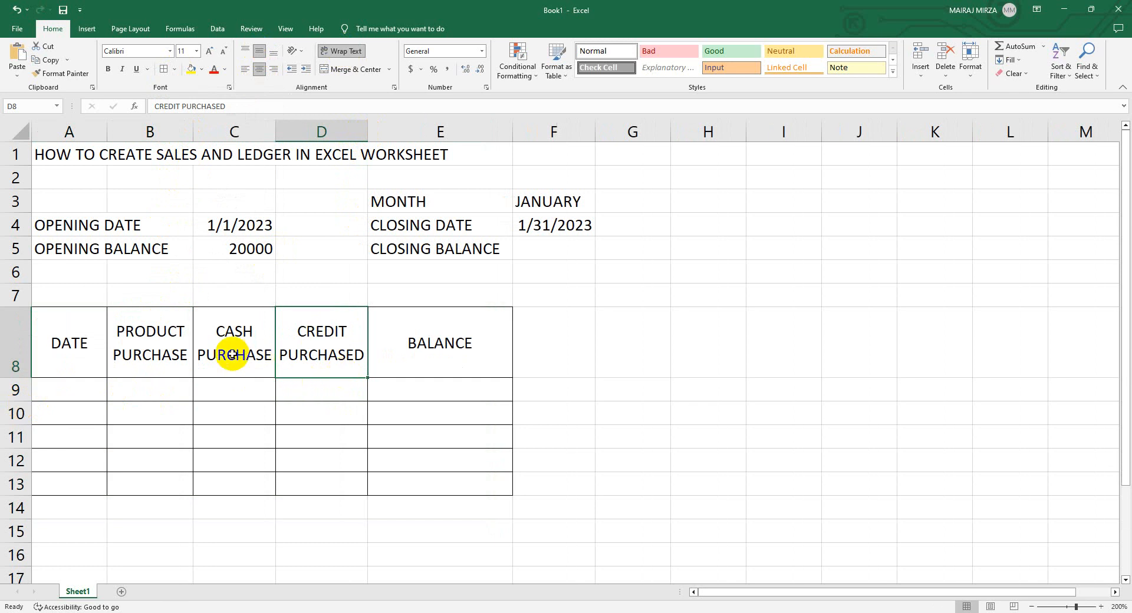
{"action": "left_click", "coordinate": [645, 324]}
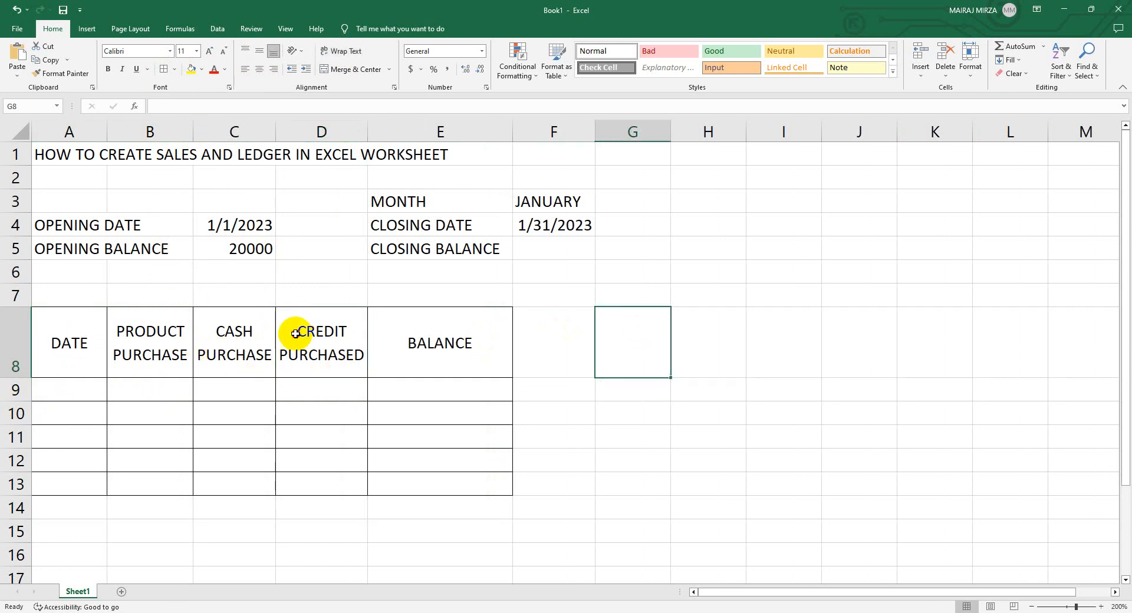
{"action": "left_click", "coordinate": [298, 330]}
{"action": "left_click_drag", "start_coordinate": [13, 377], "coordinate": [19, 359]}
{"action": "left_click", "coordinate": [611, 331]}
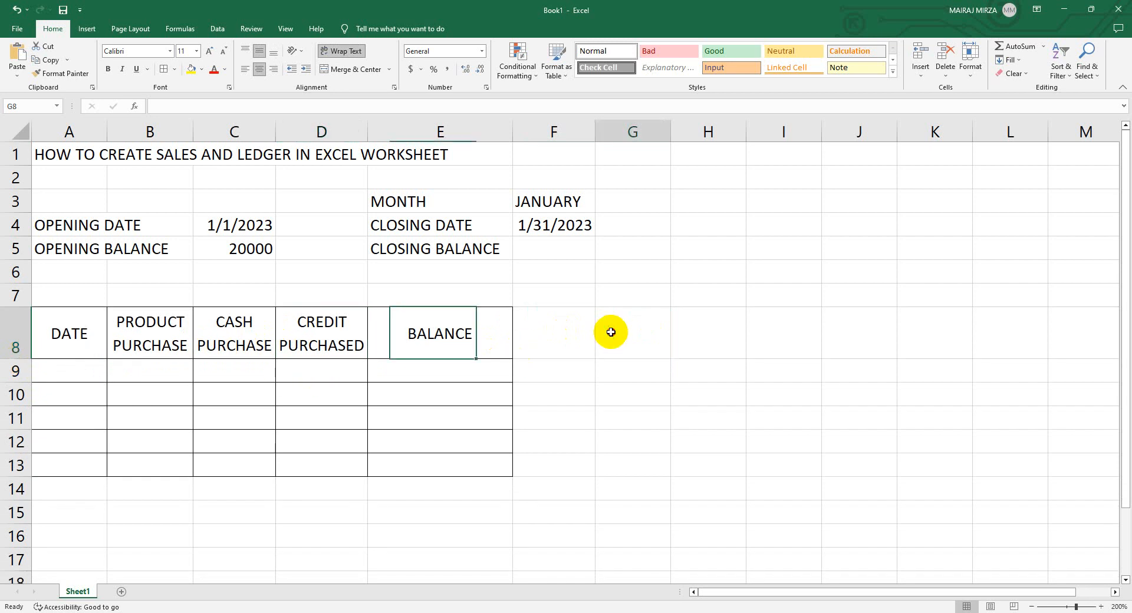
{"action": "left_click", "coordinate": [431, 333]}
Step: Enter the date 6/11/2023 in cell A9 under the DATE header
{"action": "left_click", "coordinate": [80, 371]}
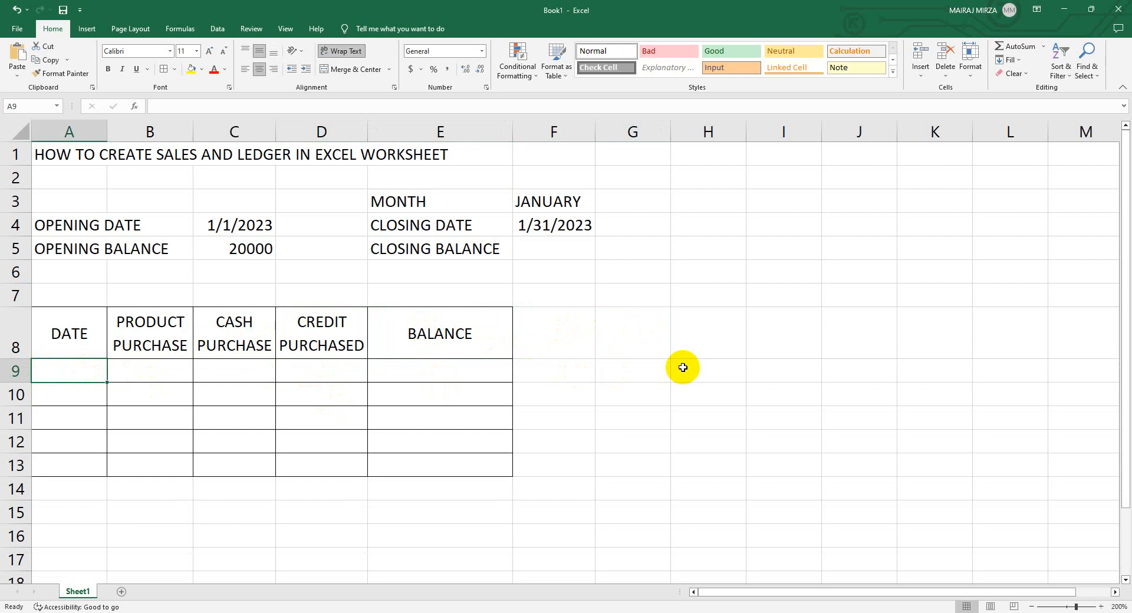
{"action": "type", "text": "6/11/2023"}
{"action": "key", "text": "Return"}
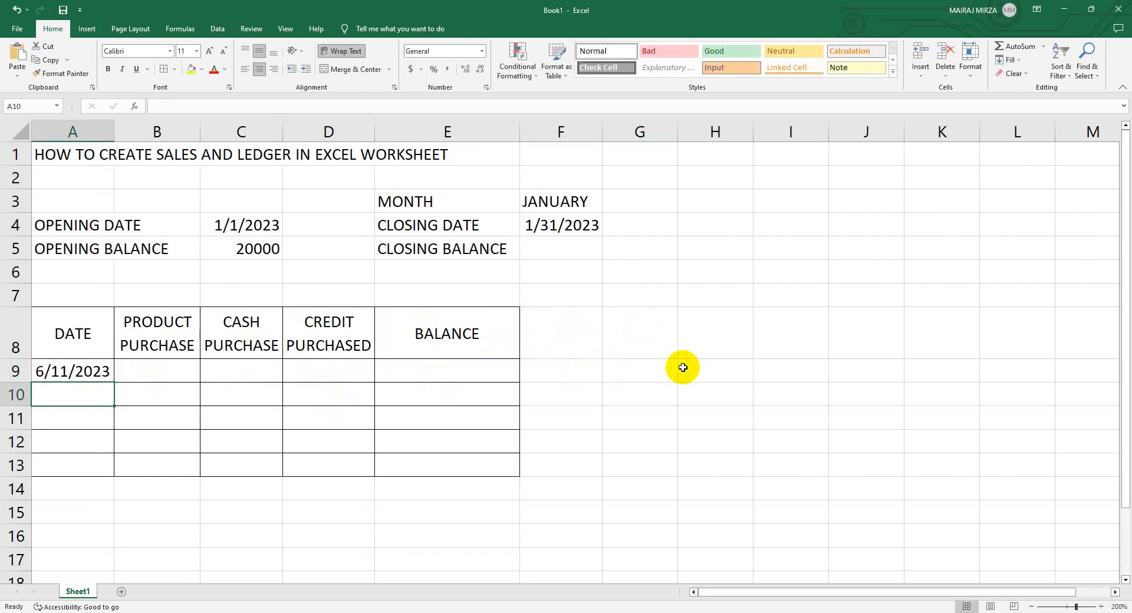
{"action": "key", "text": "Up"}
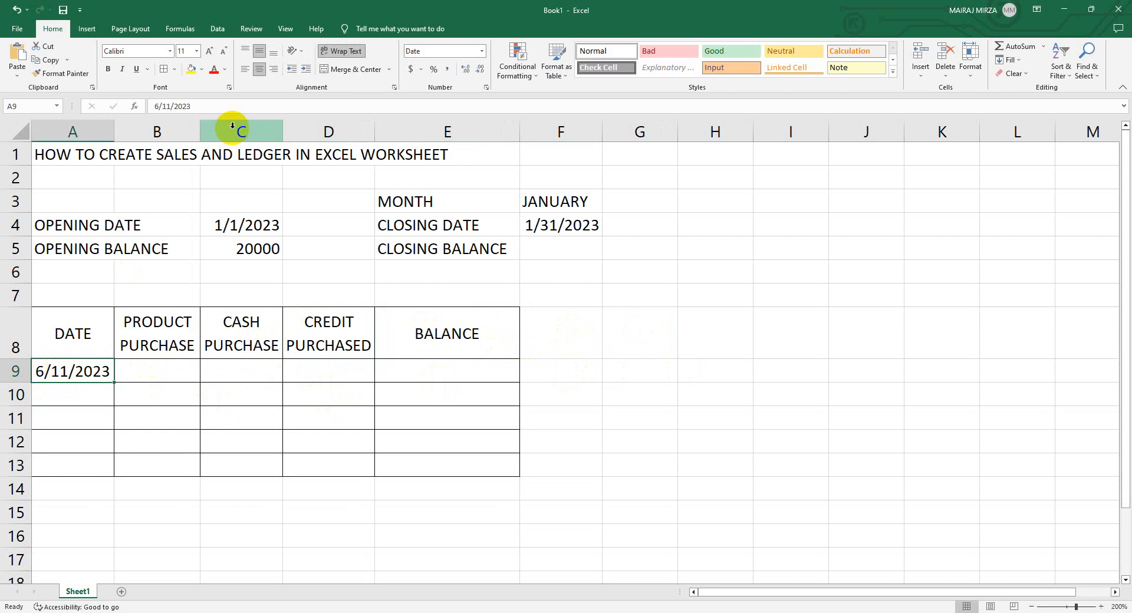
Step: Change the date in cell A9 to 1/4/2023
{"action": "double_click", "coordinate": [68, 374]}
{"action": "key", "text": "shift+Left"}
{"action": "key", "text": "shift+Left"}
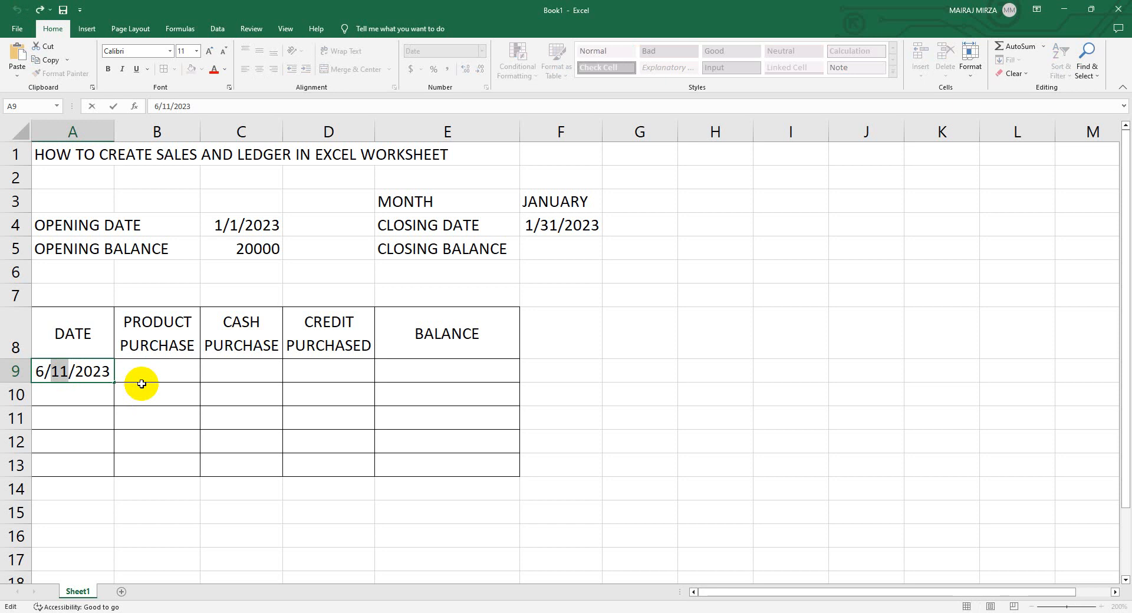
{"action": "type", "text": "4"}
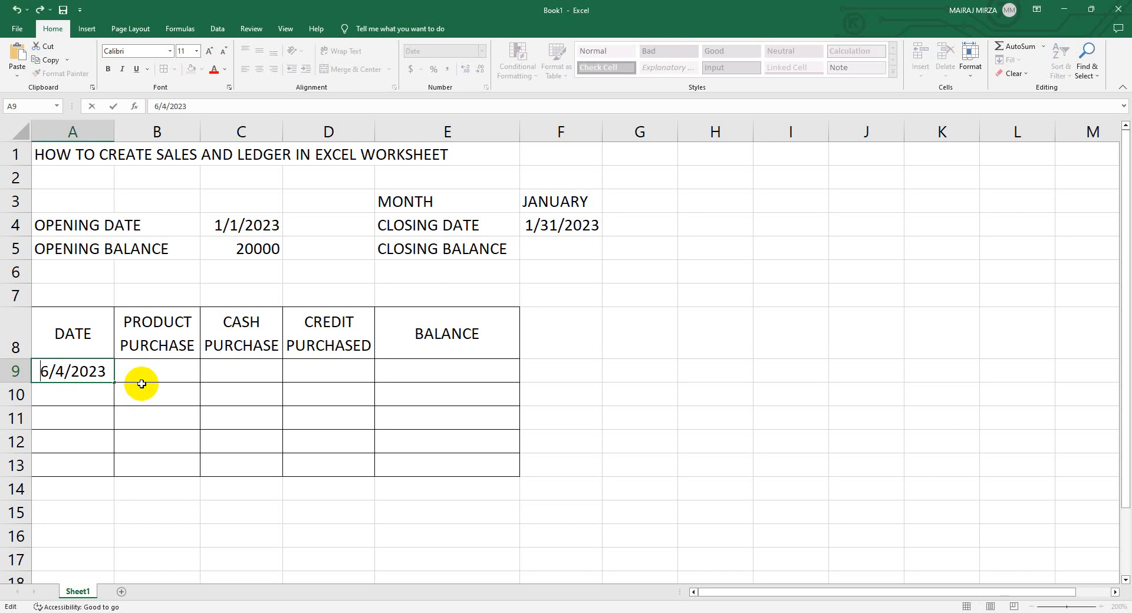
{"action": "key", "text": "shift+Right"}
{"action": "type", "text": "1"}
{"action": "key", "text": "Return"}
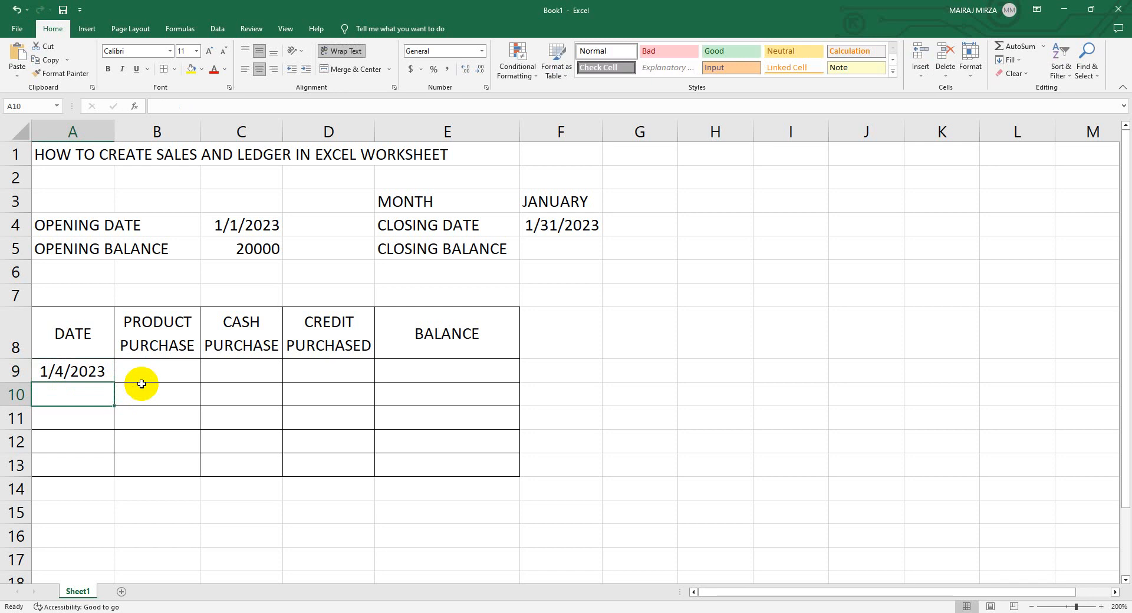
Step: Fill the date series from cell A9 down through A13
{"action": "key", "text": "Up"}
{"action": "left_click_drag", "start_coordinate": [114, 383], "coordinate": [109, 469]}
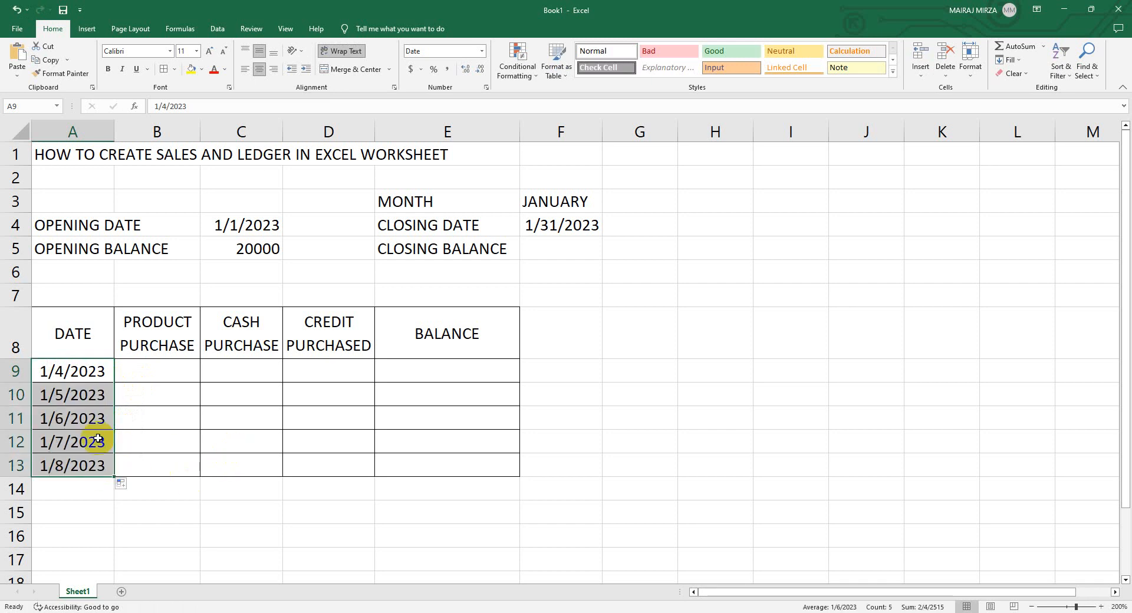
{"action": "left_click", "coordinate": [67, 418]}
Step: Change the date in A10 to 1/7/2023 and the date in A11 to 1/11/2023
{"action": "left_click", "coordinate": [53, 395]}
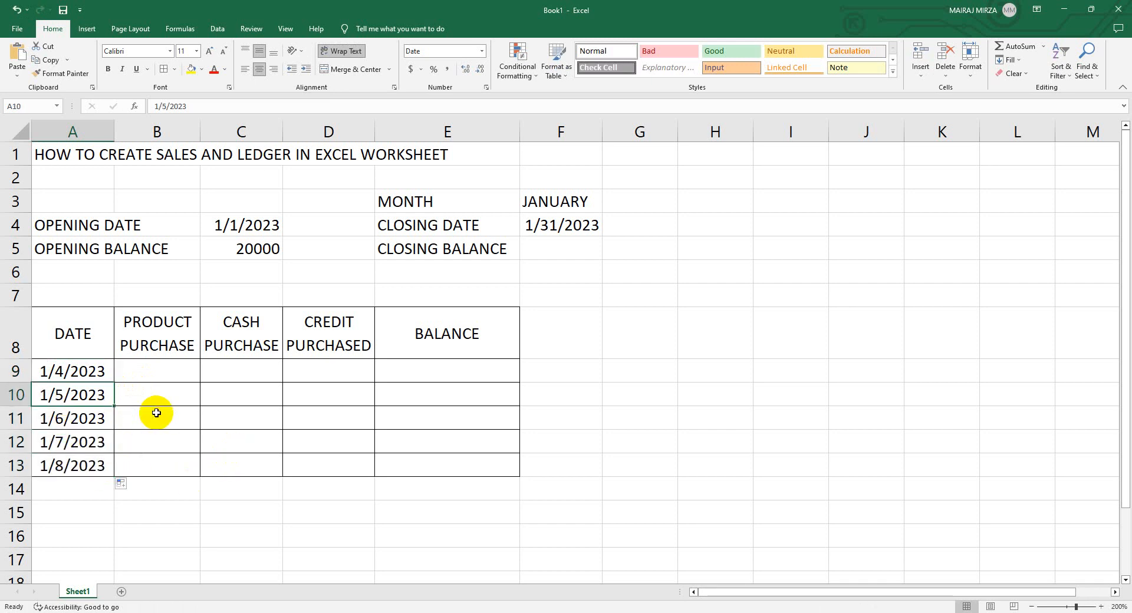
{"action": "double_click", "coordinate": [54, 395]}
{"action": "key", "text": "shift+Right"}
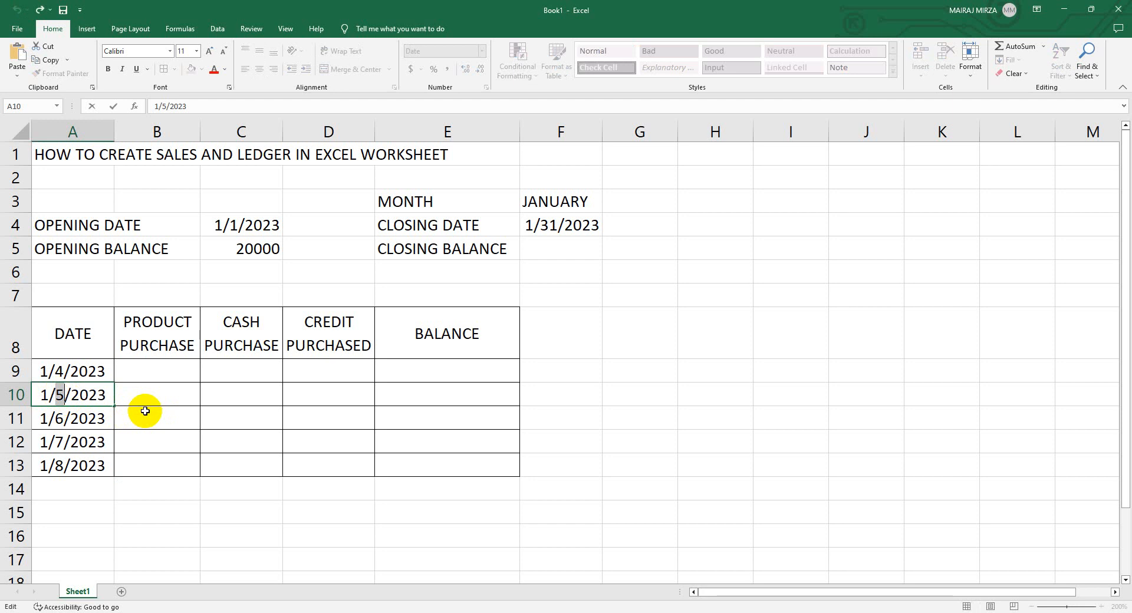
{"action": "type", "text": "7"}
{"action": "key", "text": "Return"}
{"action": "double_click", "coordinate": [64, 418]}
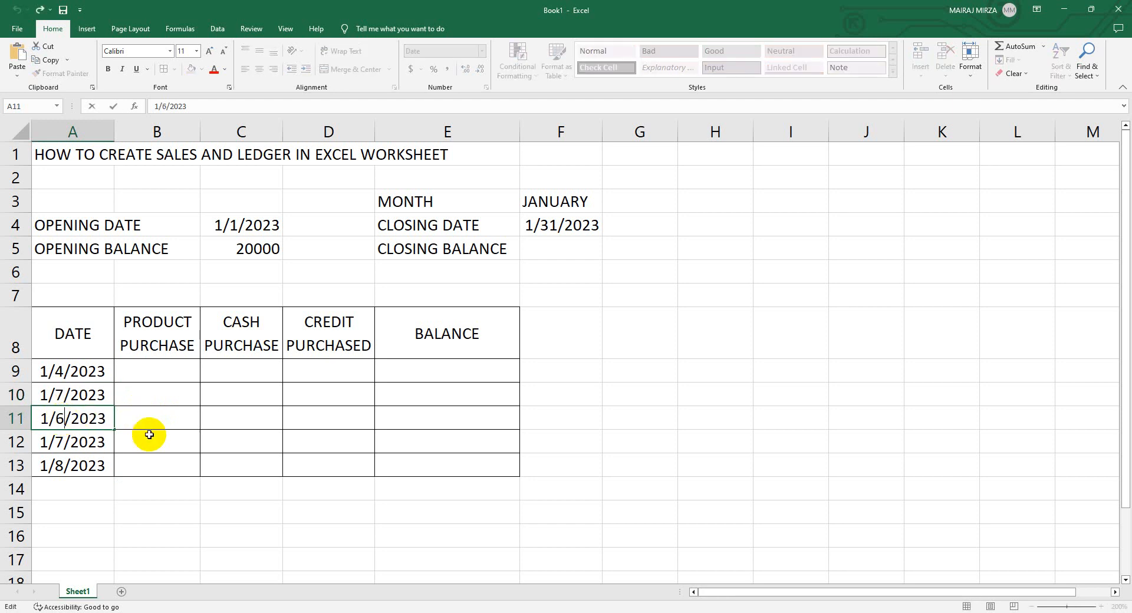
{"action": "key", "text": "shift+Left"}
{"action": "type", "text": "11"}
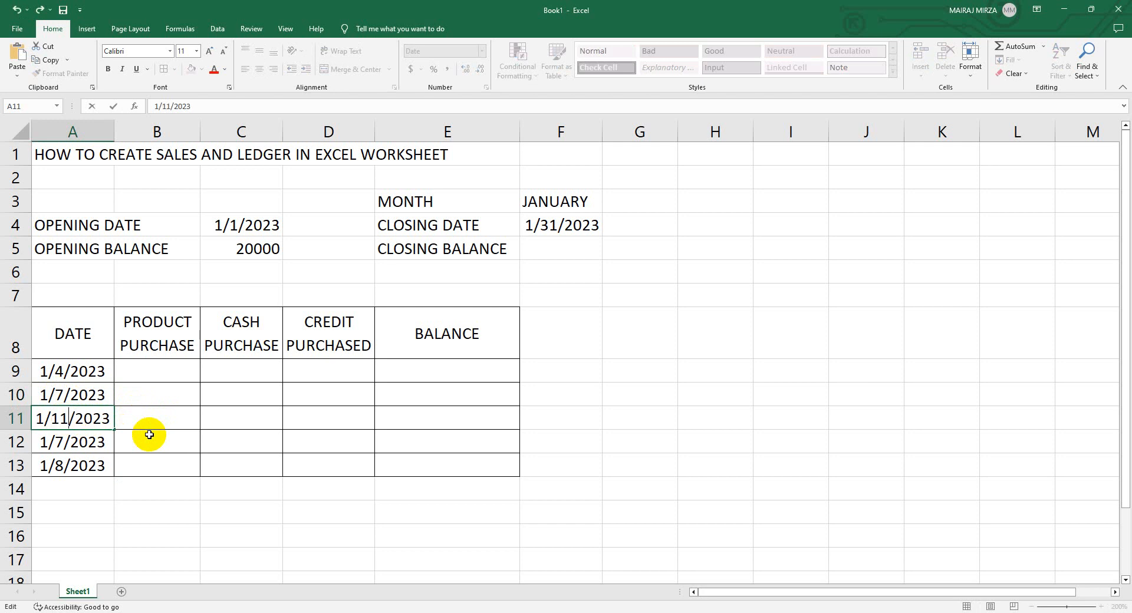
{"action": "left_click", "coordinate": [177, 468]}
Step: Change the date in A12 to 1/15/2023 and the date in A13 to 1/18/2023
{"action": "double_click", "coordinate": [71, 441]}
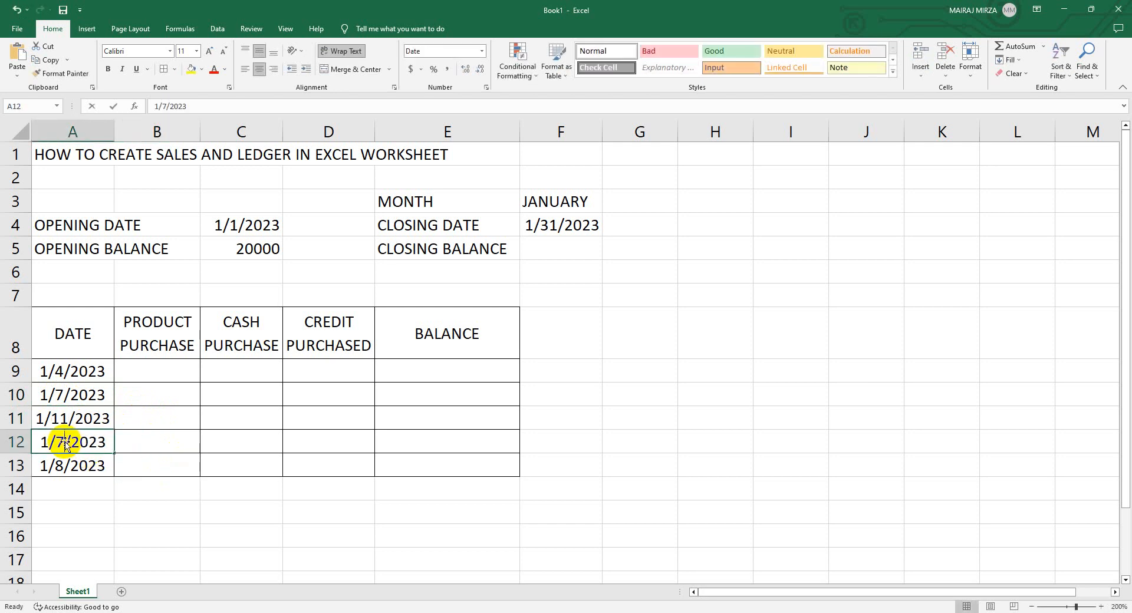
{"action": "key", "text": "shift+Left"}
{"action": "type", "text": "15"}
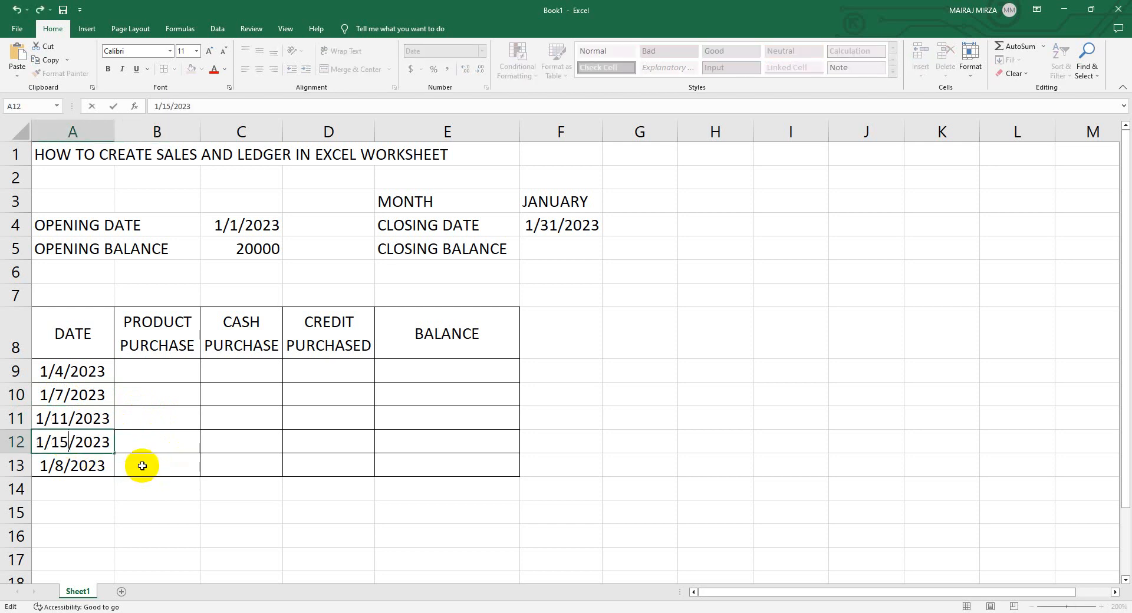
{"action": "left_click", "coordinate": [69, 466]}
{"action": "double_click", "coordinate": [69, 466]}
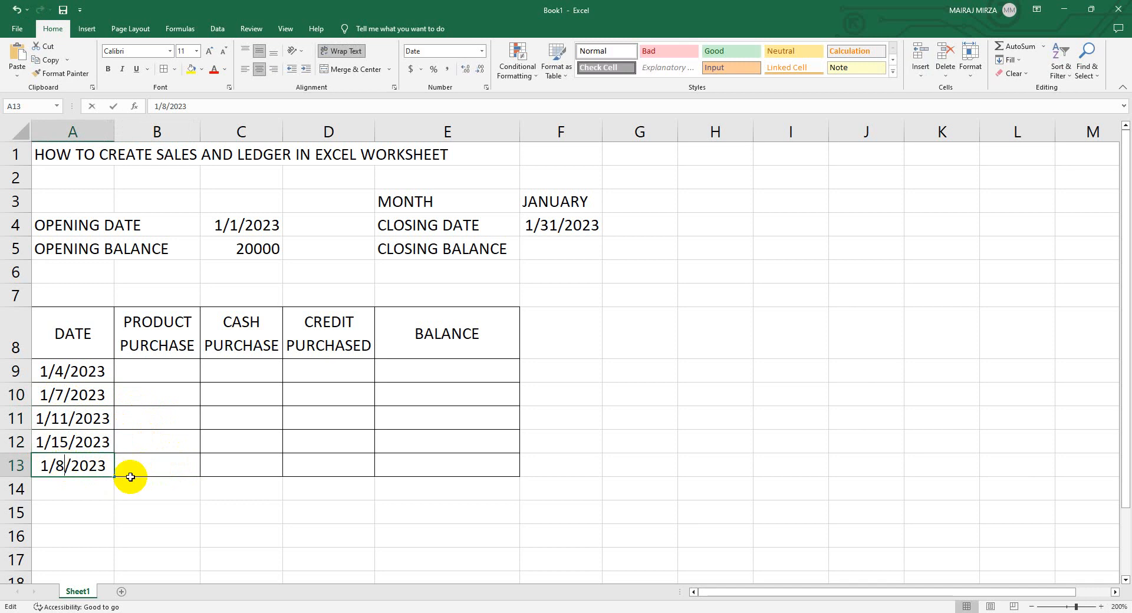
{"action": "key", "text": "shift+Left"}
{"action": "type", "text": "18"}
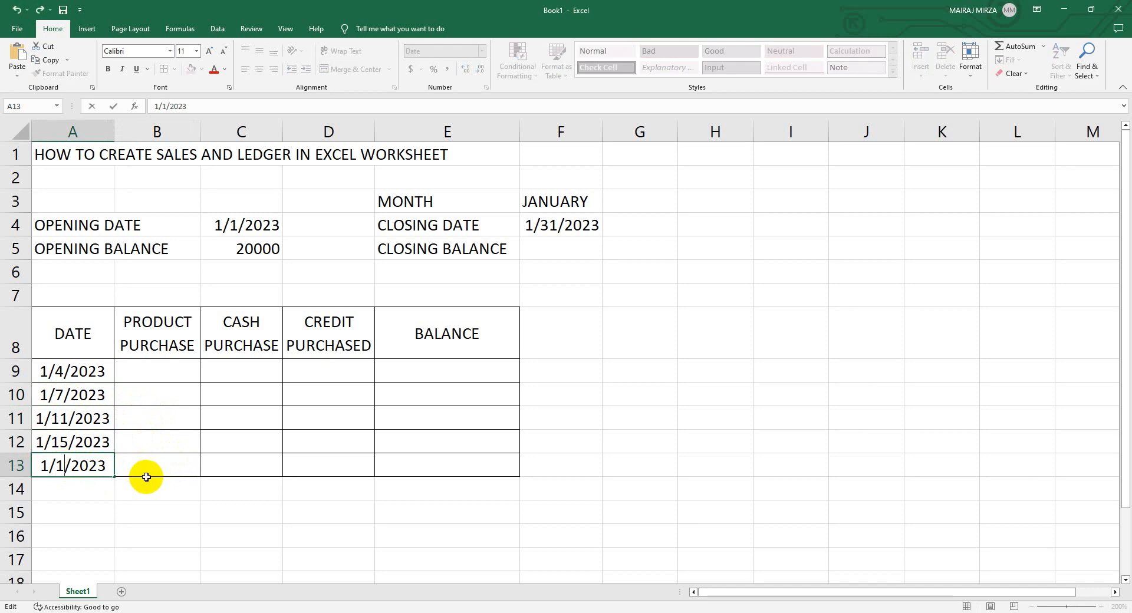
{"action": "left_click", "coordinate": [304, 488]}
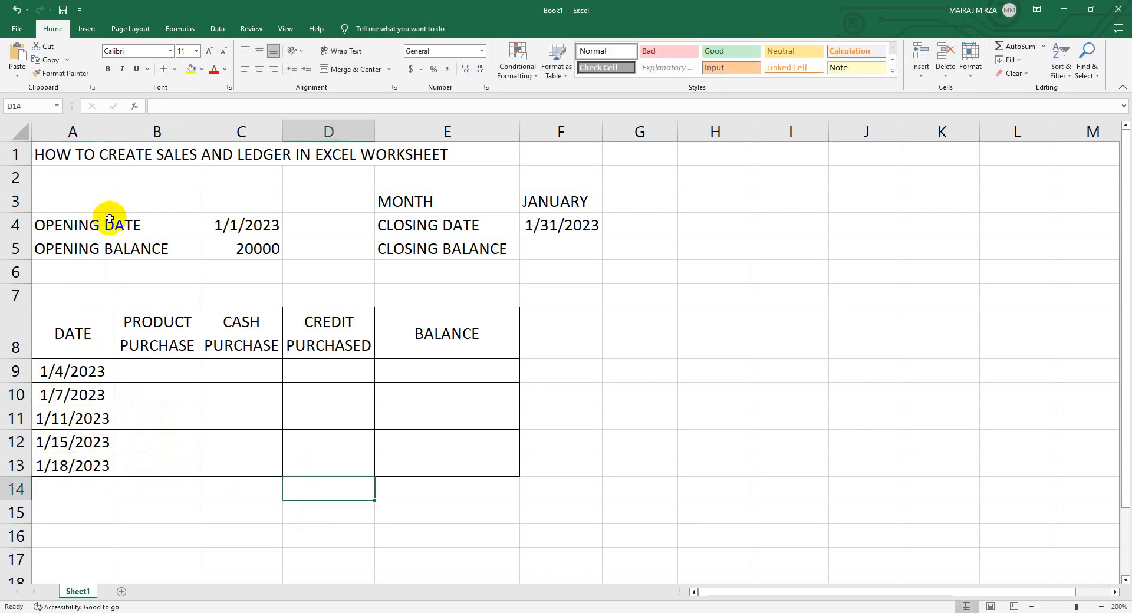
Step: Widen column A slightly to give the dates more room
{"action": "left_click_drag", "start_coordinate": [113, 131], "coordinate": [128, 131]}
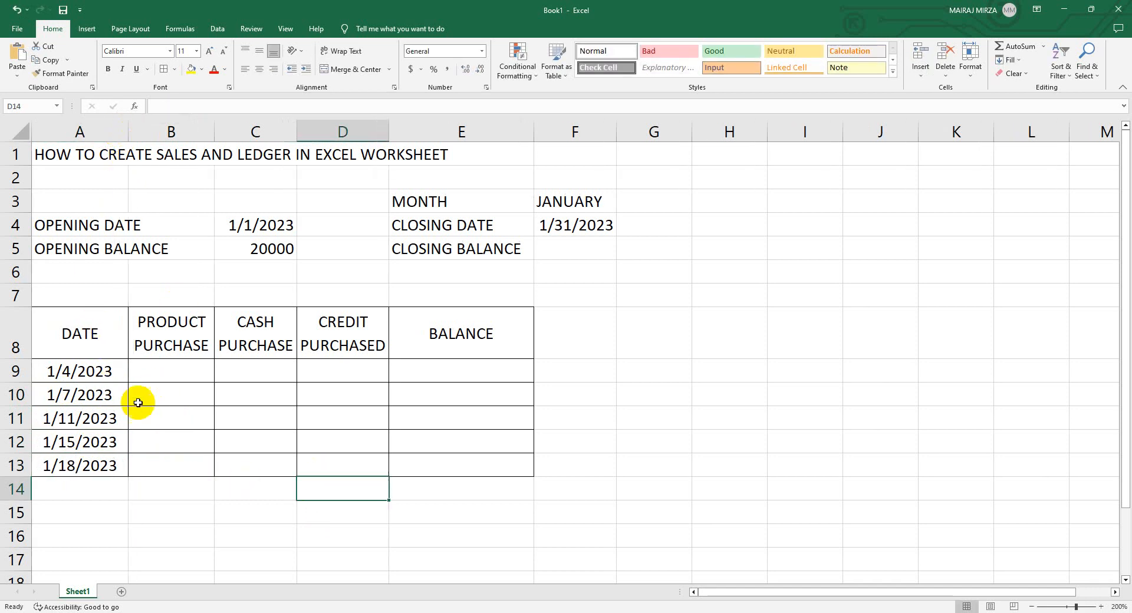
{"action": "left_click", "coordinate": [93, 393]}
Step: Enter CPU in B9 and LED in B10 under PRODUCT PURCHASE
{"action": "left_click", "coordinate": [174, 376]}
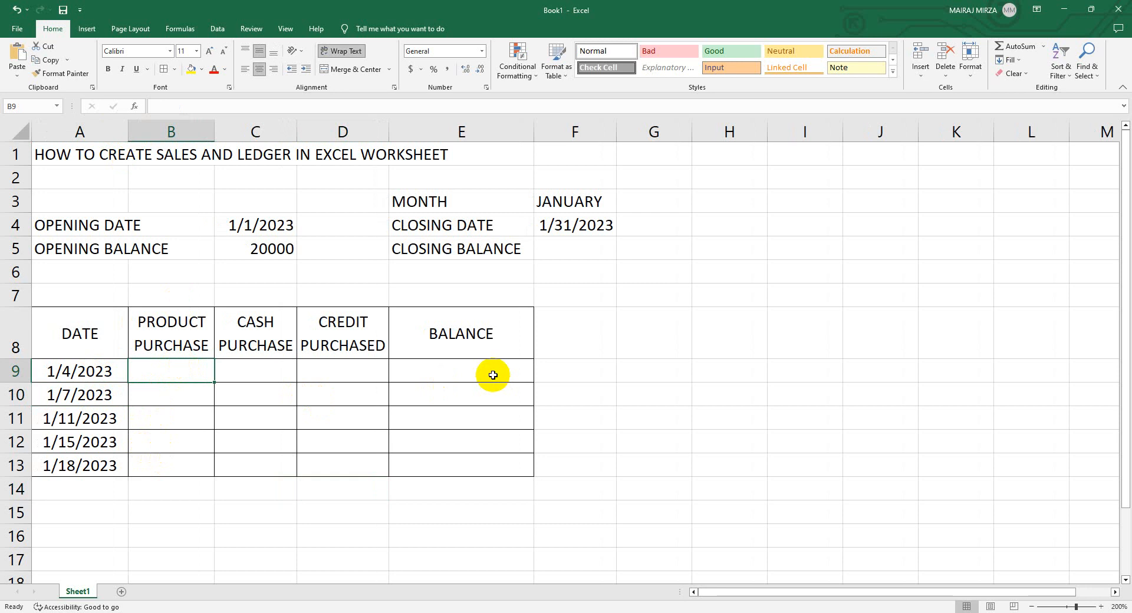
{"action": "type", "text": "CPU"}
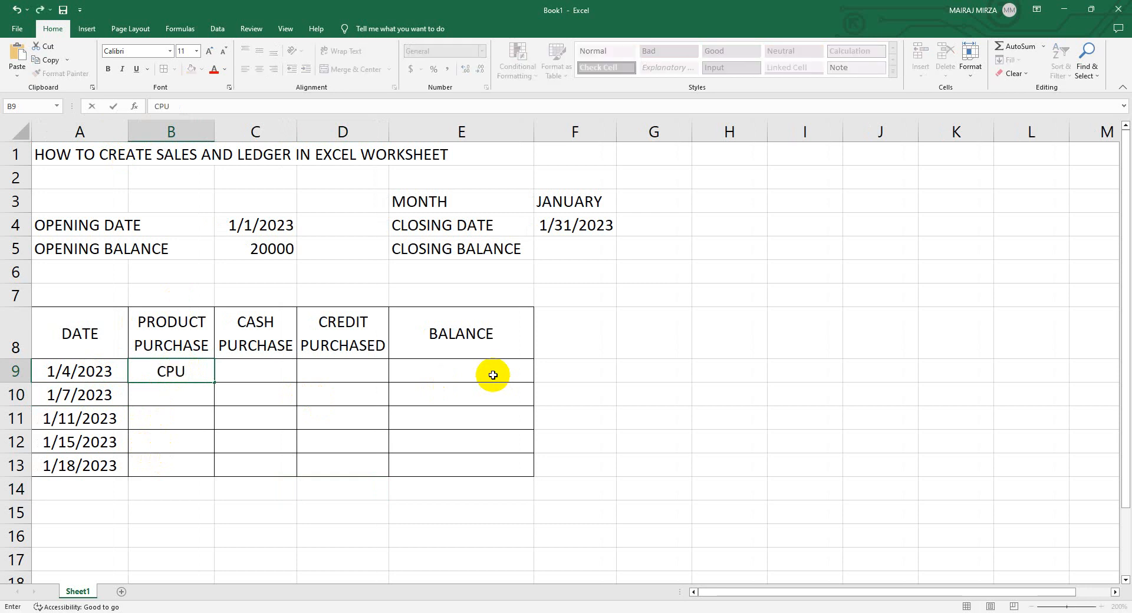
{"action": "key", "text": "Return"}
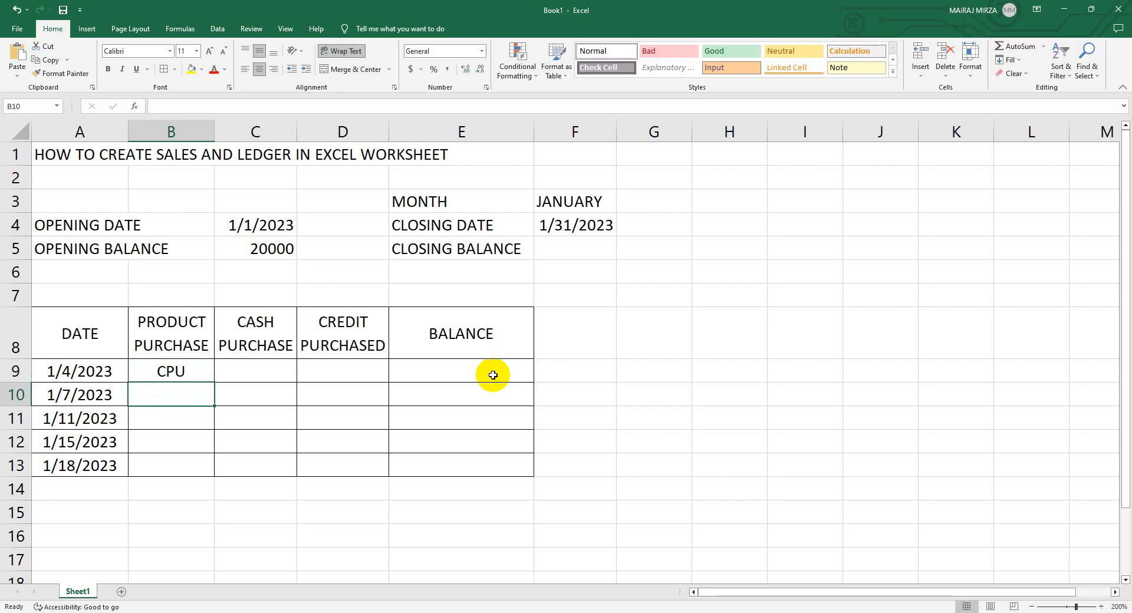
{"action": "type", "text": "MON"}
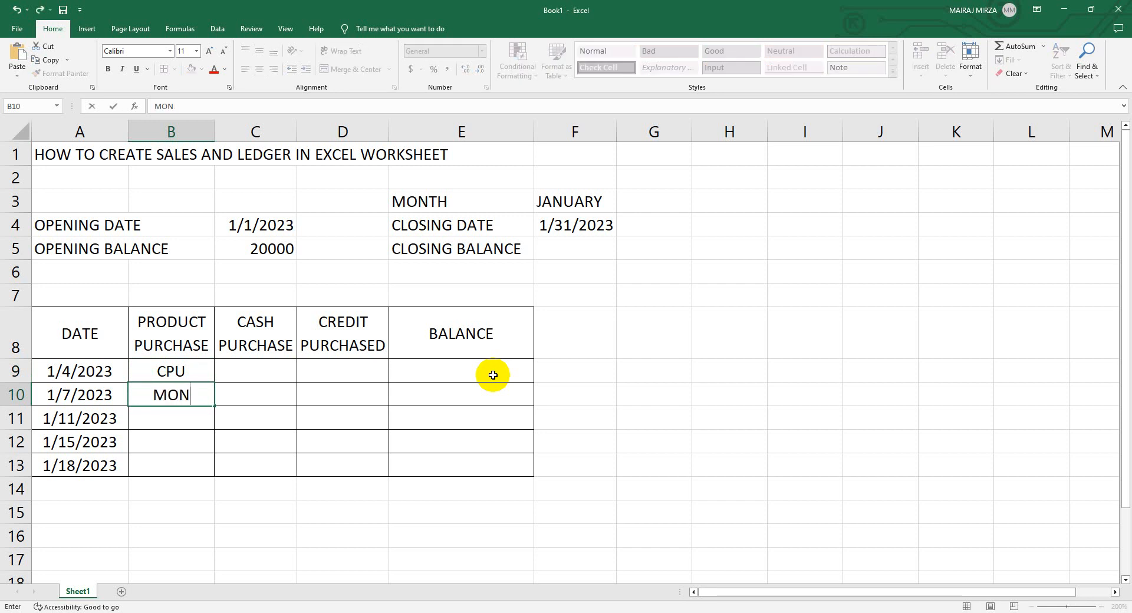
{"action": "key", "text": "BackSpace"}
{"action": "key", "text": "BackSpace"}
{"action": "key", "text": "BackSpace"}
{"action": "type", "text": "LEX"}
{"action": "key", "text": "BackSpace"}
{"action": "type", "text": "D"}
{"action": "key", "text": "Return"}
Step: Enter KEYBOARD, MOUSE and CAMERA as the products in cells B11 to B13
{"action": "type", "text": "KE"}
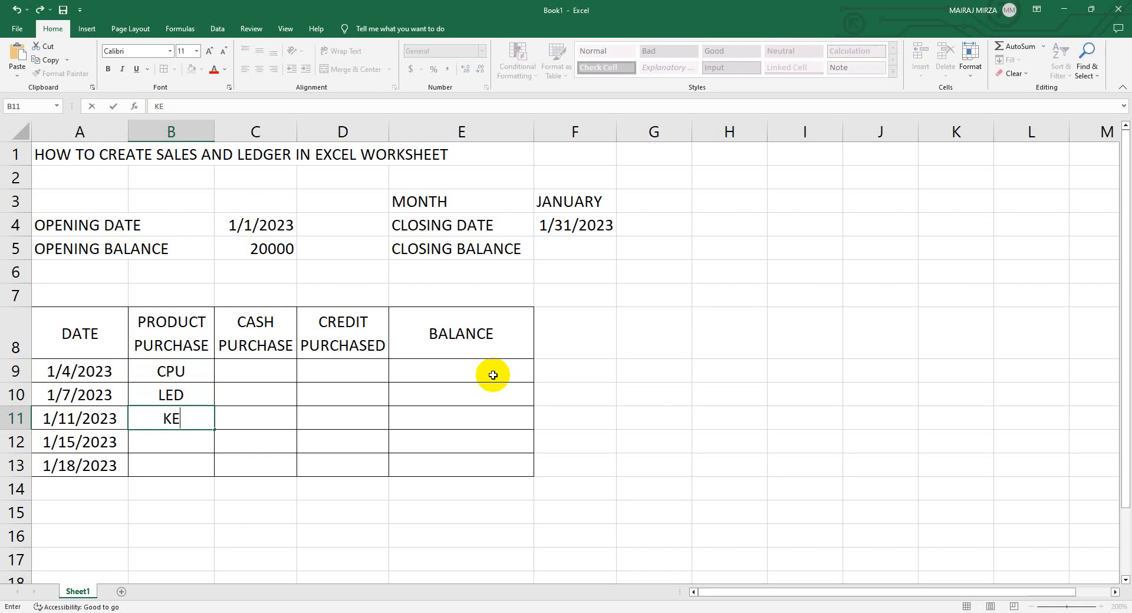
{"action": "type", "text": "YBOARD"}
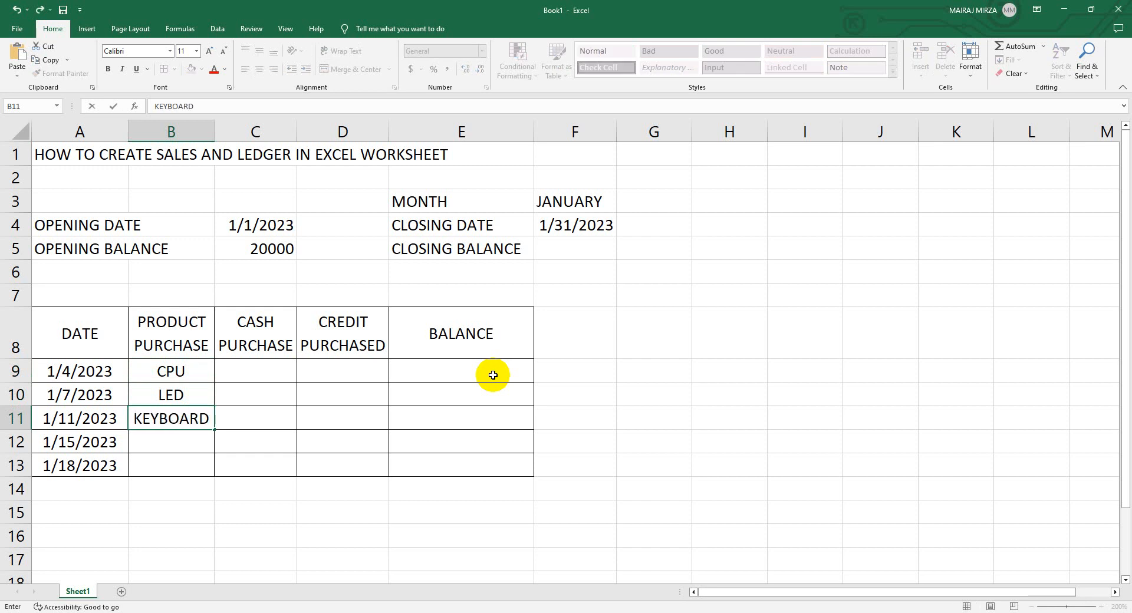
{"action": "key", "text": "Return"}
{"action": "type", "text": "MOUSE"}
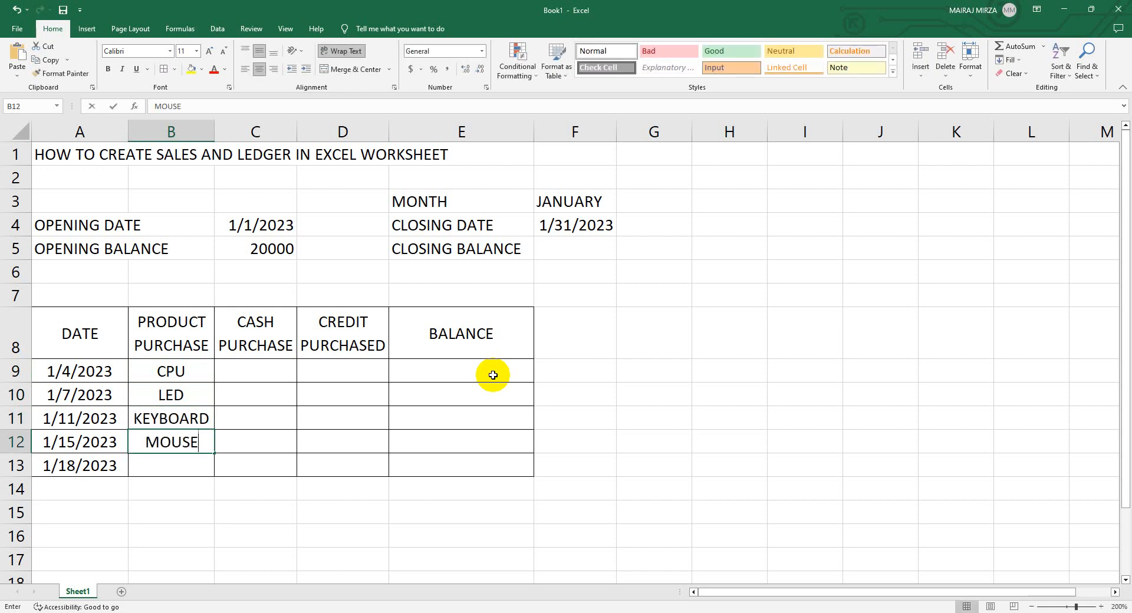
{"action": "key", "text": "Return"}
{"action": "type", "text": "CAME"}
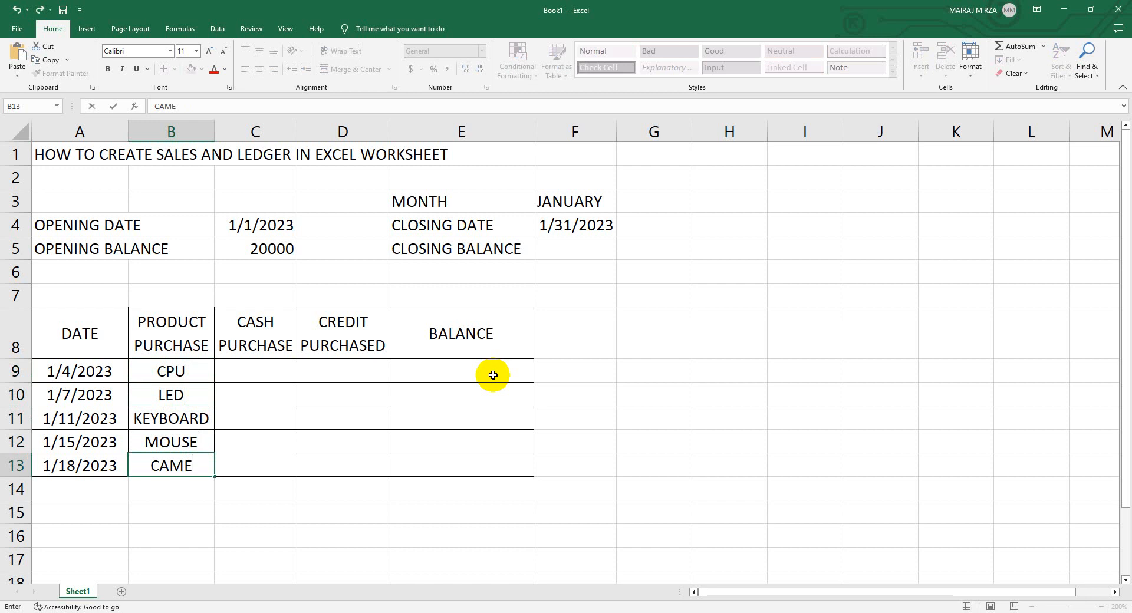
{"action": "type", "text": "RA"}
{"action": "left_click", "coordinate": [253, 371]}
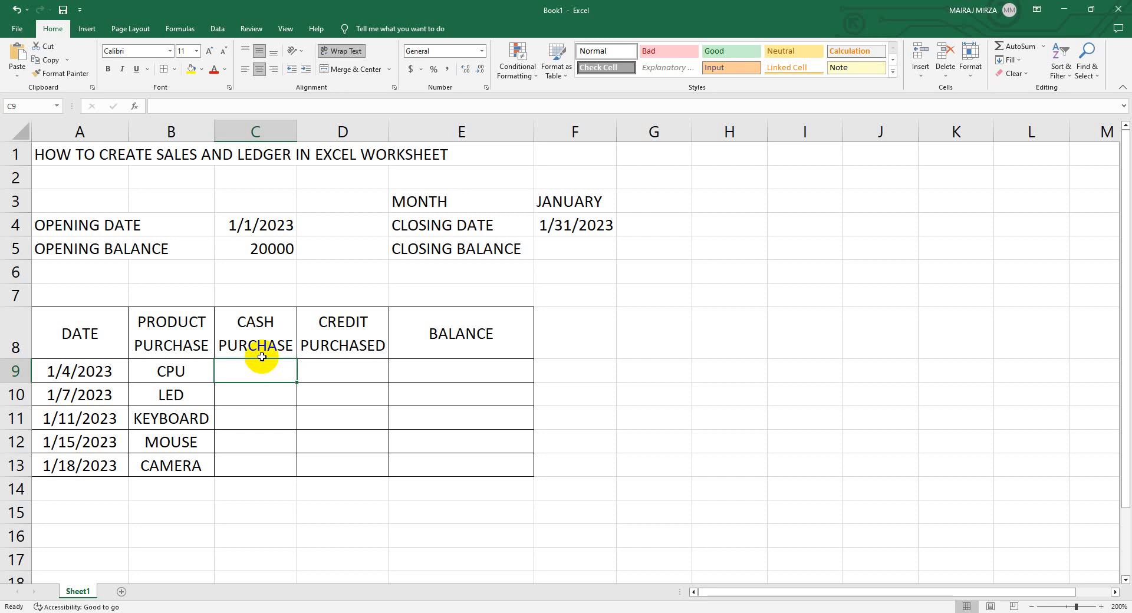
{"action": "left_click", "coordinate": [342, 370]}
{"action": "left_click", "coordinate": [460, 368]}
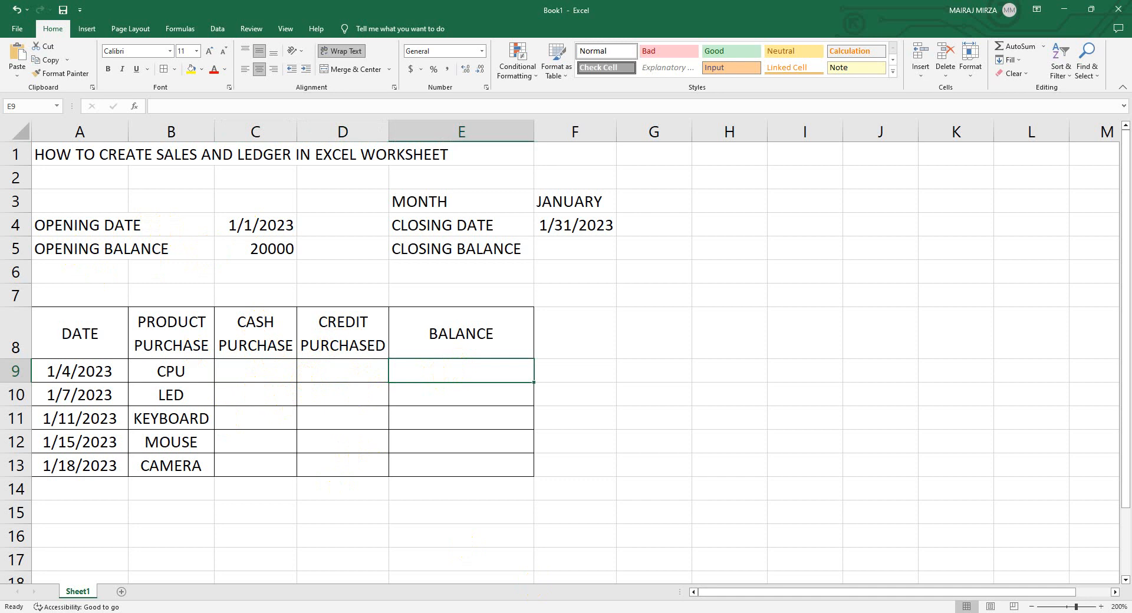
{"action": "key", "text": "ctrl+z"}
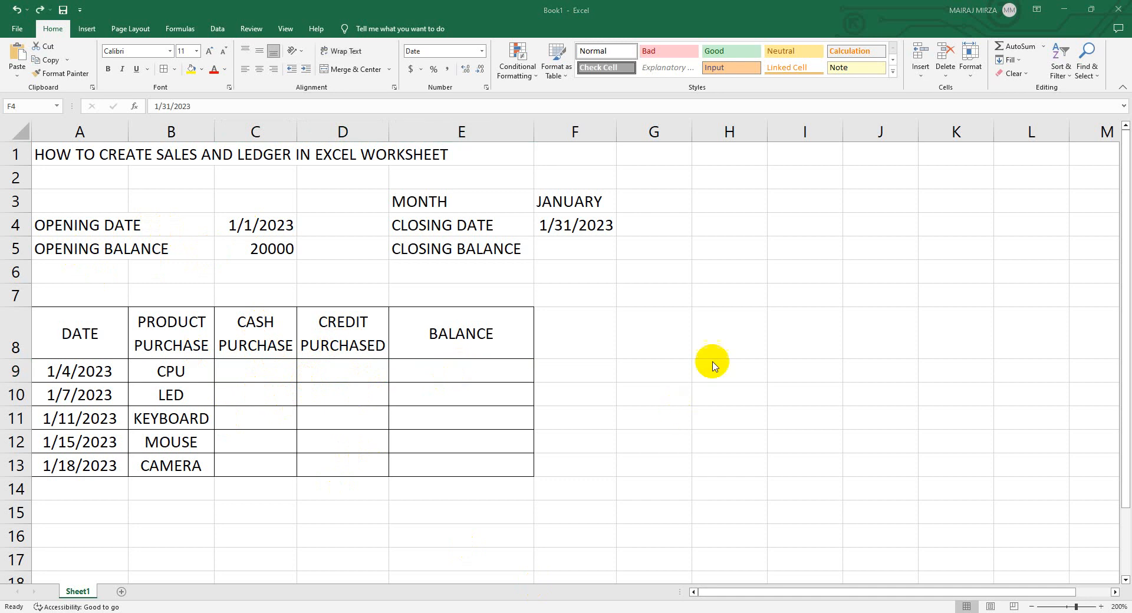
{"action": "left_click", "coordinate": [562, 230]}
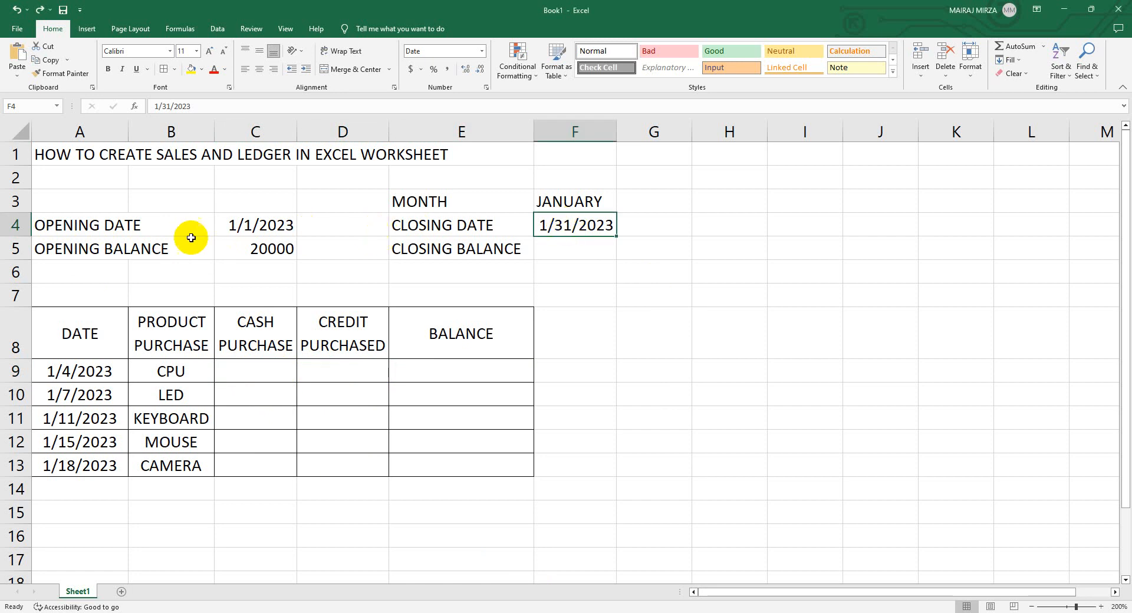
{"action": "left_click", "coordinate": [246, 227]}
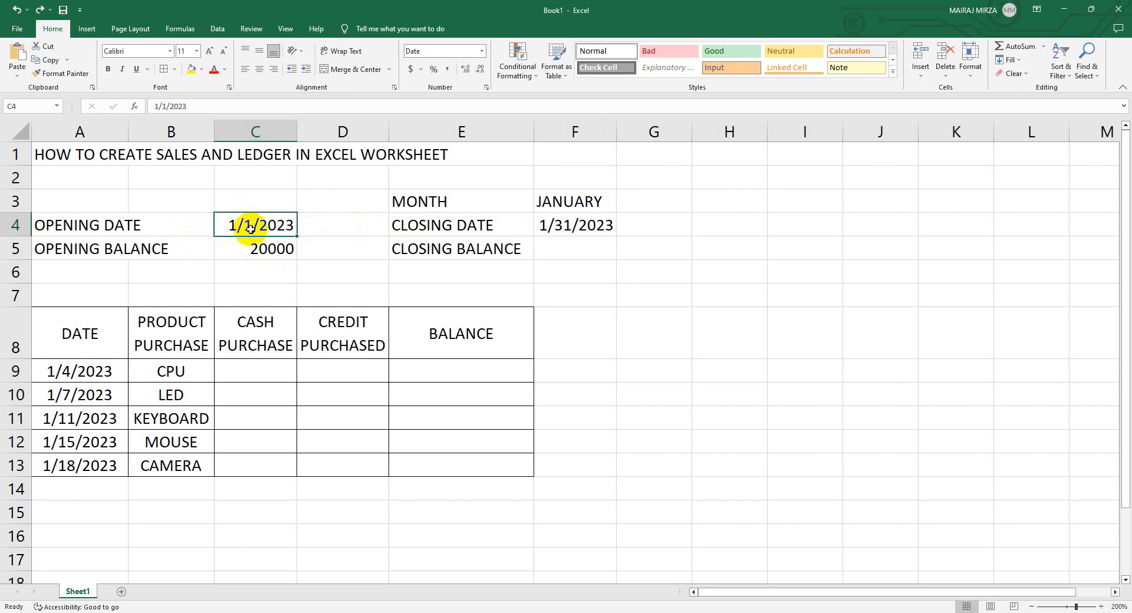
{"action": "left_click", "coordinate": [594, 229]}
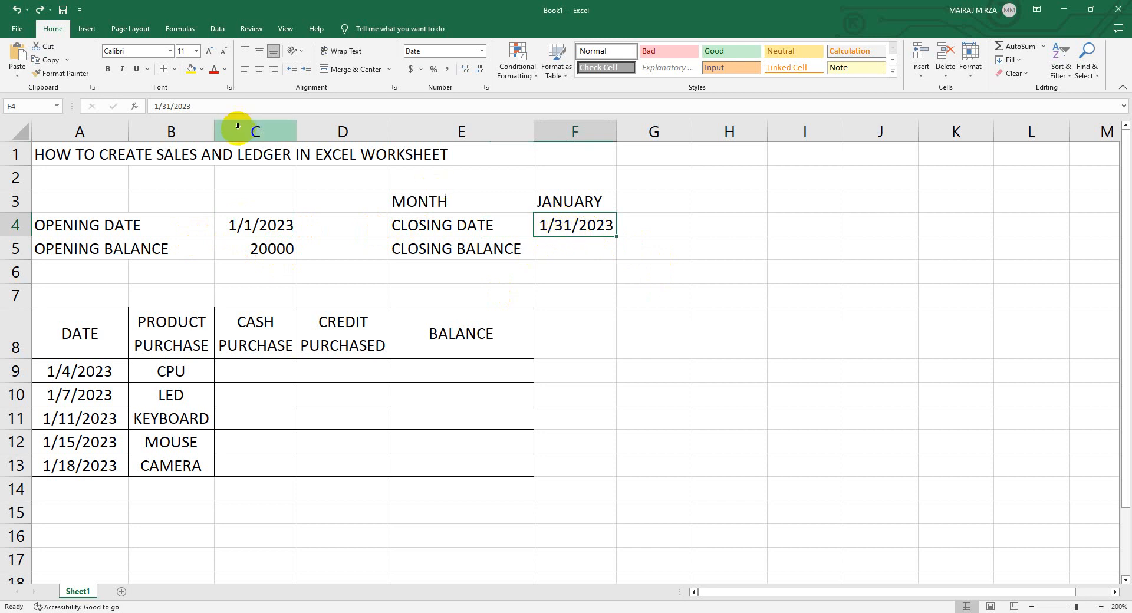
{"action": "left_click", "coordinate": [571, 249]}
{"action": "left_click", "coordinate": [569, 227]}
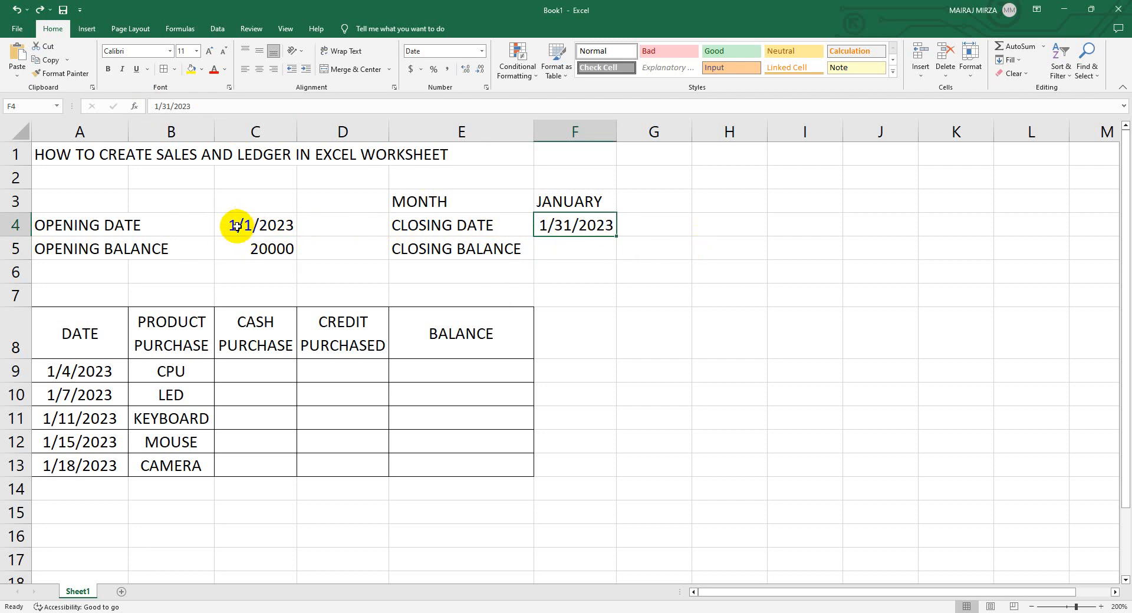
{"action": "left_click", "coordinate": [576, 248]}
Step: Replace the closing date in F4 with the formula =EOMONTH(C4,0)
{"action": "left_click", "coordinate": [579, 224]}
{"action": "key", "text": "Delete"}
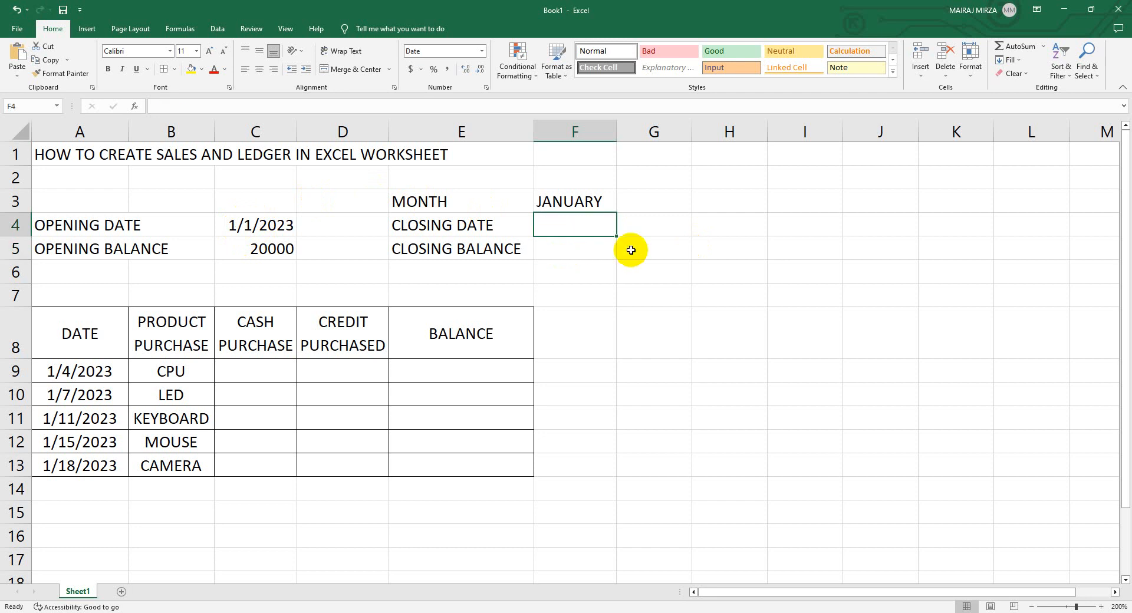
{"action": "type", "text": "="}
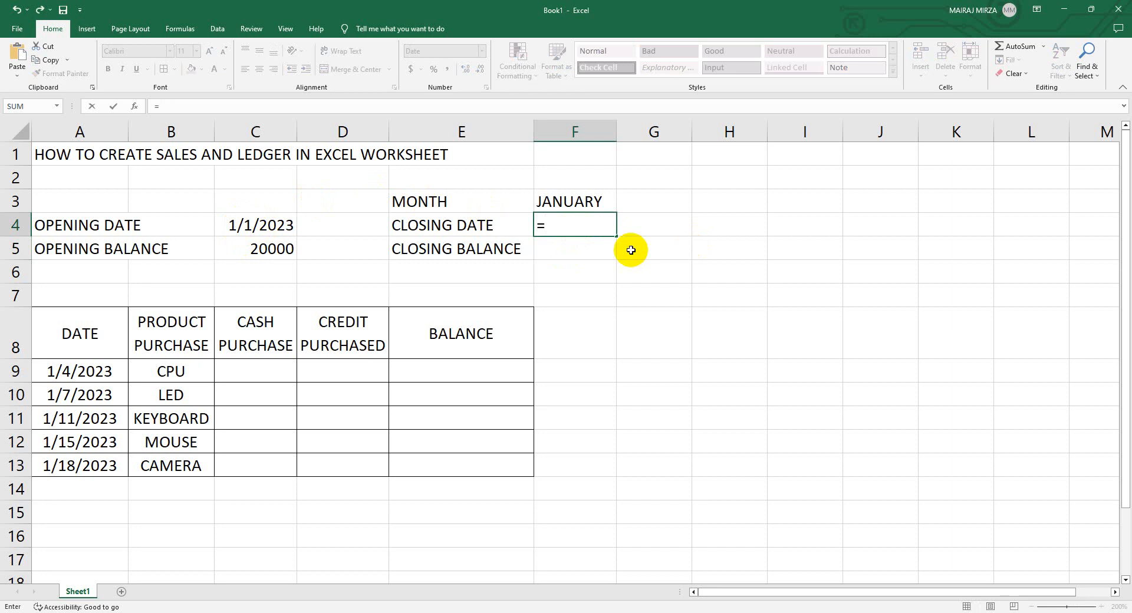
{"action": "type", "text": "EO"}
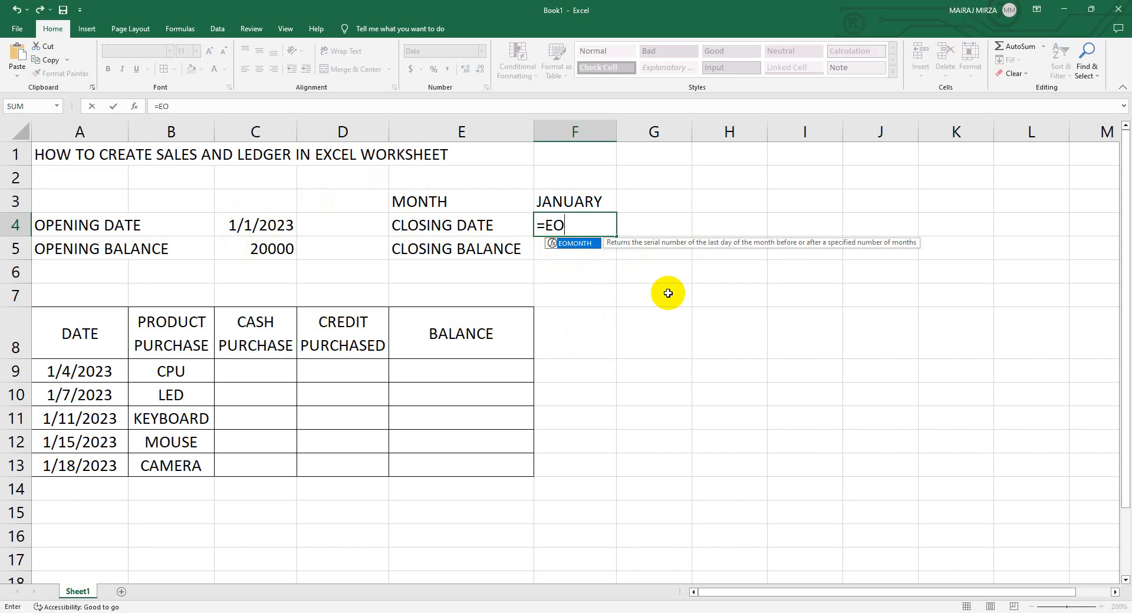
{"action": "key", "text": "Tab"}
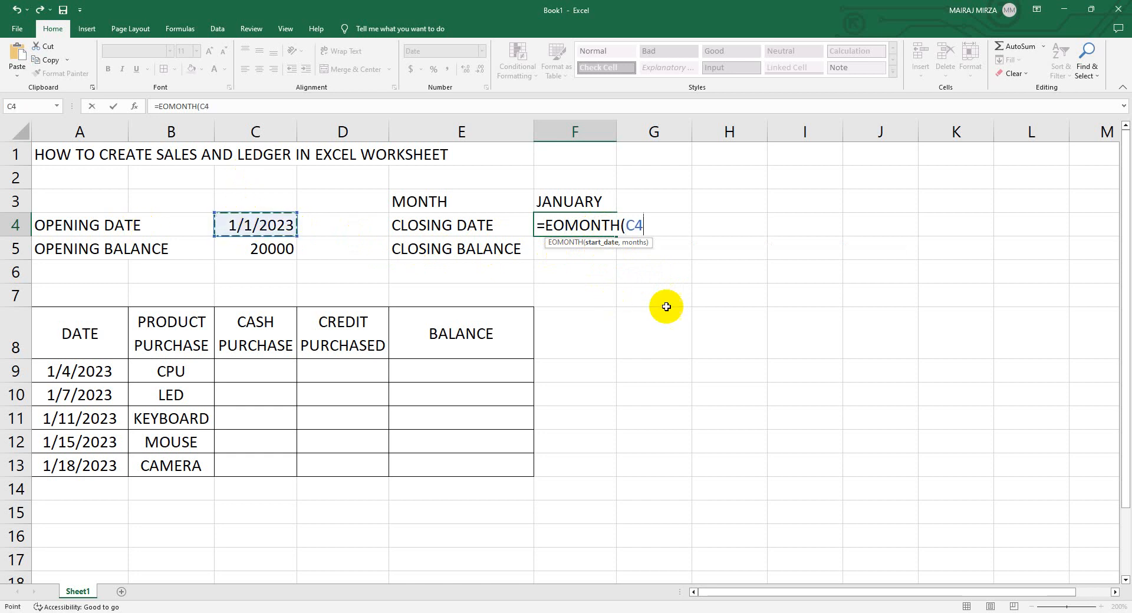
{"action": "type", "text": ","}
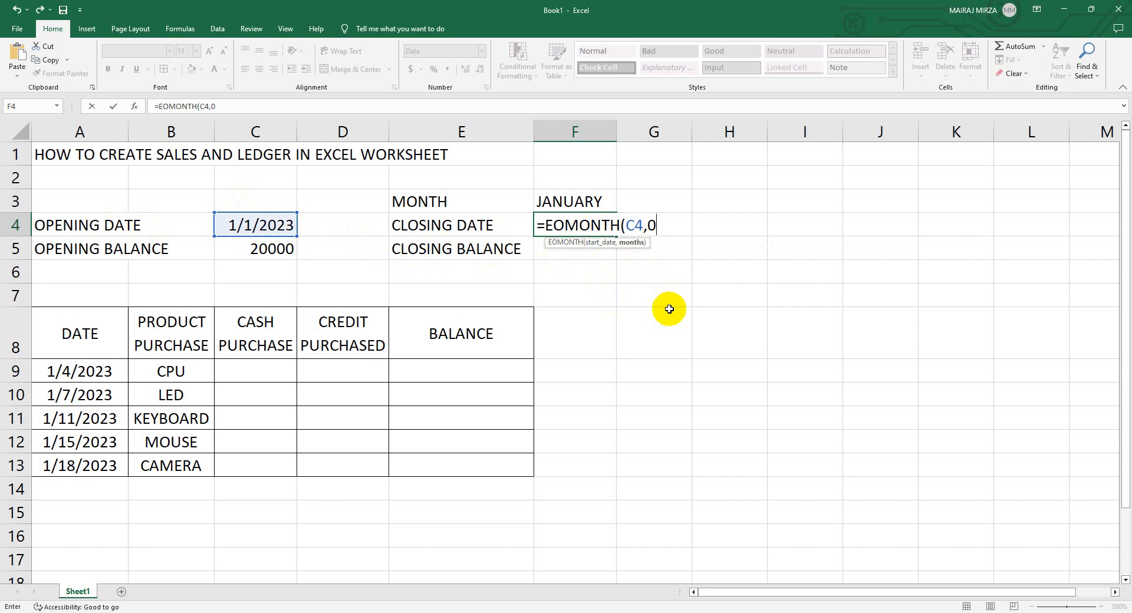
{"action": "type", "text": "0)"}
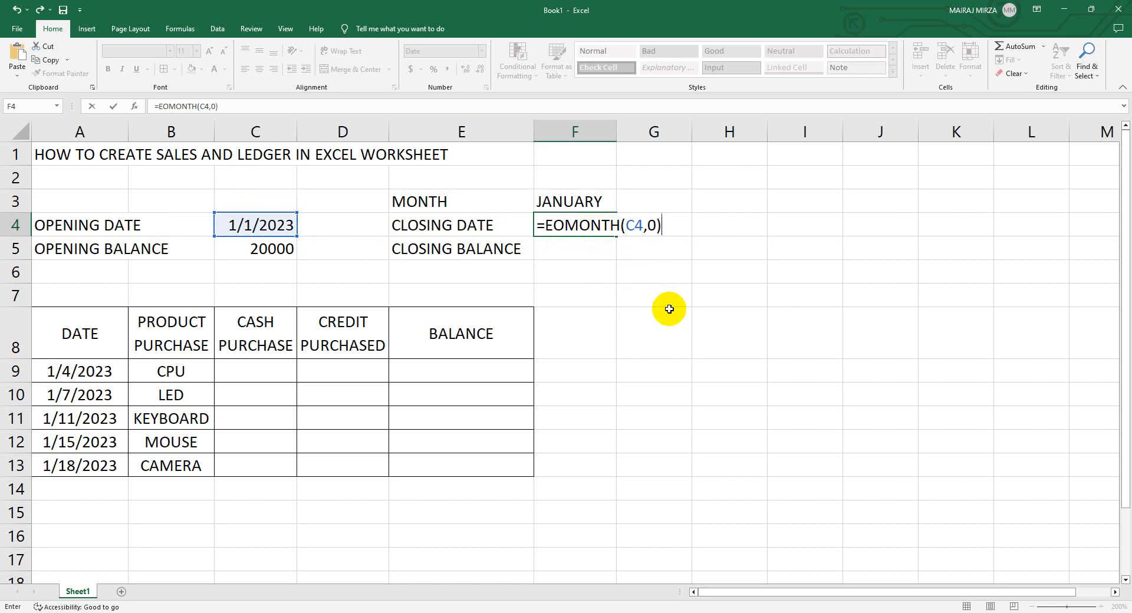
{"action": "key", "text": "Return"}
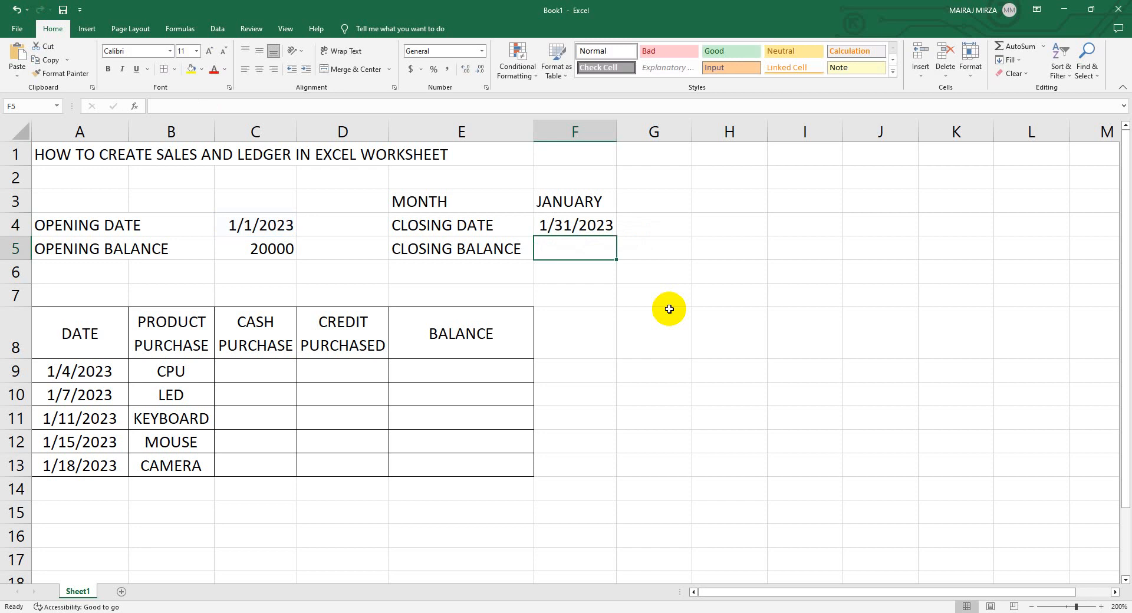
{"action": "key", "text": "Up"}
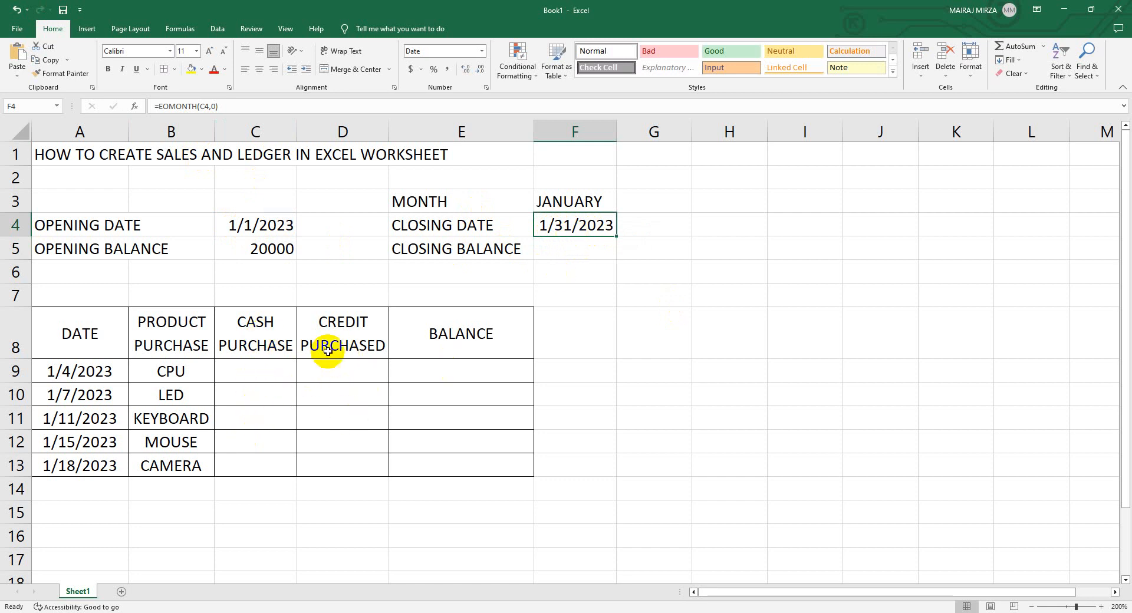
Step: Enter cash purchase amounts of 3000 for CPU in C9 and 1500 for LED in C10
{"action": "left_click", "coordinate": [247, 372]}
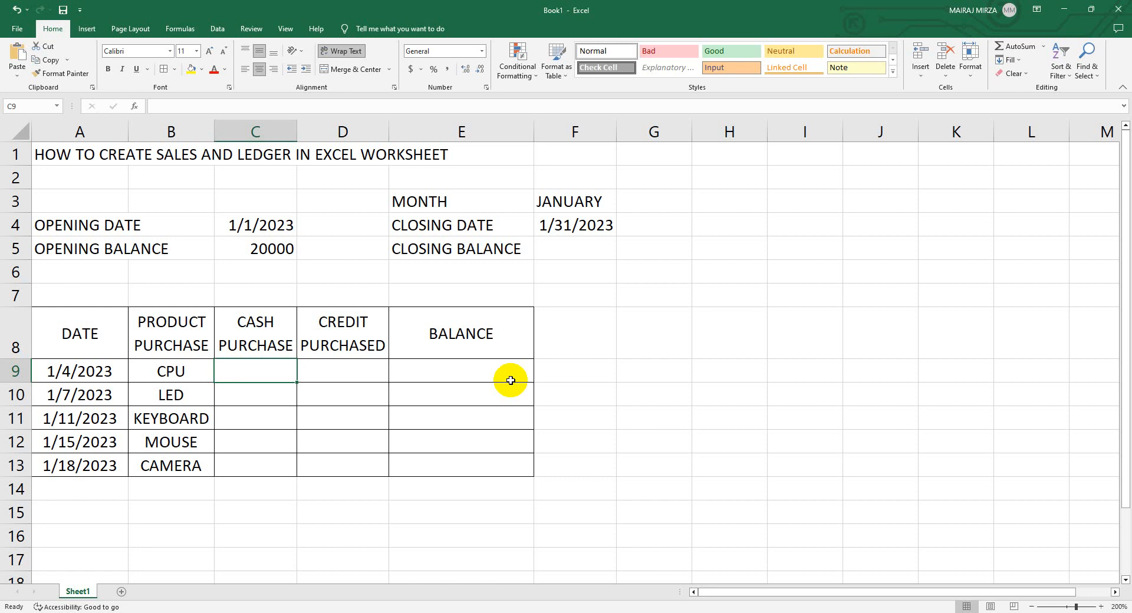
{"action": "type", "text": "3000"}
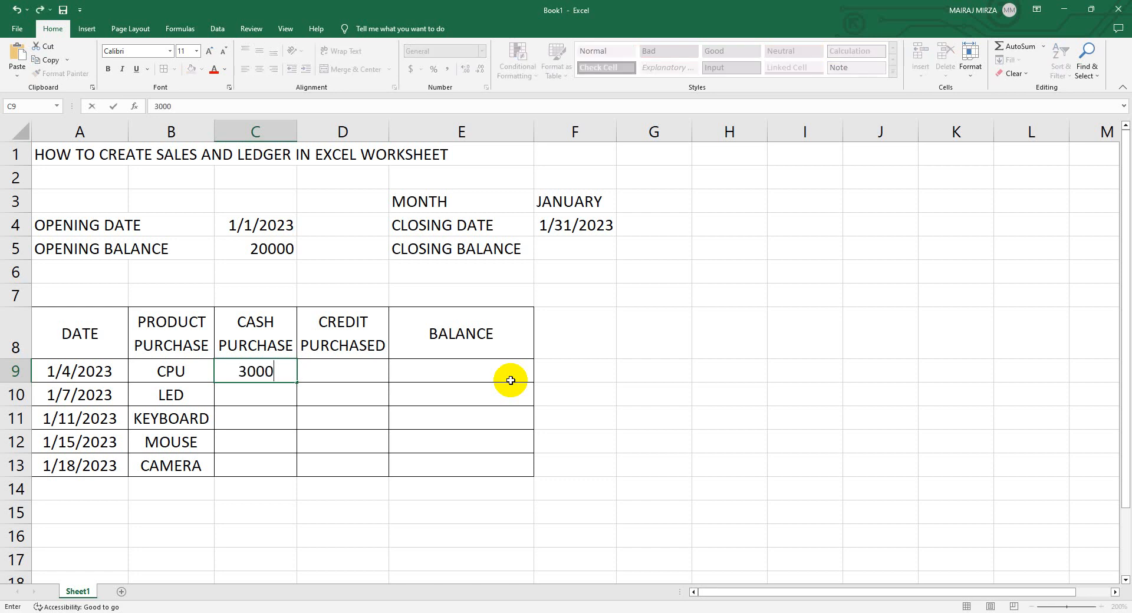
{"action": "key", "text": "Tab"}
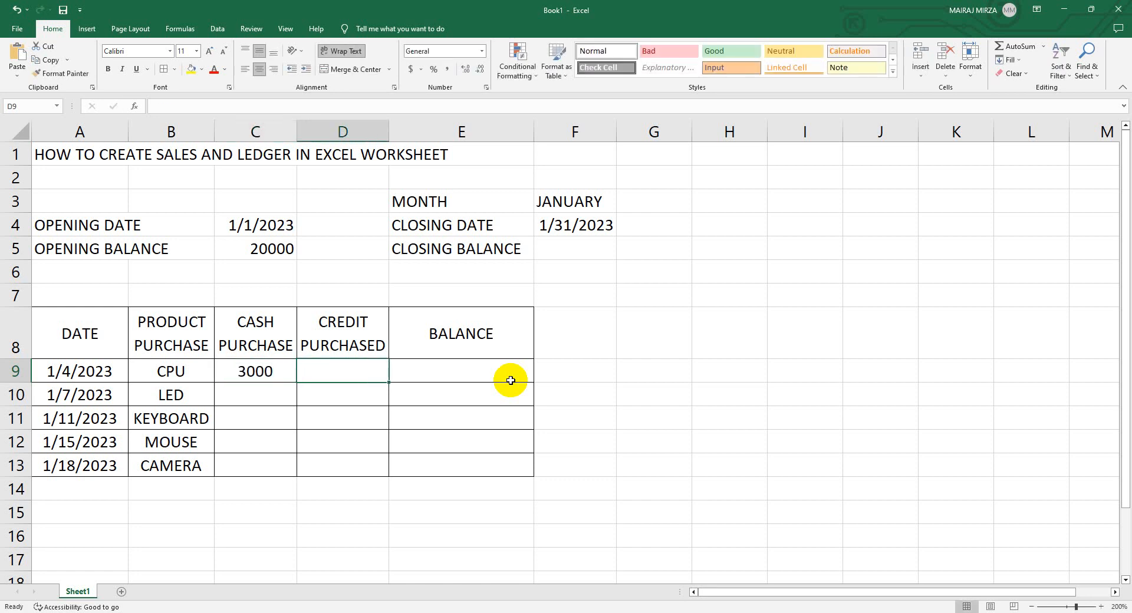
{"action": "key", "text": "Down"}
{"action": "key", "text": "Left"}
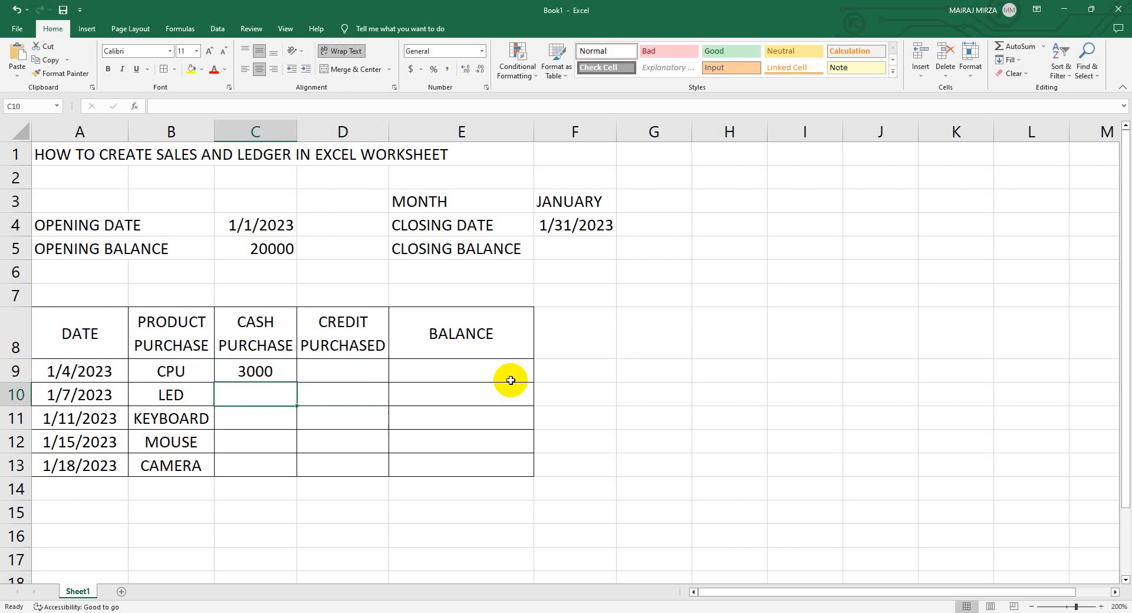
{"action": "type", "text": "1500"}
{"action": "key", "text": "Tab"}
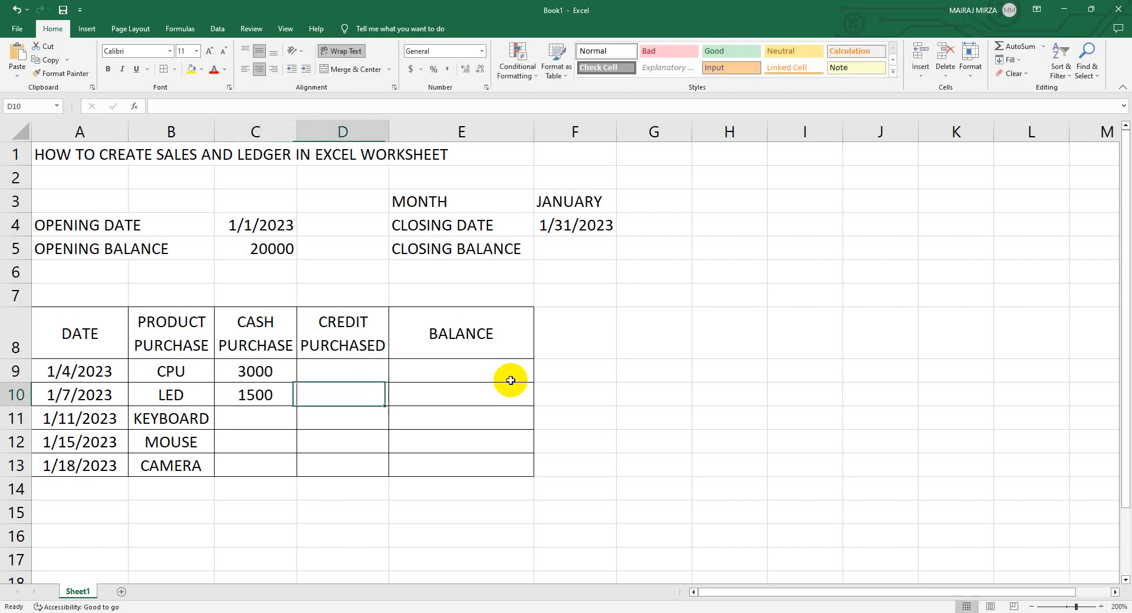
Step: Enter 250 as the KEYBOARD credit purchase in D11 and 300 as the MOUSE cash purchase in C12
{"action": "key", "text": "Down"}
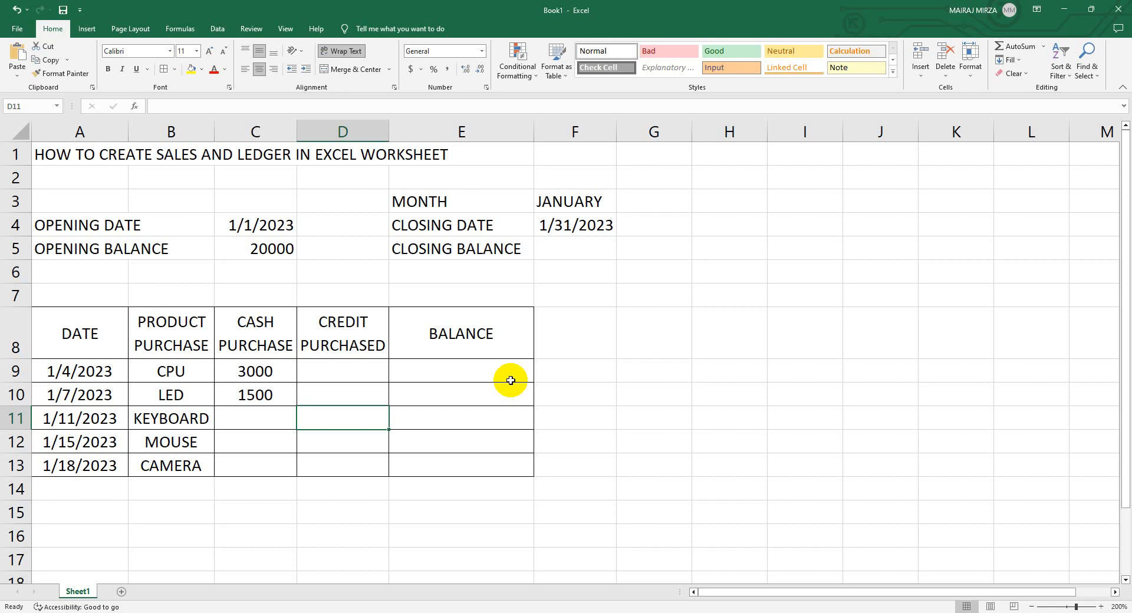
{"action": "type", "text": "250"}
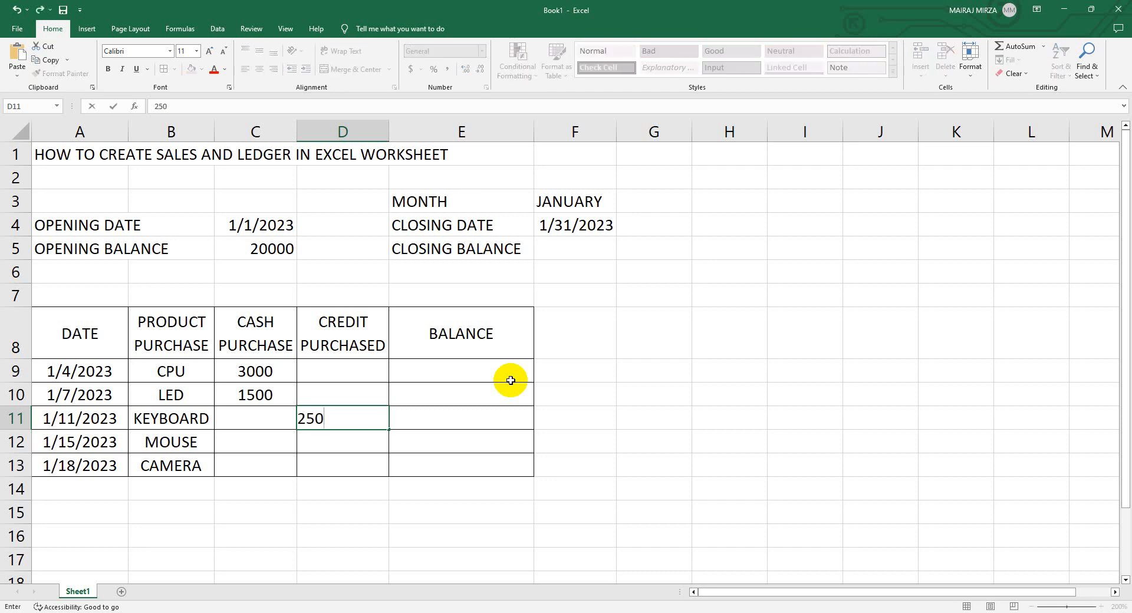
{"action": "key", "text": "Return"}
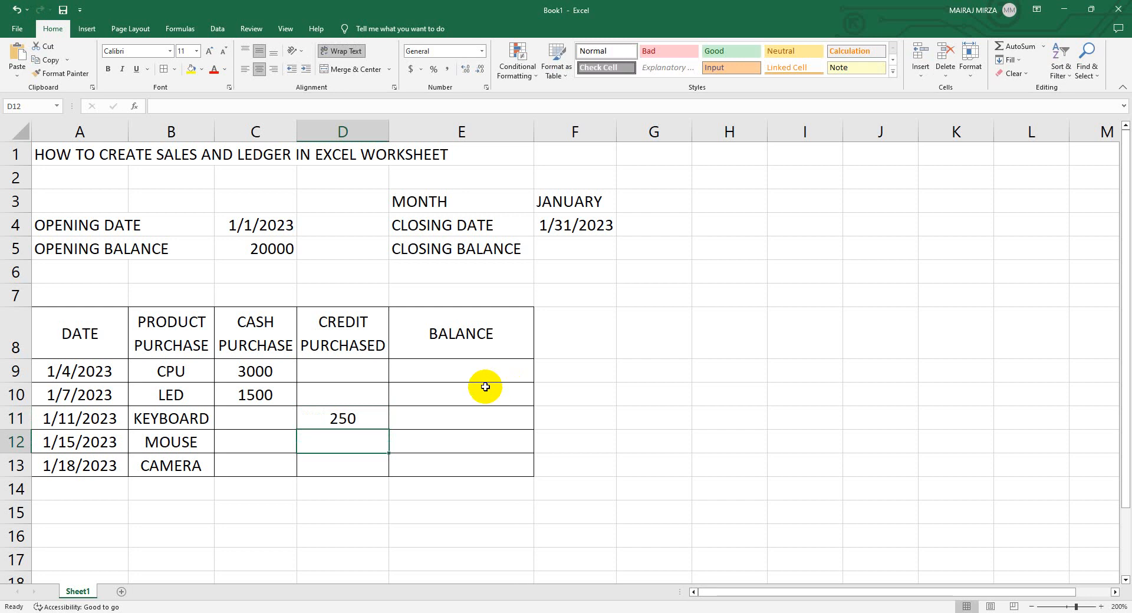
{"action": "left_click", "coordinate": [273, 443]}
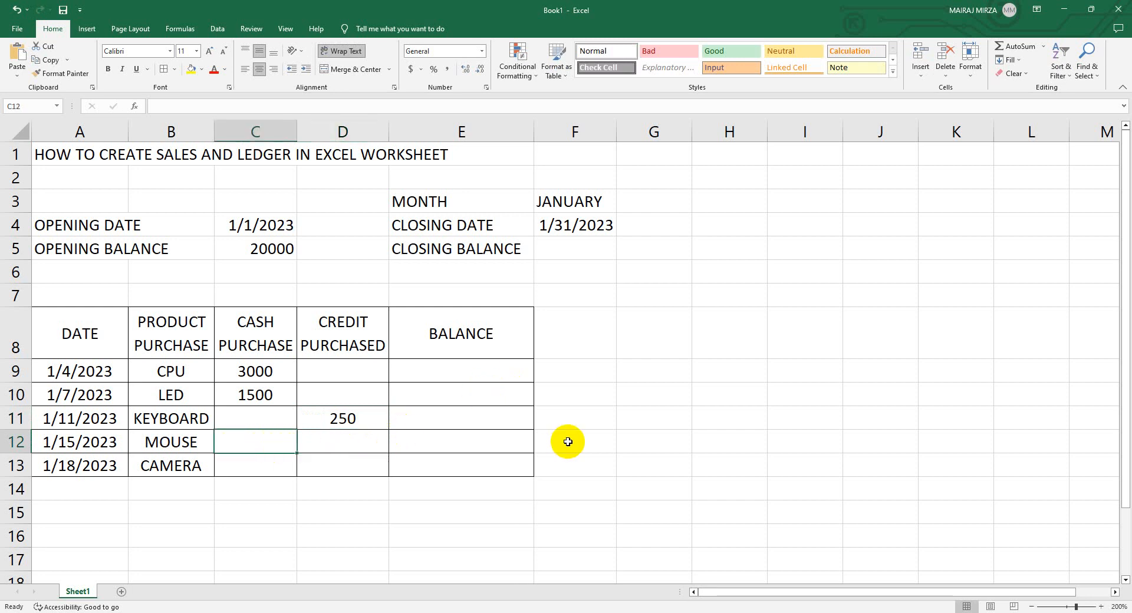
{"action": "type", "text": "300"}
{"action": "key", "text": "Tab"}
Step: Enter 7000 as the CAMERA credit purchase in D13
{"action": "key", "text": "Down"}
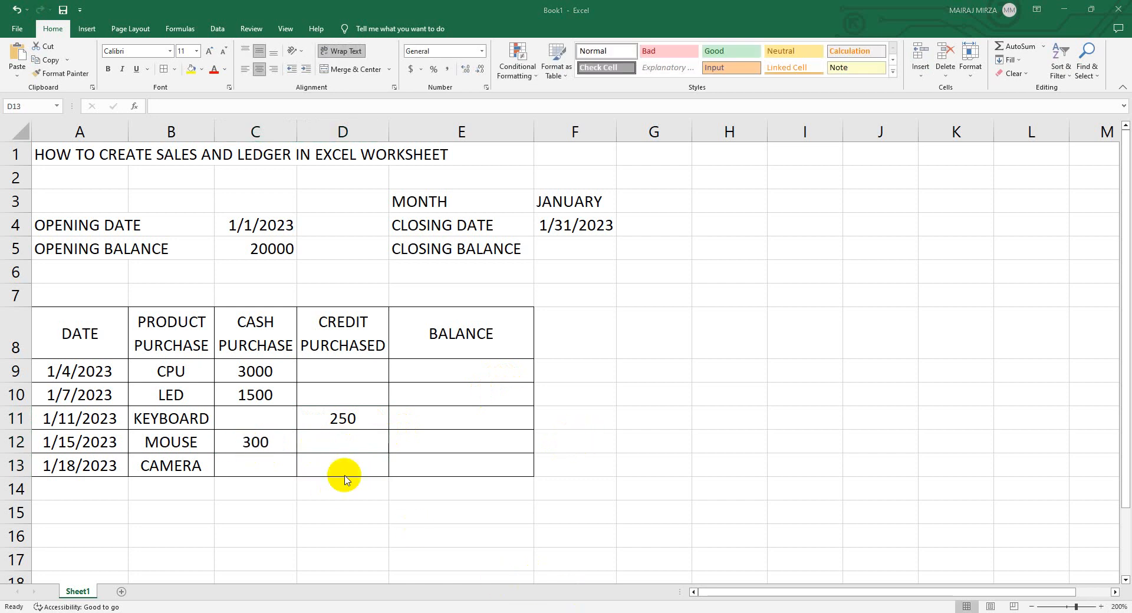
{"action": "left_click", "coordinate": [347, 464]}
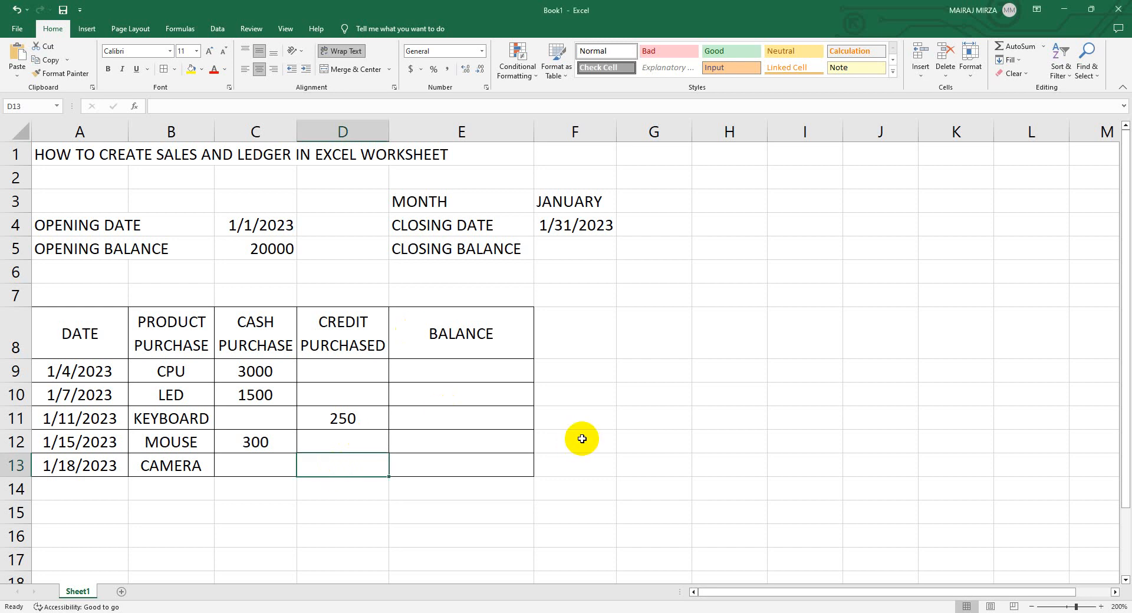
{"action": "type", "text": "7000"}
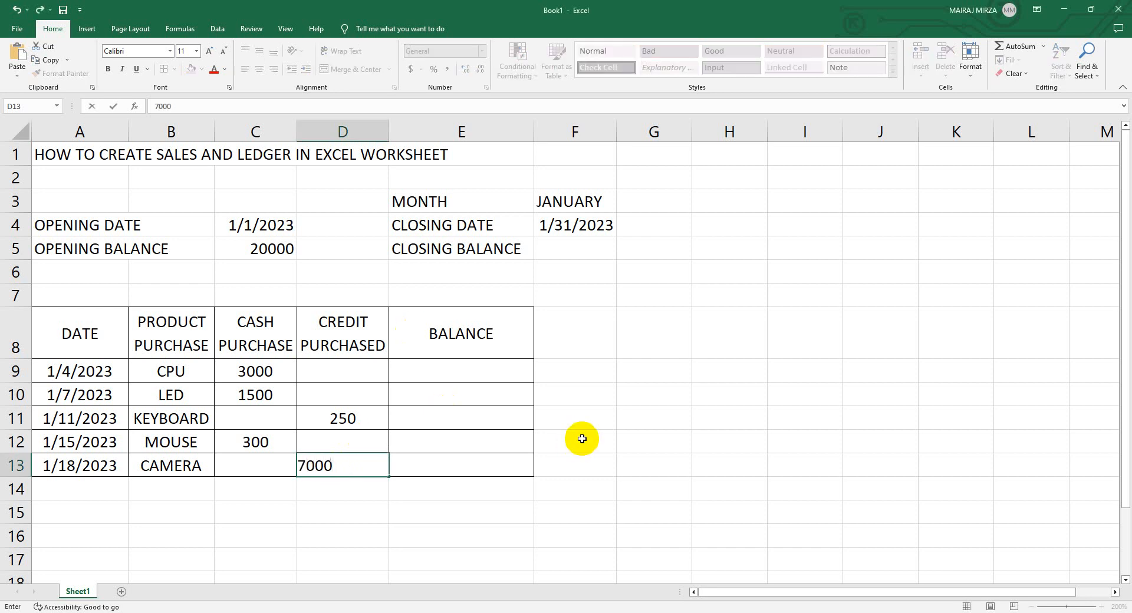
{"action": "left_click", "coordinate": [662, 446]}
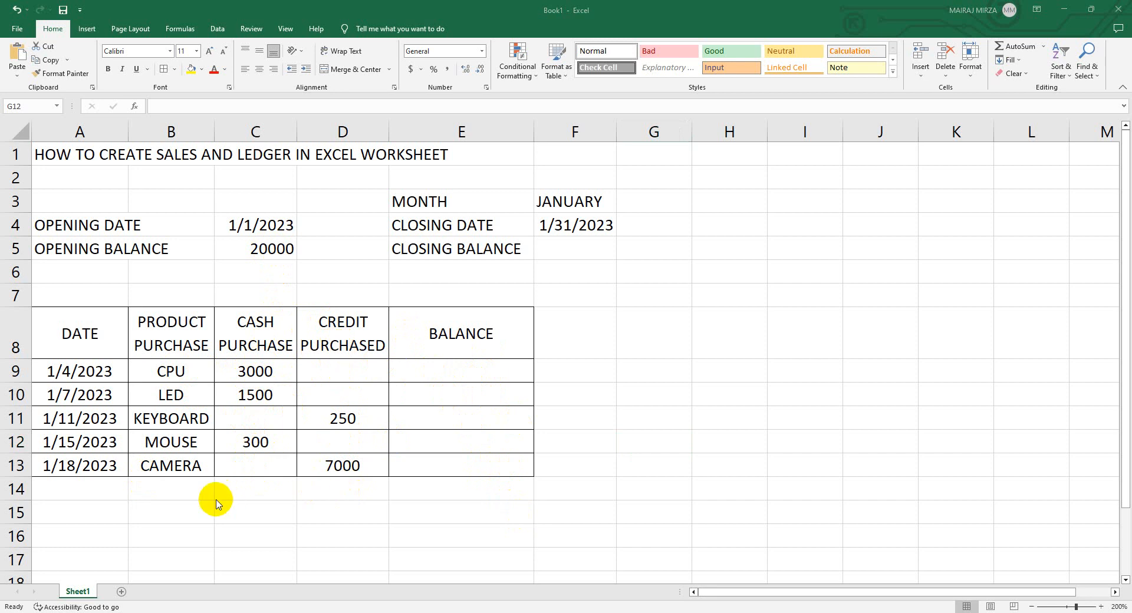
Step: Add the label TOTAL in B14 below the product list
{"action": "left_click", "coordinate": [168, 487]}
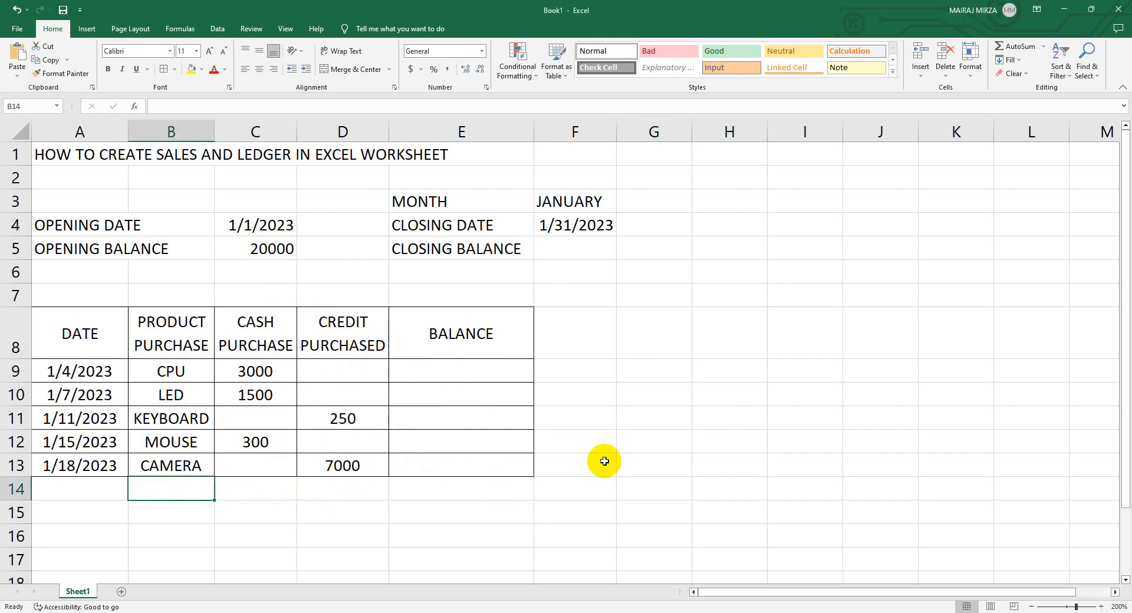
{"action": "type", "text": "TOT"}
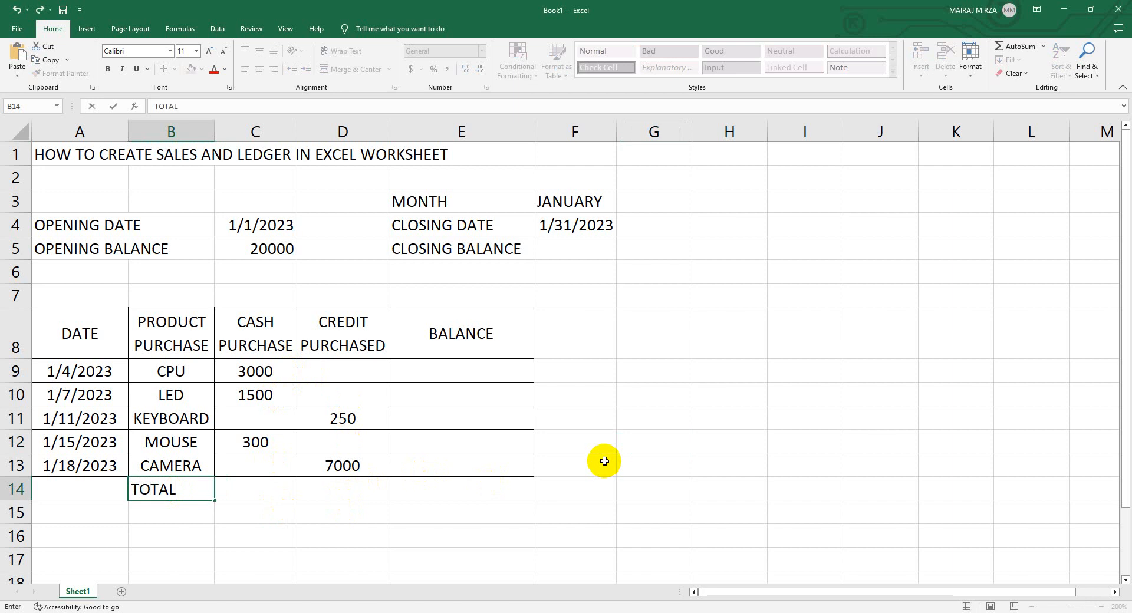
{"action": "type", "text": "AL"}
{"action": "key", "text": "Tab"}
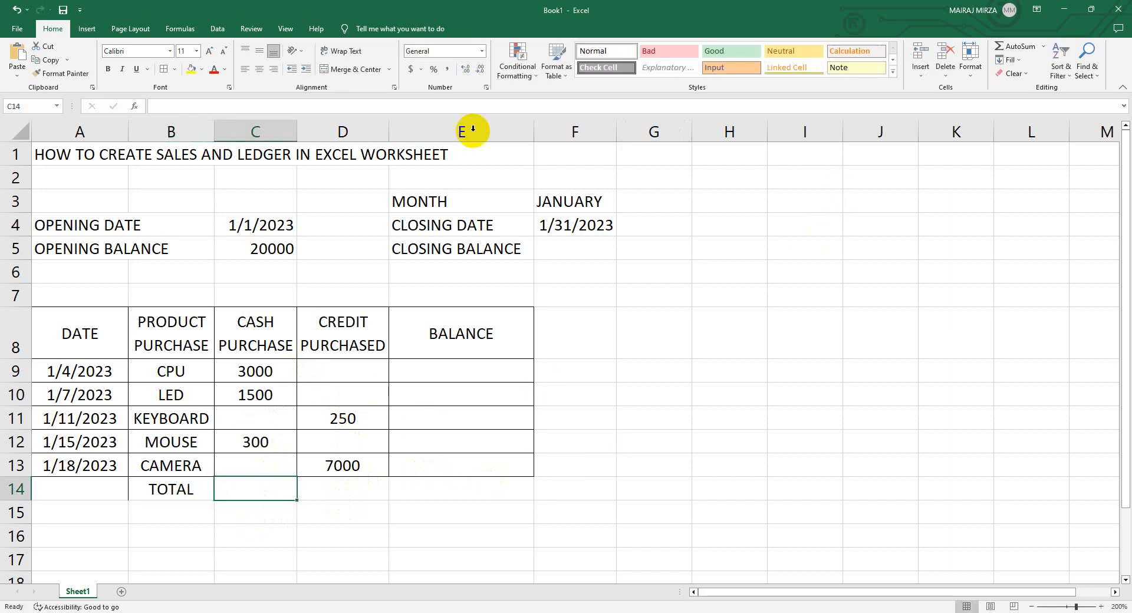
Step: Total the cash purchases in C14 with =SUM(C9:C13) and fill the formula across to D14 for the credit purchases
{"action": "left_click", "coordinate": [1019, 47]}
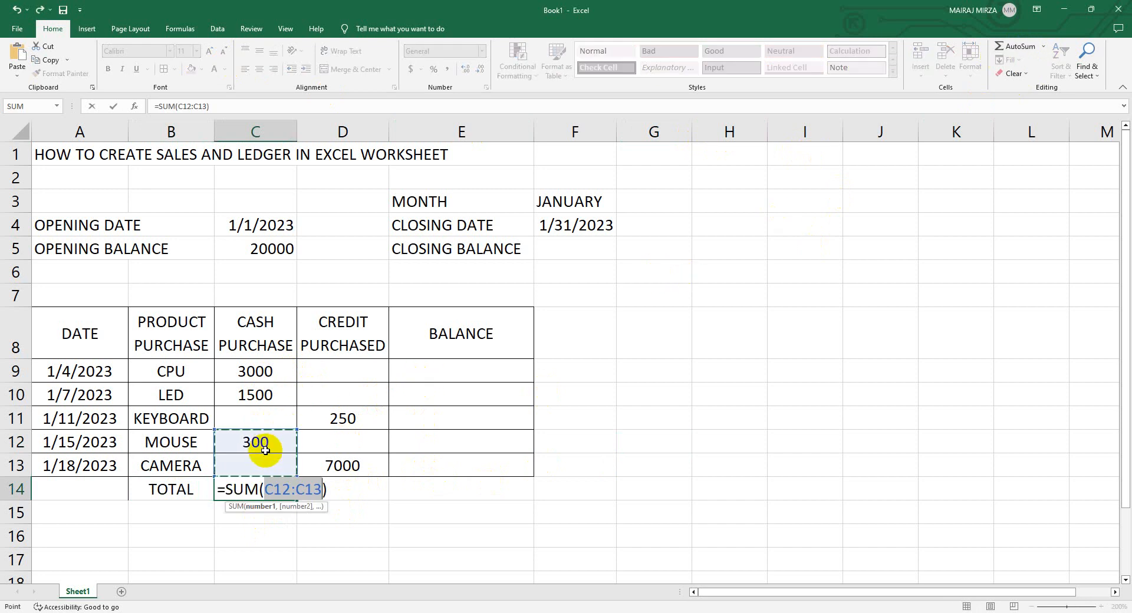
{"action": "left_click_drag", "start_coordinate": [260, 374], "coordinate": [260, 461]}
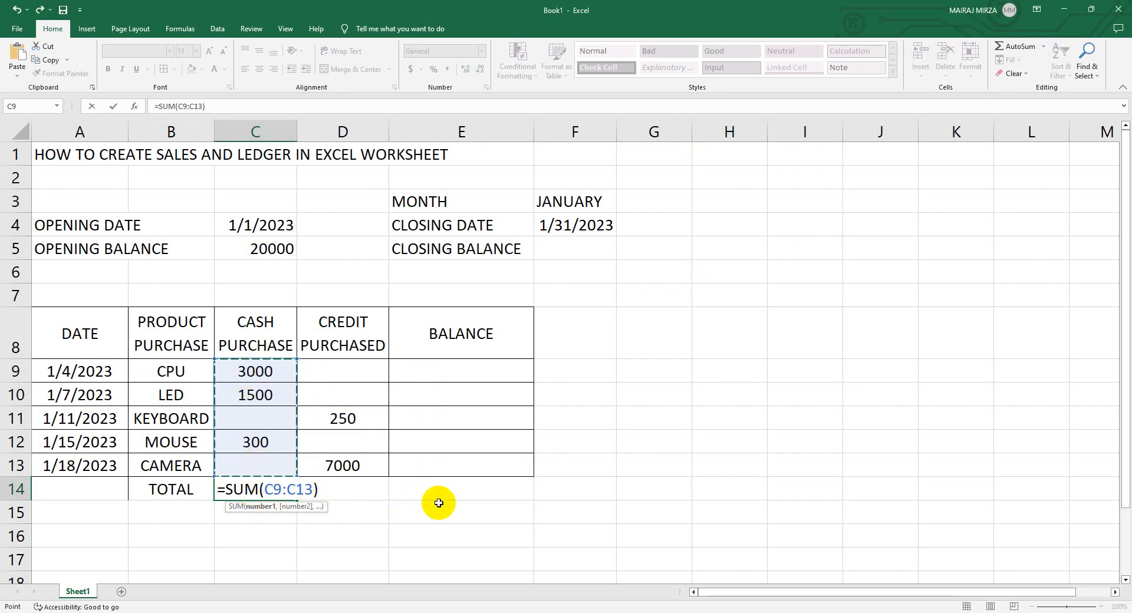
{"action": "key", "text": "Return"}
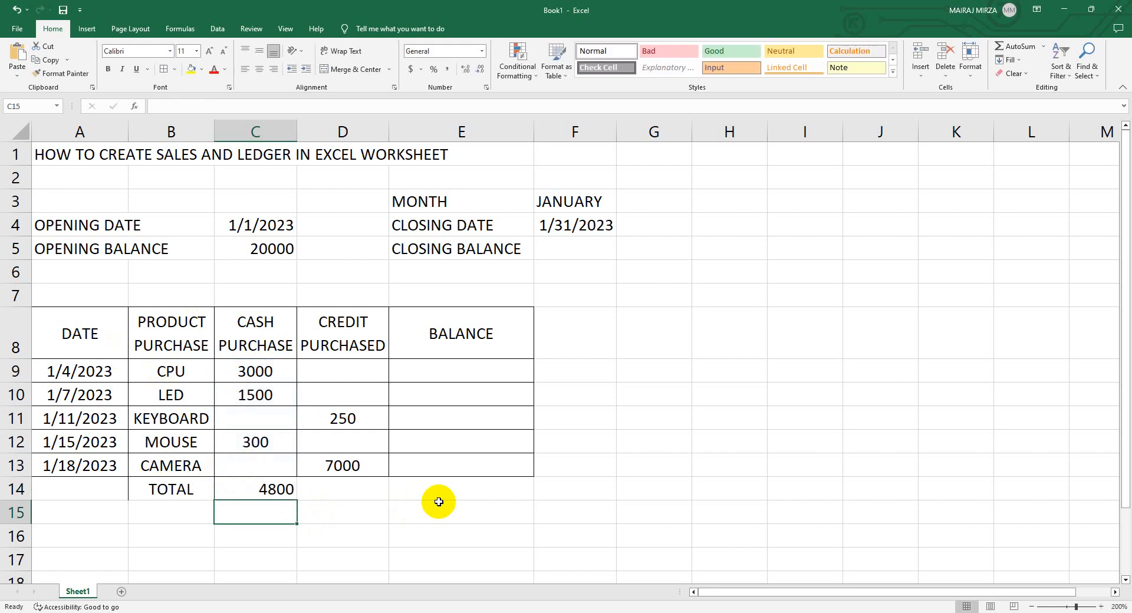
{"action": "left_click", "coordinate": [265, 488]}
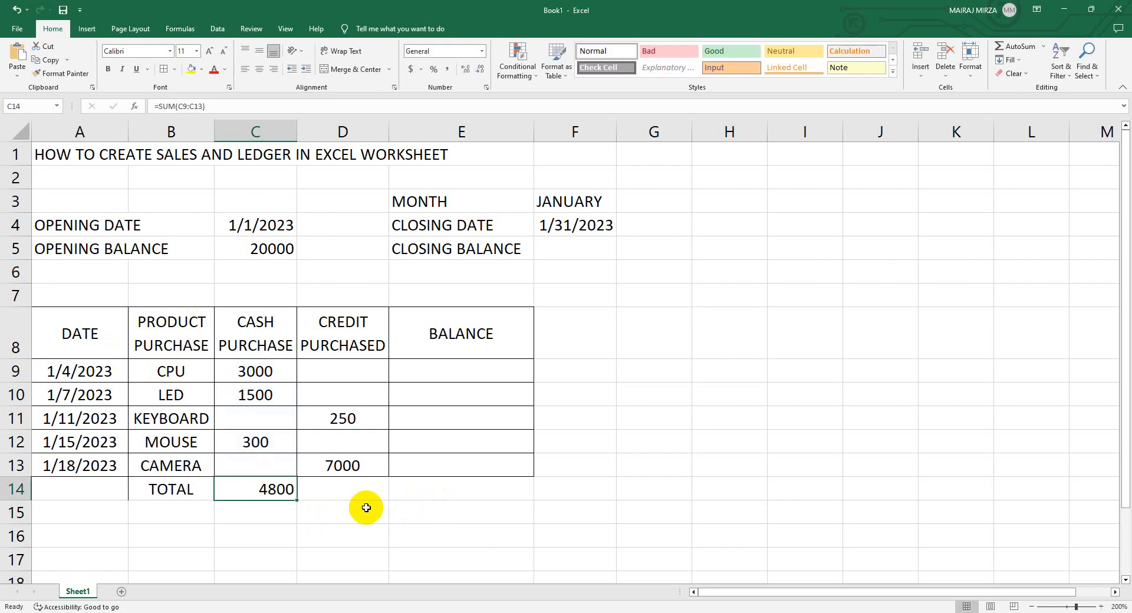
{"action": "left_click", "coordinate": [342, 489]}
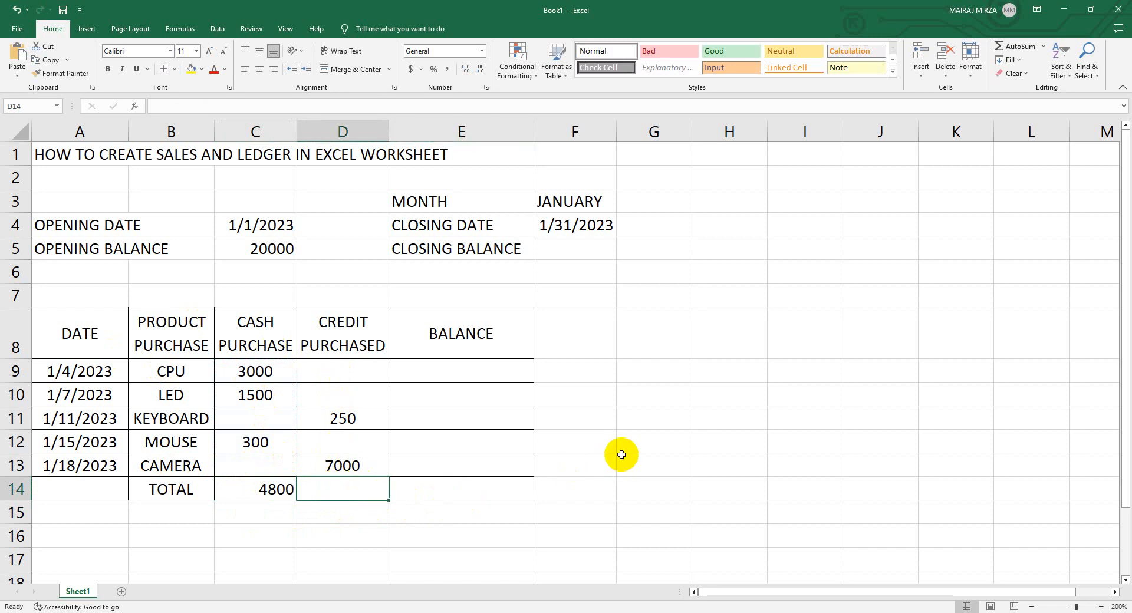
{"action": "key", "text": "ctrl+r"}
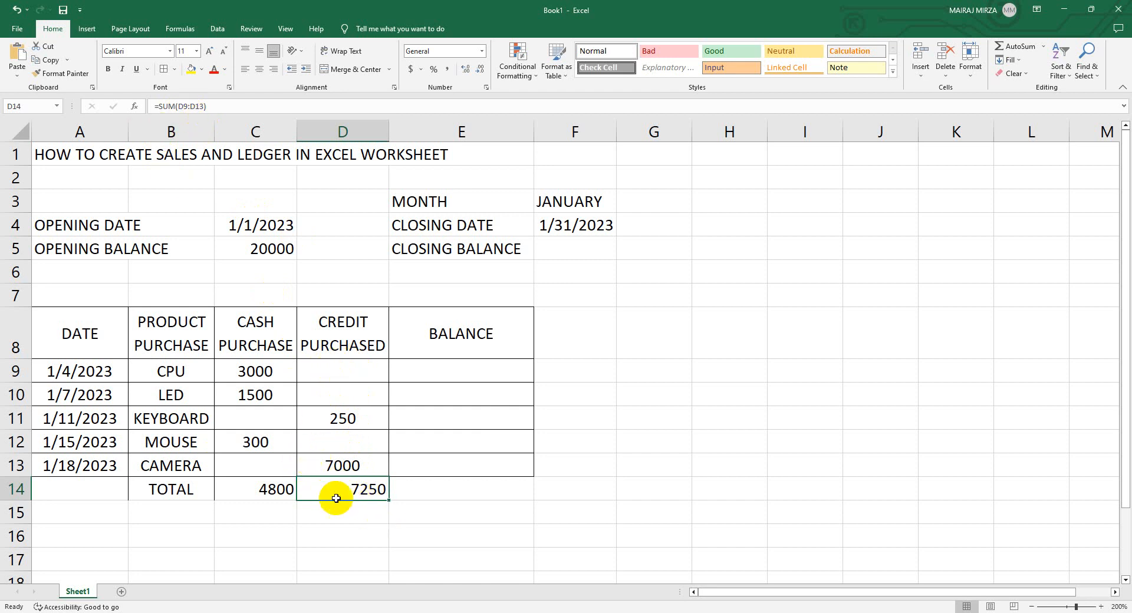
{"action": "left_click", "coordinate": [263, 490]}
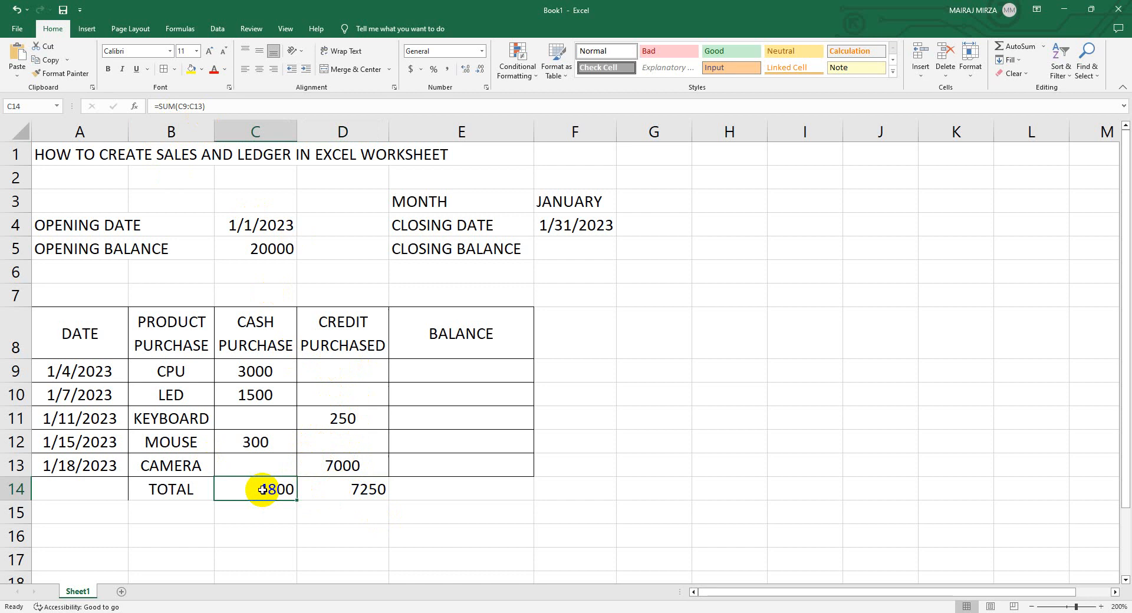
{"action": "left_click", "coordinate": [336, 490]}
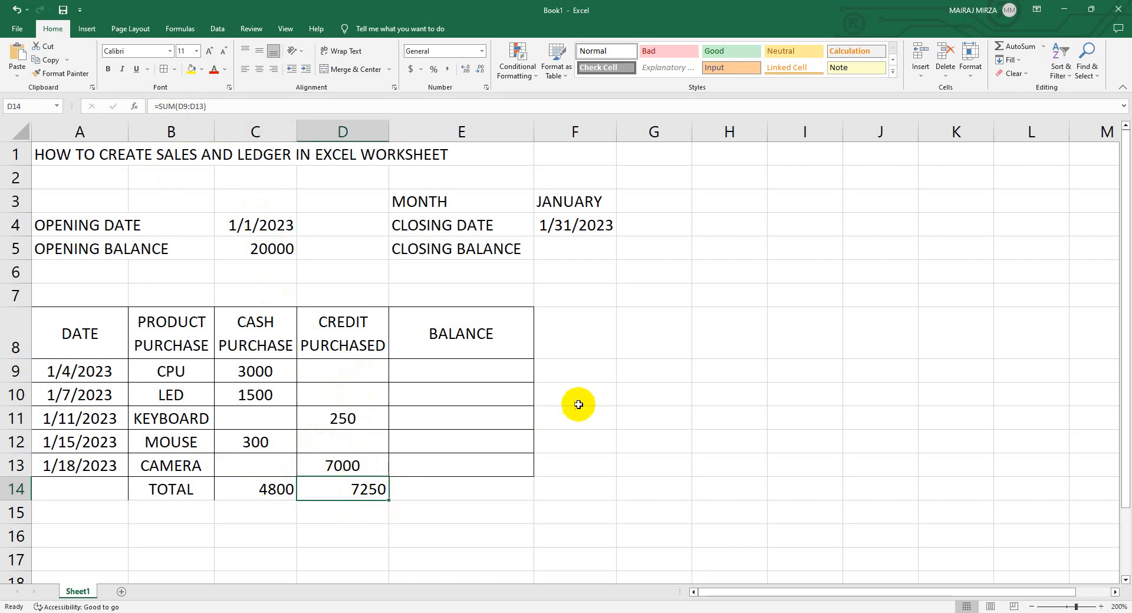
Step: Calculate the CPU balance in E9 with the formula =C5-C9+D9
{"action": "left_click", "coordinate": [443, 370]}
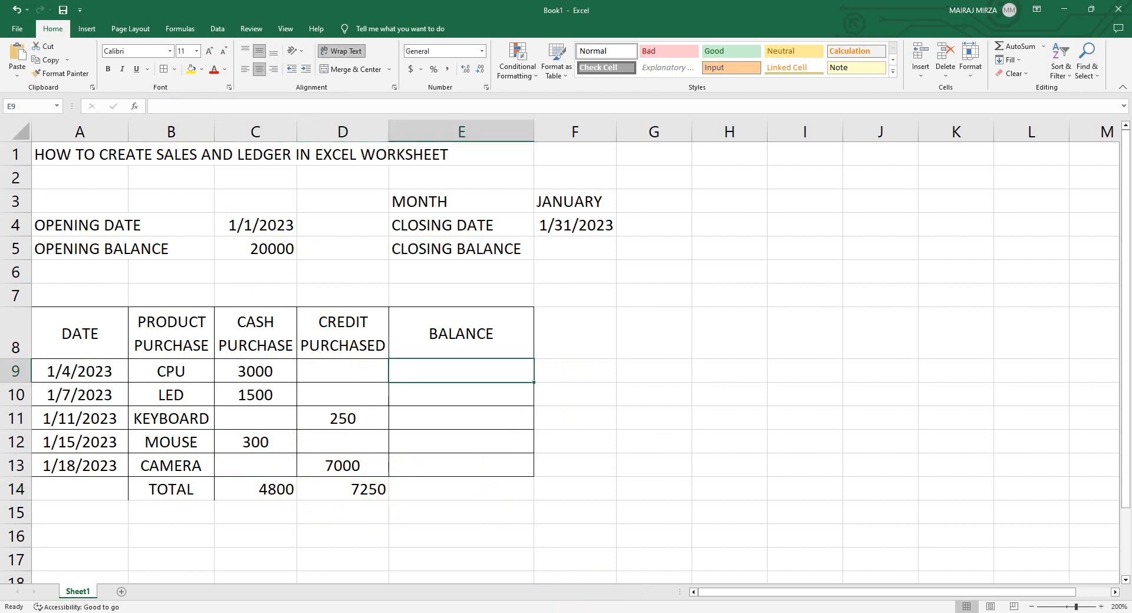
{"action": "left_click", "coordinate": [462, 374]}
{"action": "type", "text": "="}
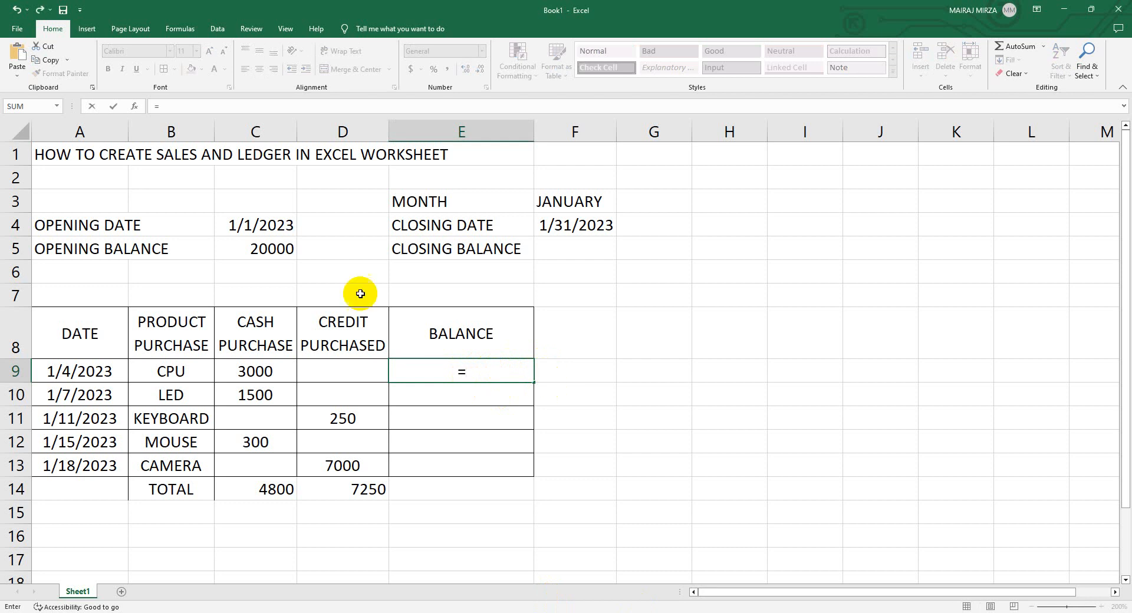
{"action": "left_click", "coordinate": [253, 249]}
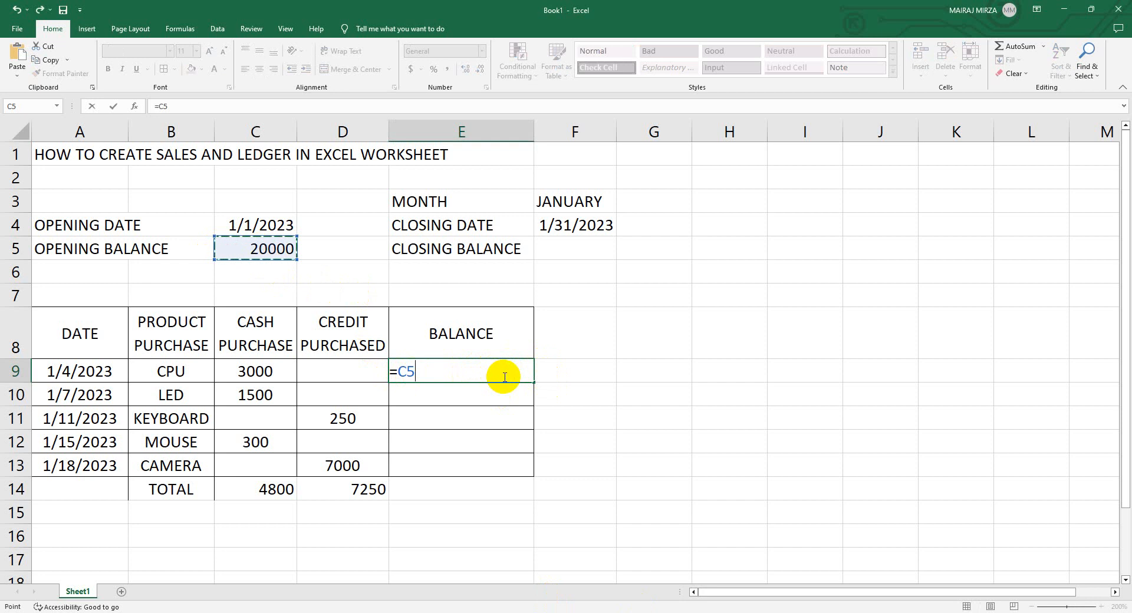
{"action": "type", "text": "-"}
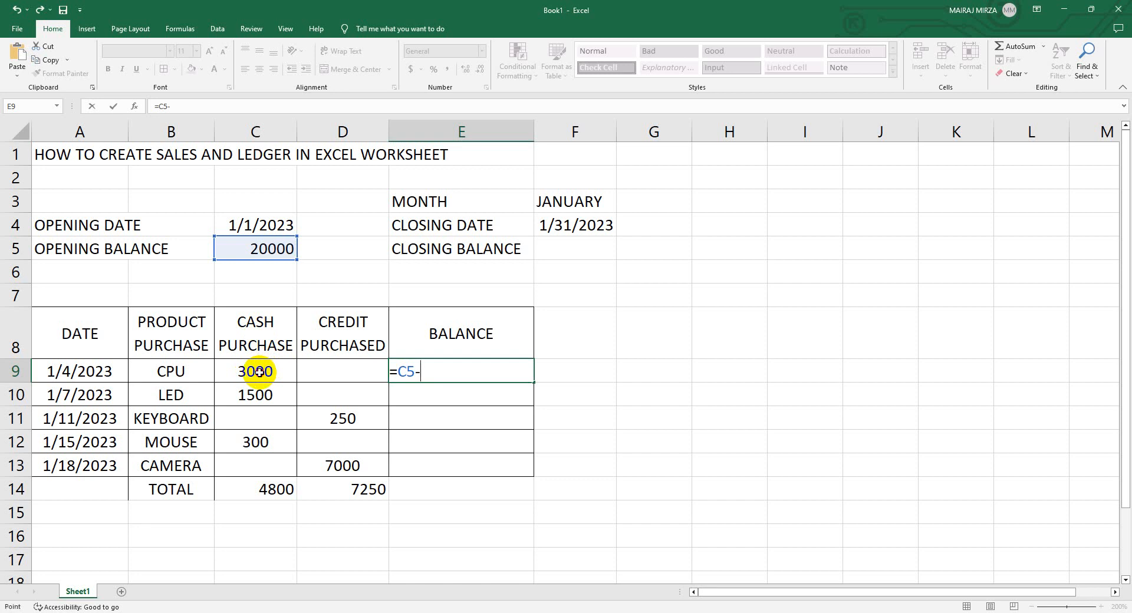
{"action": "left_click", "coordinate": [260, 372]}
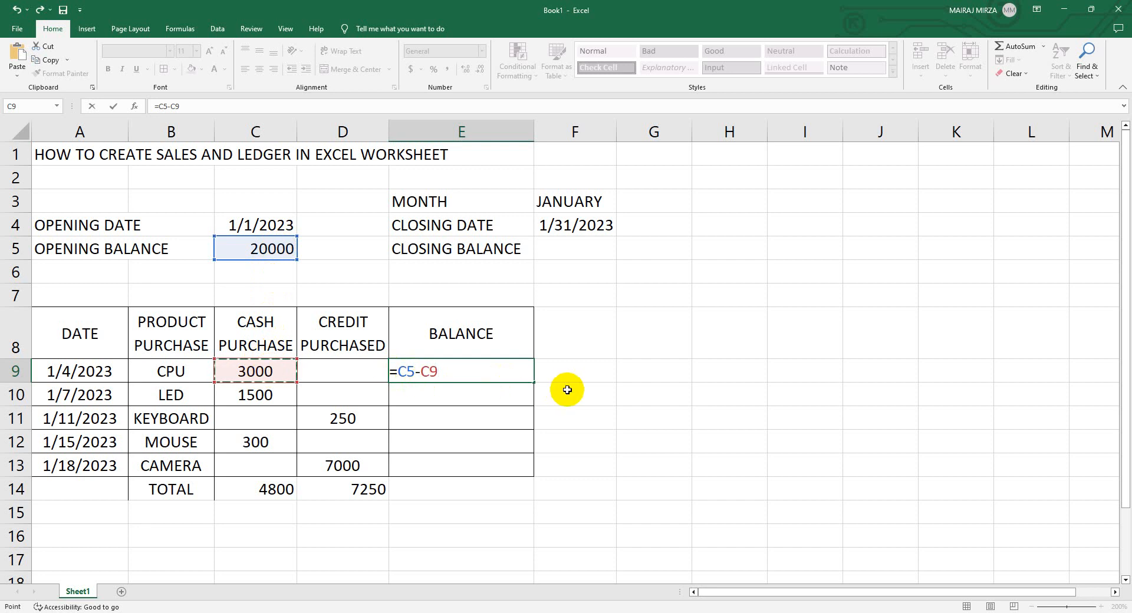
{"action": "type", "text": "+"}
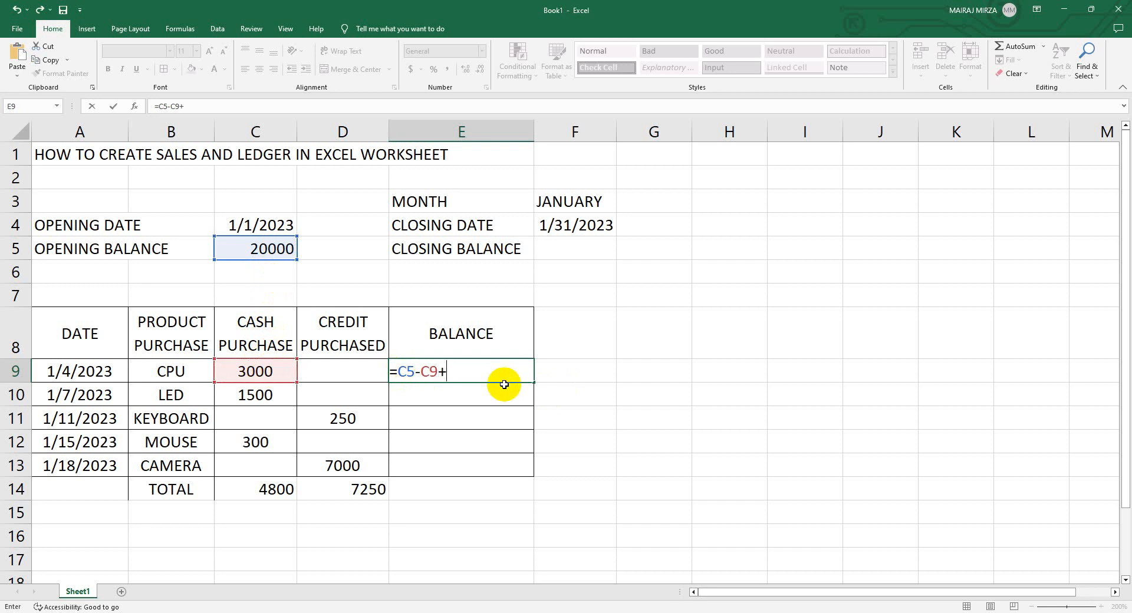
{"action": "left_click", "coordinate": [328, 373]}
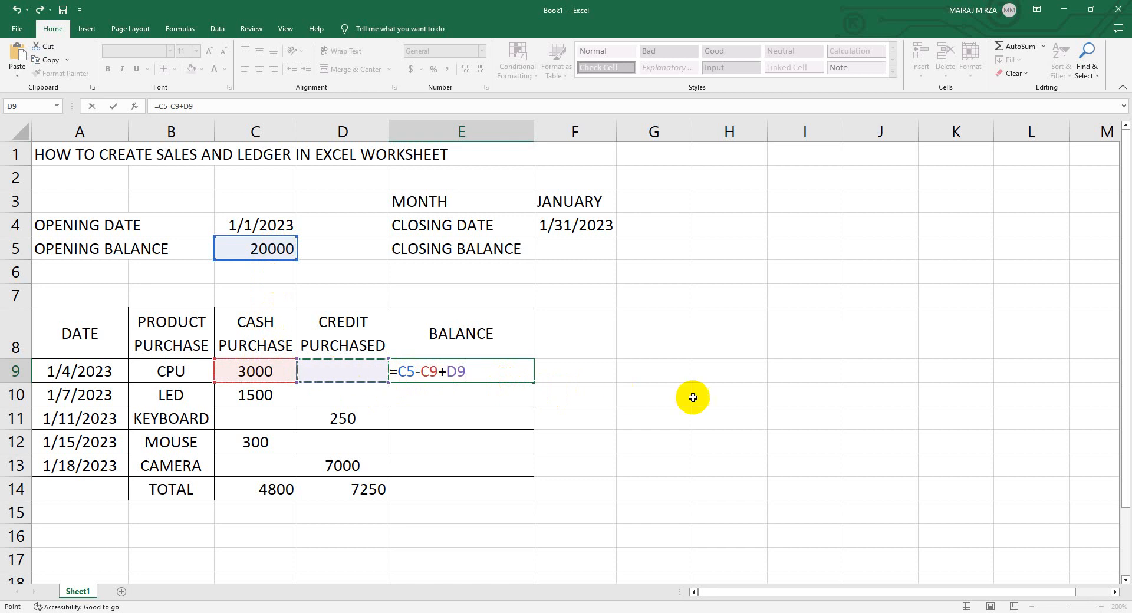
{"action": "key", "text": "Return"}
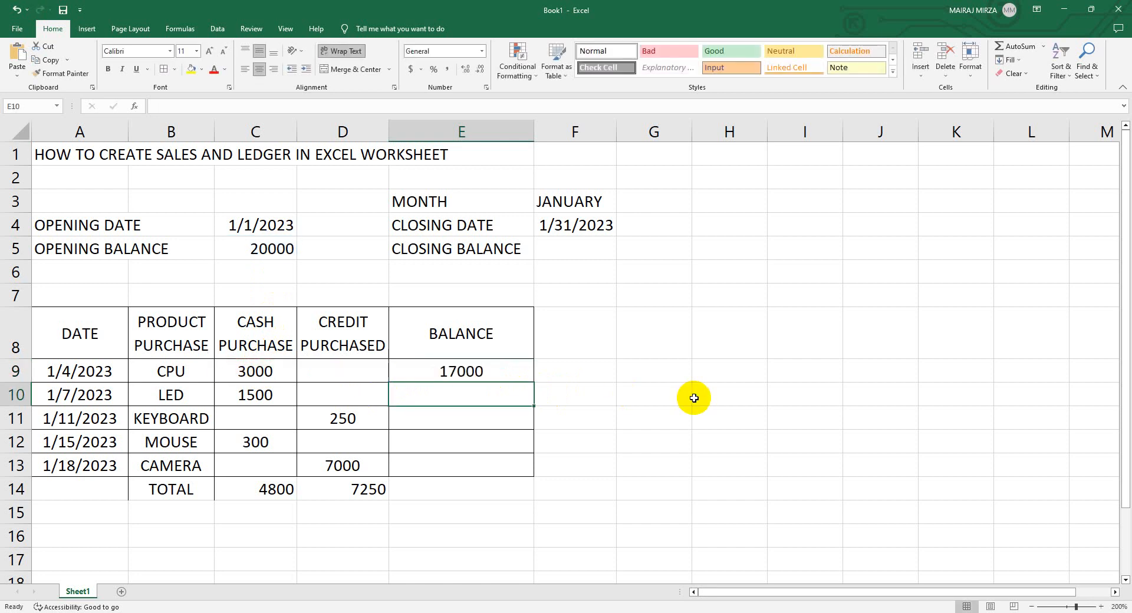
Step: Copy the balance formula text from E9 into G9 as the visible text =C5-C9+D9
{"action": "left_click", "coordinate": [452, 371]}
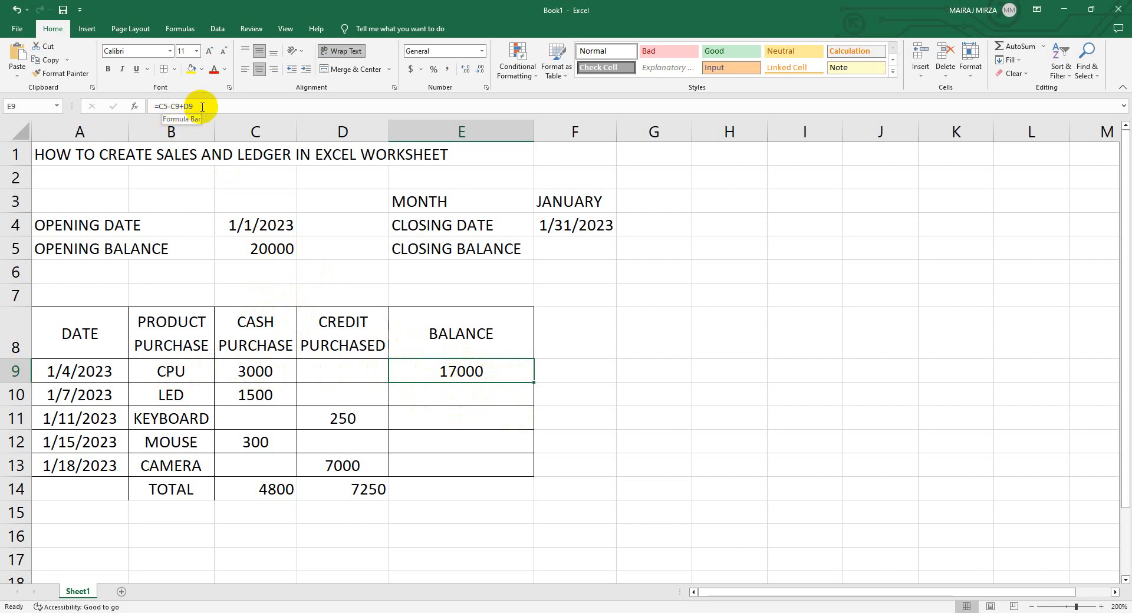
{"action": "left_click_drag", "start_coordinate": [197, 107], "coordinate": [136, 108]}
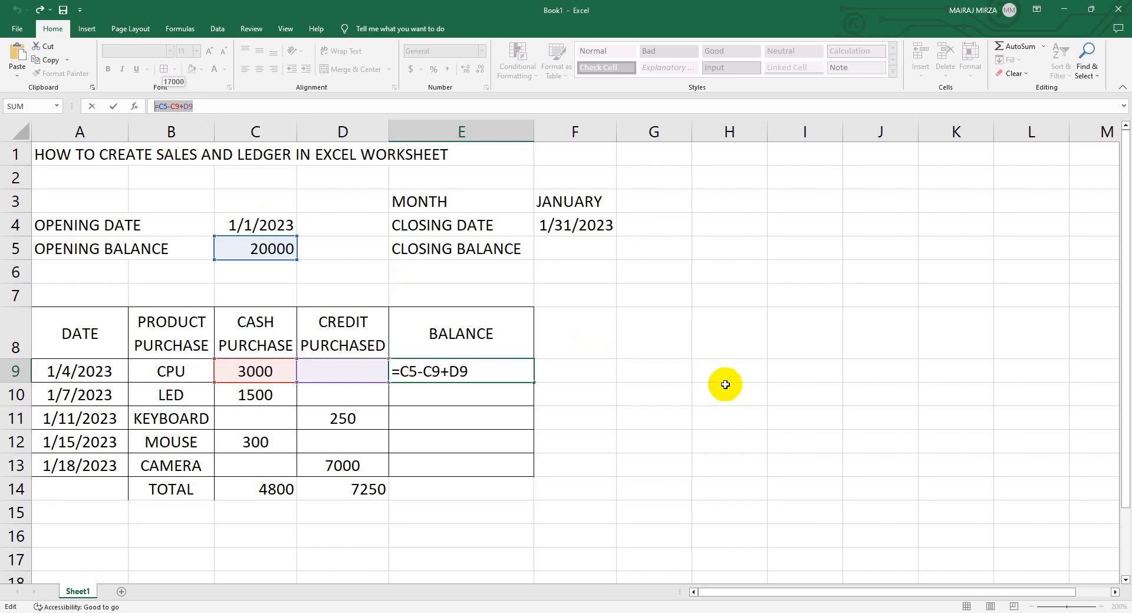
{"action": "left_click", "coordinate": [678, 371]}
{"action": "key", "text": "Escape"}
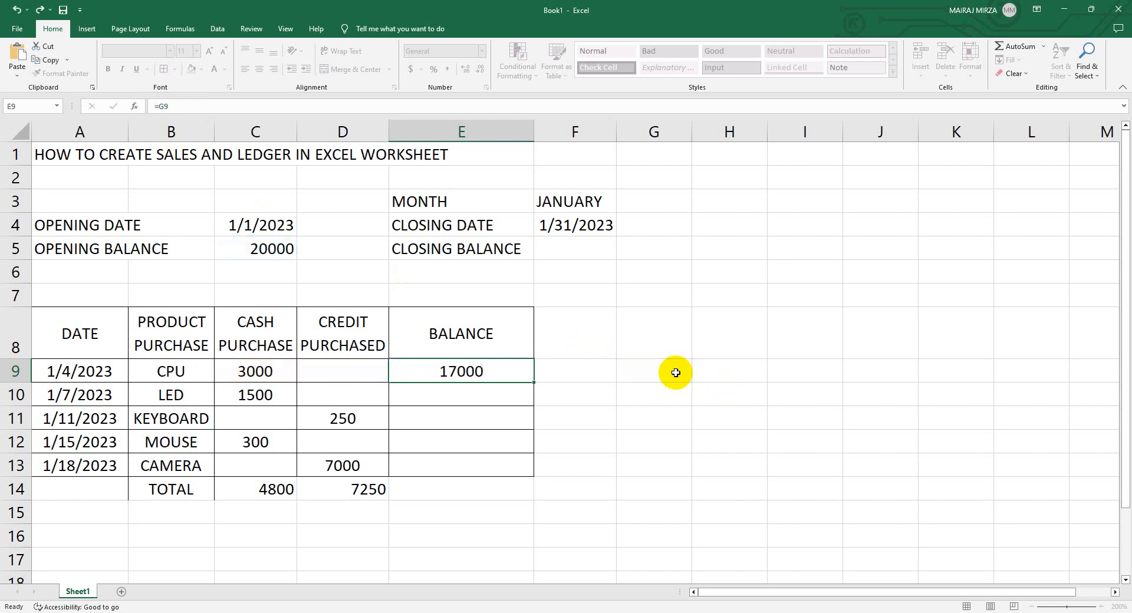
{"action": "double_click", "coordinate": [668, 371]}
{"action": "key", "text": "ctrl+v"}
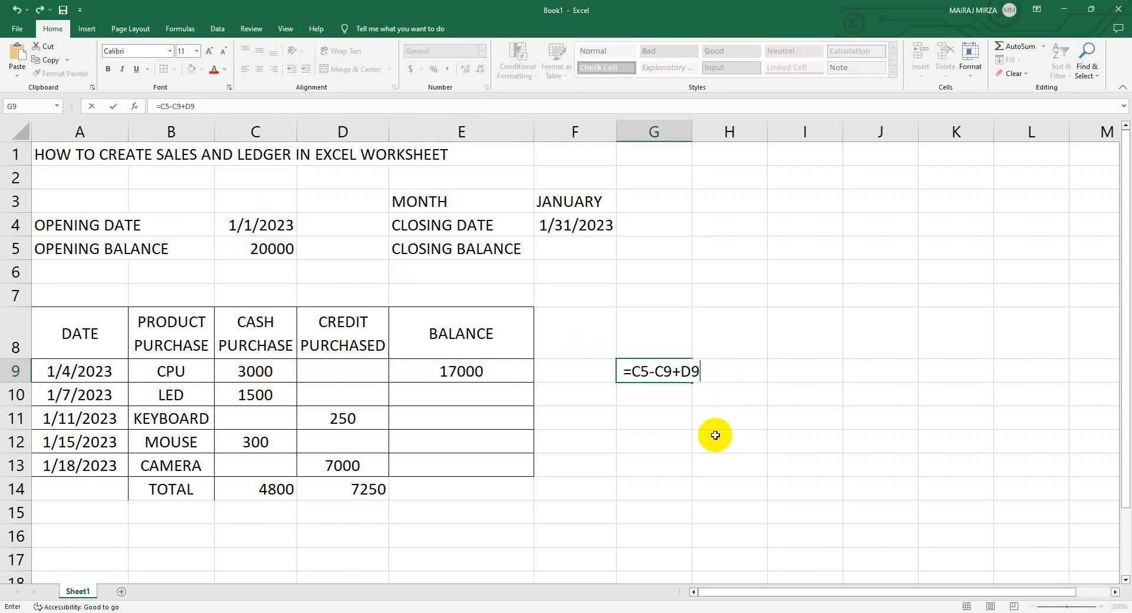
{"action": "left_click", "coordinate": [685, 435]}
{"action": "left_click", "coordinate": [663, 371]}
Step: Calculate the LED balance in E10 with =E9-C10+D10 and fill the formula down to E13
{"action": "left_click", "coordinate": [480, 371]}
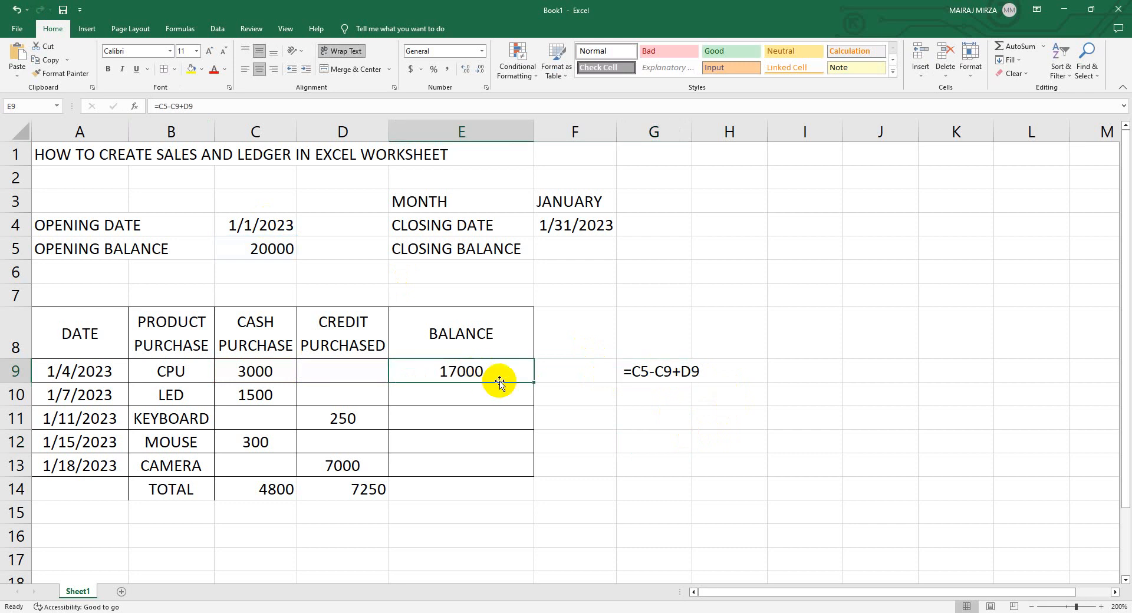
{"action": "left_click", "coordinate": [472, 391]}
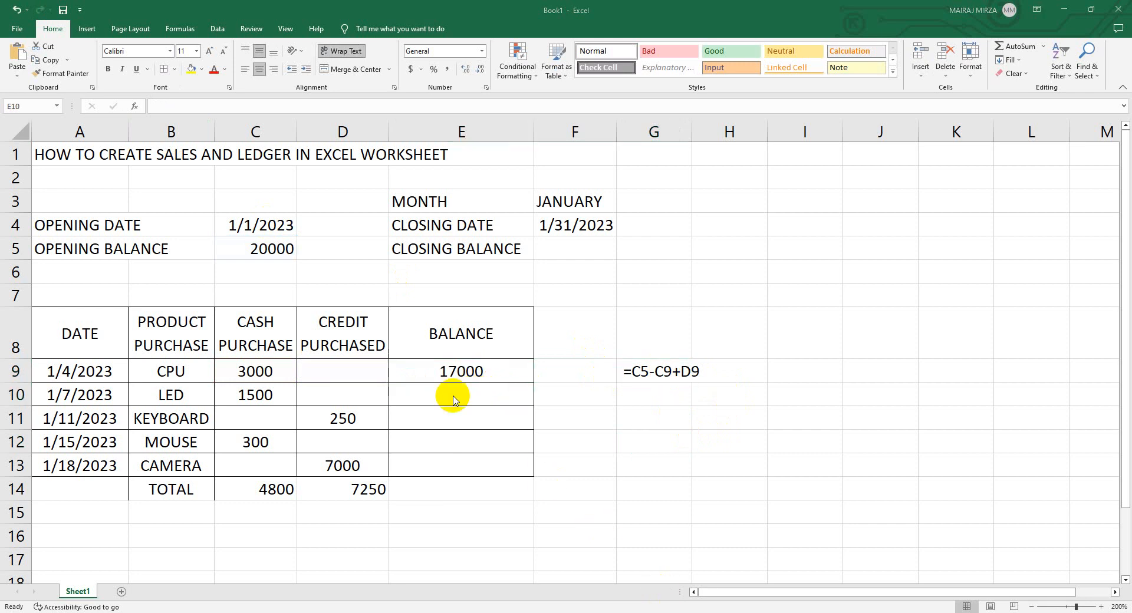
{"action": "left_click", "coordinate": [462, 399]}
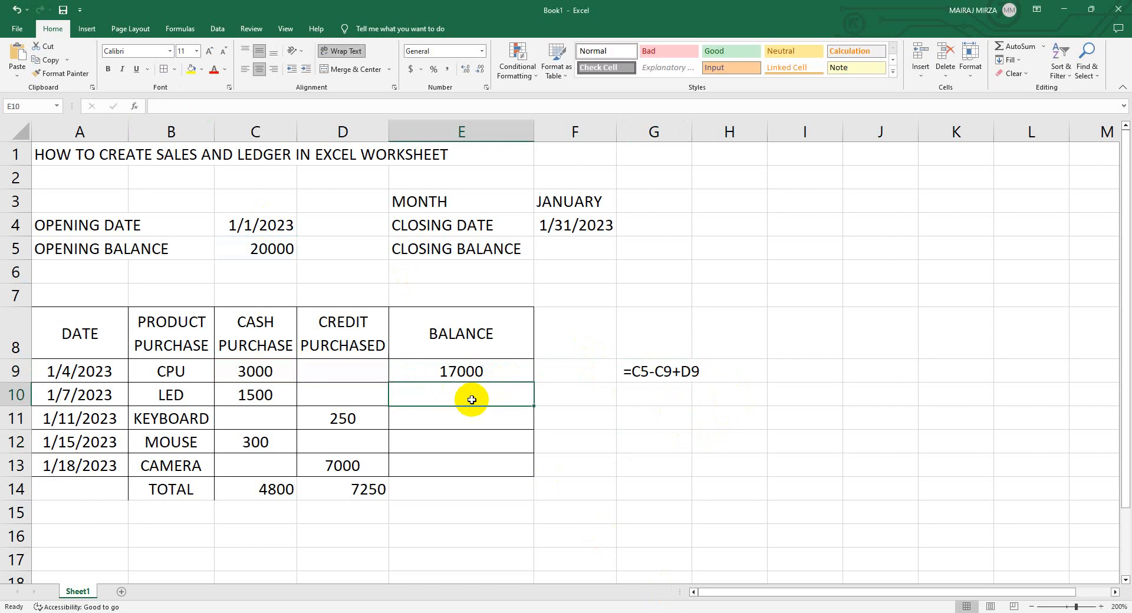
{"action": "type", "text": "="}
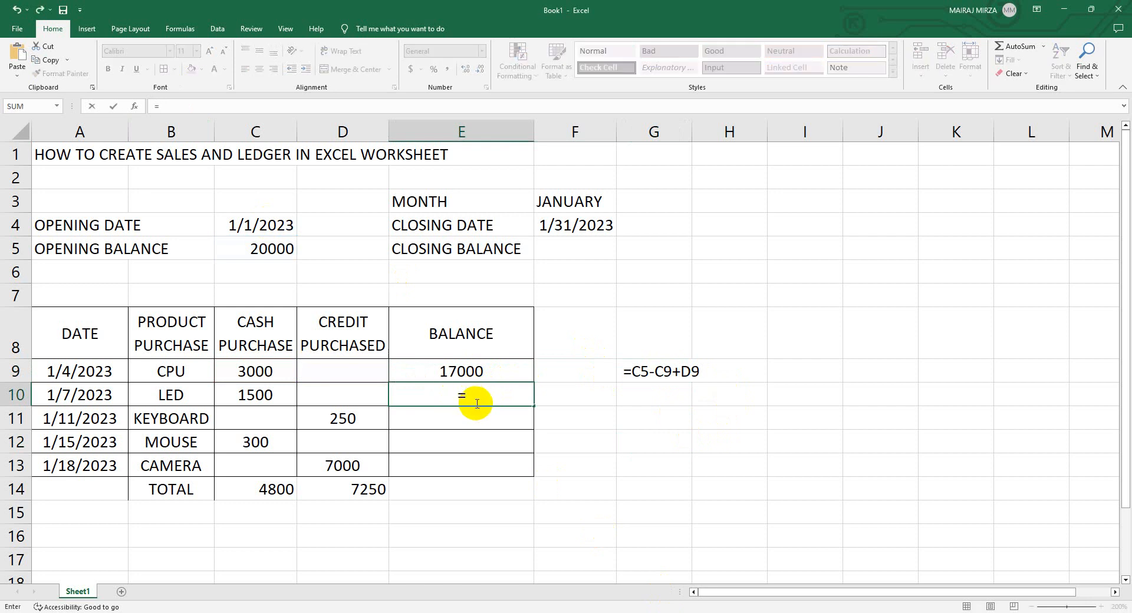
{"action": "left_click", "coordinate": [454, 371]}
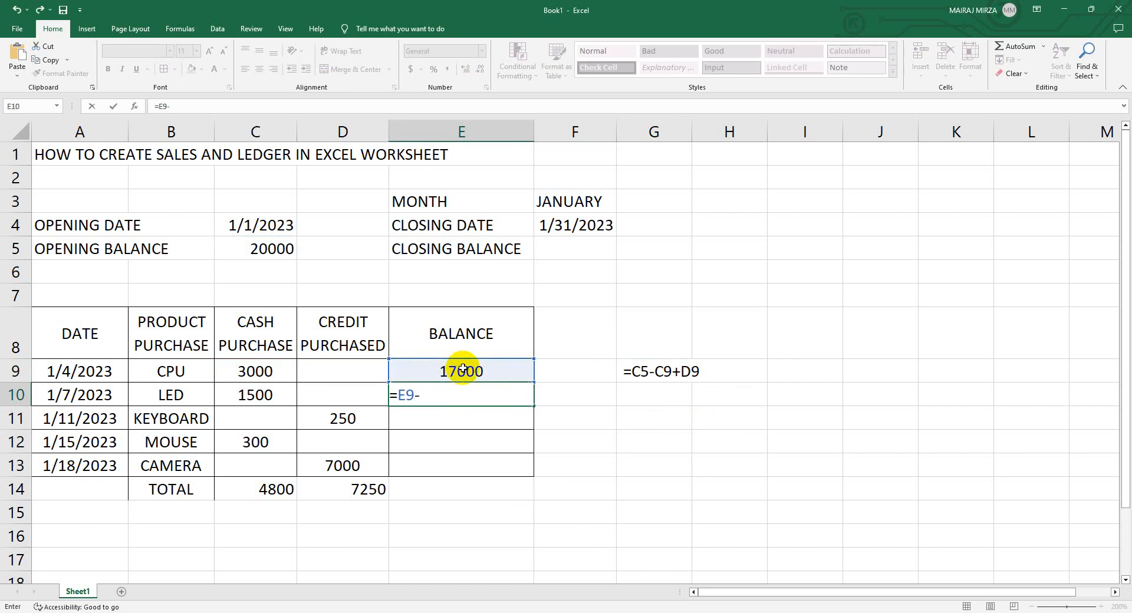
{"action": "type", "text": "-"}
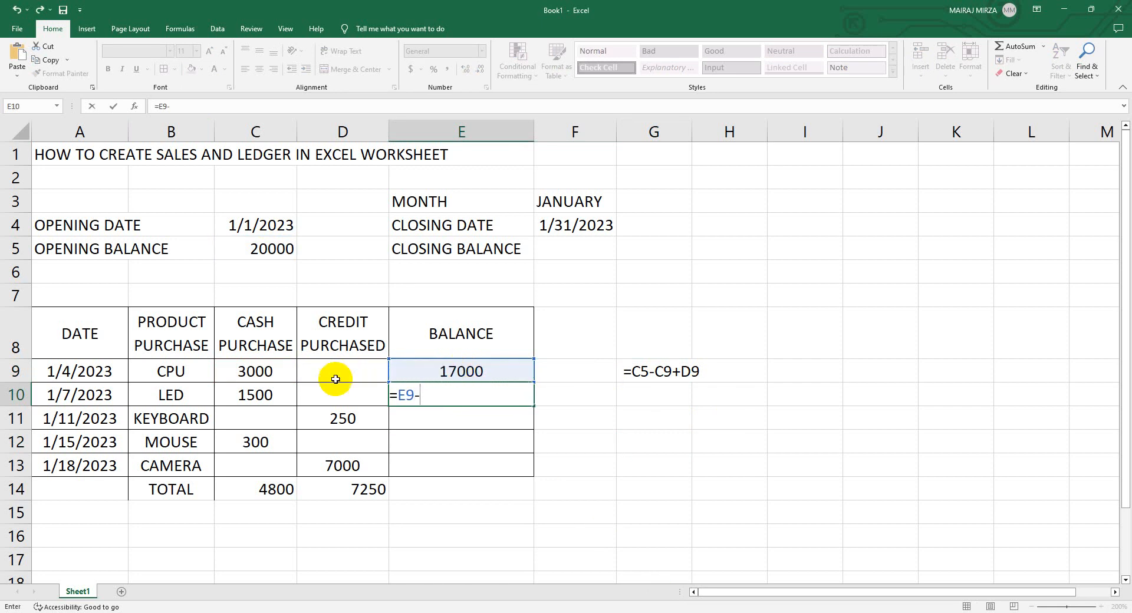
{"action": "left_click", "coordinate": [254, 395]}
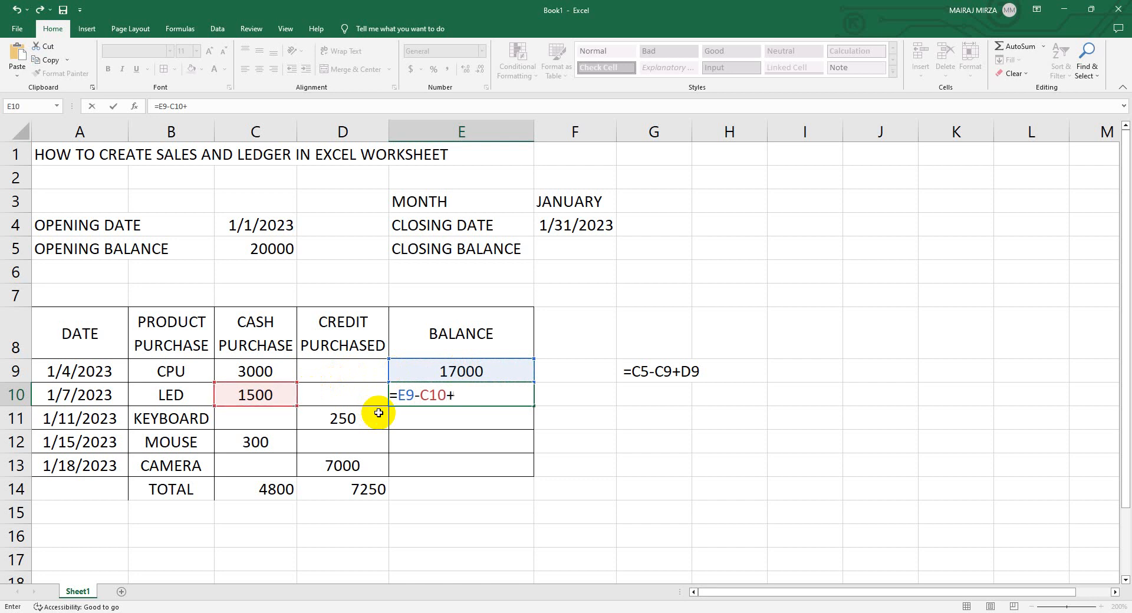
{"action": "left_click", "coordinate": [331, 393]}
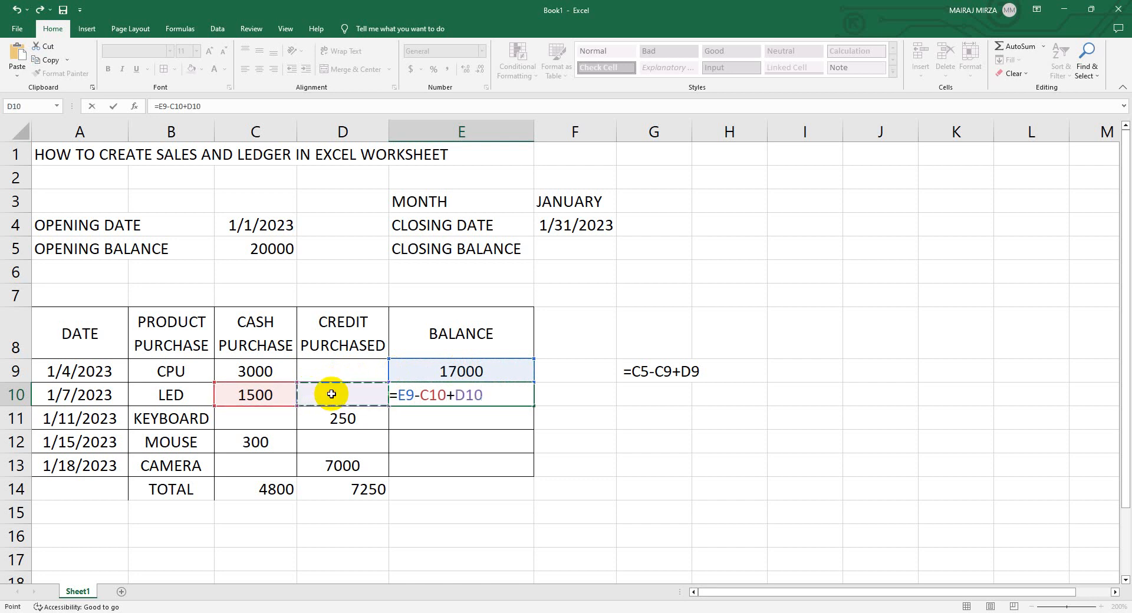
{"action": "key", "text": "Return"}
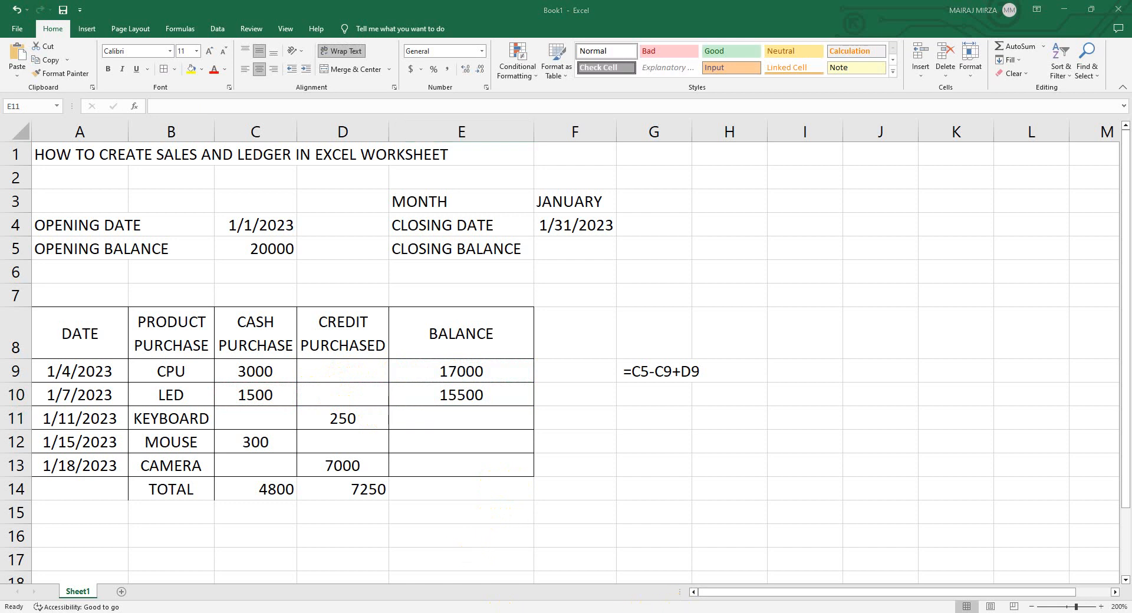
{"action": "left_click", "coordinate": [485, 395]}
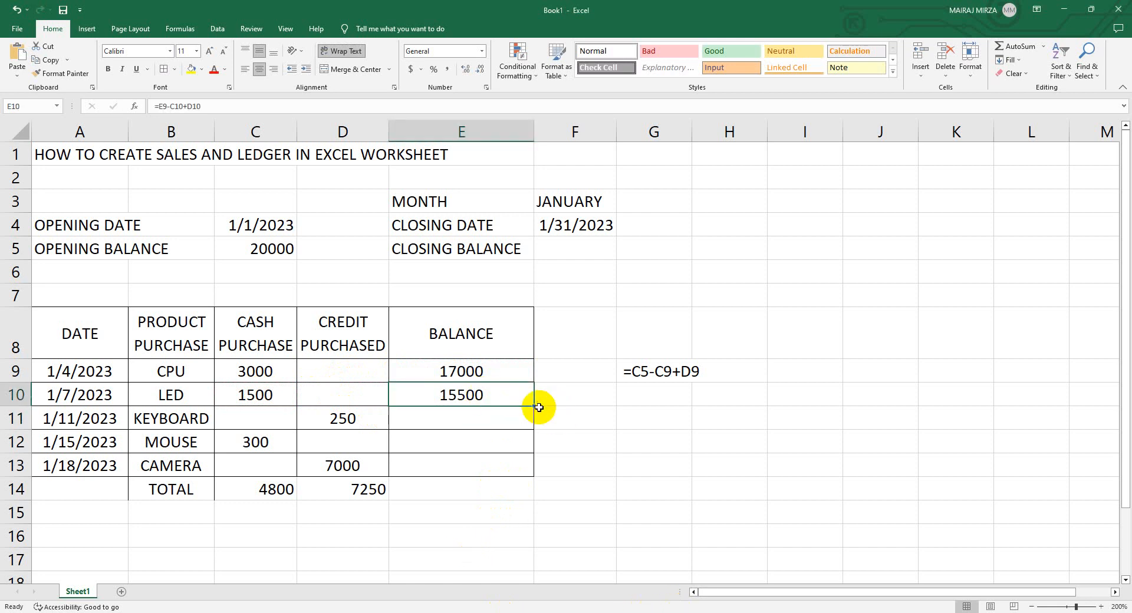
{"action": "left_click_drag", "start_coordinate": [535, 407], "coordinate": [529, 471]}
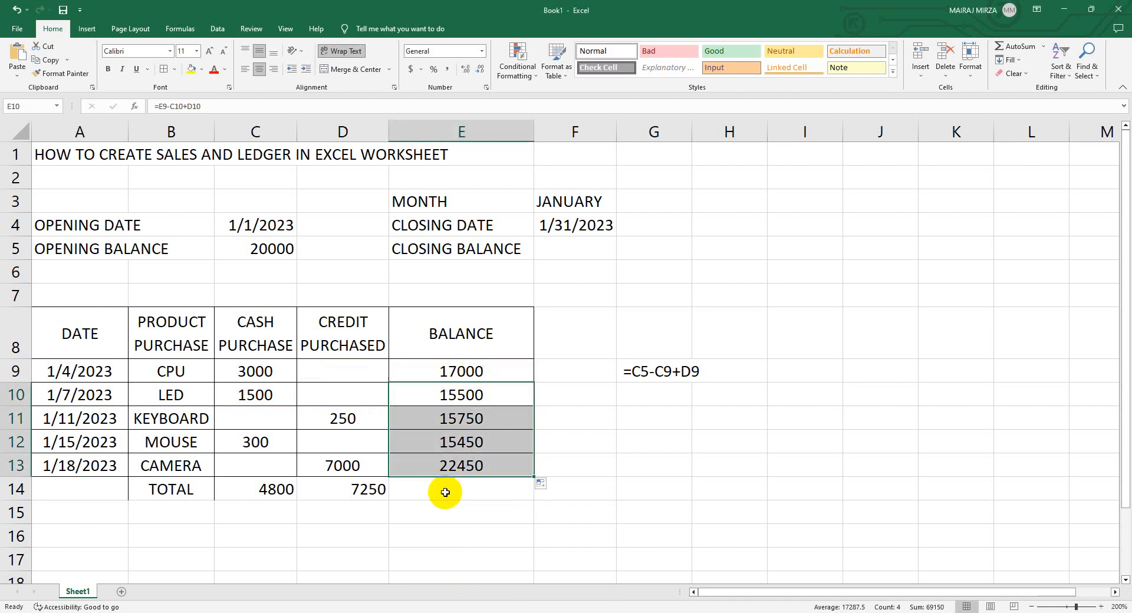
Step: Start a formula in E14 for the TOTAL row's balance
{"action": "left_click", "coordinate": [446, 493]}
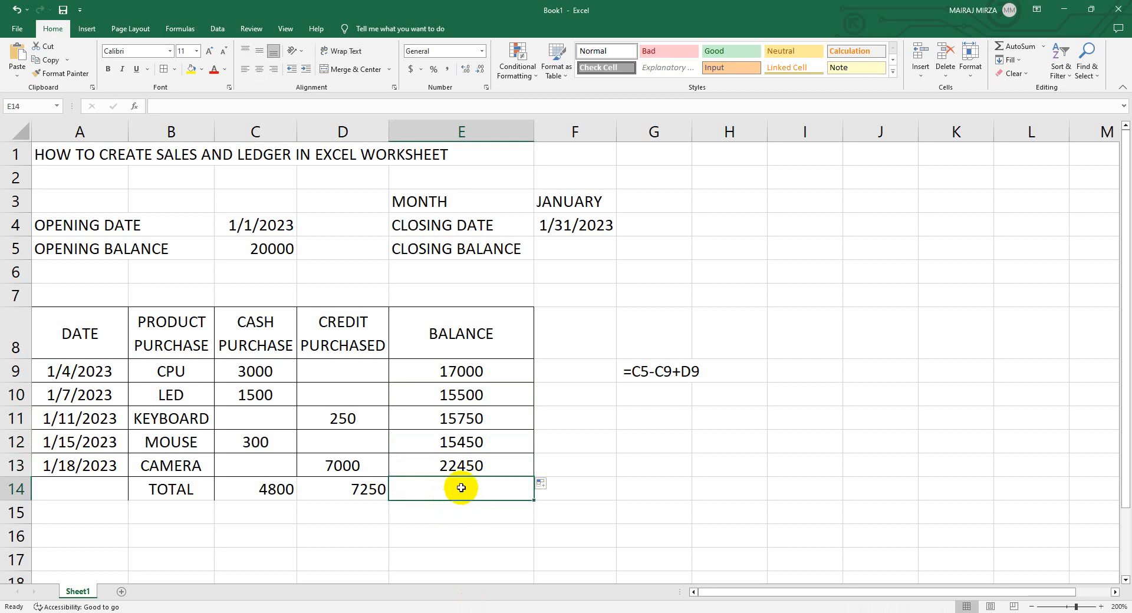
{"action": "type", "text": "="}
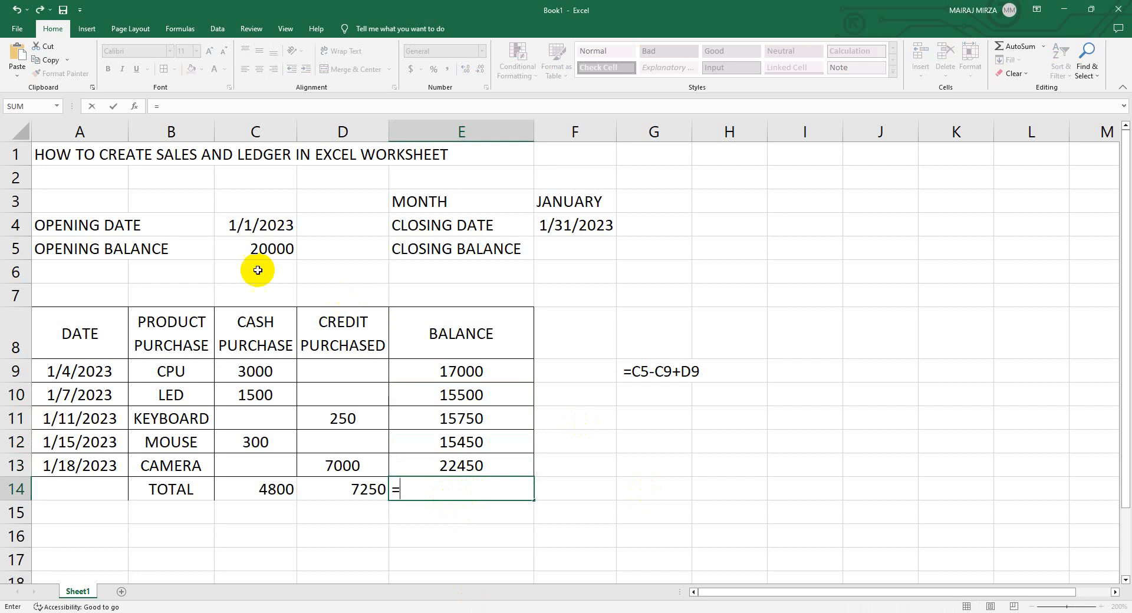
Step: Complete the total row's balance in E14 with the formula =C5-C14+D14
{"action": "left_click", "coordinate": [252, 249]}
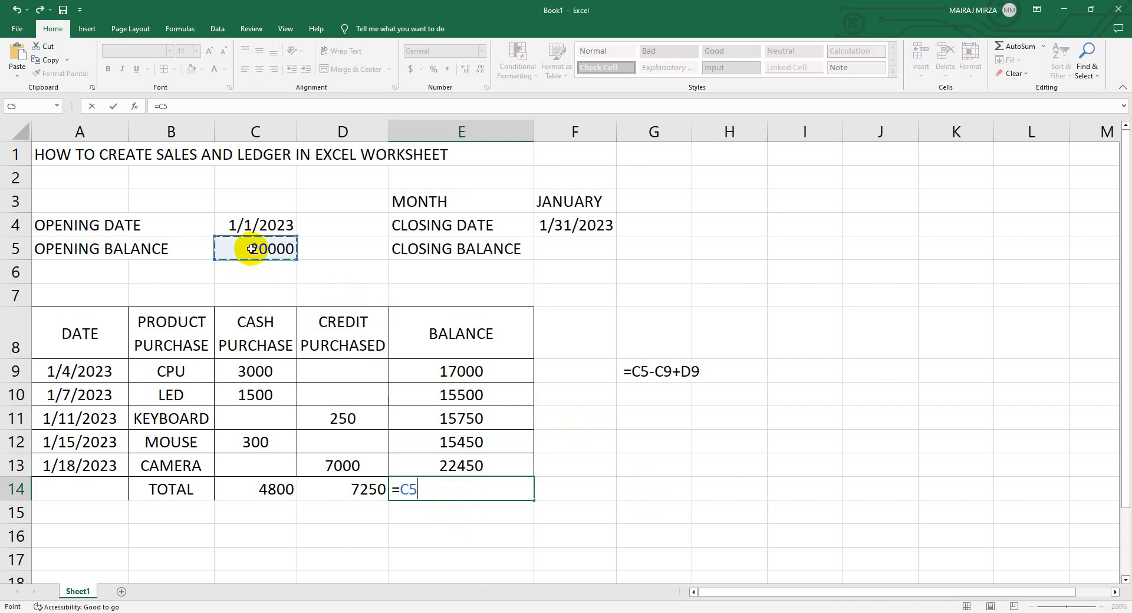
{"action": "type", "text": "-"}
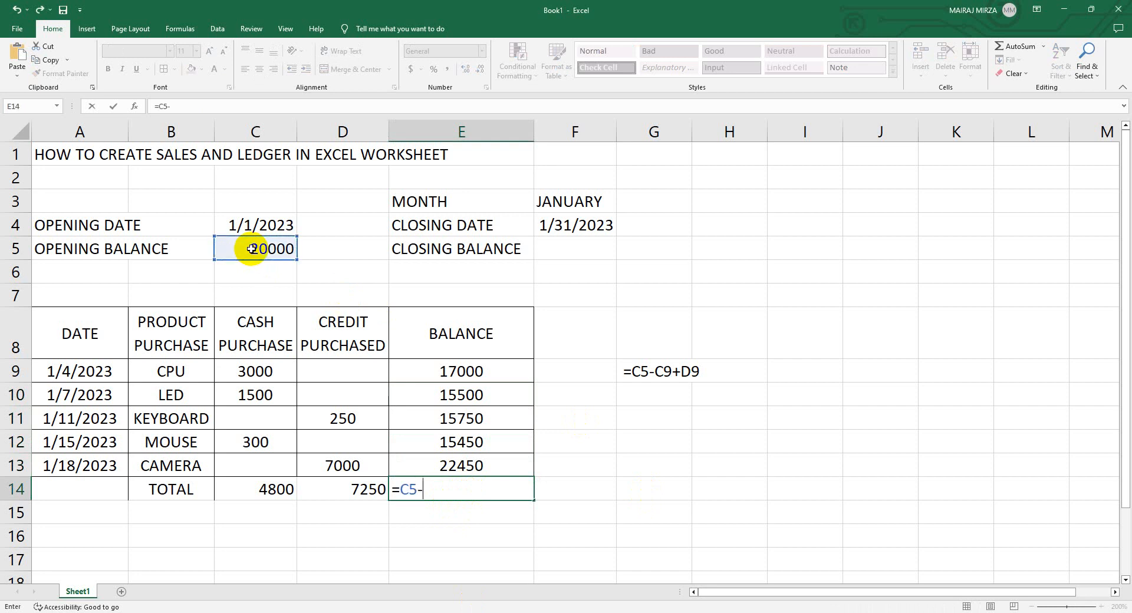
{"action": "left_click", "coordinate": [256, 490]}
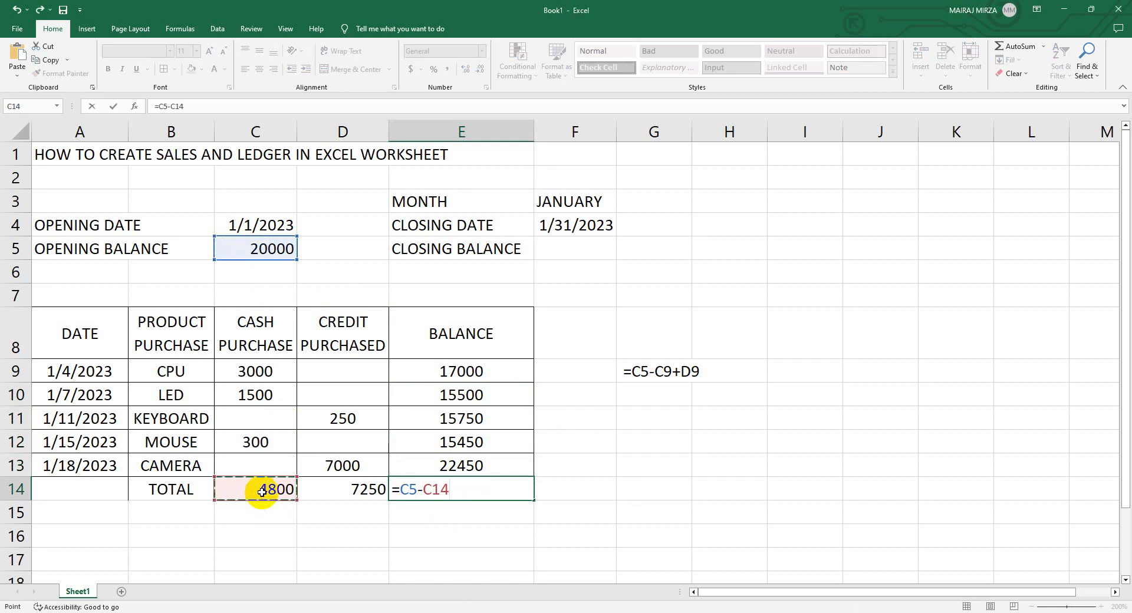
{"action": "type", "text": "+"}
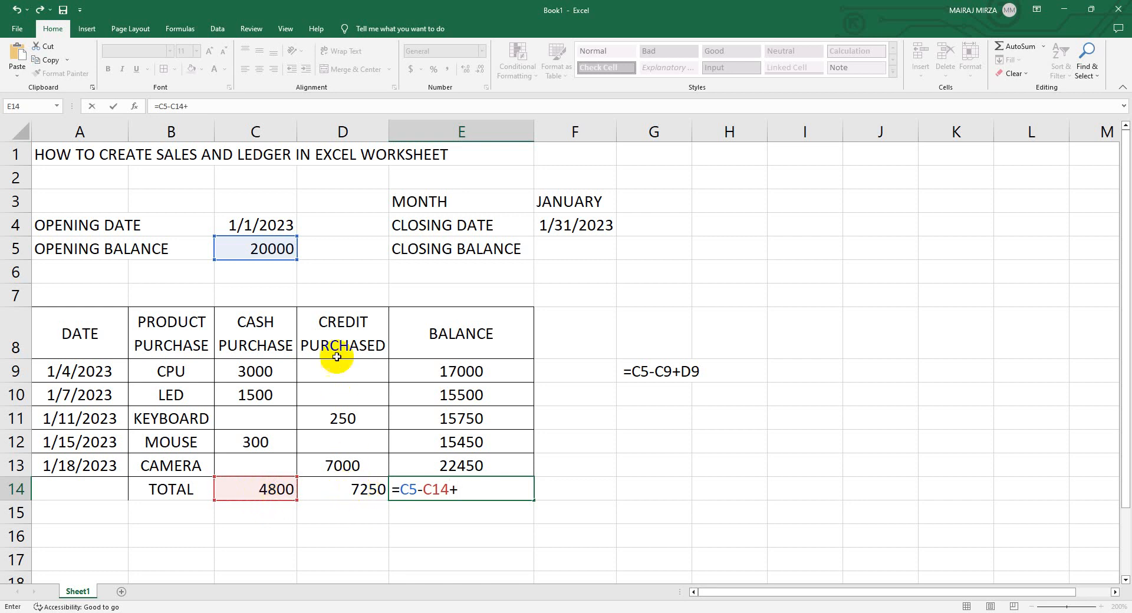
{"action": "left_click", "coordinate": [349, 493]}
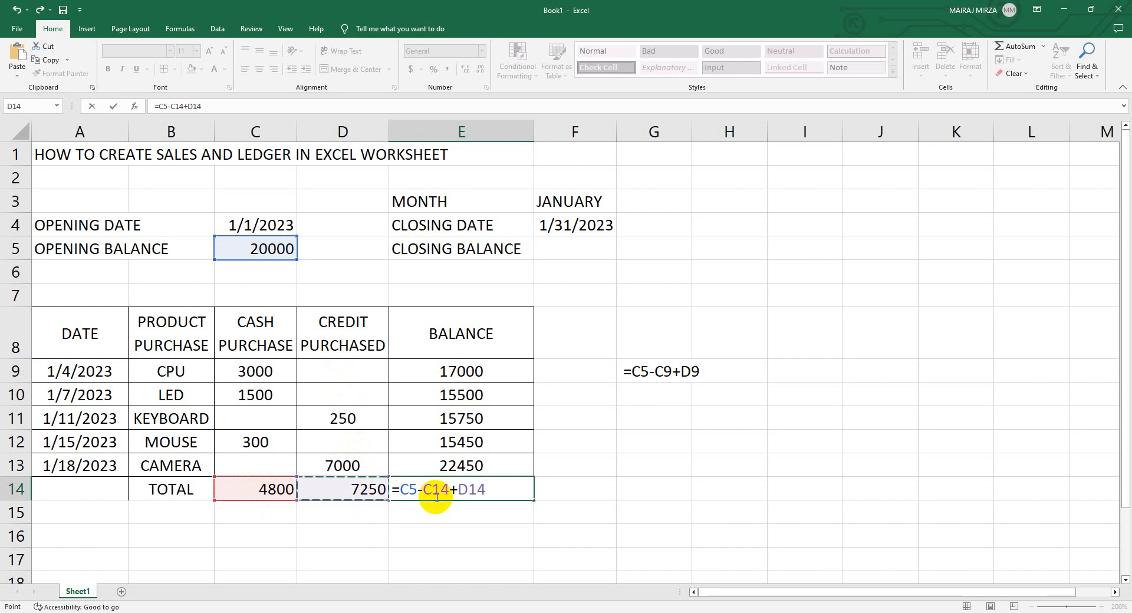
{"action": "key", "text": "Return"}
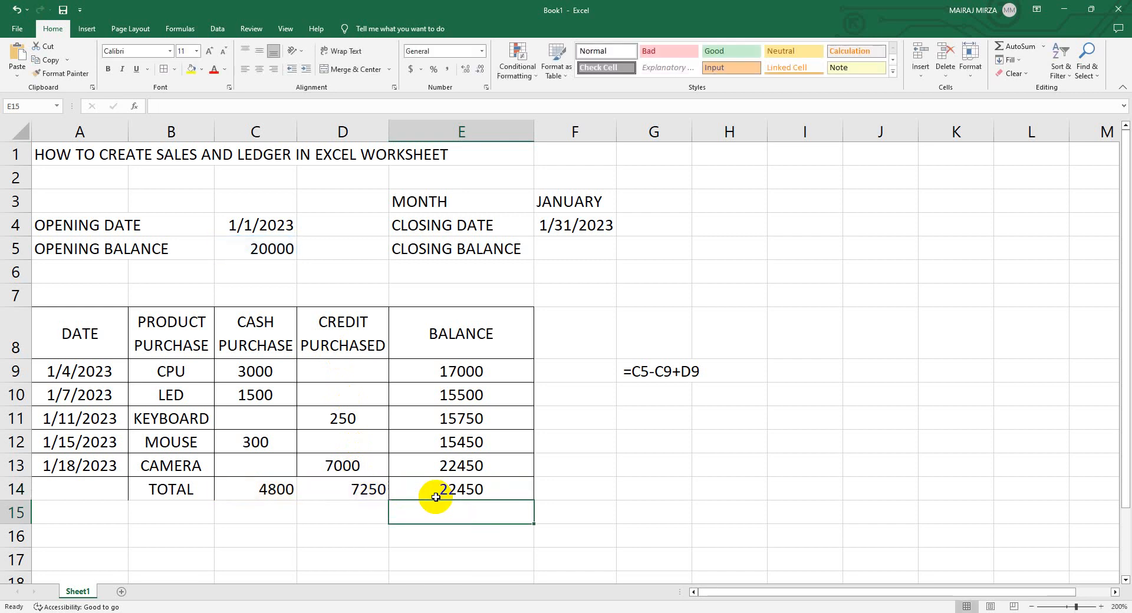
{"action": "left_click", "coordinate": [481, 491]}
{"action": "left_click", "coordinate": [480, 466]}
{"action": "left_click", "coordinate": [481, 488]}
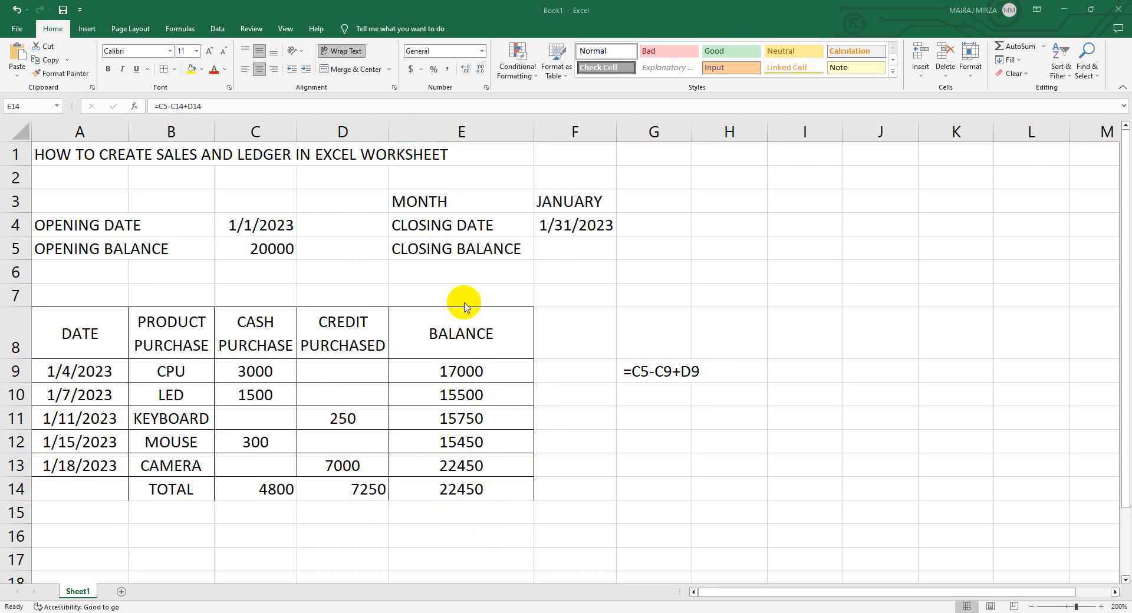
Step: Link the closing balance in F5 to the total balance with the formula =E14
{"action": "left_click", "coordinate": [580, 249]}
{"action": "type", "text": "="}
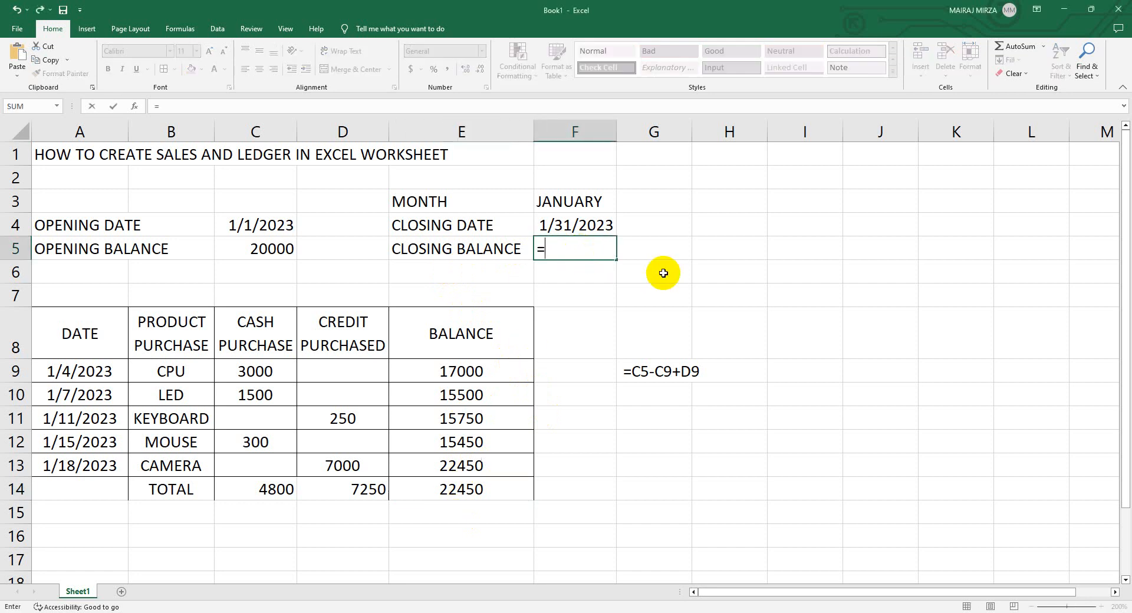
{"action": "left_click", "coordinate": [477, 489]}
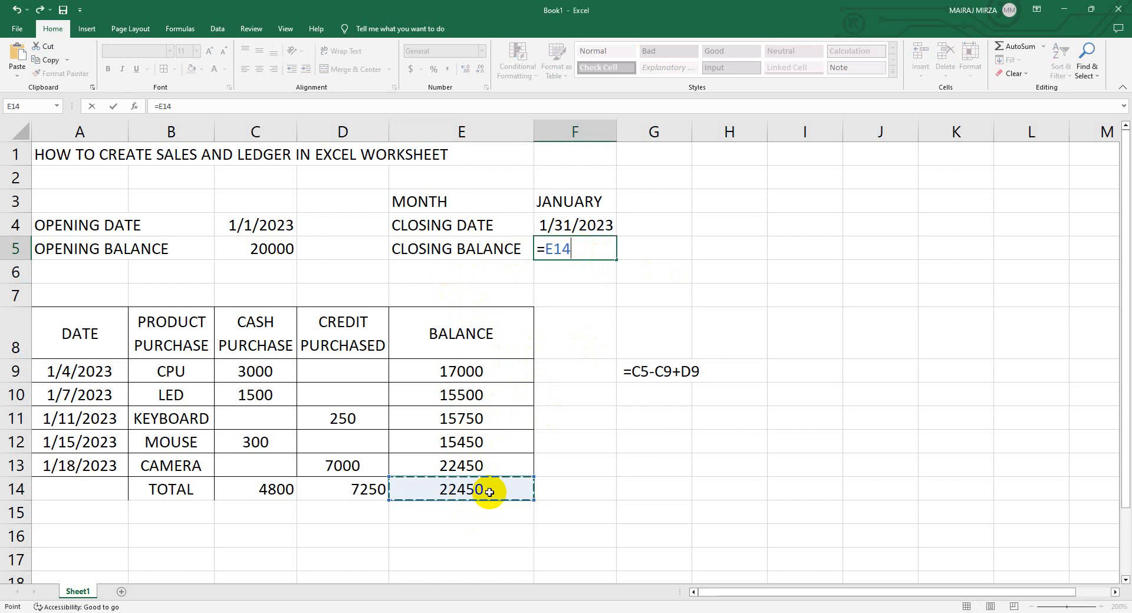
{"action": "key", "text": "Return"}
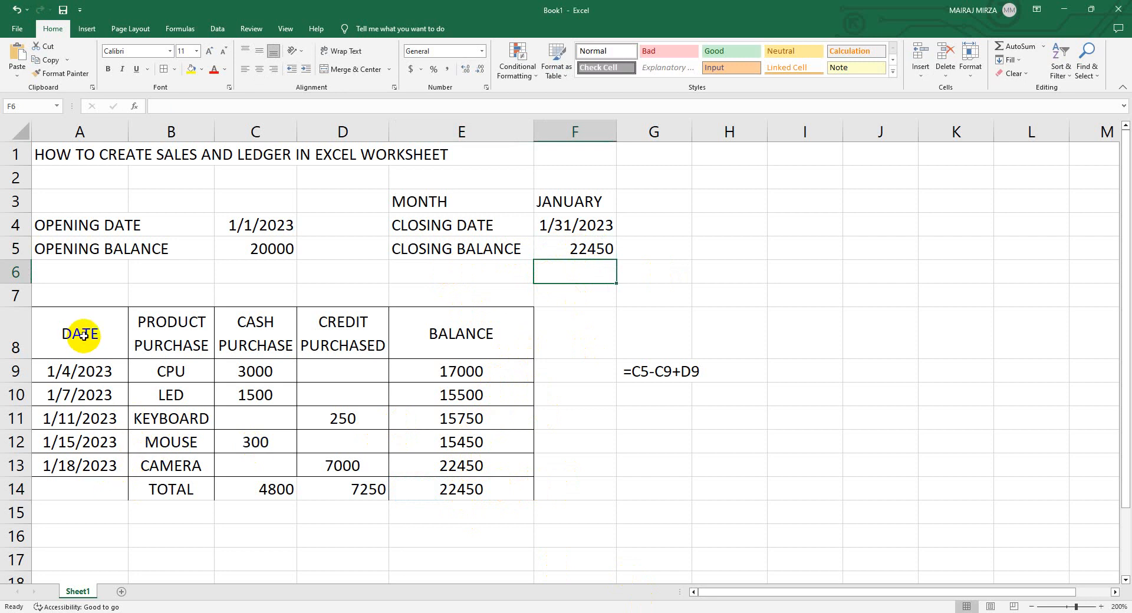
Step: Apply thick outside borders to the ledger table A8:E14 and to its total row A14:E14
{"action": "left_click_drag", "start_coordinate": [84, 330], "coordinate": [492, 492]}
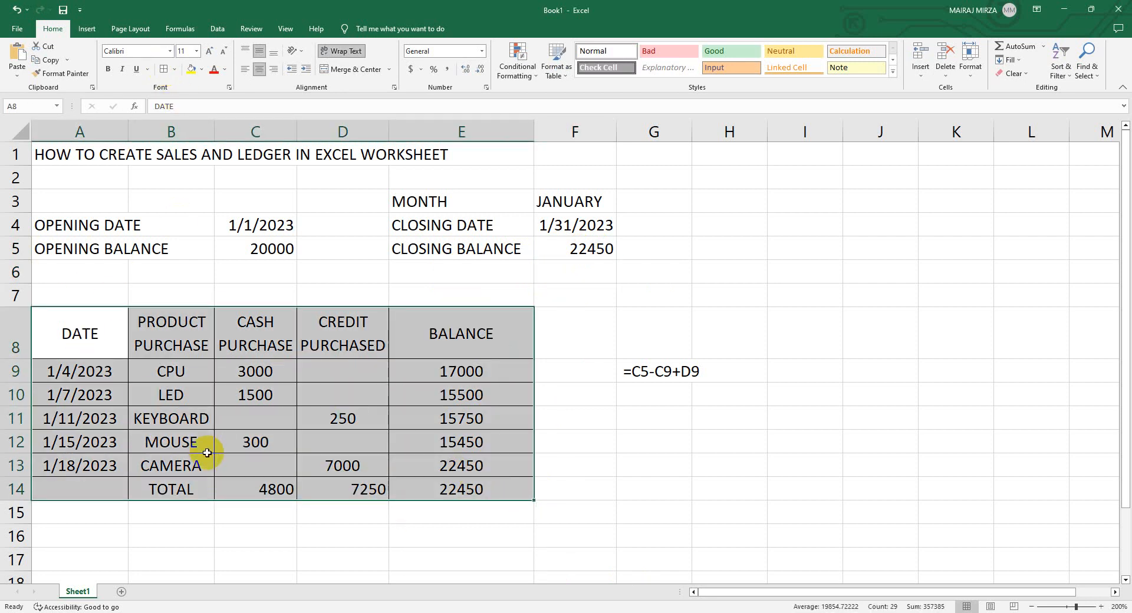
{"action": "left_click", "coordinate": [177, 489]}
{"action": "left_click_drag", "start_coordinate": [94, 336], "coordinate": [451, 488]}
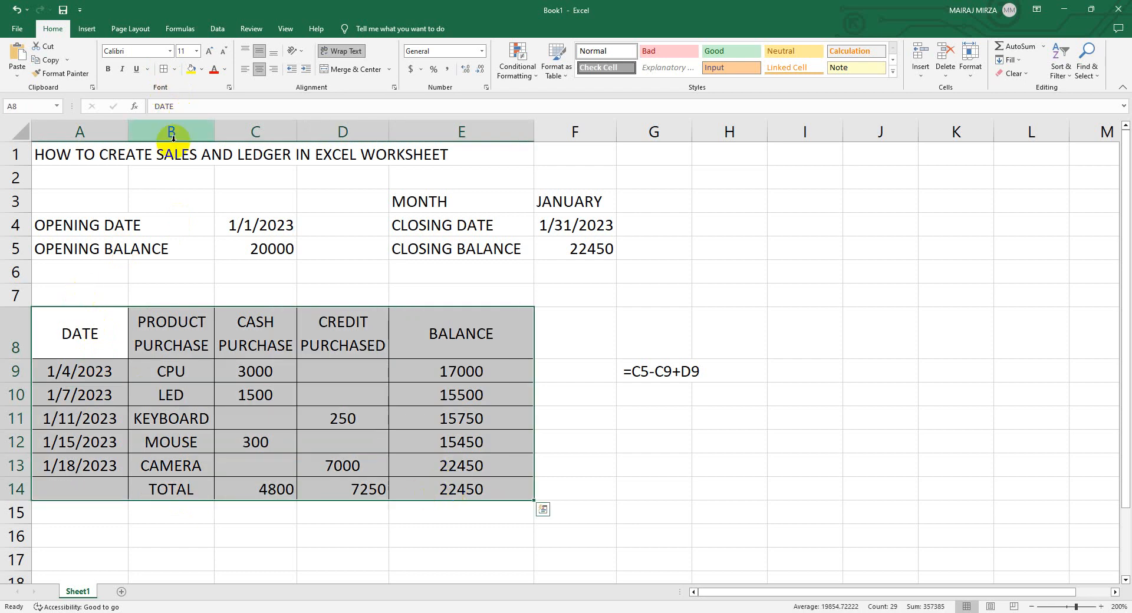
{"action": "left_click", "coordinate": [174, 69]}
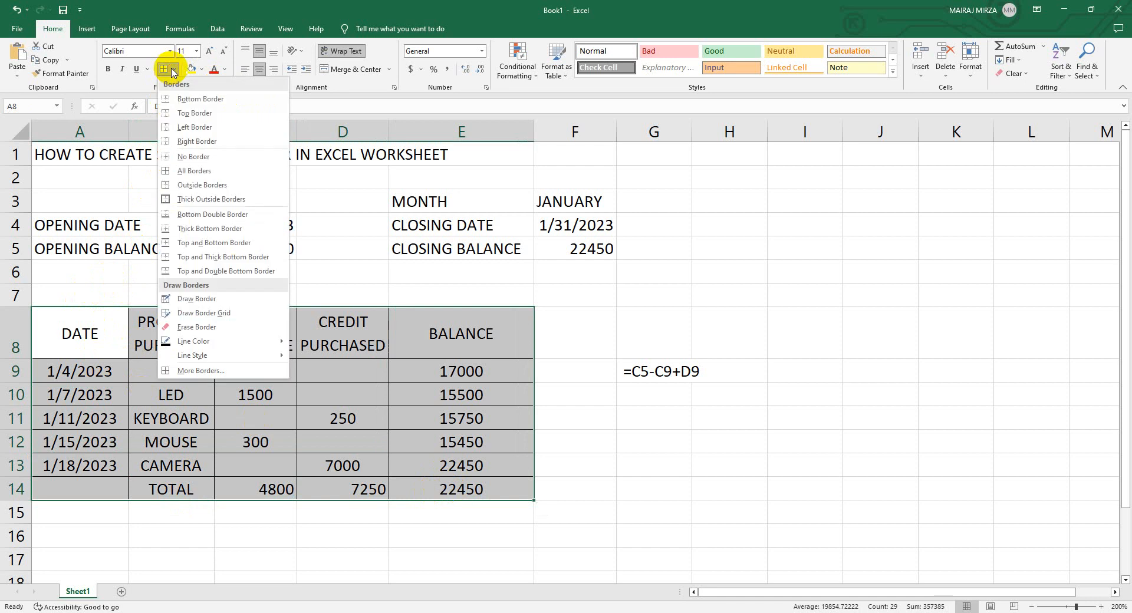
{"action": "left_click", "coordinate": [173, 199]}
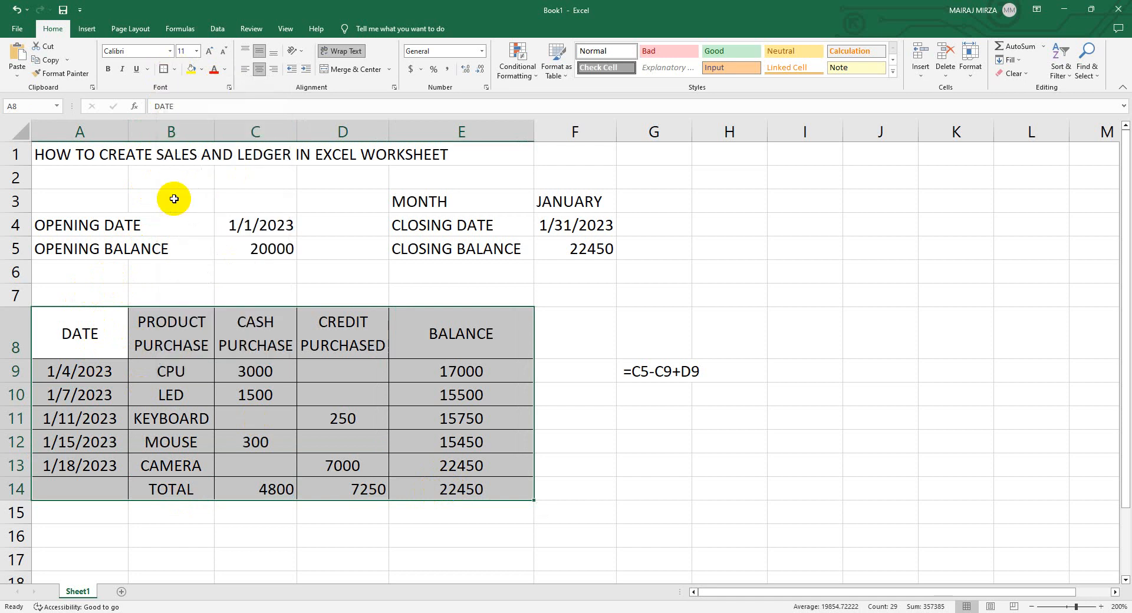
{"action": "left_click", "coordinate": [260, 396]}
{"action": "left_click_drag", "start_coordinate": [88, 491], "coordinate": [458, 490]}
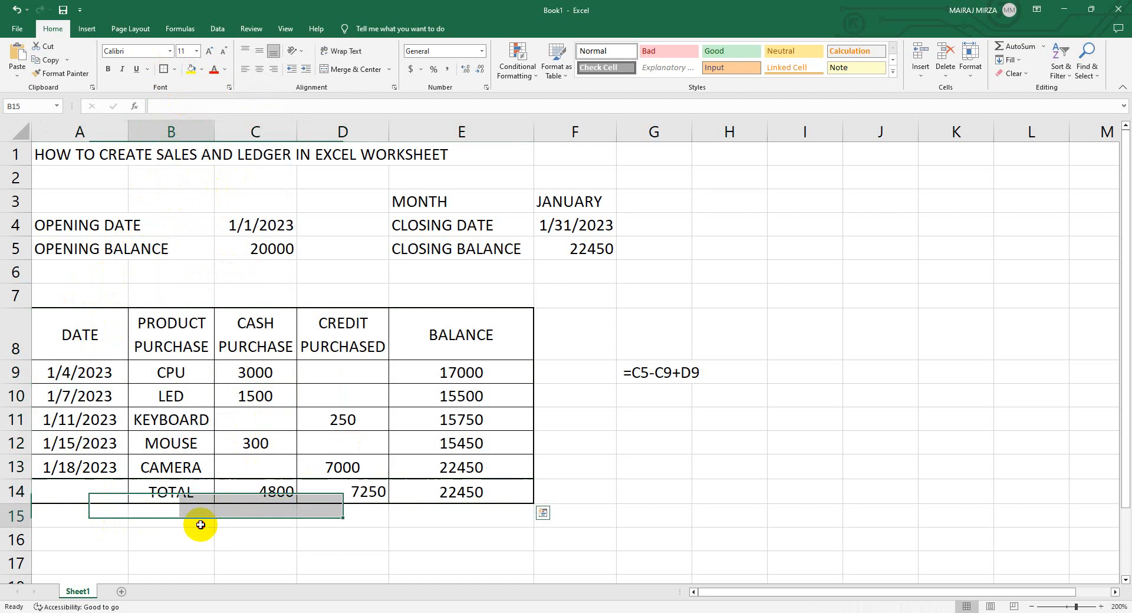
Step: Make the TOTAL label and the totals in B14:E14 bold
{"action": "left_click", "coordinate": [168, 507]}
{"action": "left_click_drag", "start_coordinate": [166, 494], "coordinate": [396, 489]}
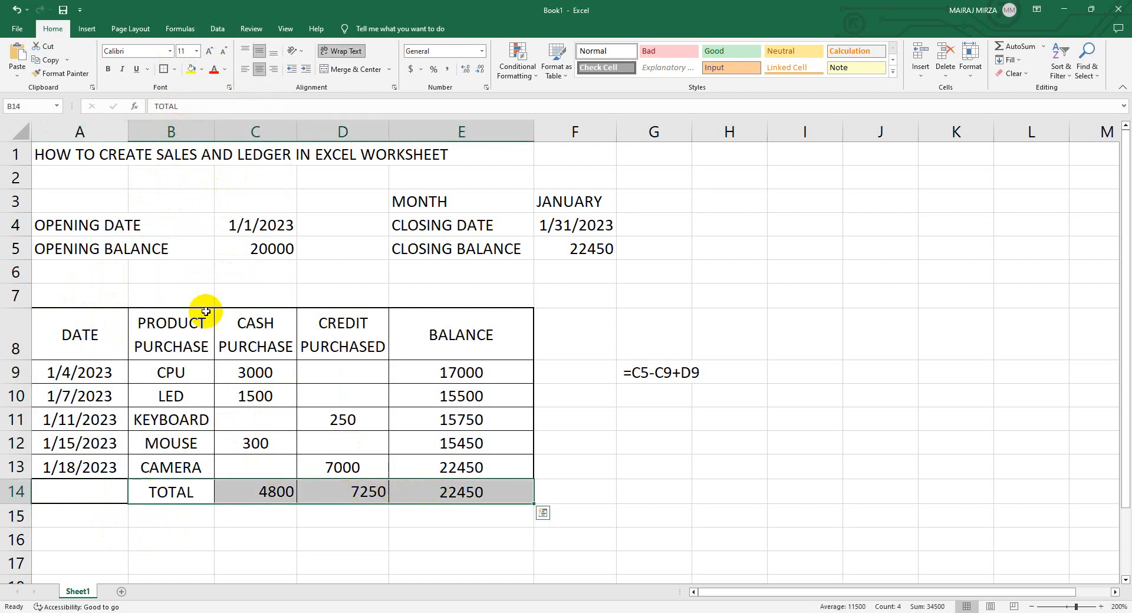
{"action": "left_click", "coordinate": [108, 69]}
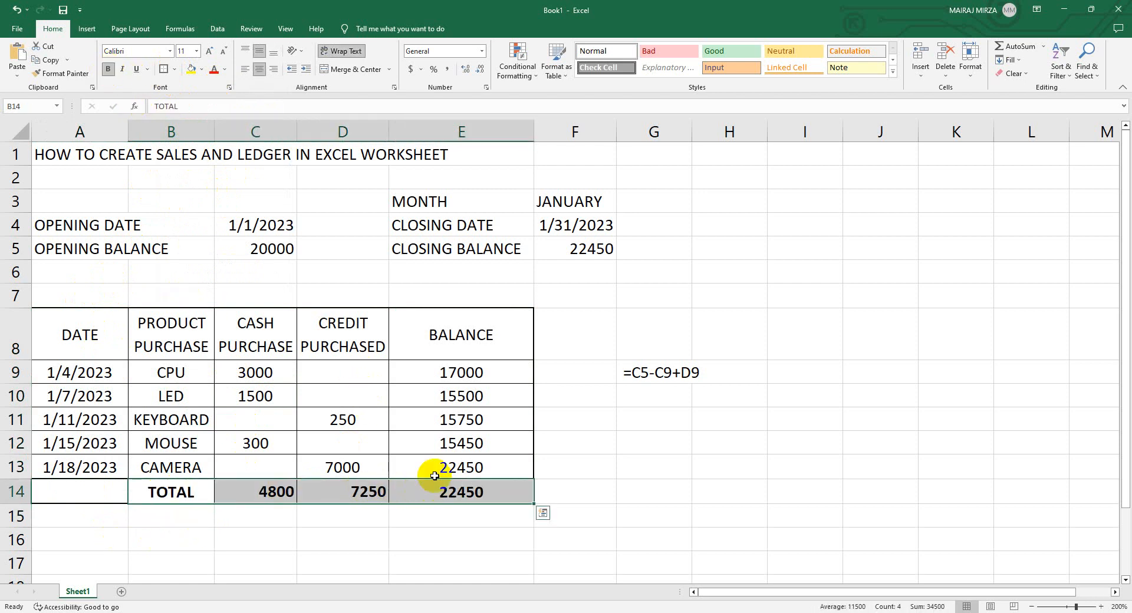
{"action": "left_click", "coordinate": [644, 454]}
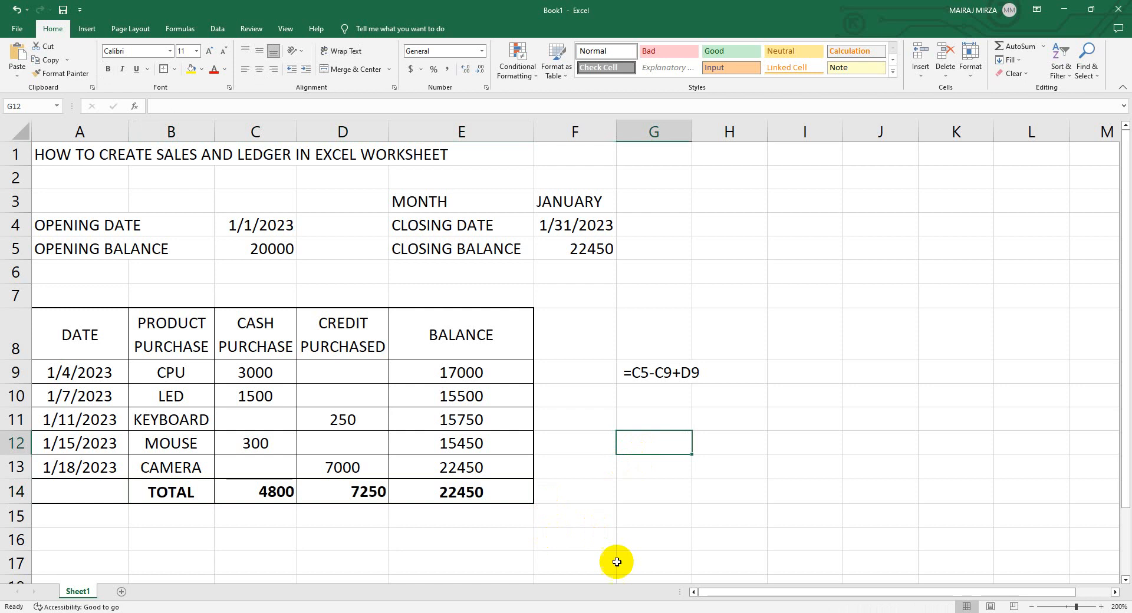
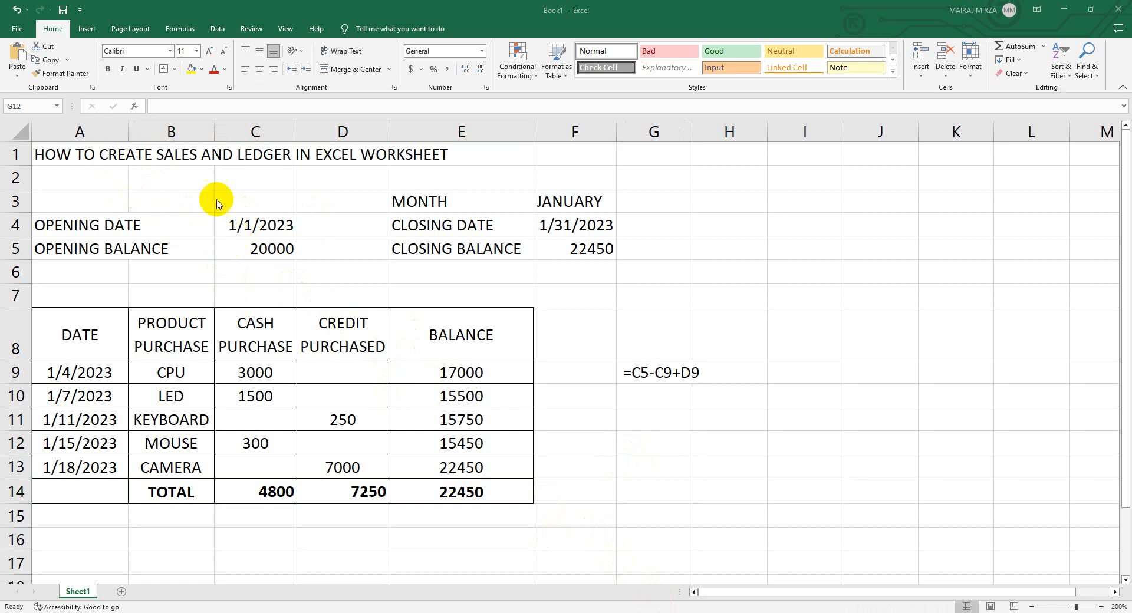
Step: Copy the balance formula =E9-C10+D10 from E10 into G10 as visible text beside the table
{"action": "left_click", "coordinate": [628, 372]}
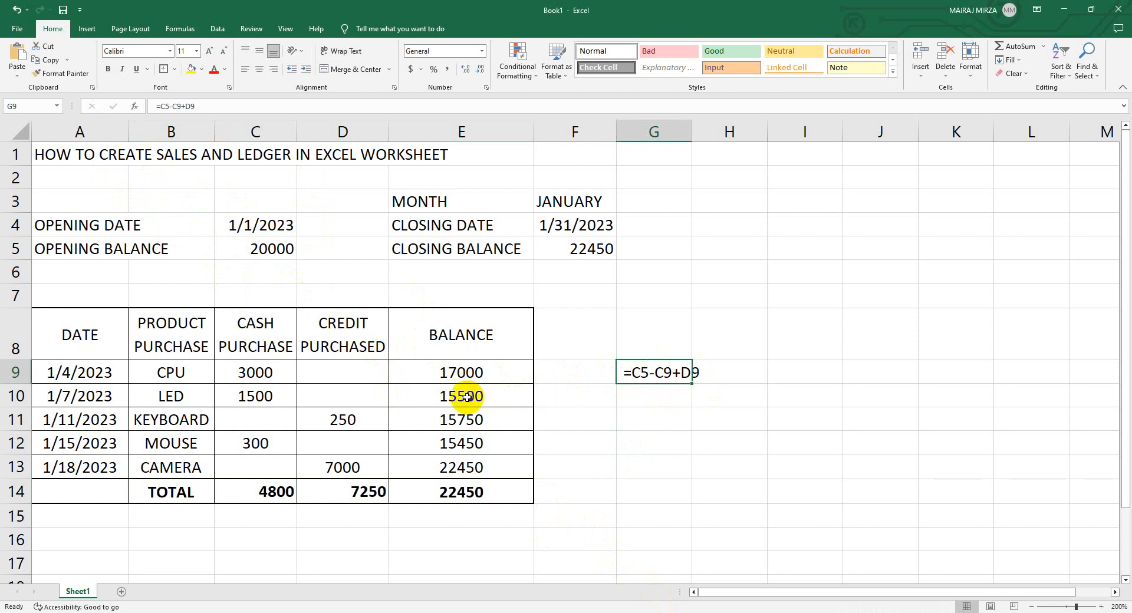
{"action": "left_click", "coordinate": [461, 399]}
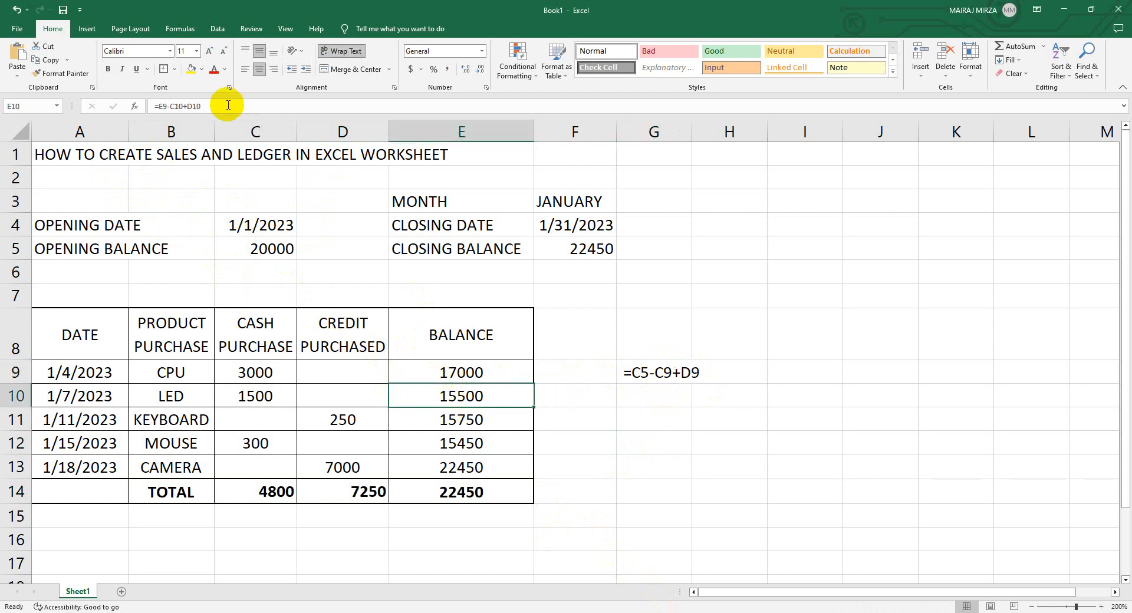
{"action": "left_click_drag", "start_coordinate": [224, 107], "coordinate": [106, 108]}
{"action": "key", "text": "ctrl+c"}
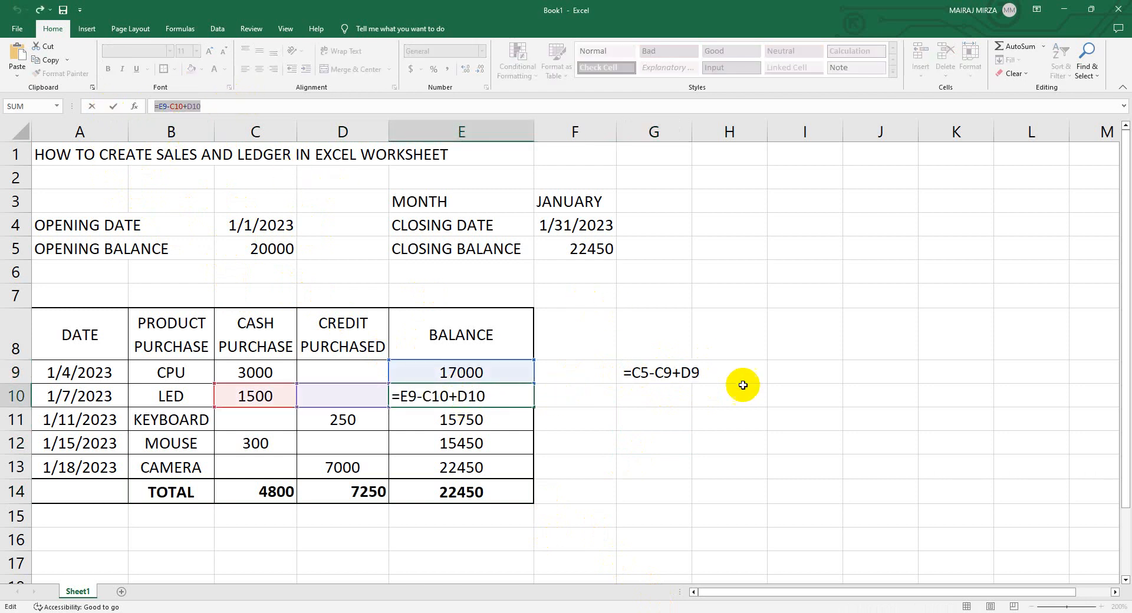
{"action": "left_click", "coordinate": [652, 397]}
{"action": "key", "text": "Escape"}
{"action": "left_click", "coordinate": [651, 399]}
{"action": "double_click", "coordinate": [651, 400]}
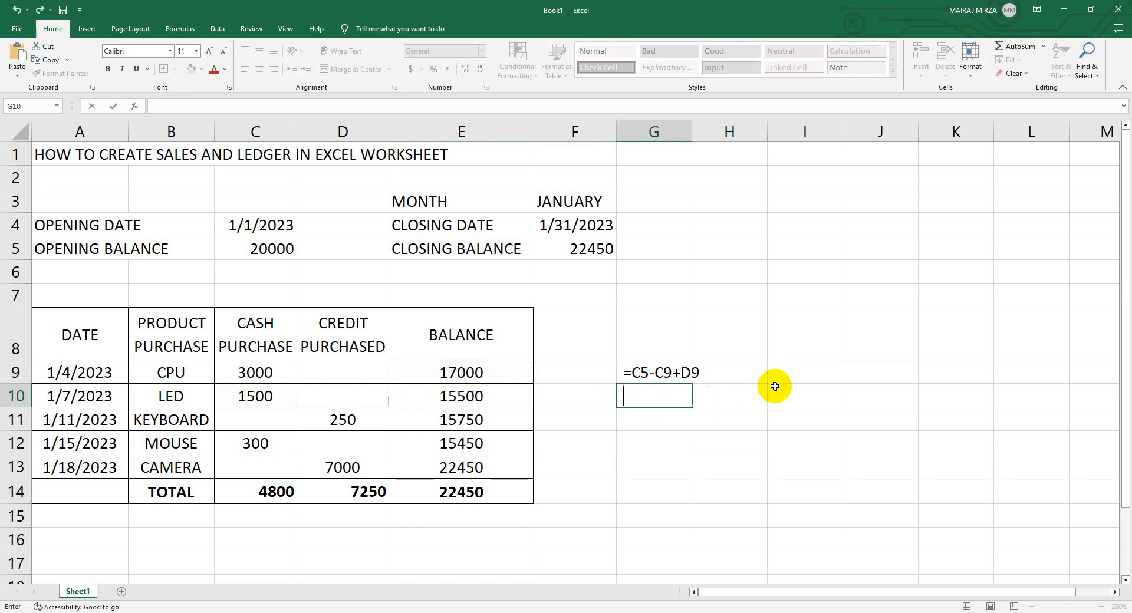
{"action": "key", "text": "ctrl+v"}
{"action": "left_click", "coordinate": [798, 328]}
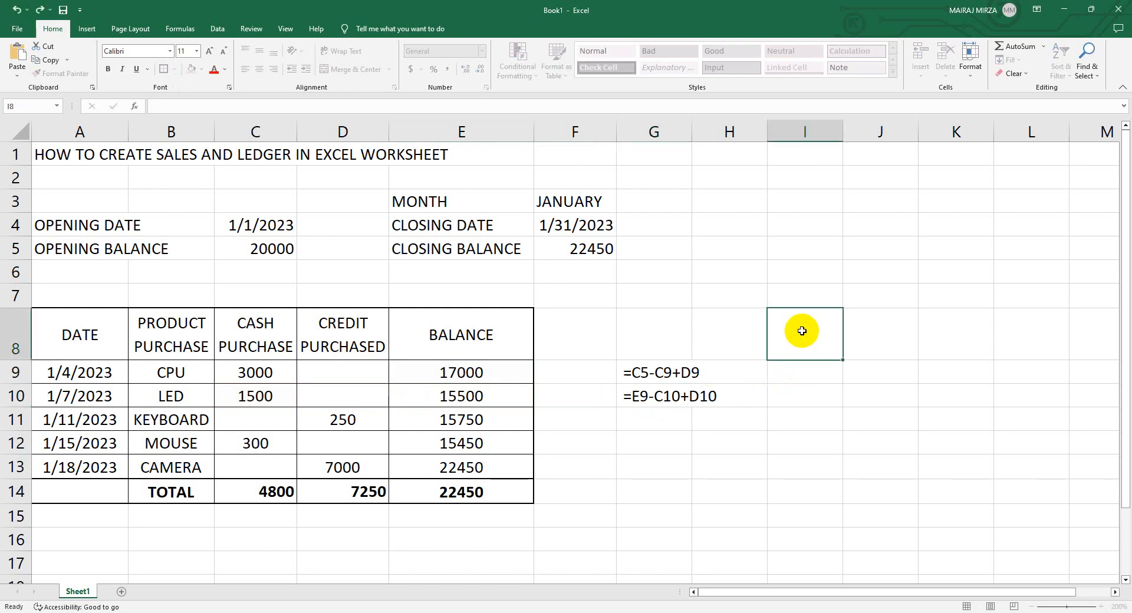
{"action": "left_click", "coordinate": [661, 400]}
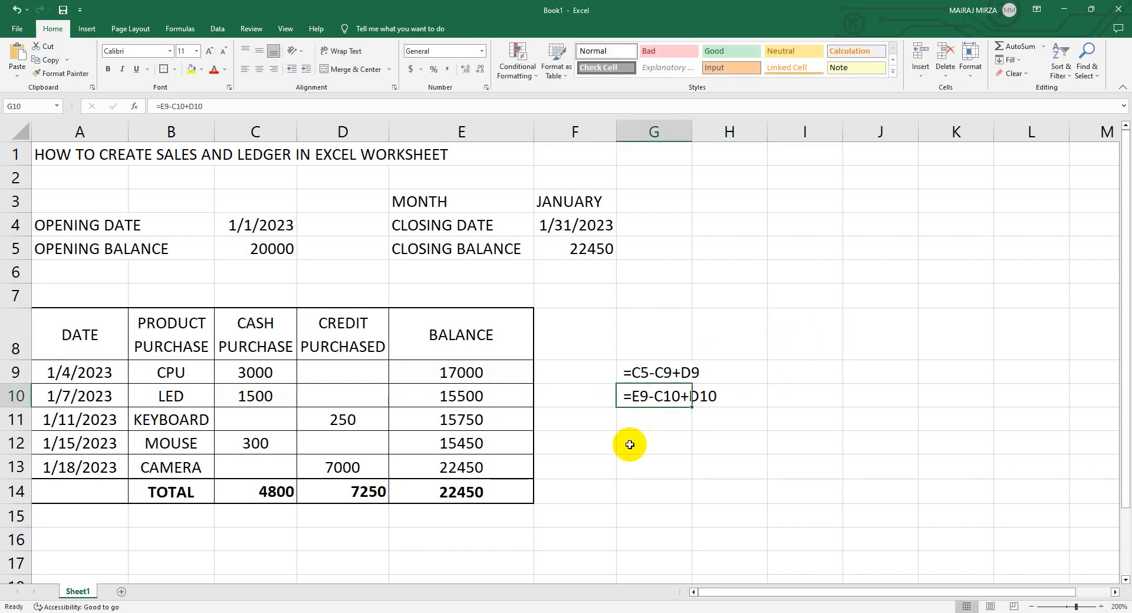
Step: Copy the total balance formula =C5-C14+D14 from E14 into G14 as visible text
{"action": "left_click", "coordinate": [323, 491]}
{"action": "left_click", "coordinate": [254, 492]}
{"action": "left_click", "coordinate": [482, 495]}
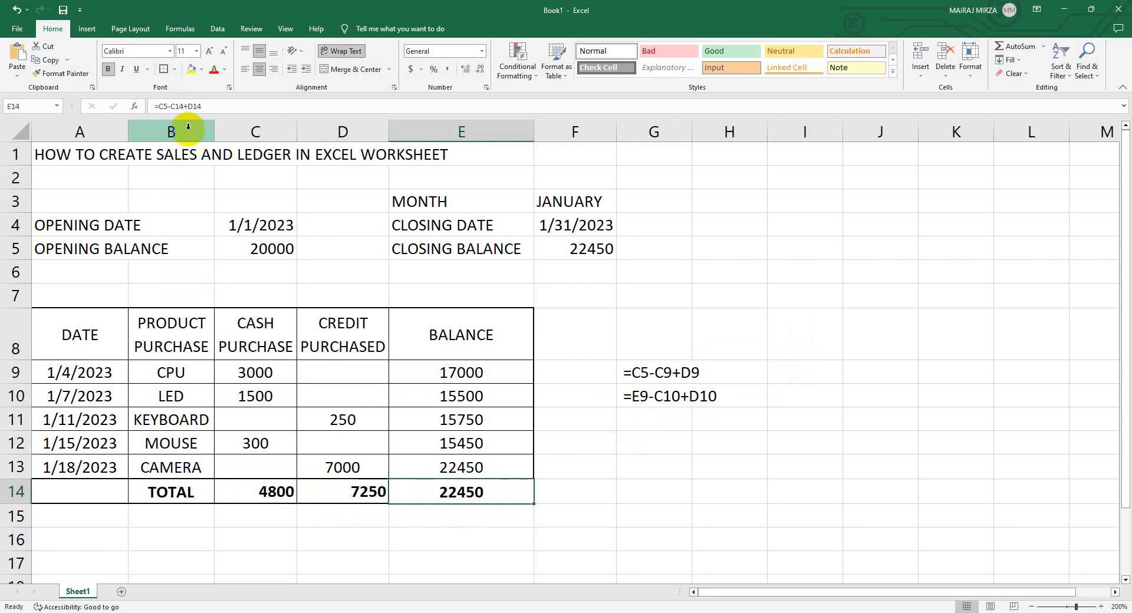
{"action": "left_click", "coordinate": [202, 106]}
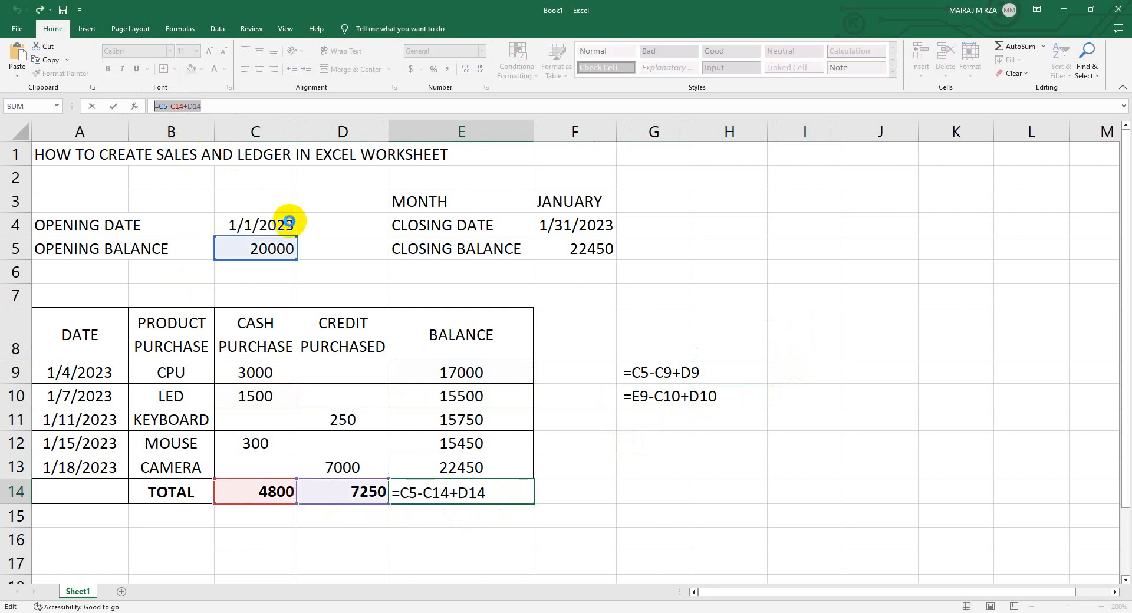
{"action": "key", "text": "Return"}
{"action": "left_click", "coordinate": [665, 492]}
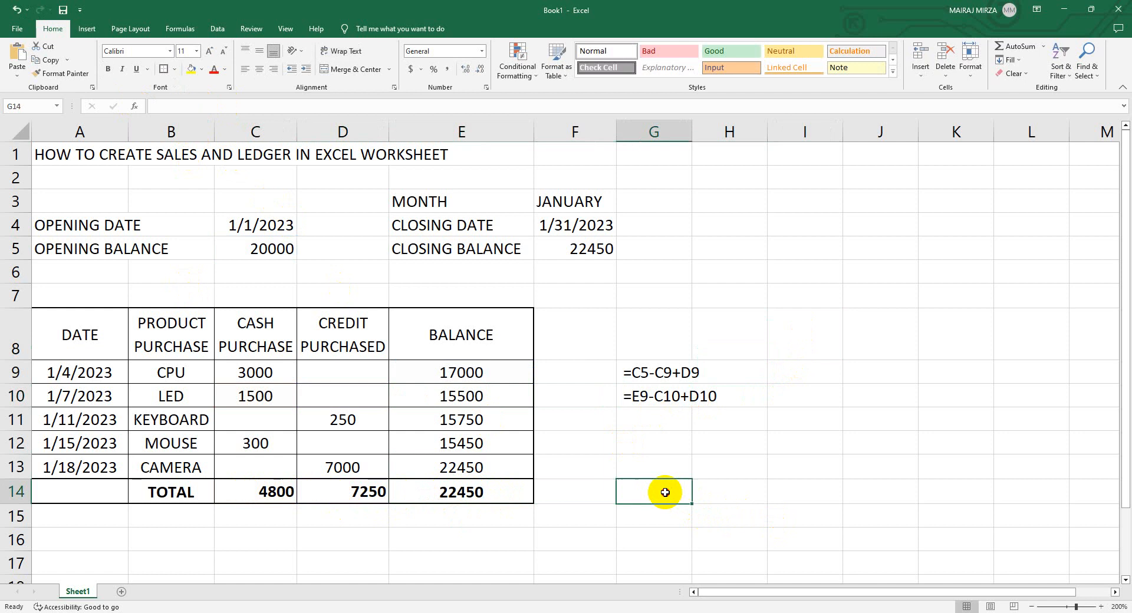
{"action": "type", "text": "="}
{"action": "left_click", "coordinate": [832, 403]}
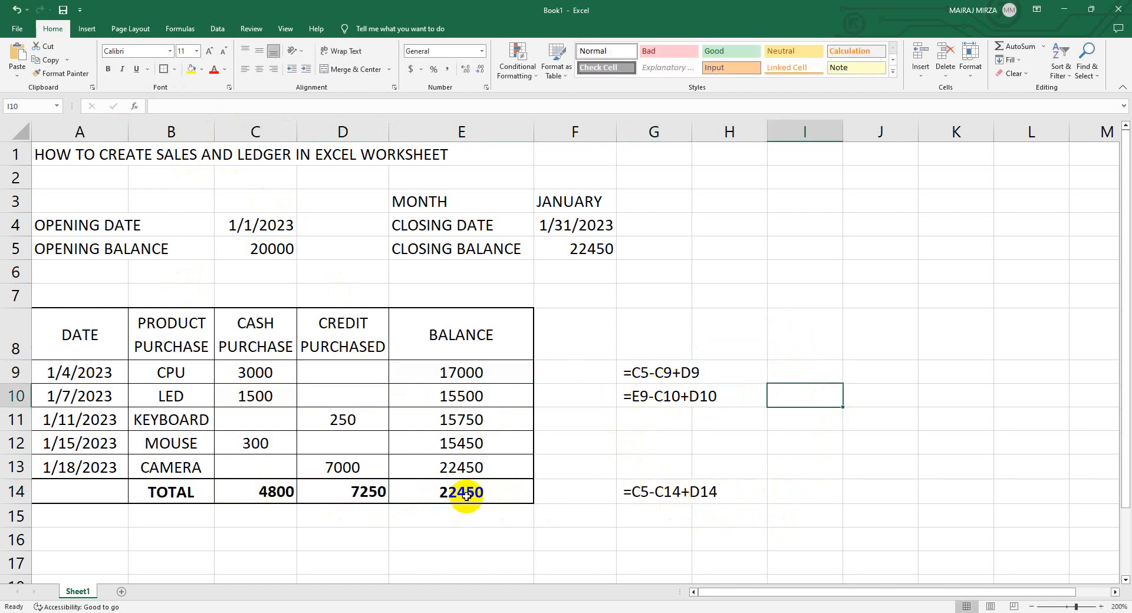
{"action": "left_click", "coordinate": [576, 248]}
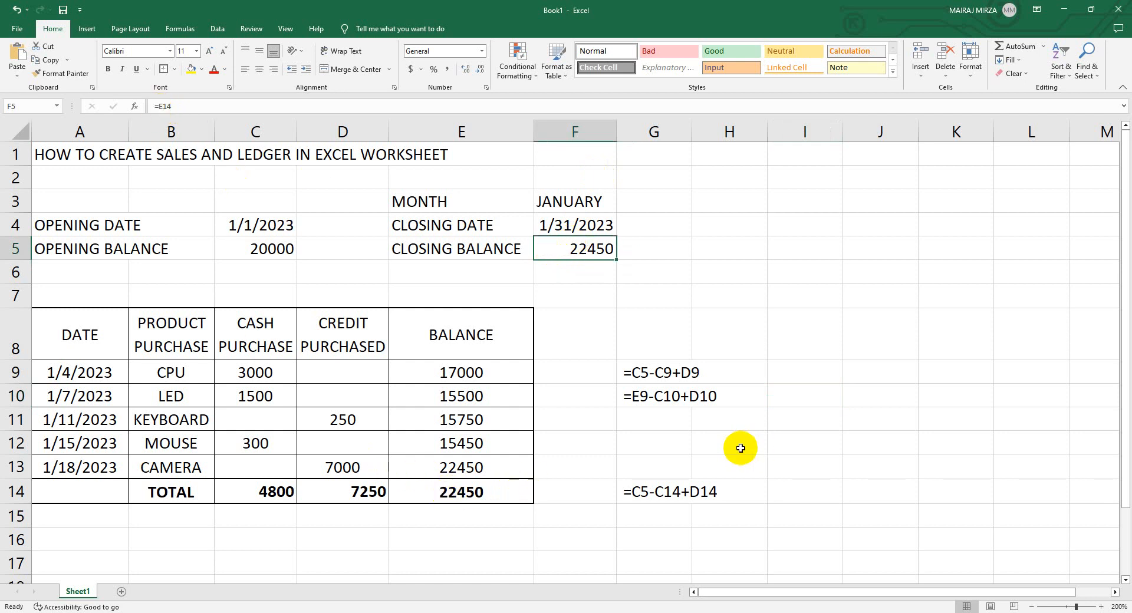
{"action": "left_click", "coordinate": [802, 397]}
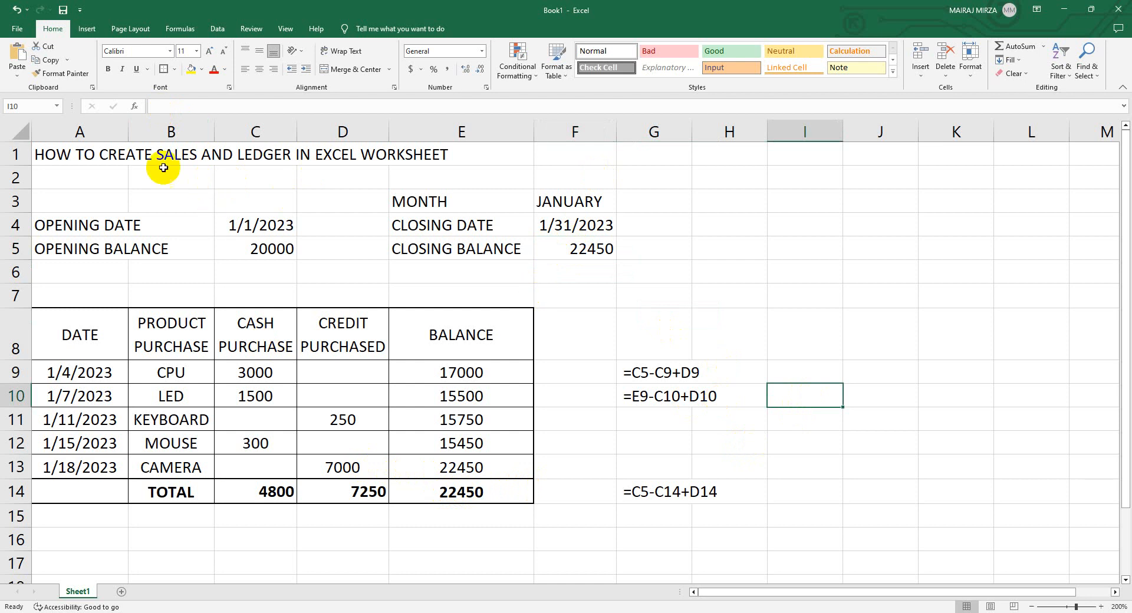
Step: Insert a sheet row above the title in row 1 and select cell A1
{"action": "left_click", "coordinate": [147, 154]}
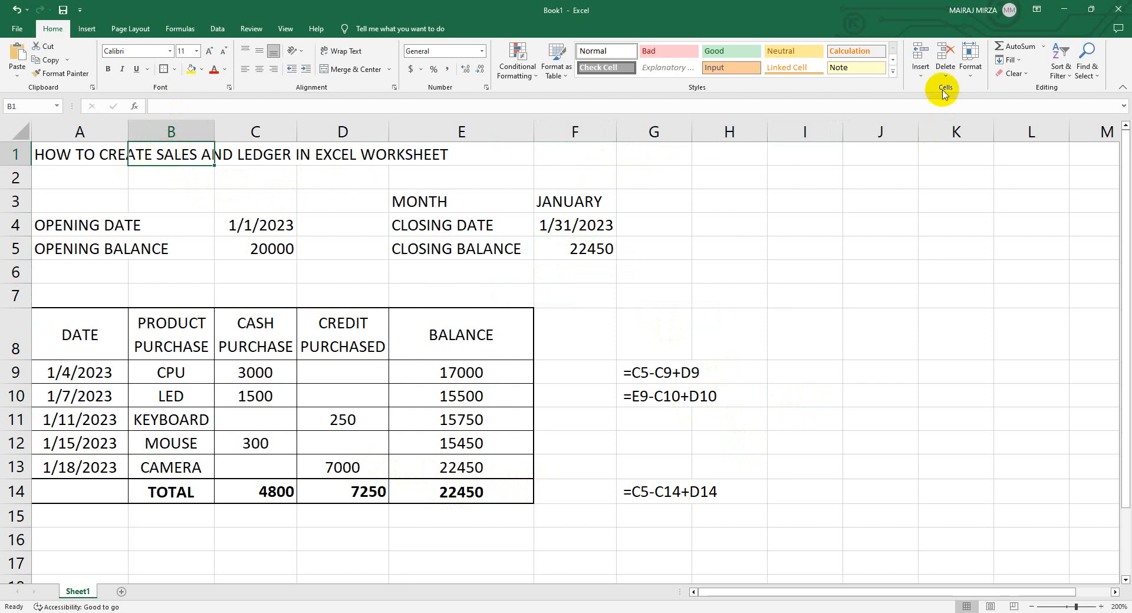
{"action": "left_click", "coordinate": [917, 72]}
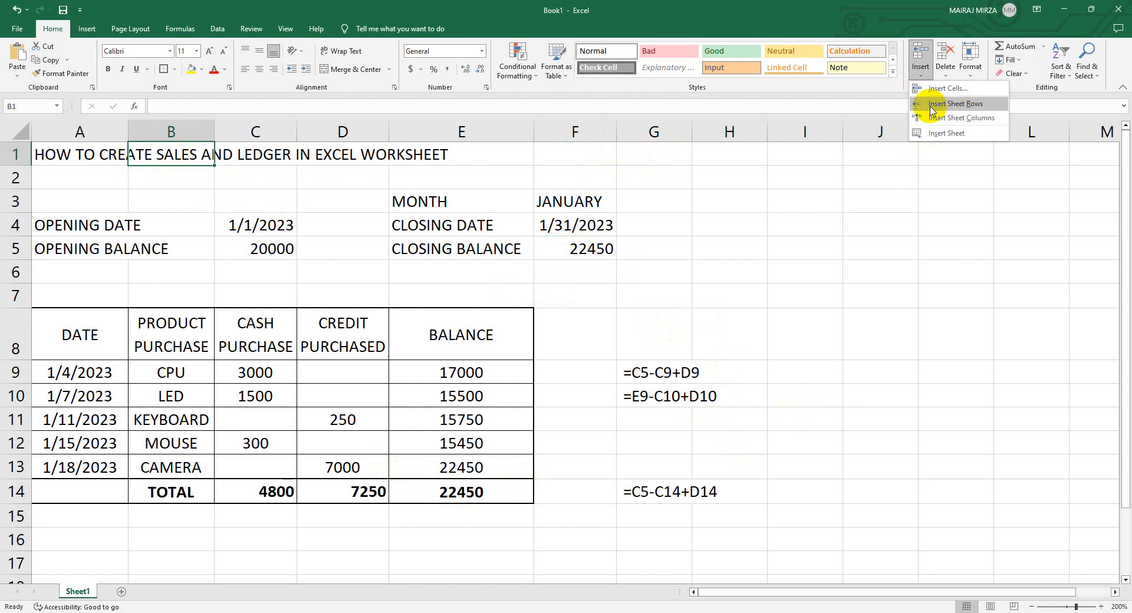
{"action": "left_click", "coordinate": [960, 104]}
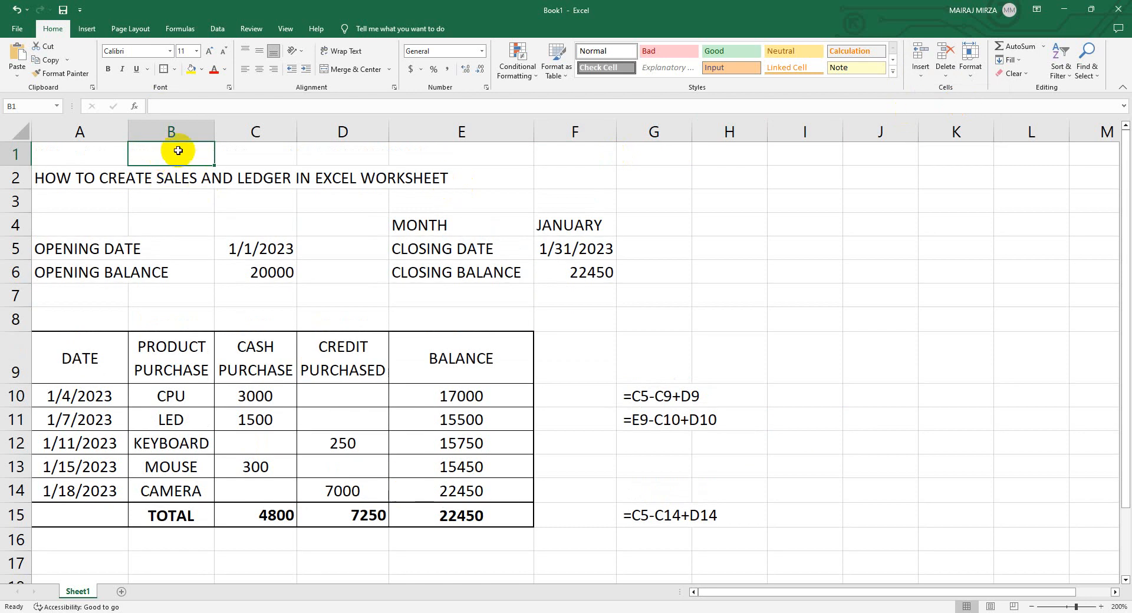
{"action": "left_click", "coordinate": [113, 153]}
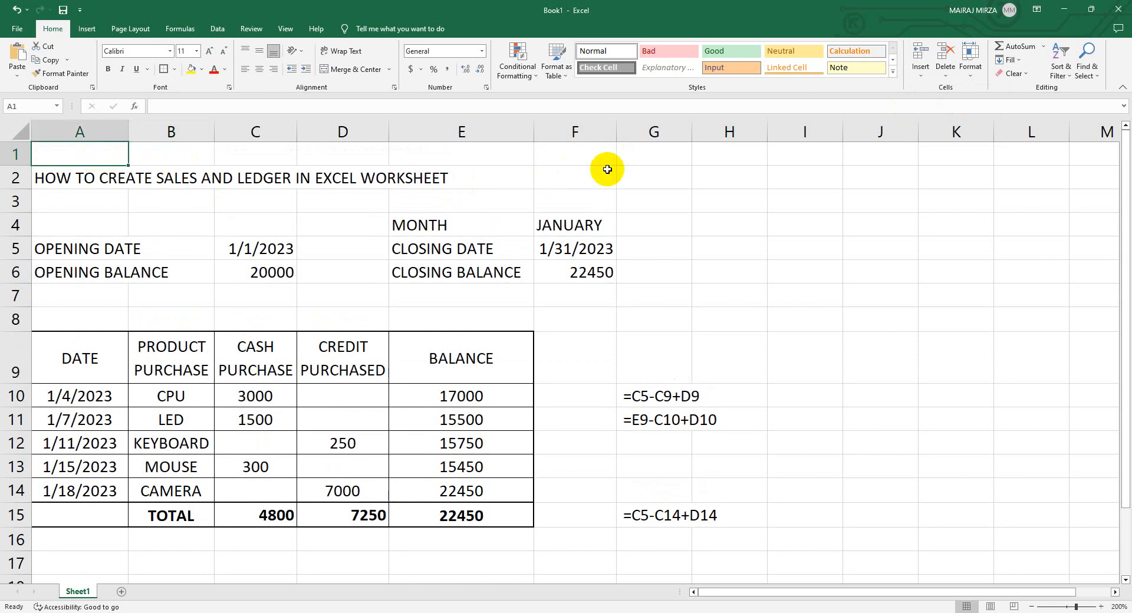
Step: Enter the company title SIR MAIRAJ COMPUTER COMPANY in A1 and merge and center it across A1:E1
{"action": "type", "text": "SIR MAIRAJ COMPUTER COMPANY"}
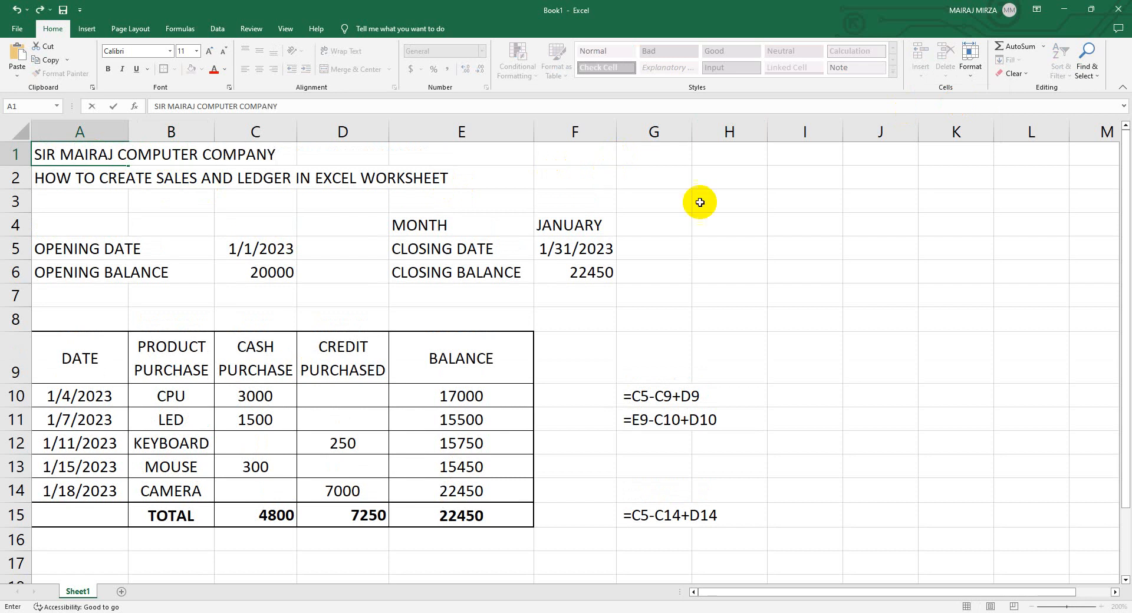
{"action": "left_click", "coordinate": [803, 228]}
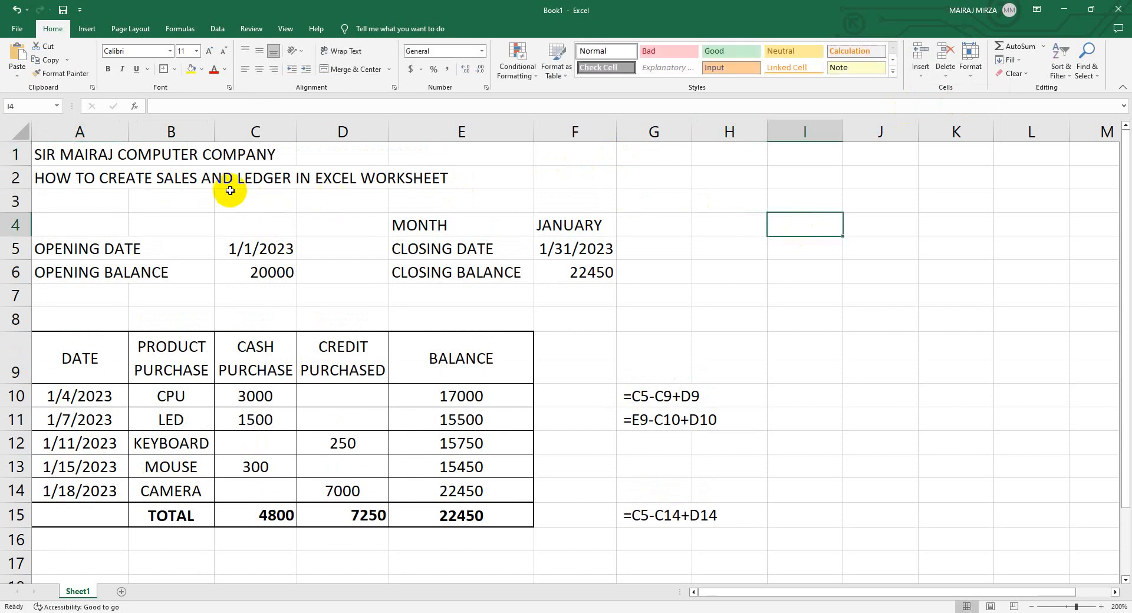
{"action": "left_click_drag", "start_coordinate": [78, 154], "coordinate": [467, 155]}
{"action": "left_click", "coordinate": [348, 70]}
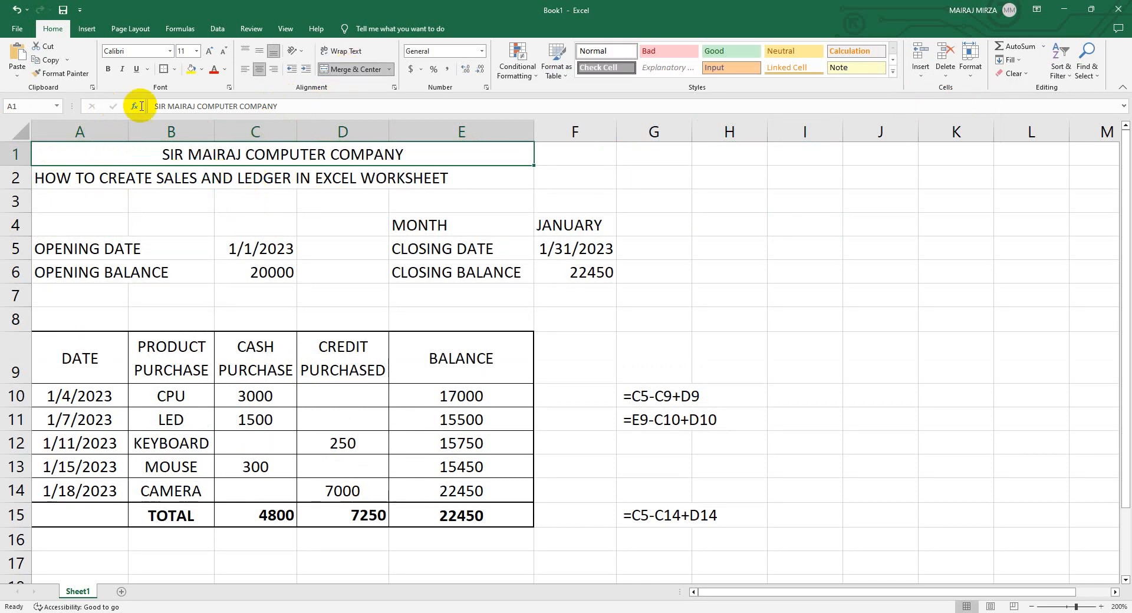
Step: Give the merged company title a light gold fill and make its text bold at font size 16
{"action": "left_click", "coordinate": [201, 70]}
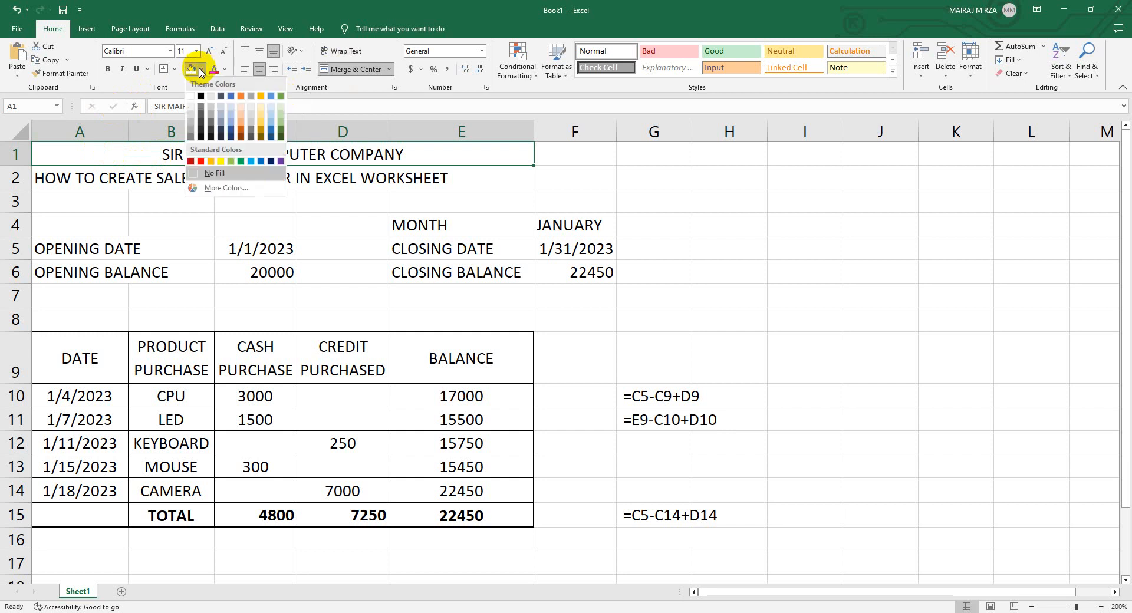
{"action": "left_click", "coordinate": [260, 106]}
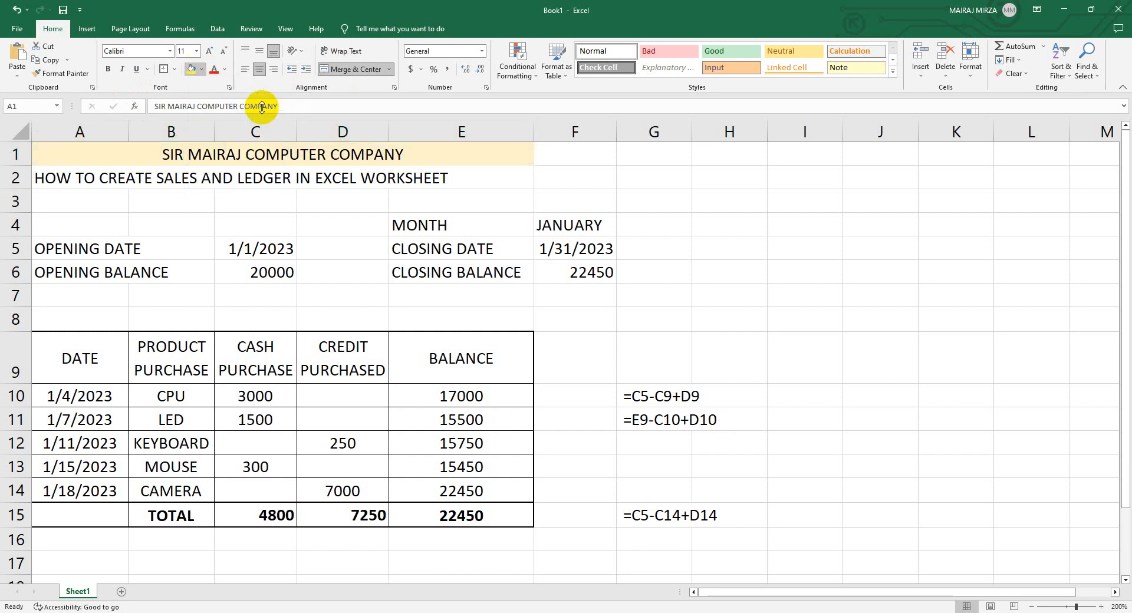
{"action": "left_click", "coordinate": [108, 69]}
{"action": "left_click", "coordinate": [209, 50]}
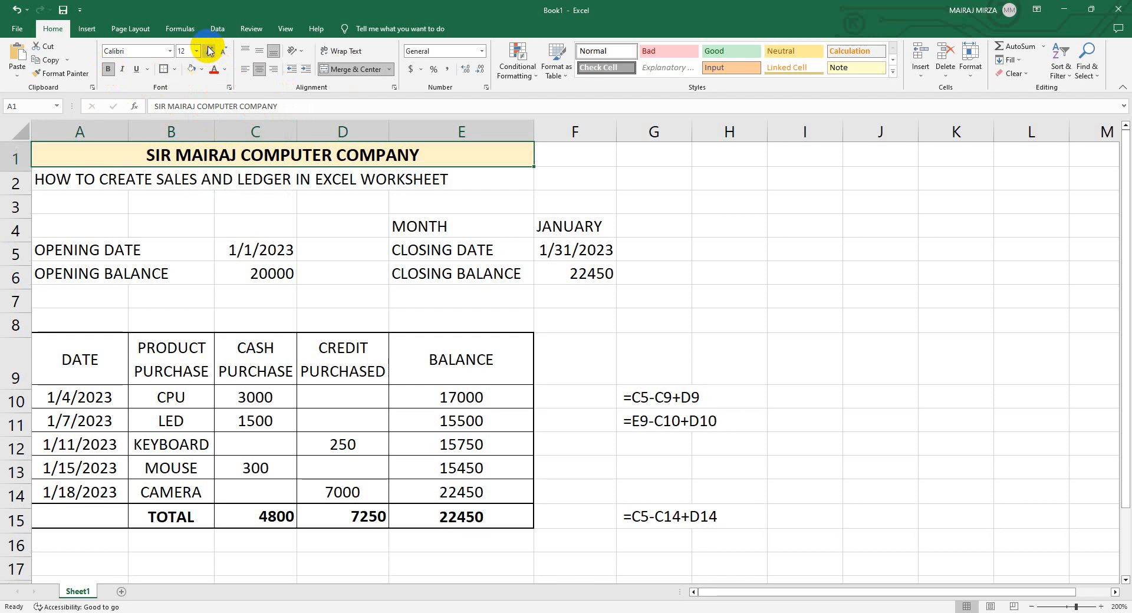
{"action": "left_click", "coordinate": [209, 51]}
{"action": "left_click", "coordinate": [209, 50]}
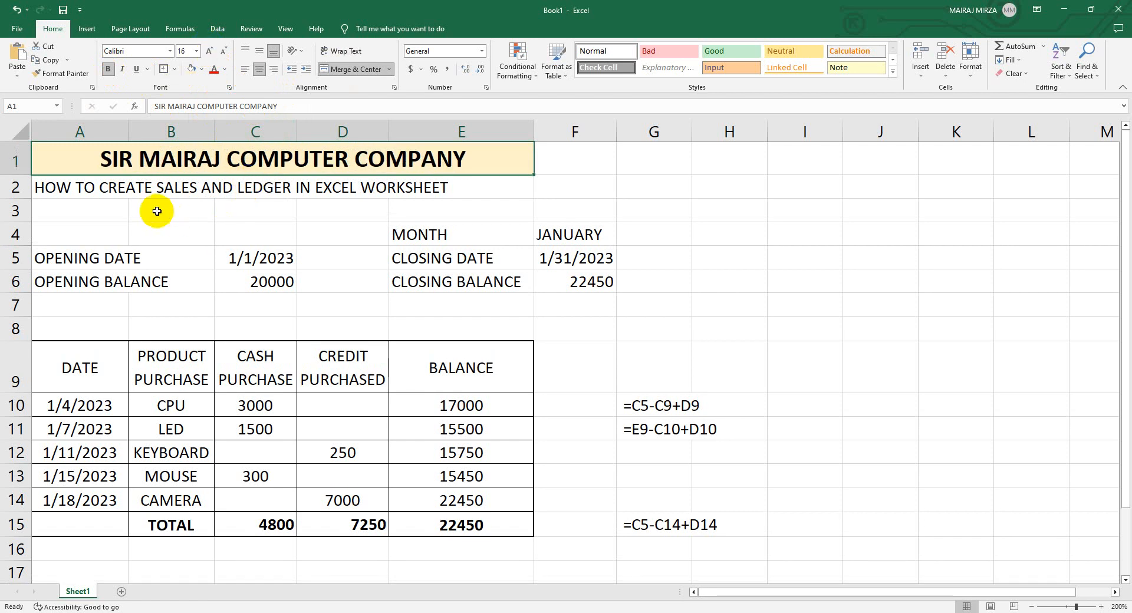
Step: Merge and center the worksheet heading in row 2 across A2:E2 and make it bold
{"action": "left_click", "coordinate": [70, 187]}
{"action": "left_click_drag", "start_coordinate": [71, 188], "coordinate": [460, 187]}
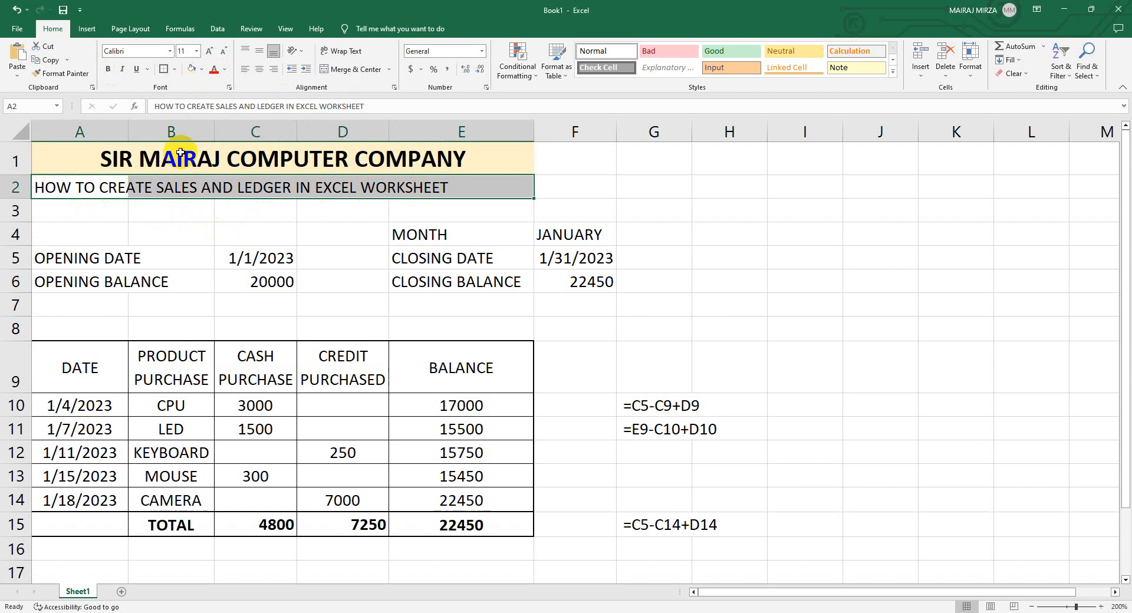
{"action": "left_click", "coordinate": [340, 70]}
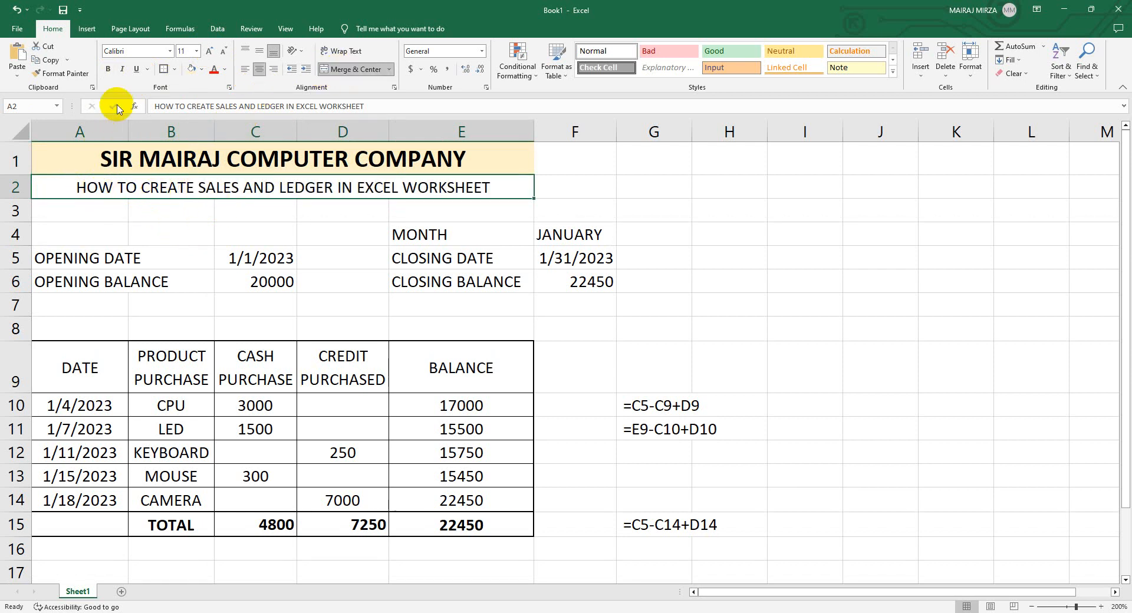
{"action": "left_click", "coordinate": [108, 69]}
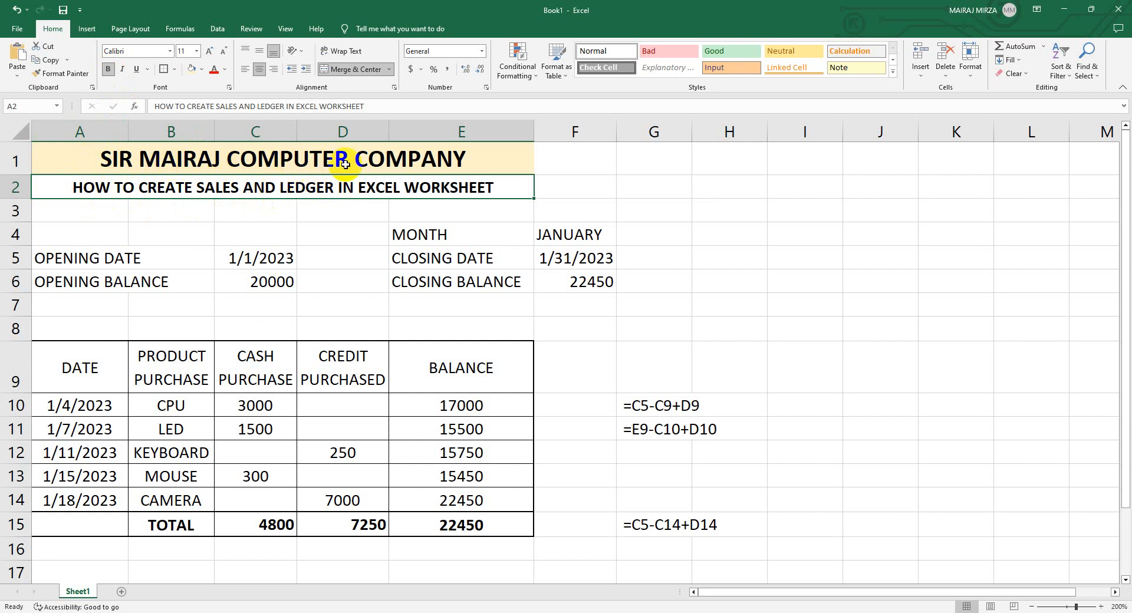
{"action": "left_click", "coordinate": [677, 208]}
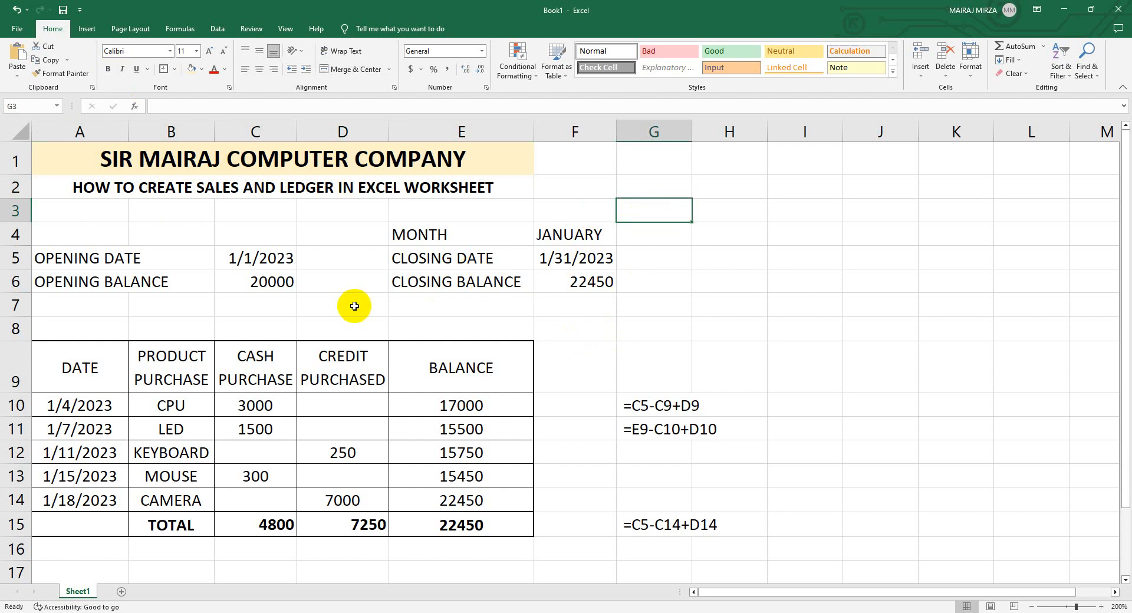
Step: Delete the visible formula notes in G10:G15 beside the ledger table
{"action": "left_click", "coordinate": [332, 236]}
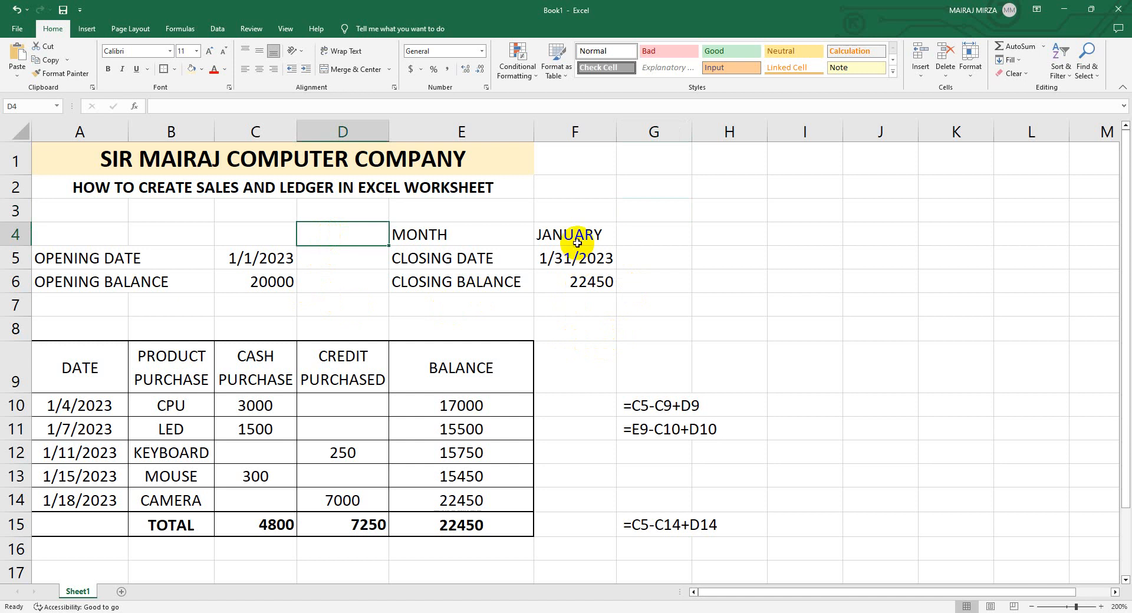
{"action": "left_click_drag", "start_coordinate": [657, 407], "coordinate": [656, 522]}
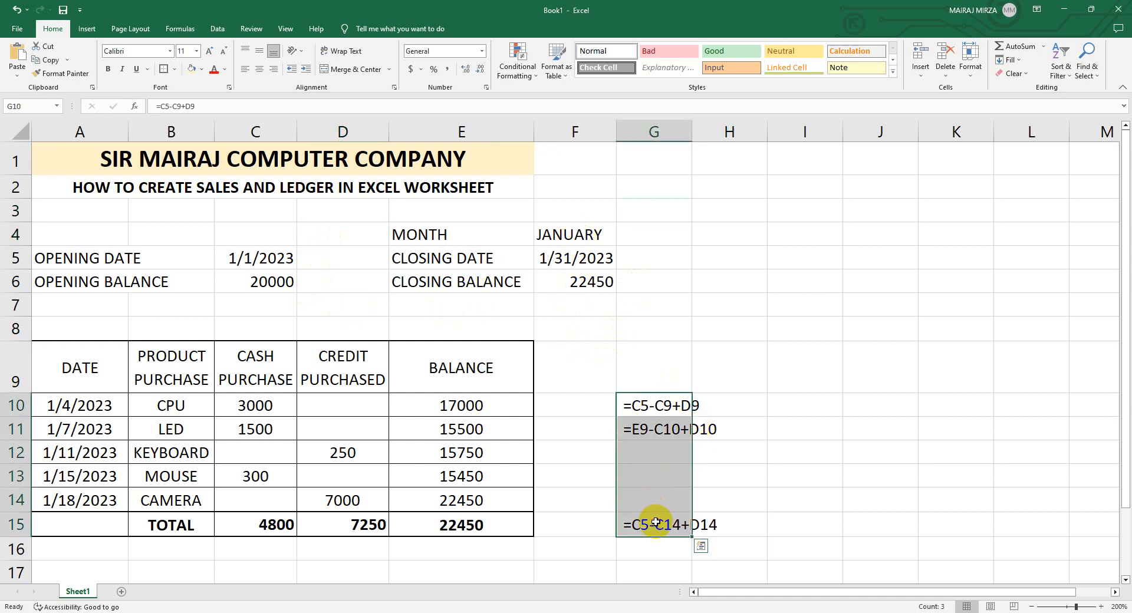
{"action": "key", "text": "Delete"}
{"action": "left_click", "coordinate": [737, 360]}
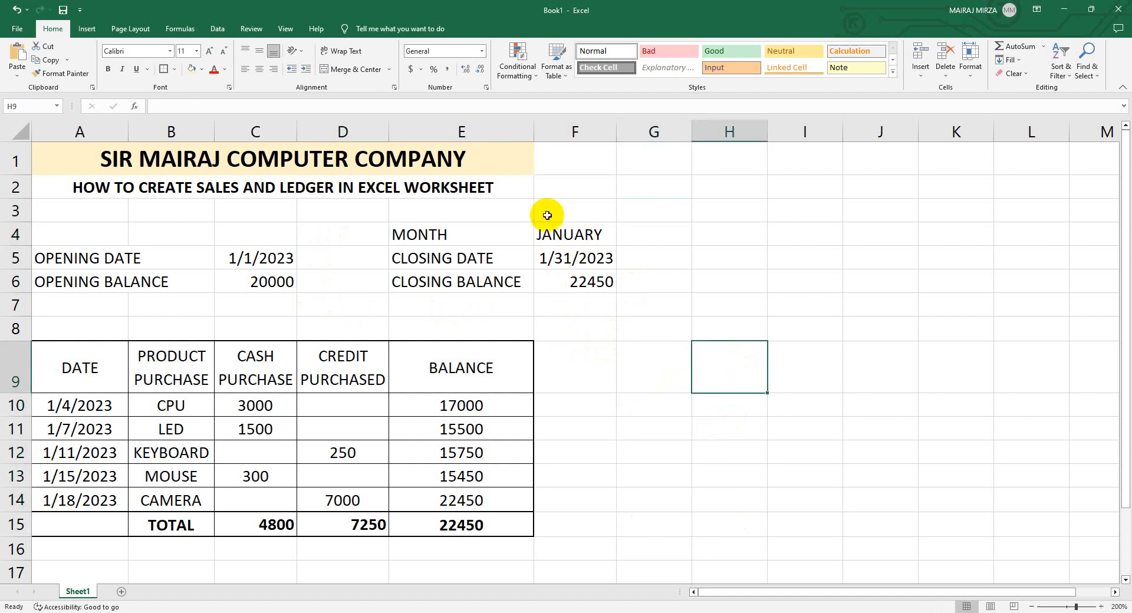
Step: Delete the empty cells D4:D6 with Shift cells left so the month and closing details move one column over
{"action": "left_click", "coordinate": [342, 234]}
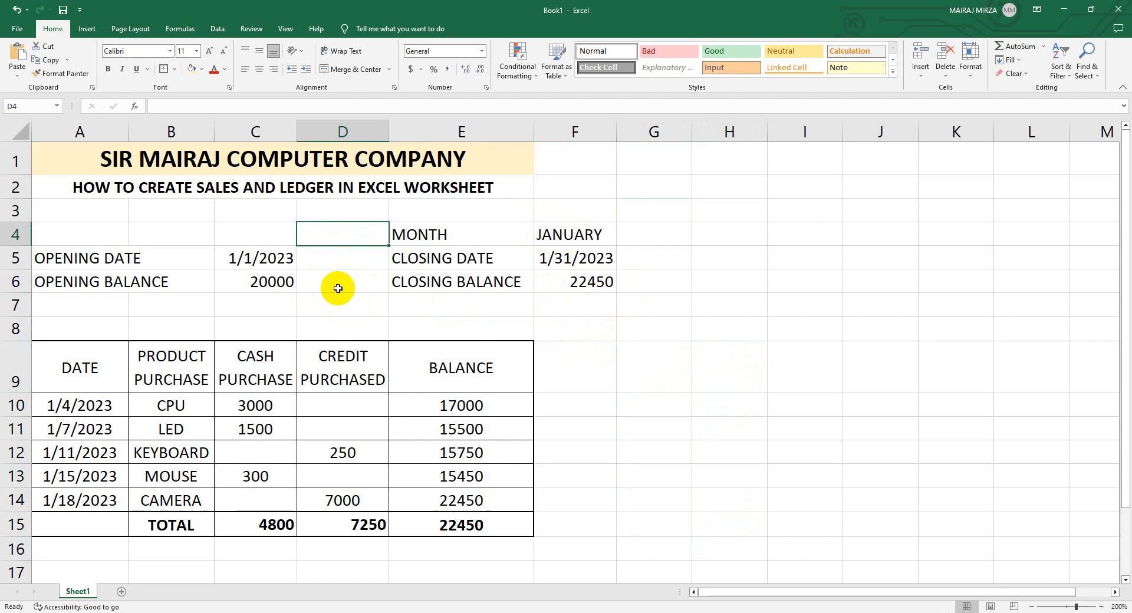
{"action": "left_click", "coordinate": [109, 259]}
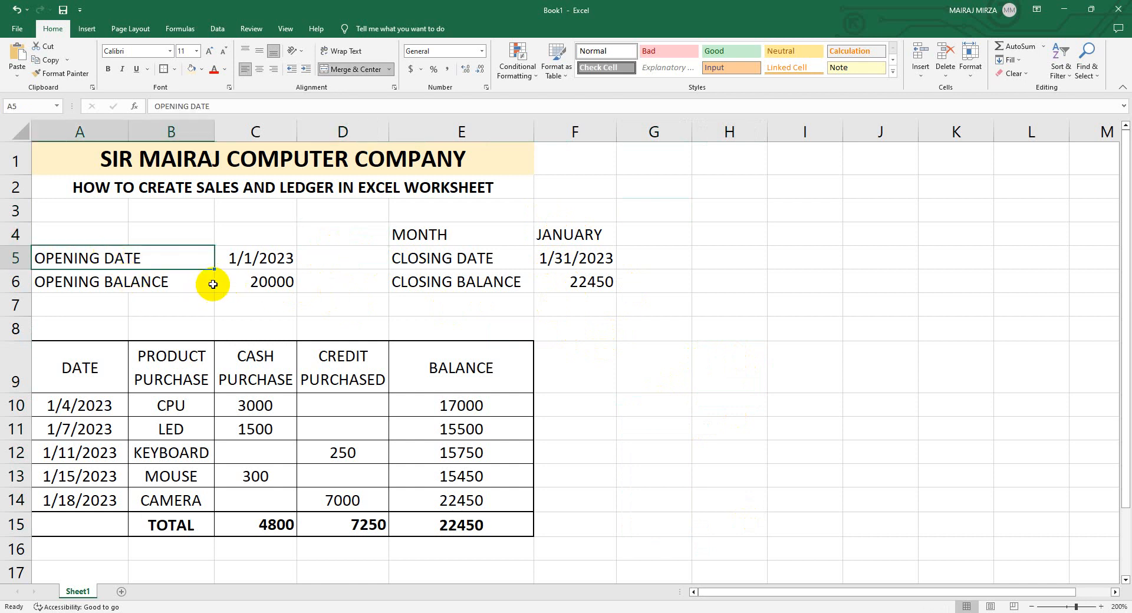
{"action": "left_click", "coordinate": [283, 258]}
{"action": "left_click", "coordinate": [363, 233]}
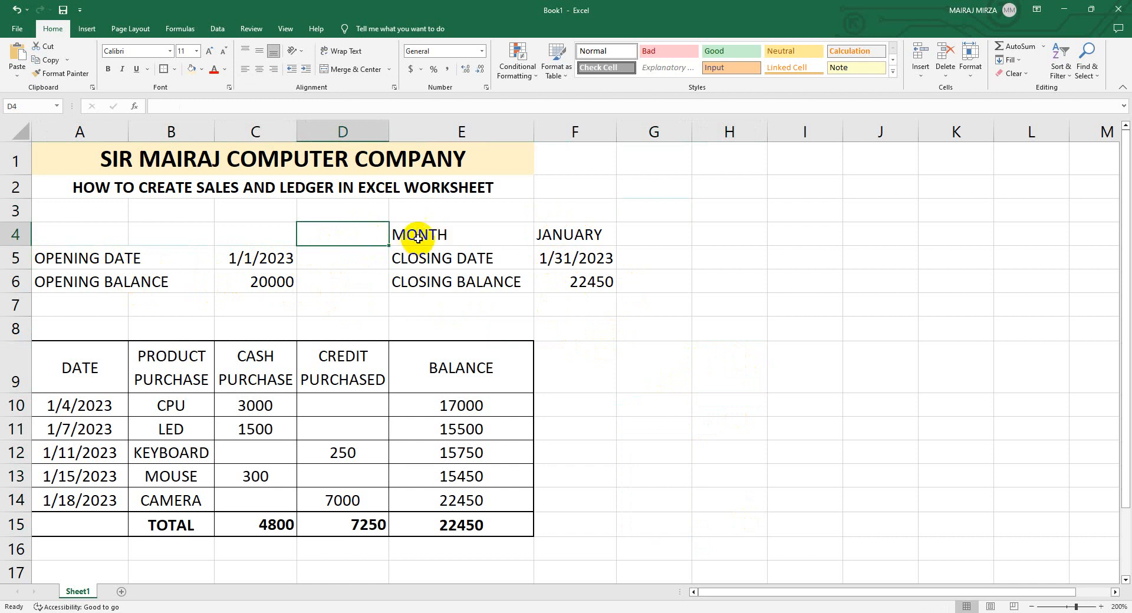
{"action": "left_click_drag", "start_coordinate": [369, 235], "coordinate": [364, 282]}
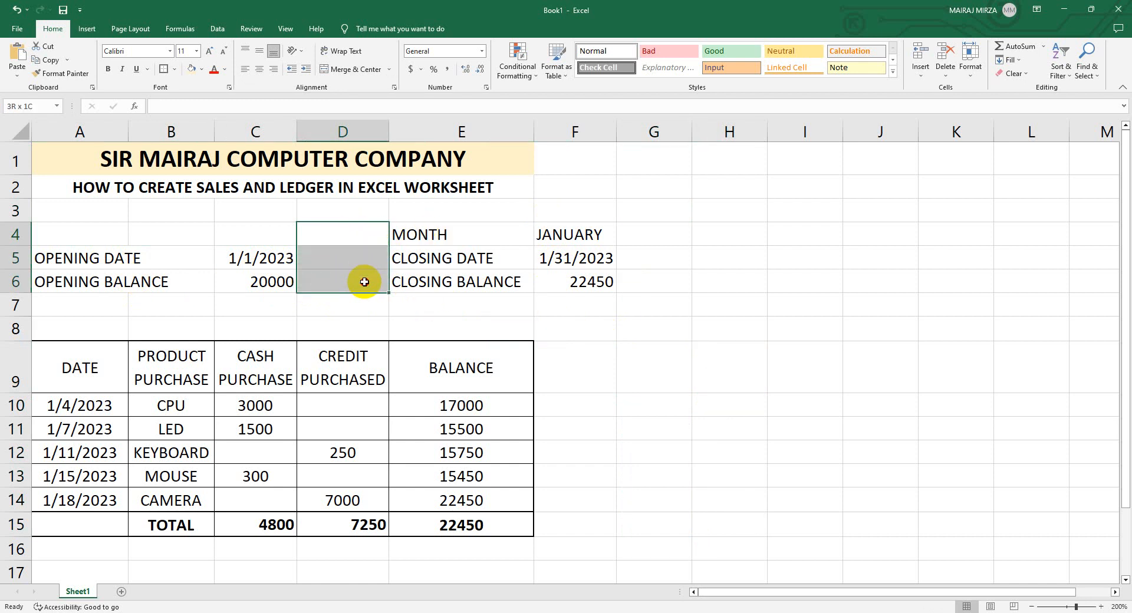
{"action": "left_click_drag", "start_coordinate": [365, 282], "coordinate": [364, 282]}
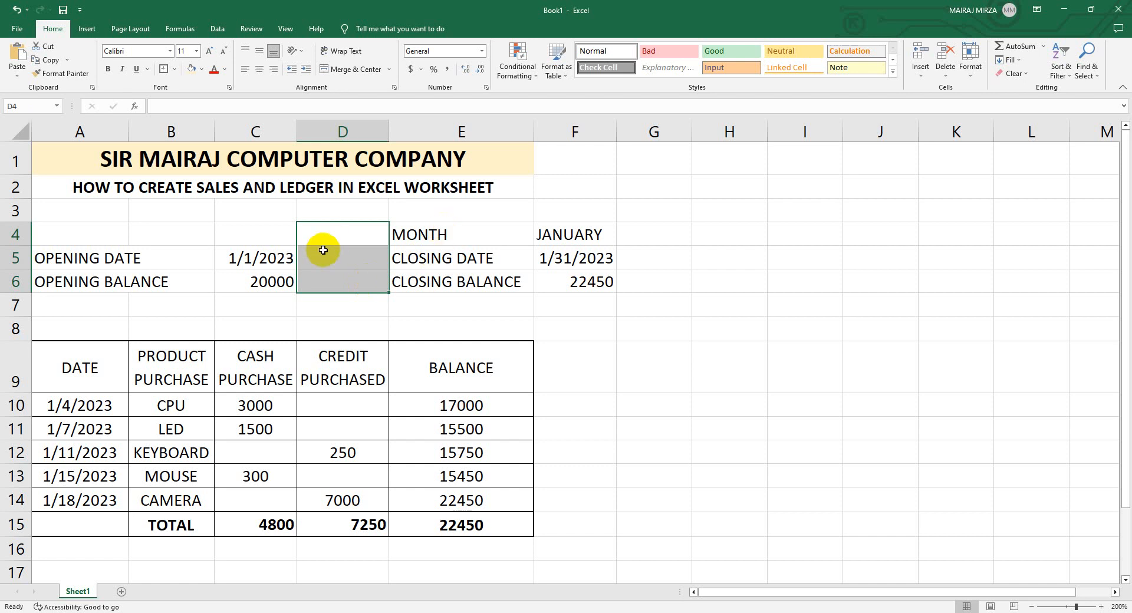
{"action": "left_click", "coordinate": [945, 72]}
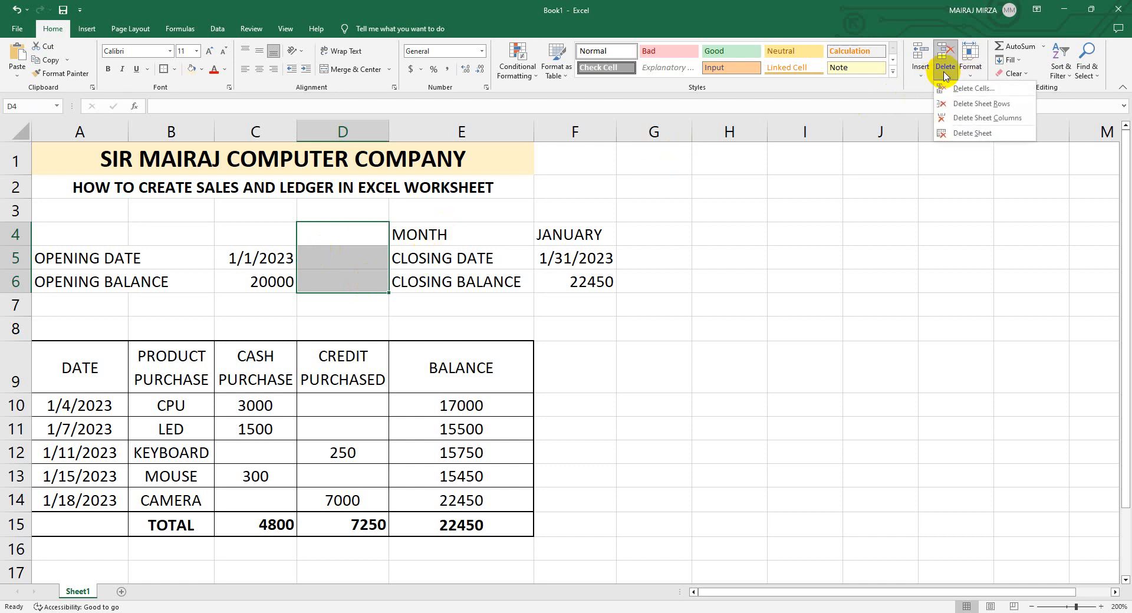
{"action": "left_click", "coordinate": [970, 90]}
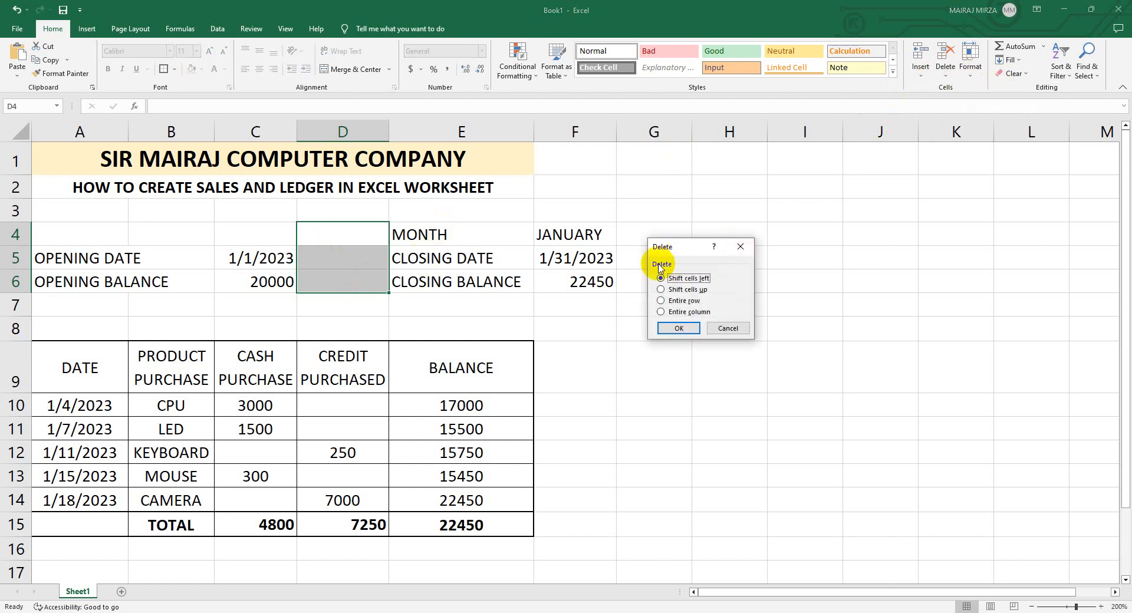
{"action": "left_click", "coordinate": [678, 328]}
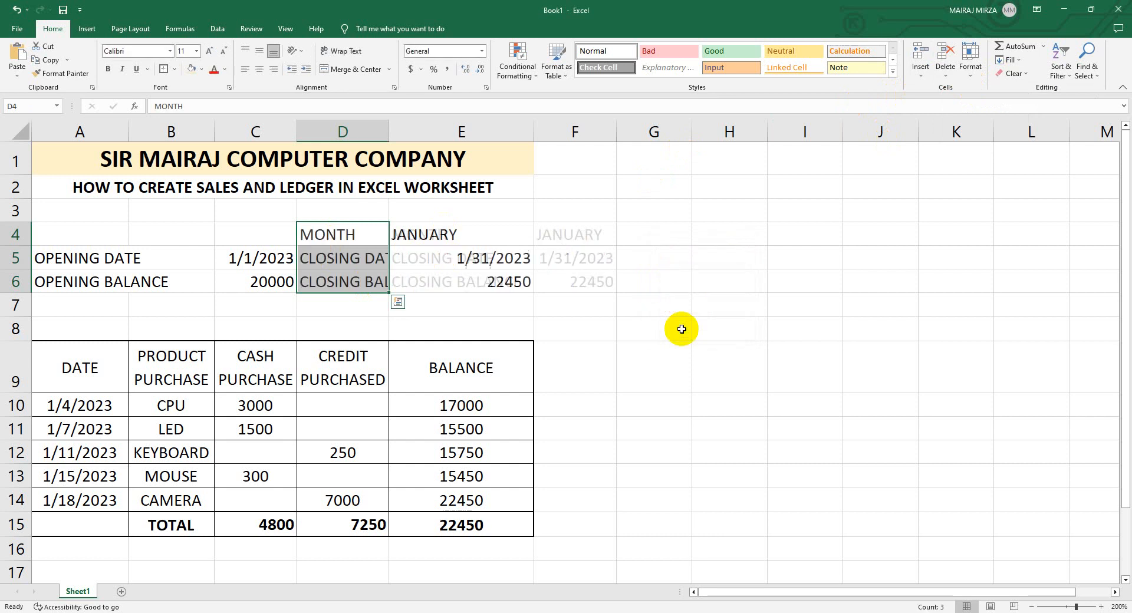
{"action": "left_click", "coordinate": [572, 291]}
Step: AutoFit column D to show the full closing labels and widen column C slightly
{"action": "left_click", "coordinate": [328, 260]}
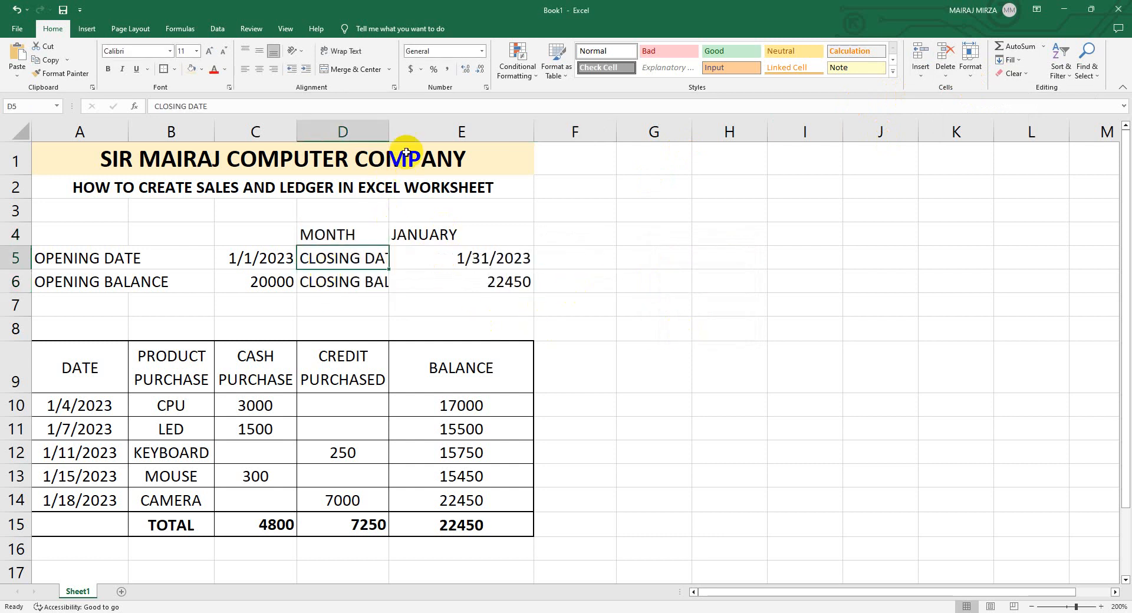
{"action": "double_click", "coordinate": [388, 126]}
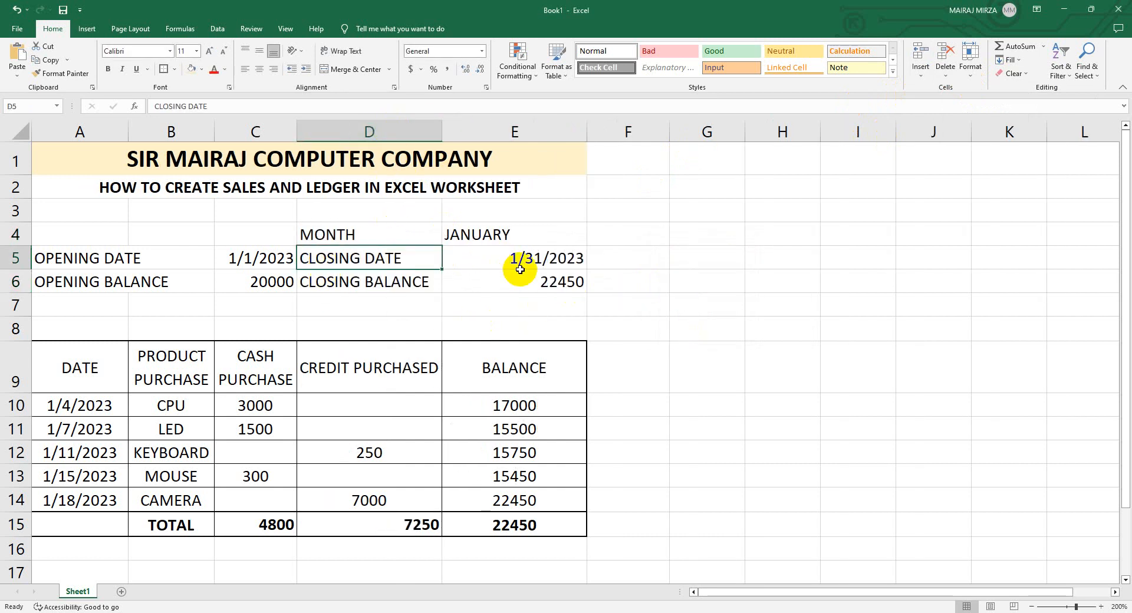
{"action": "left_click_drag", "start_coordinate": [300, 129], "coordinate": [322, 127]}
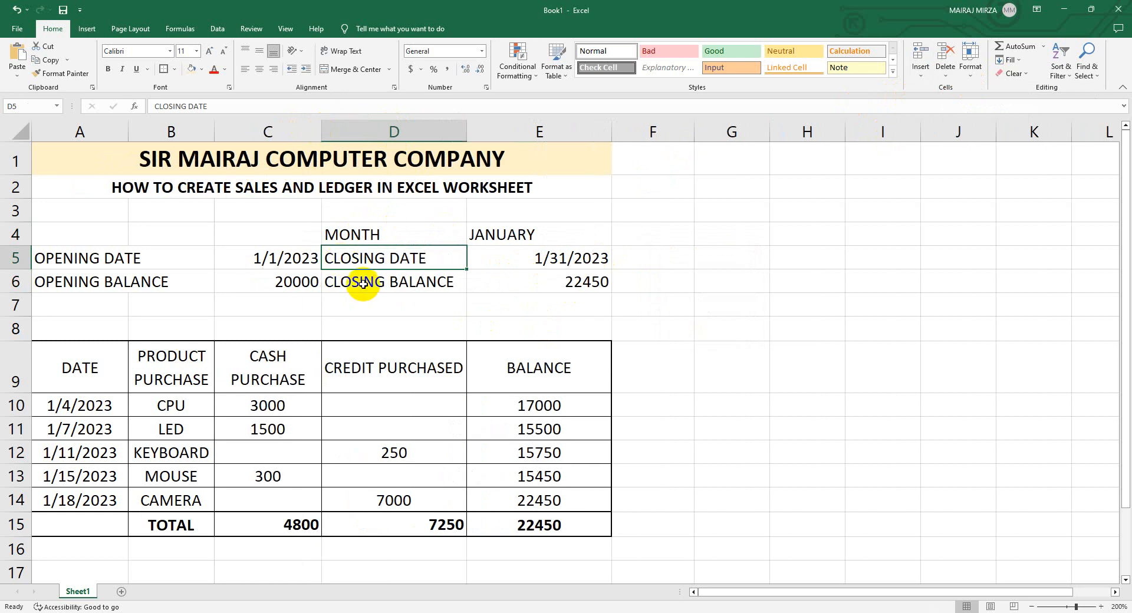
{"action": "left_click", "coordinate": [280, 257]}
{"action": "left_click", "coordinate": [362, 259]}
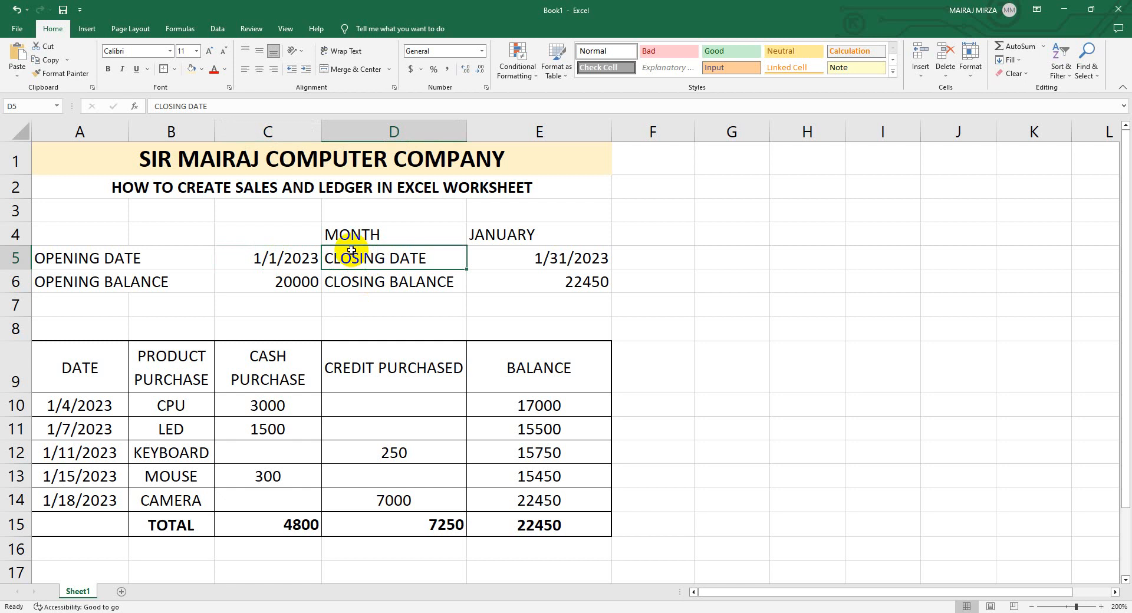
Step: Unmerge the OPENING DATE and OPENING BALANCE label cells in A5:B6 and AutoFit column A to the labels
{"action": "left_click", "coordinate": [105, 253]}
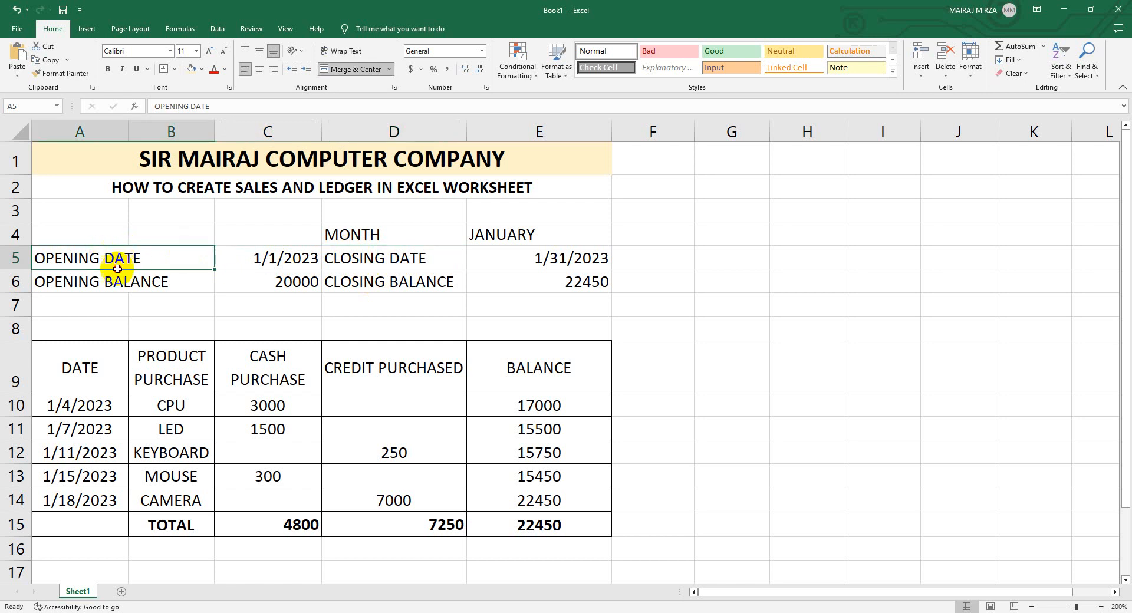
{"action": "left_click_drag", "start_coordinate": [118, 269], "coordinate": [115, 284]}
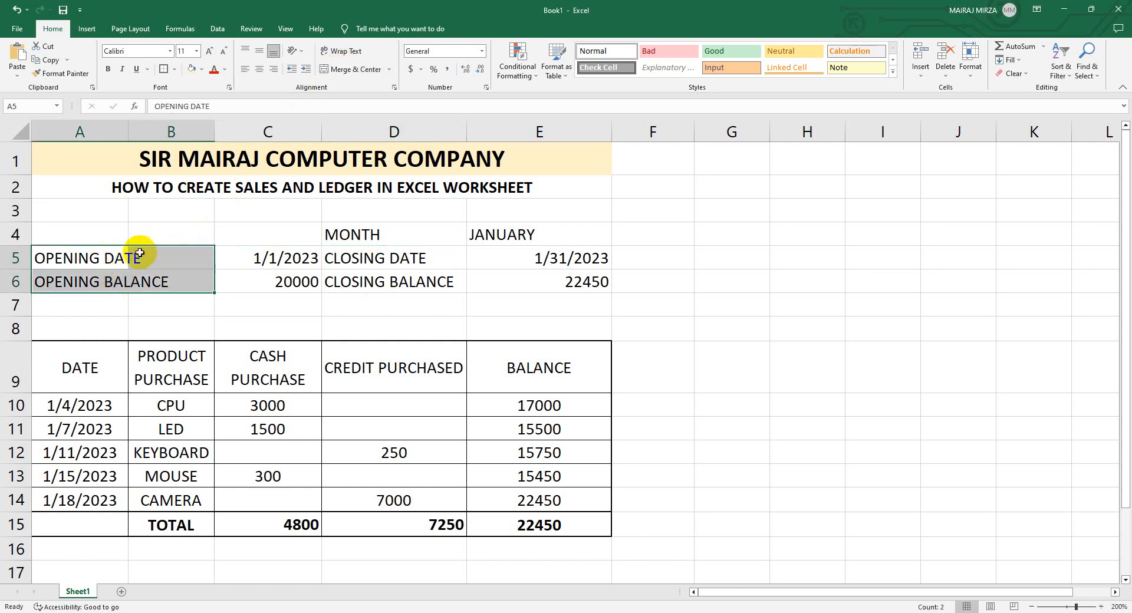
{"action": "left_click", "coordinate": [93, 256]}
{"action": "left_click", "coordinate": [91, 282]}
{"action": "left_click", "coordinate": [147, 258]}
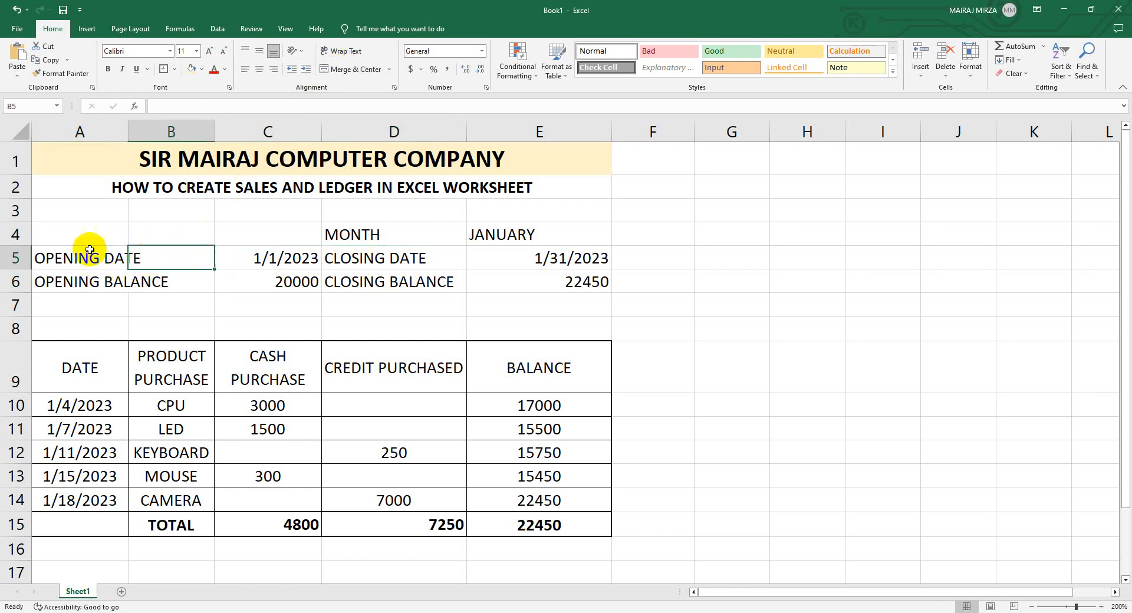
{"action": "double_click", "coordinate": [128, 128]}
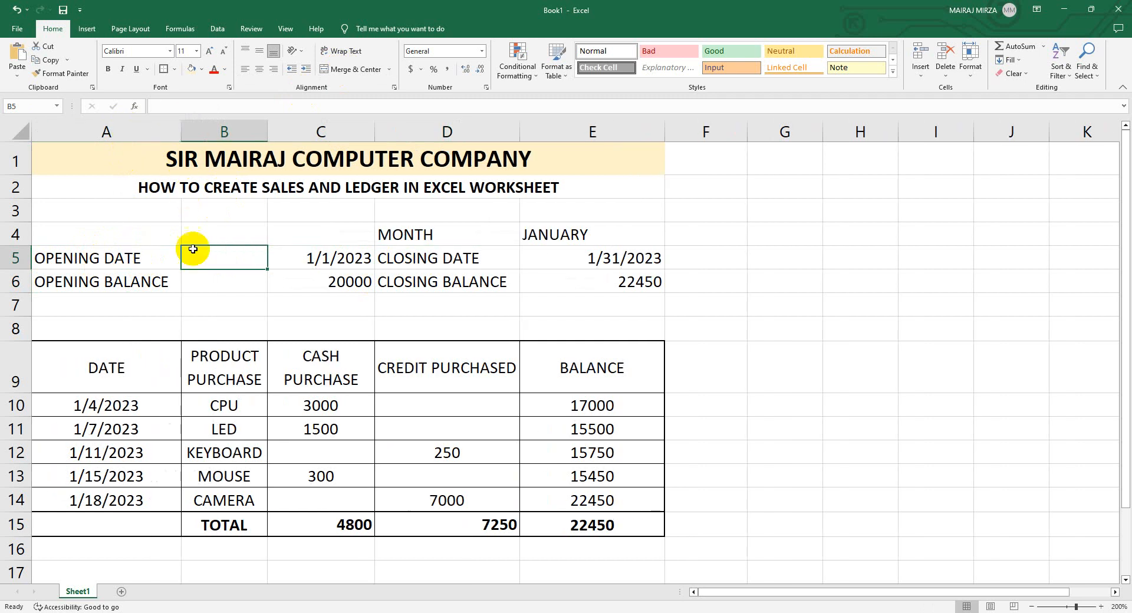
Step: Move the opening date and opening balance values from C5:C6 to B5:B6, beside their labels
{"action": "left_click", "coordinate": [312, 257]}
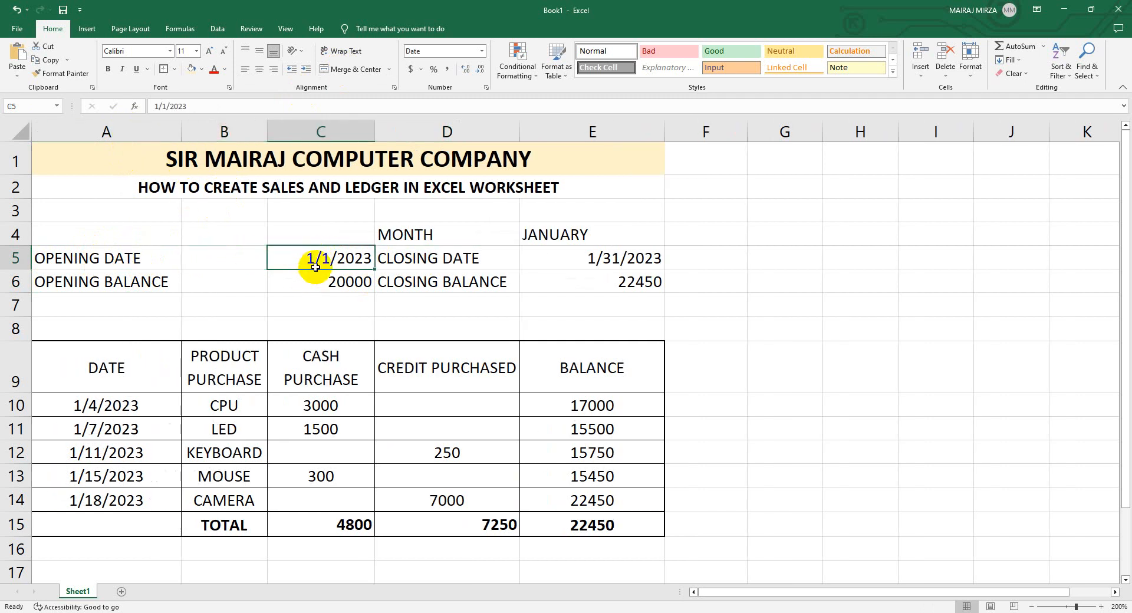
{"action": "left_click", "coordinate": [328, 281]}
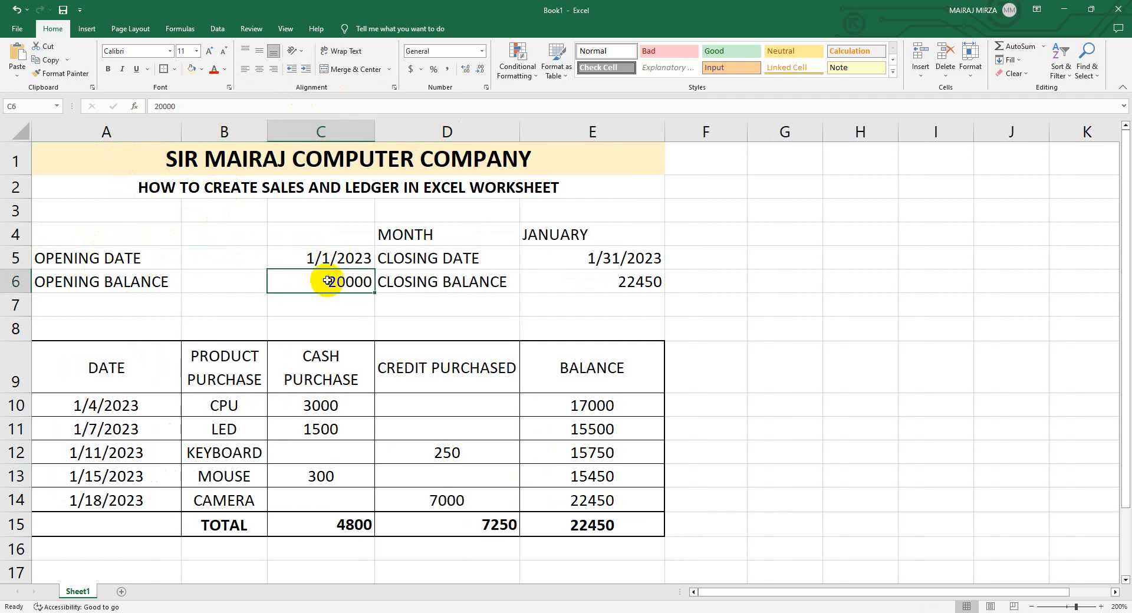
{"action": "left_click_drag", "start_coordinate": [325, 256], "coordinate": [316, 278]}
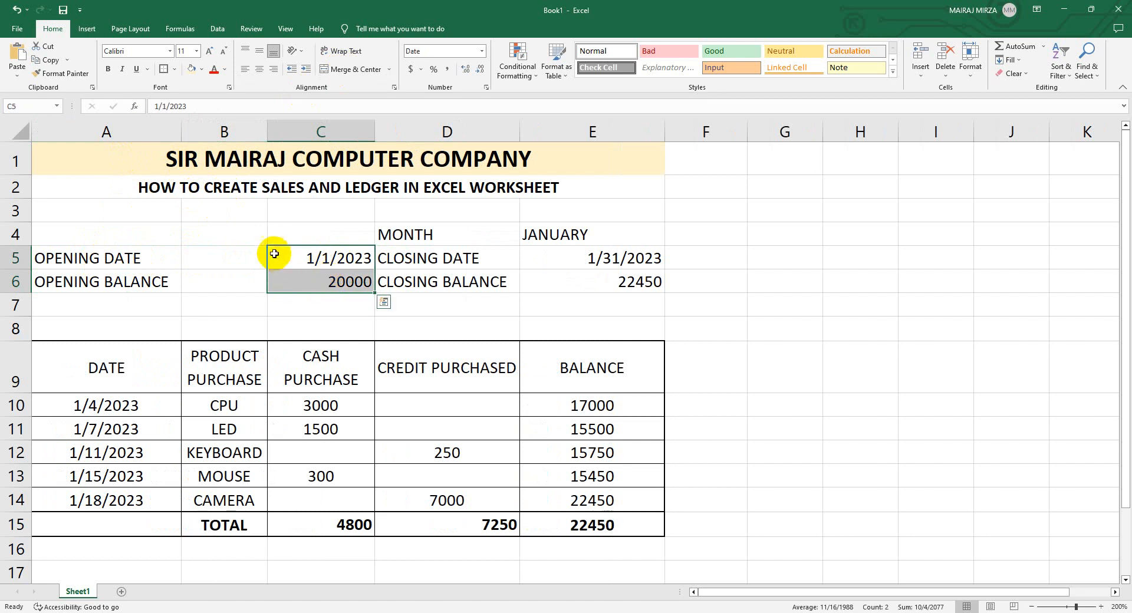
{"action": "left_click_drag", "start_coordinate": [280, 245], "coordinate": [230, 245]}
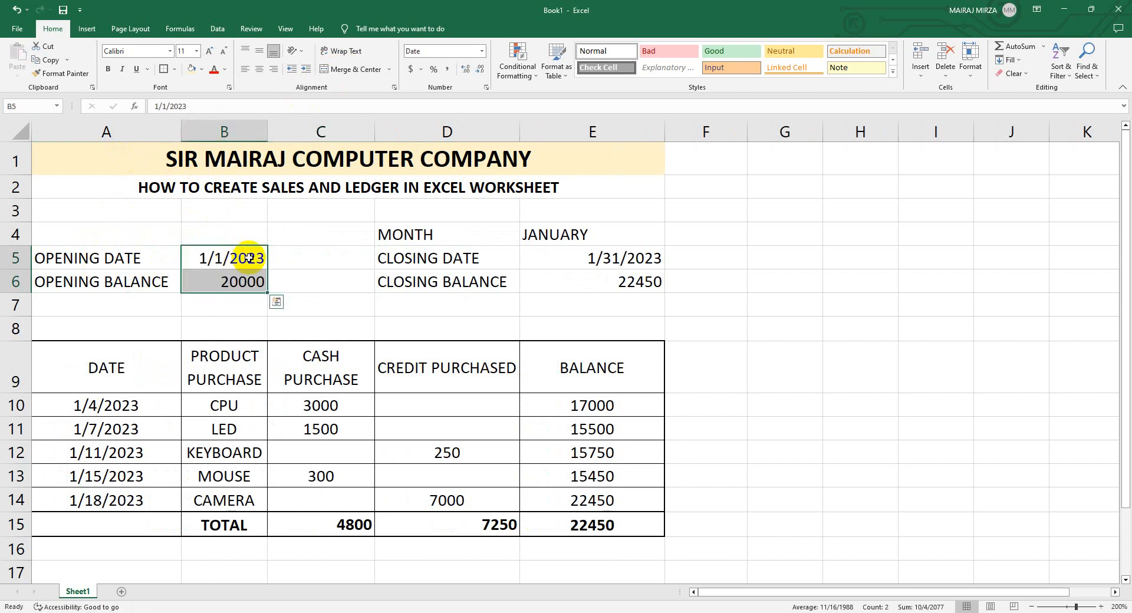
{"action": "left_click", "coordinate": [706, 309]}
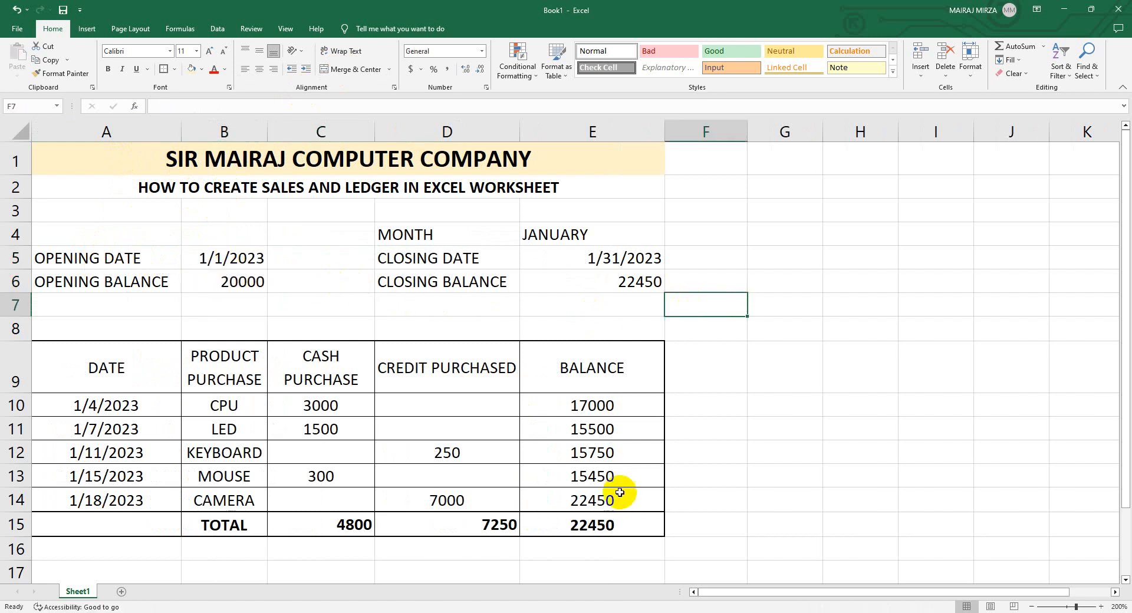
Step: Center the month and closing values in E4:E6 and the opening date and balance values in B5:B6
{"action": "left_click", "coordinate": [420, 236]}
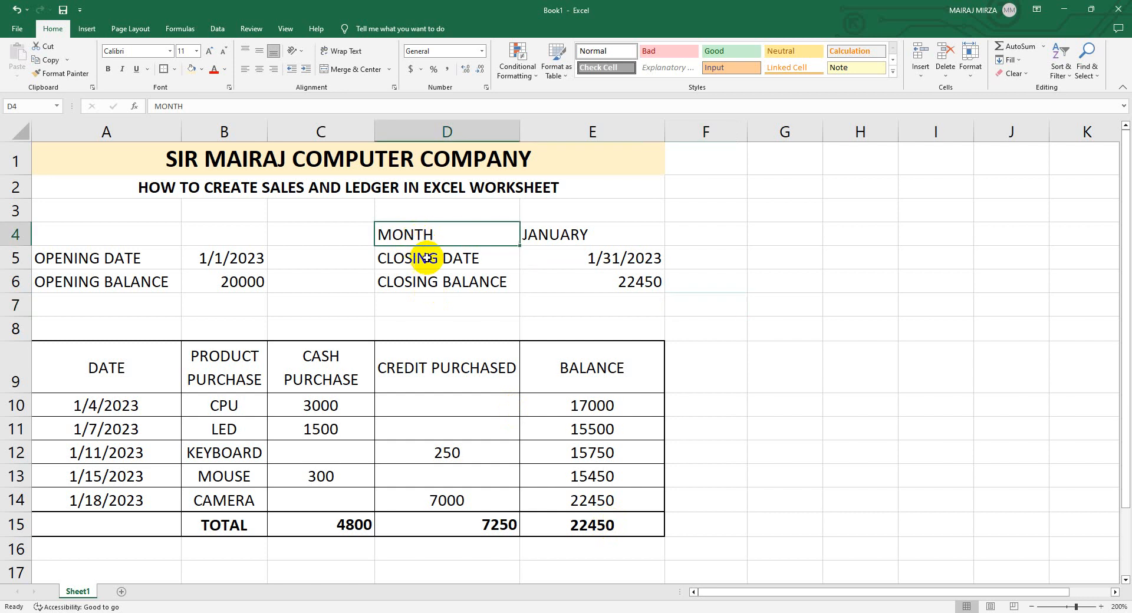
{"action": "left_click", "coordinate": [554, 236]}
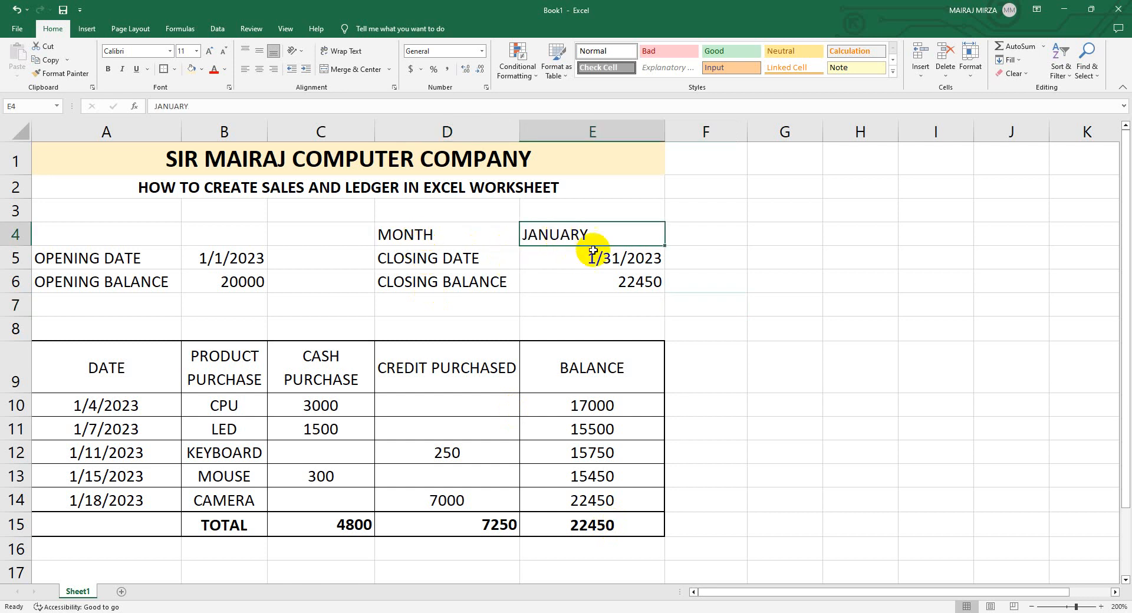
{"action": "left_click_drag", "start_coordinate": [599, 236], "coordinate": [601, 288]}
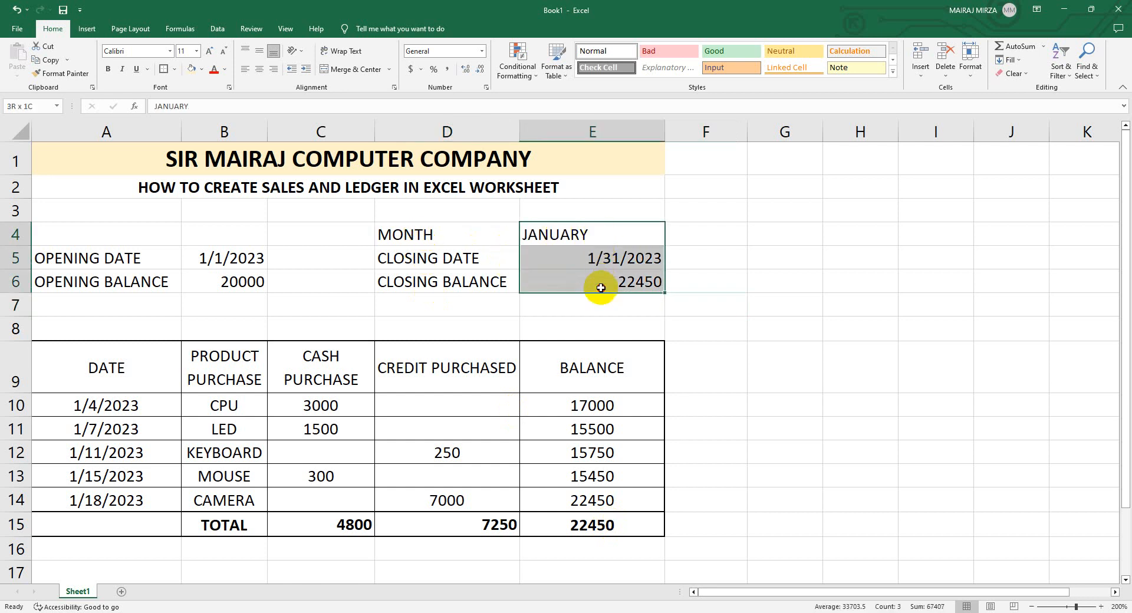
{"action": "left_click", "coordinate": [259, 68]}
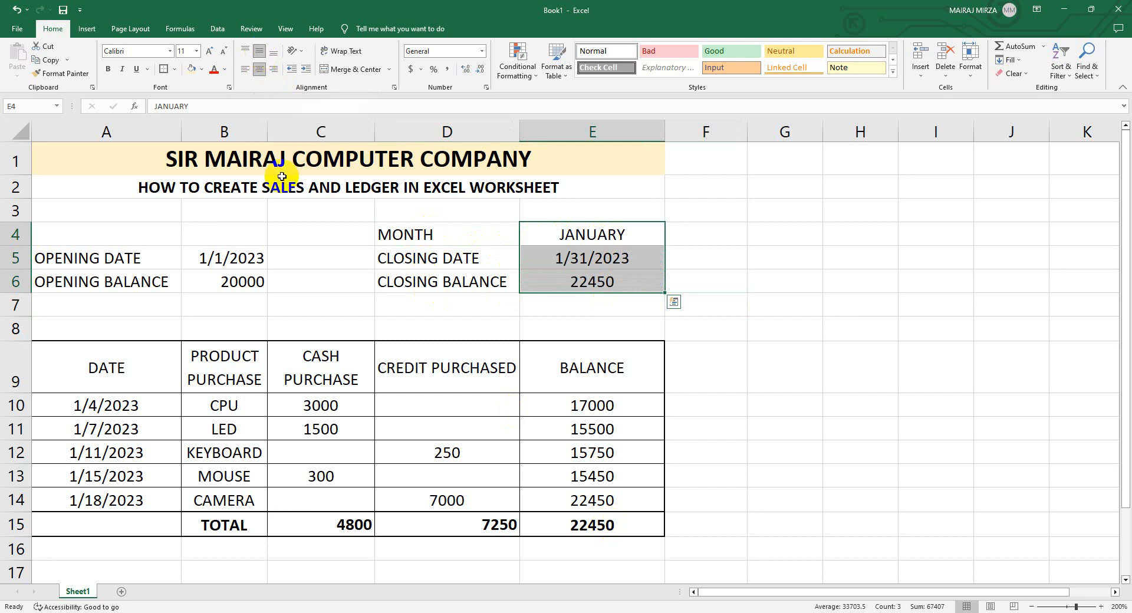
{"action": "left_click_drag", "start_coordinate": [229, 258], "coordinate": [228, 281]}
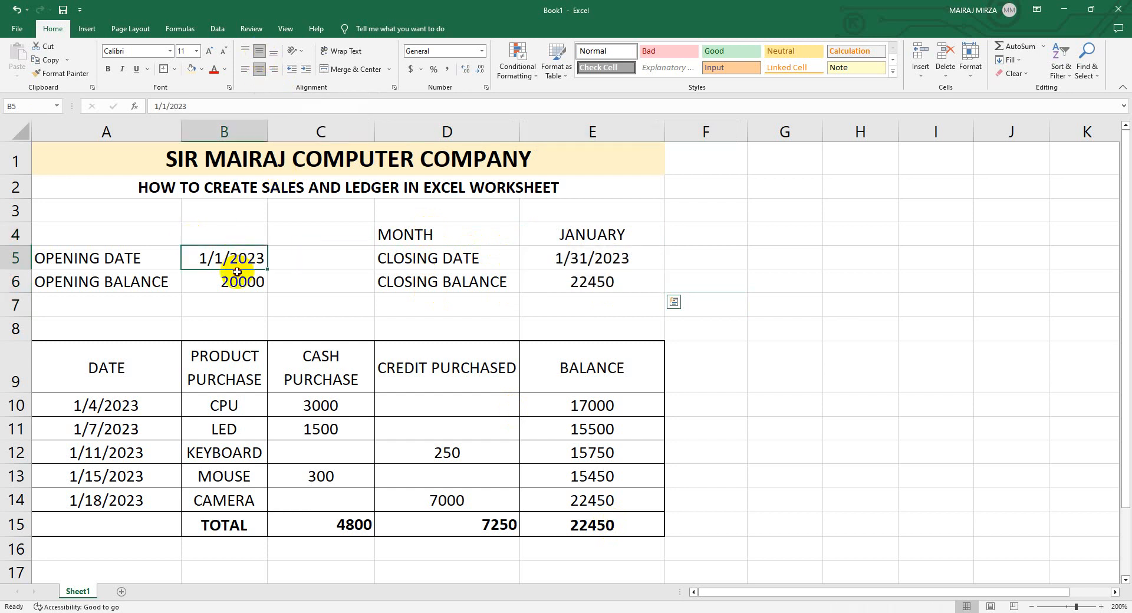
{"action": "left_click", "coordinate": [258, 70]}
{"action": "left_click", "coordinate": [259, 52]}
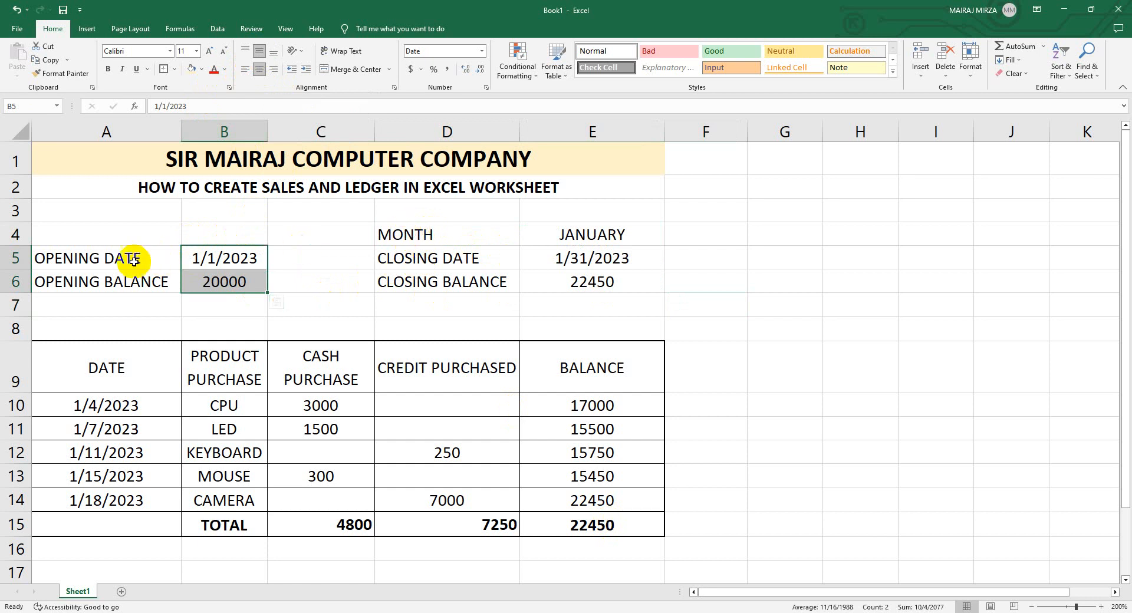
Step: Apply thick outside borders around the opening details in A5:B6 and the month and closing details in D4:E6
{"action": "left_click_drag", "start_coordinate": [108, 257], "coordinate": [197, 283]}
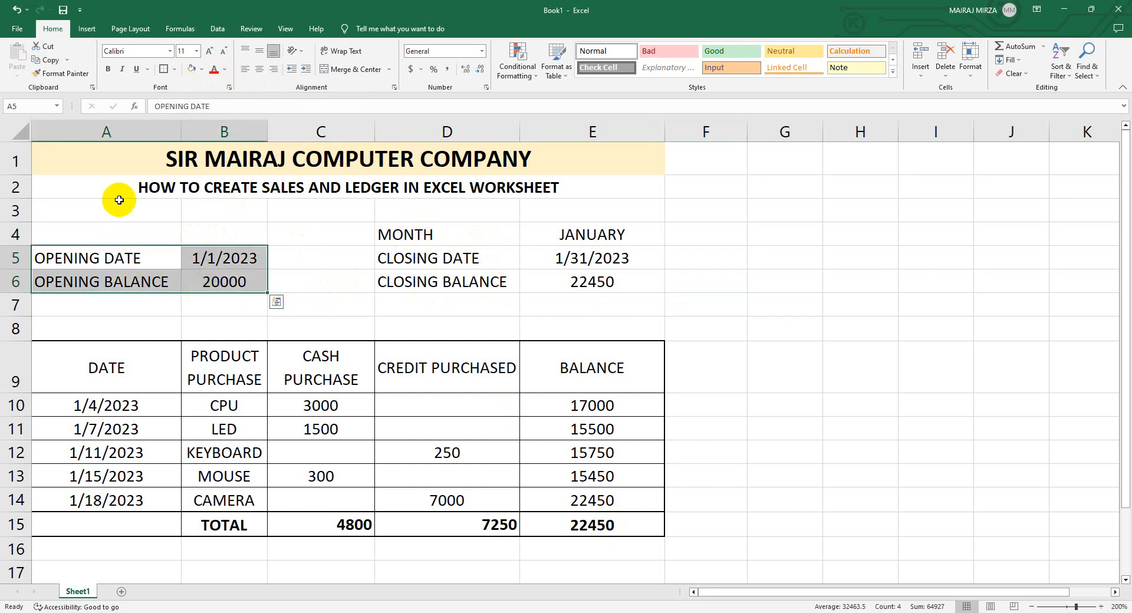
{"action": "left_click", "coordinate": [164, 69]}
{"action": "left_click_drag", "start_coordinate": [492, 236], "coordinate": [559, 281]}
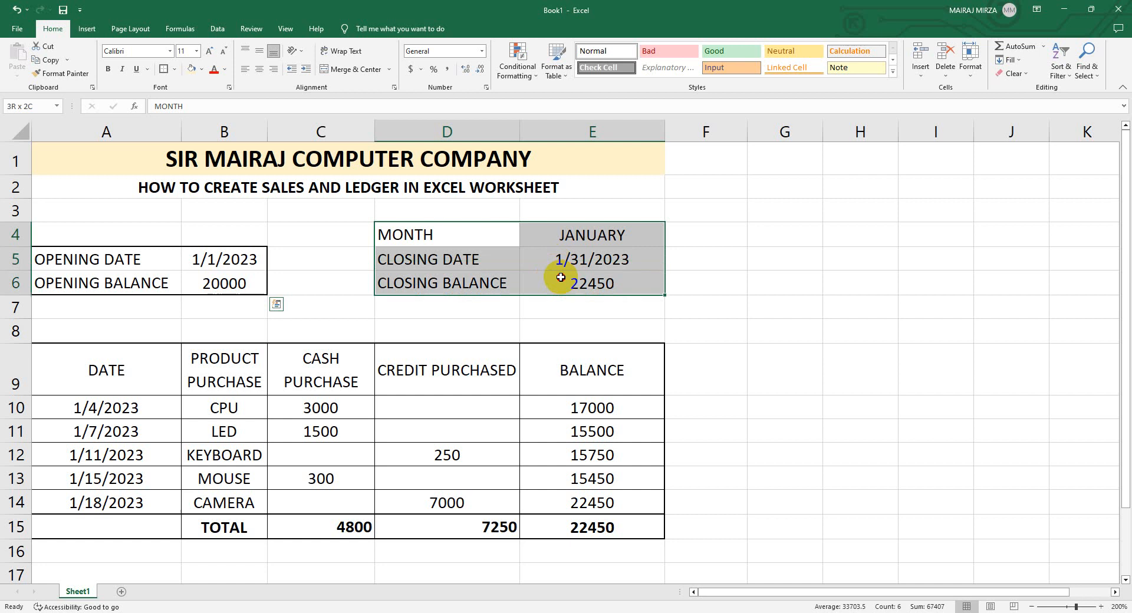
{"action": "left_click", "coordinate": [164, 69]}
{"action": "left_click", "coordinate": [763, 247]}
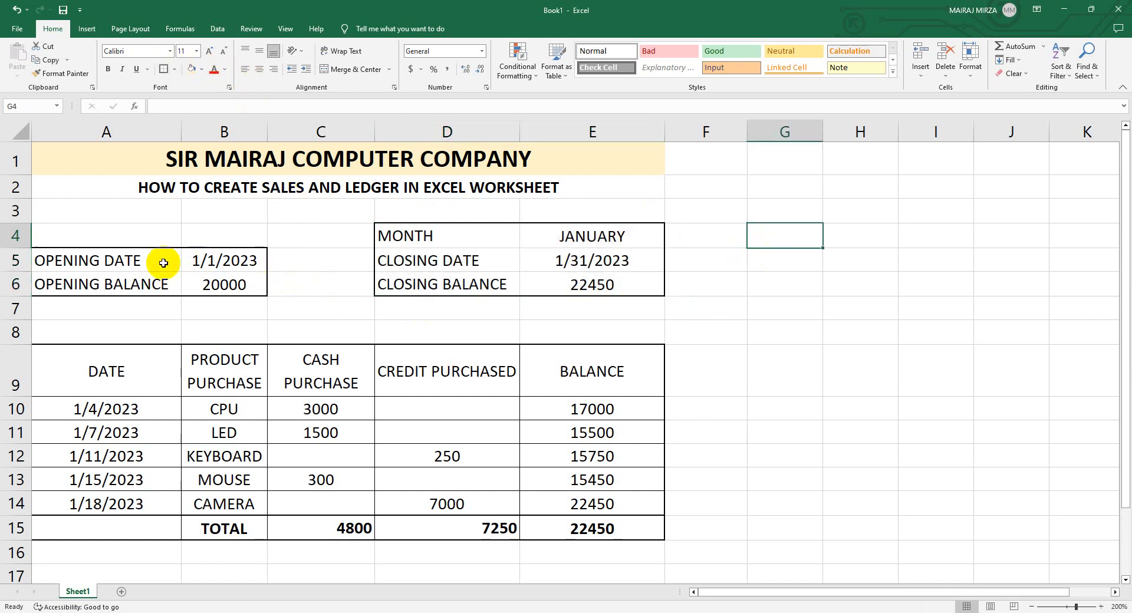
Step: Apply All Borders and Thick Outside Borders to the opening details in A5:B6
{"action": "left_click_drag", "start_coordinate": [141, 261], "coordinate": [205, 284]}
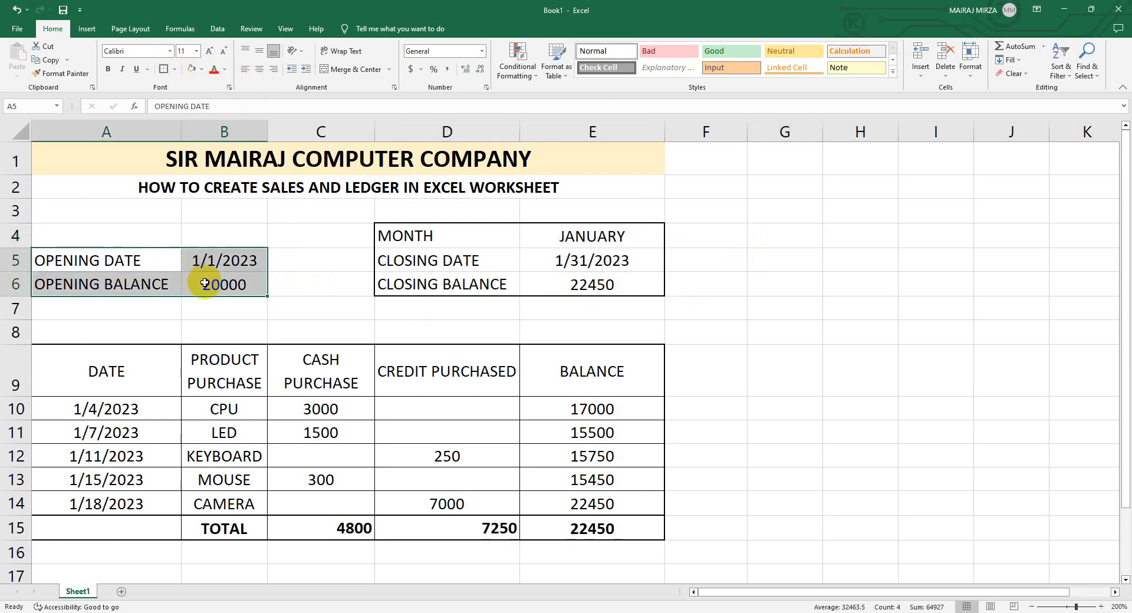
{"action": "left_click", "coordinate": [175, 71]}
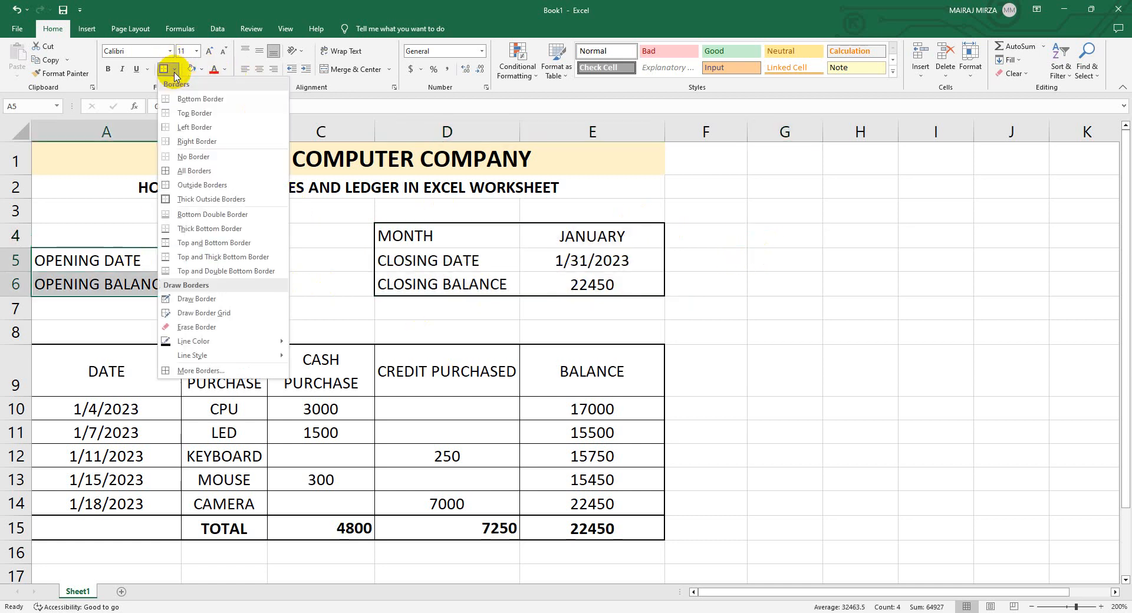
{"action": "left_click", "coordinate": [169, 171]}
{"action": "left_click", "coordinate": [177, 71]}
{"action": "left_click", "coordinate": [200, 198]}
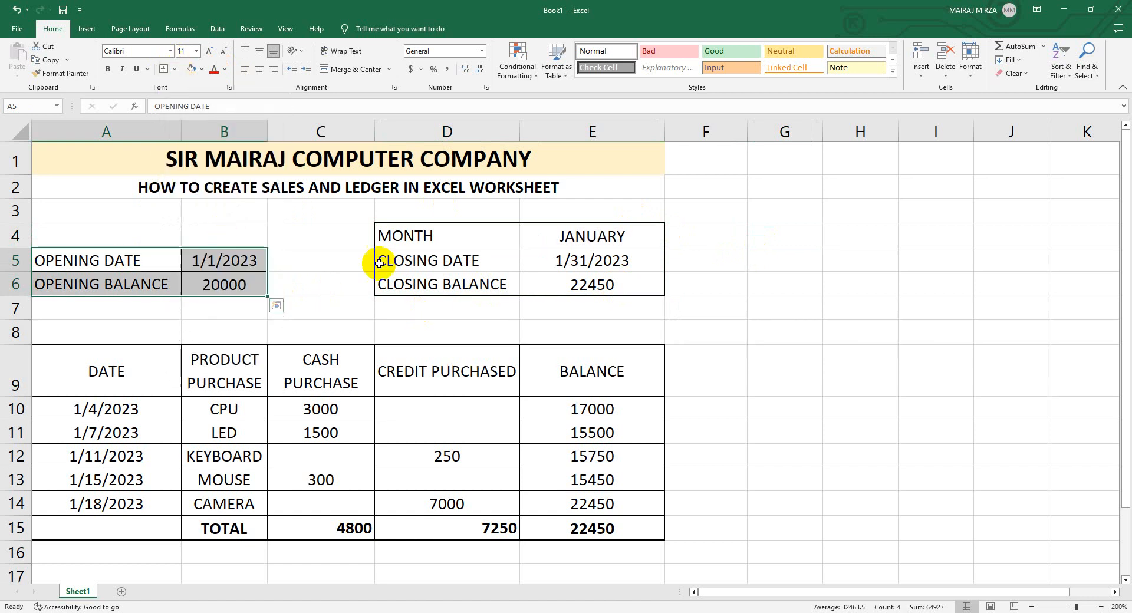
Step: Apply All Borders and Thick Outside Borders to the month and closing details in D4:E6
{"action": "left_click_drag", "start_coordinate": [420, 235], "coordinate": [599, 280]}
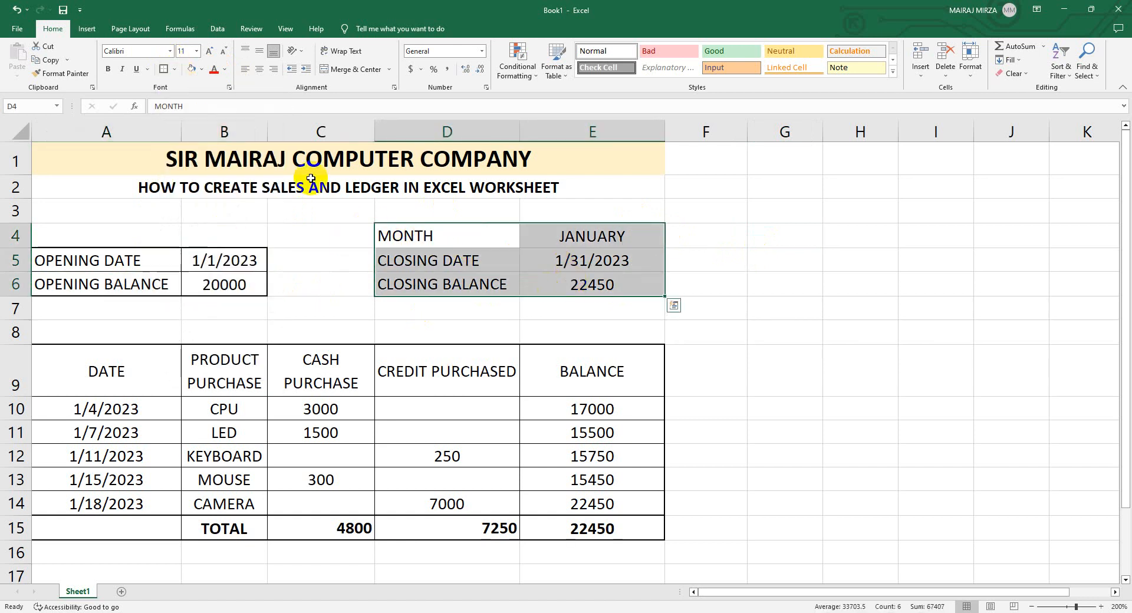
{"action": "left_click", "coordinate": [175, 69]}
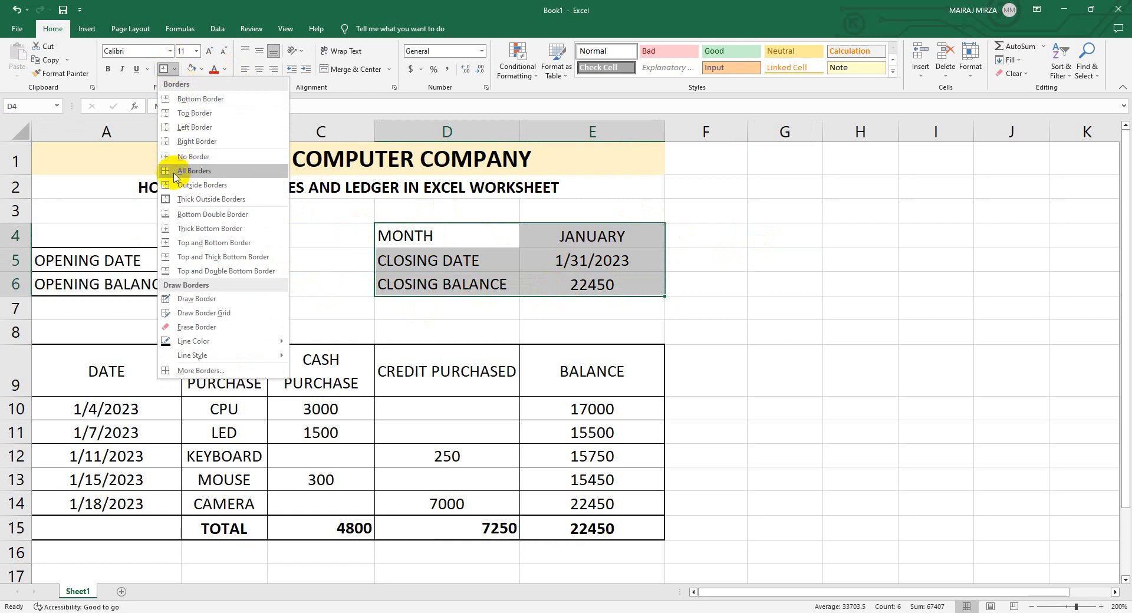
{"action": "left_click", "coordinate": [174, 177]}
{"action": "left_click", "coordinate": [174, 69]}
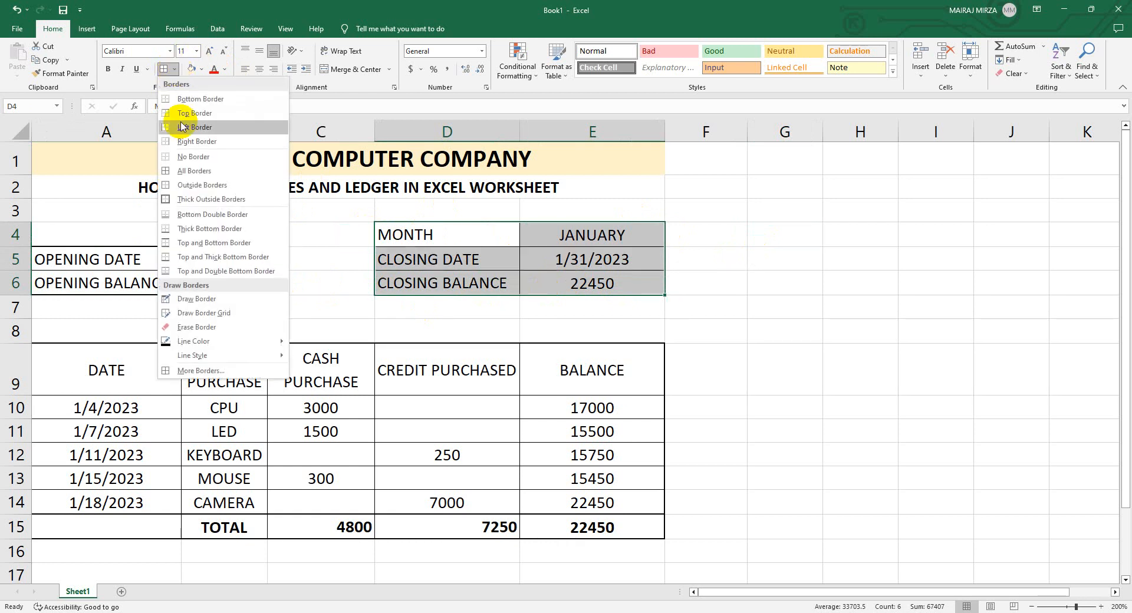
{"action": "left_click", "coordinate": [189, 199]}
{"action": "left_click", "coordinate": [770, 231]}
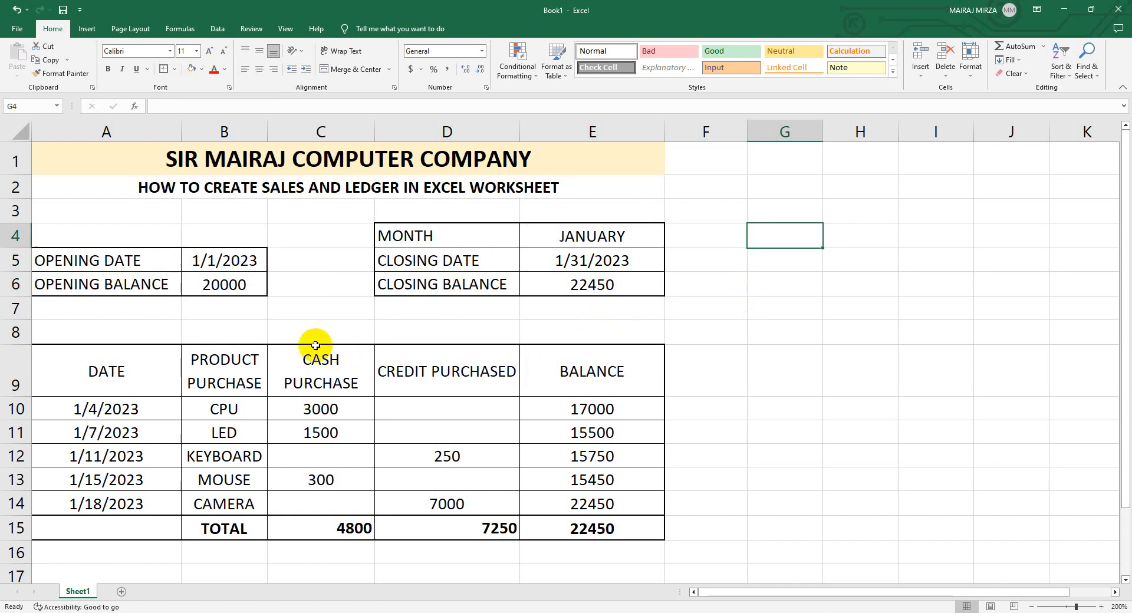
Step: Enter the heading PURCHASE LEDGER in row 8 and merge and center it across A8:E8 above the table
{"action": "left_click", "coordinate": [302, 329]}
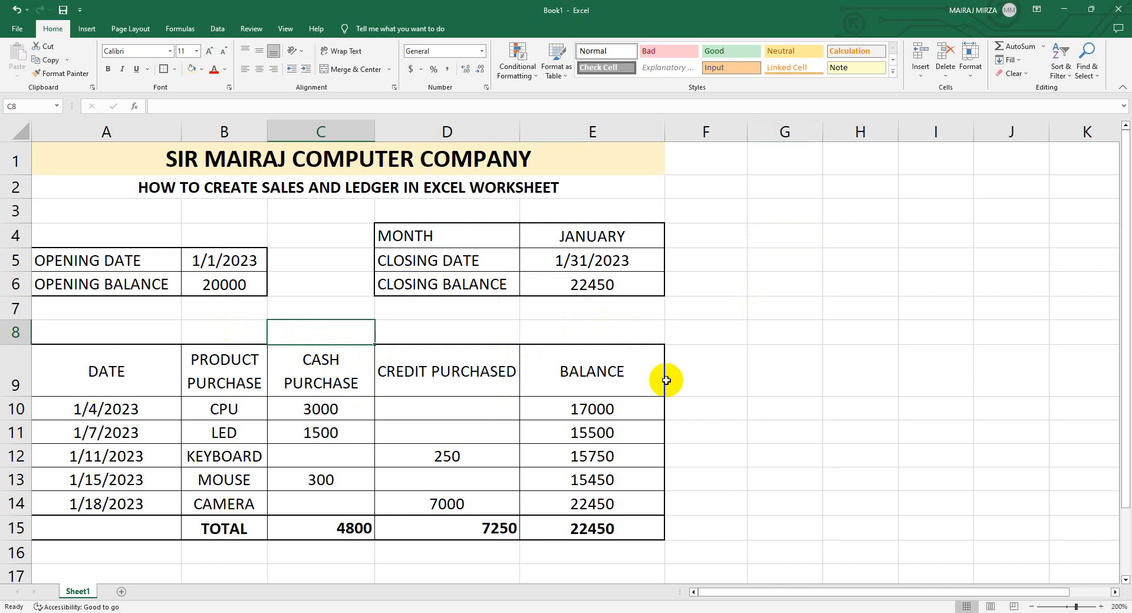
{"action": "type", "text": "PURCHASE LEDGER"}
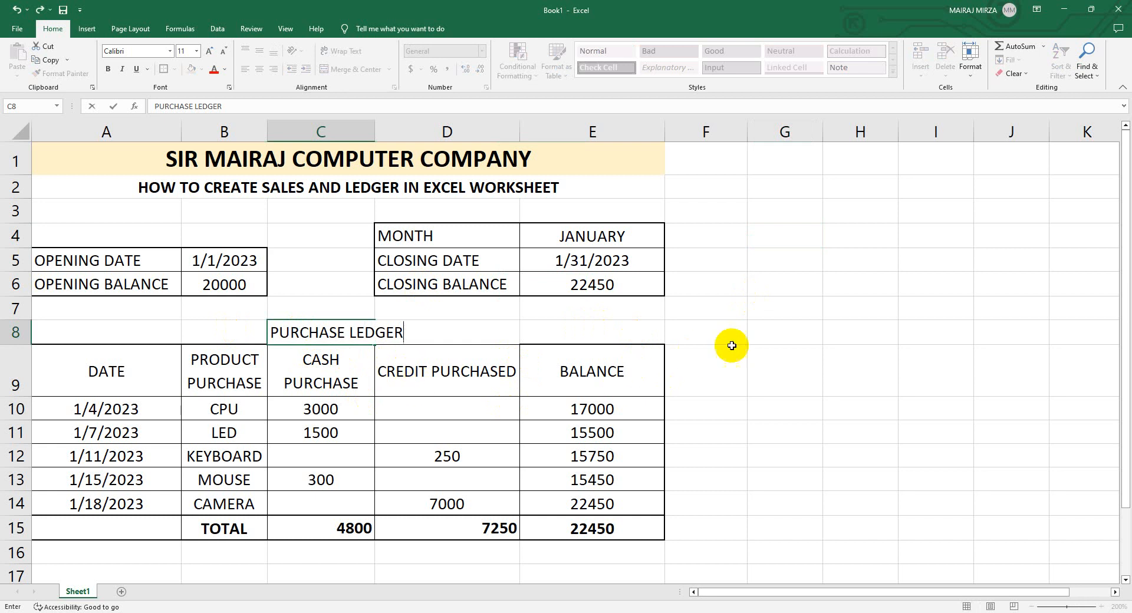
{"action": "left_click", "coordinate": [759, 333]}
{"action": "left_click", "coordinate": [342, 334]}
{"action": "left_click_drag", "start_coordinate": [129, 333], "coordinate": [554, 337]}
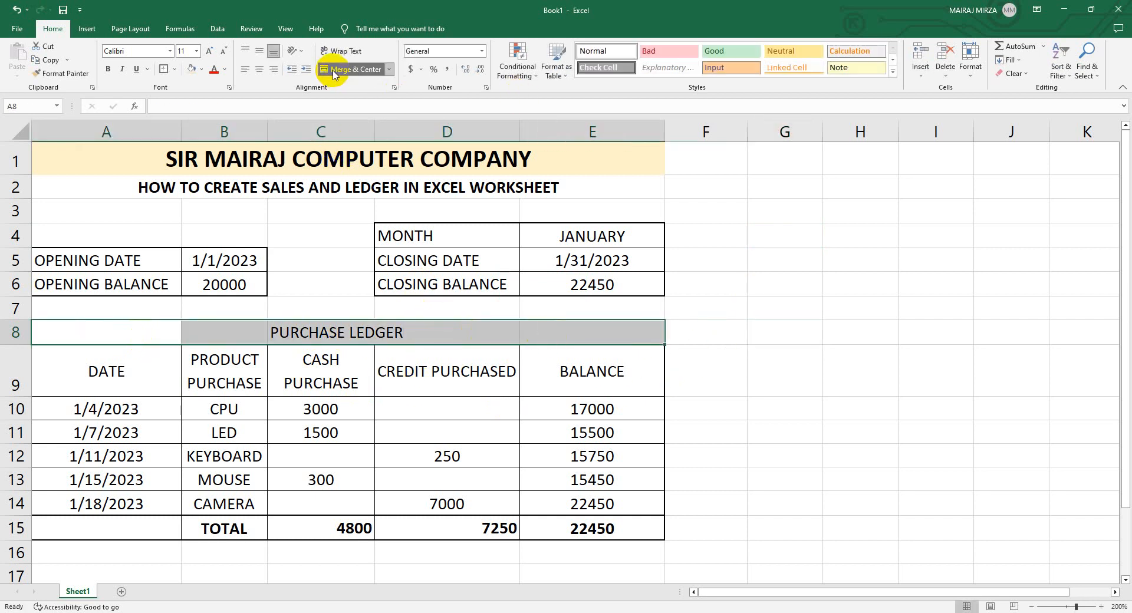
{"action": "left_click", "coordinate": [354, 68]}
Step: Make the PURCHASE LEDGER heading bold and set its font size to 16
{"action": "left_click", "coordinate": [108, 69]}
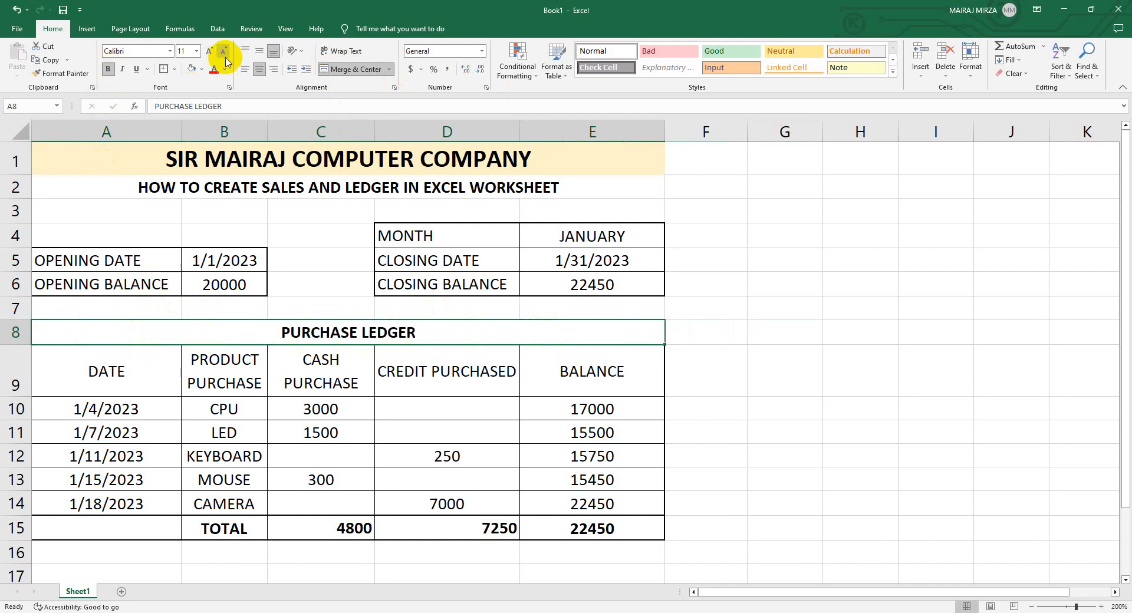
{"action": "left_click", "coordinate": [210, 52]}
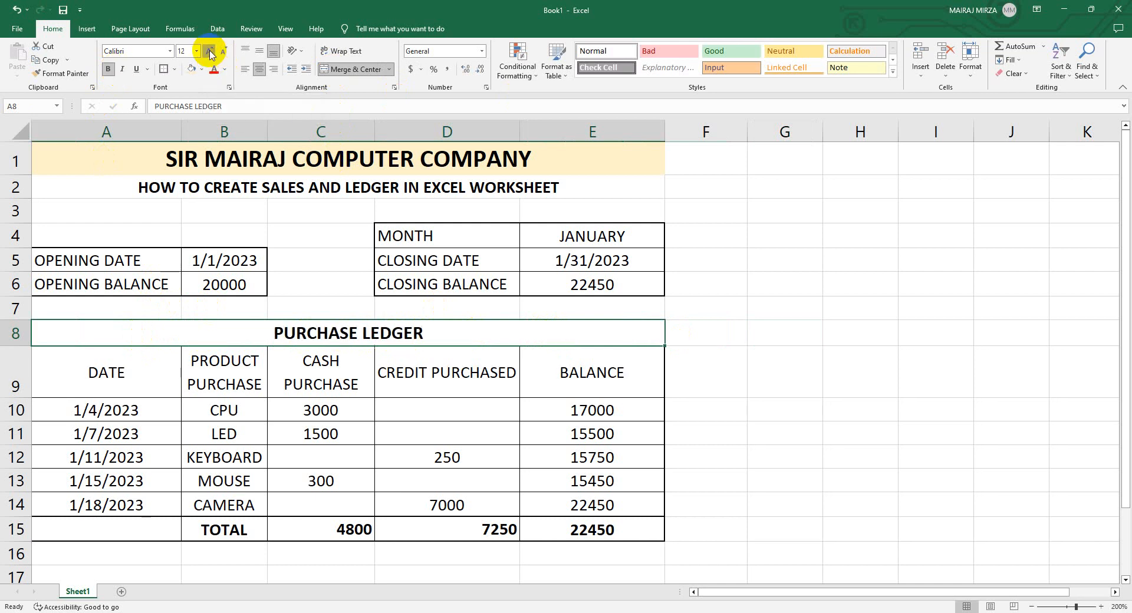
{"action": "left_click", "coordinate": [211, 52]}
{"action": "left_click", "coordinate": [211, 52]}
{"action": "left_click", "coordinate": [211, 52]}
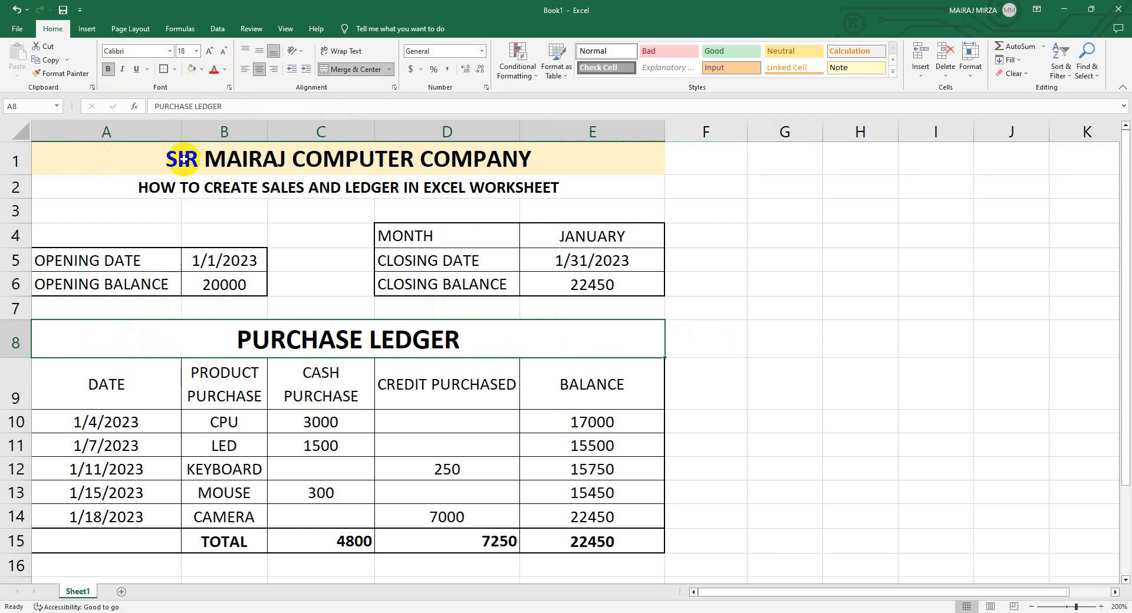
{"action": "left_click", "coordinate": [223, 51]}
{"action": "left_click", "coordinate": [202, 70]}
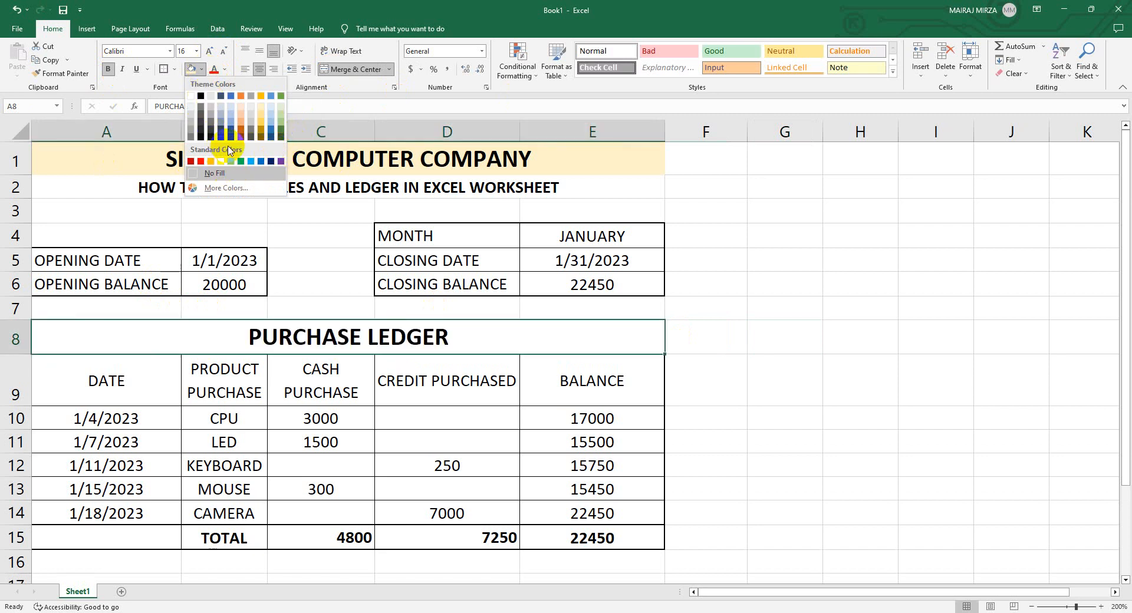
{"action": "key", "text": "Escape"}
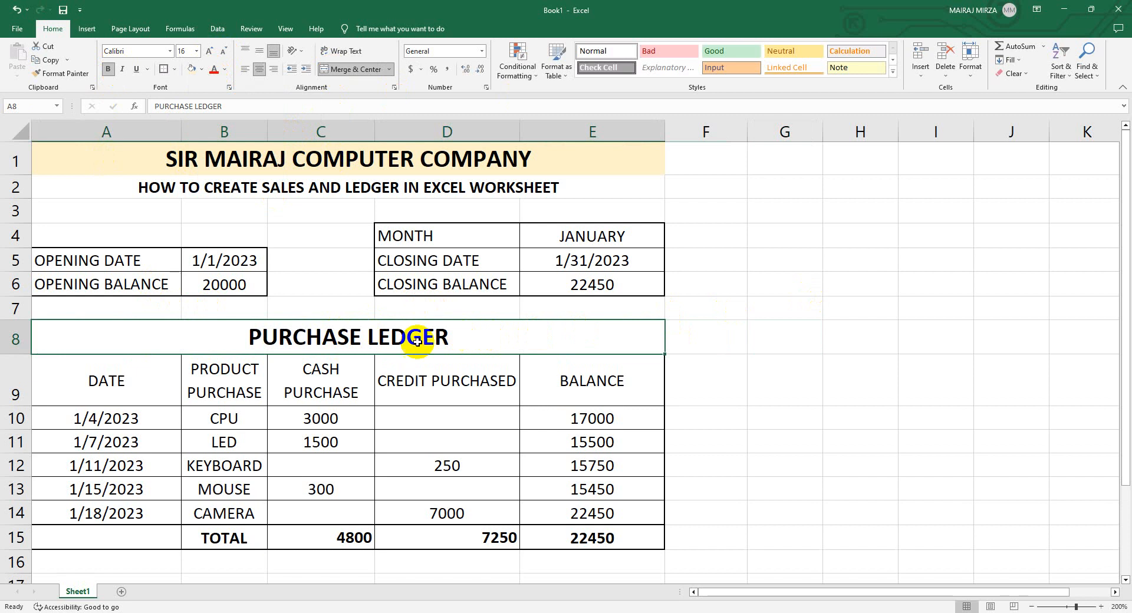
{"action": "left_click", "coordinate": [783, 331]}
{"action": "left_click", "coordinate": [446, 344]}
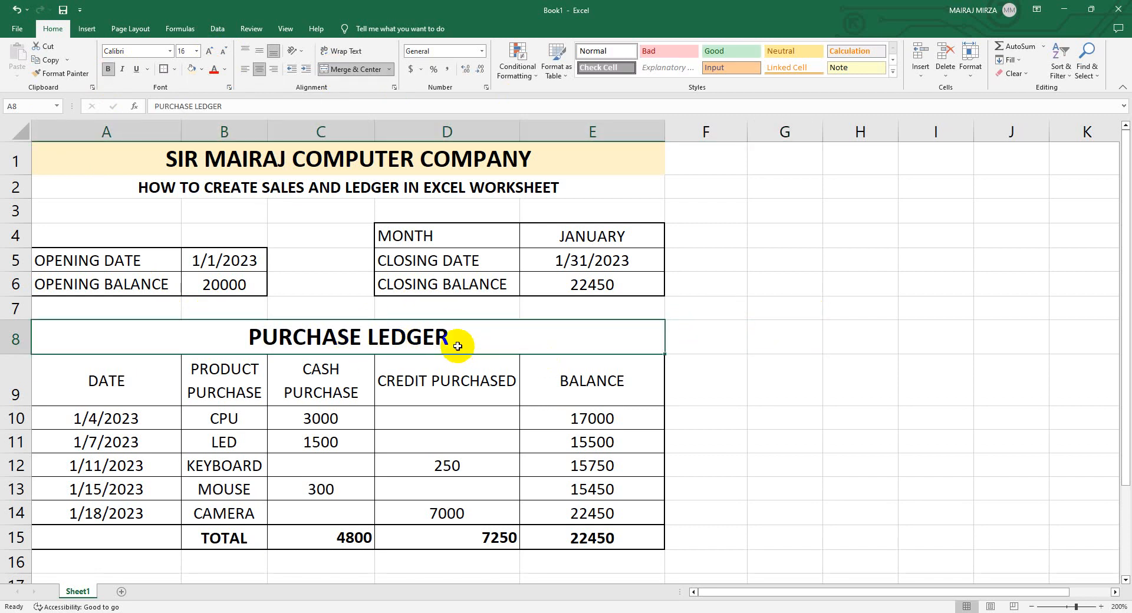
{"action": "left_click", "coordinate": [229, 89]}
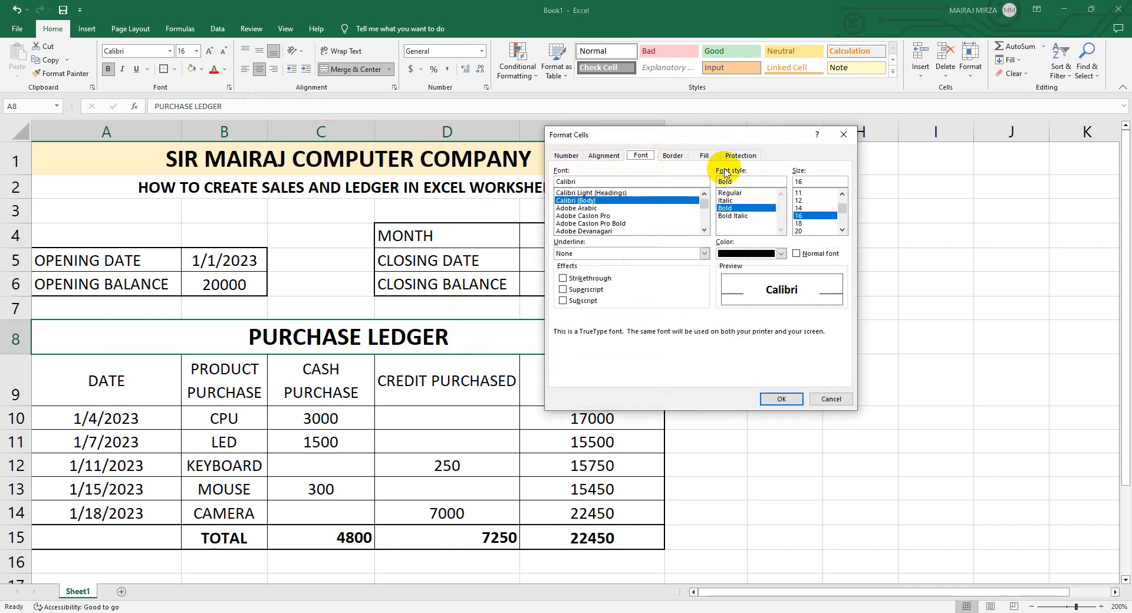
{"action": "left_click_drag", "start_coordinate": [702, 134], "coordinate": [617, 128]}
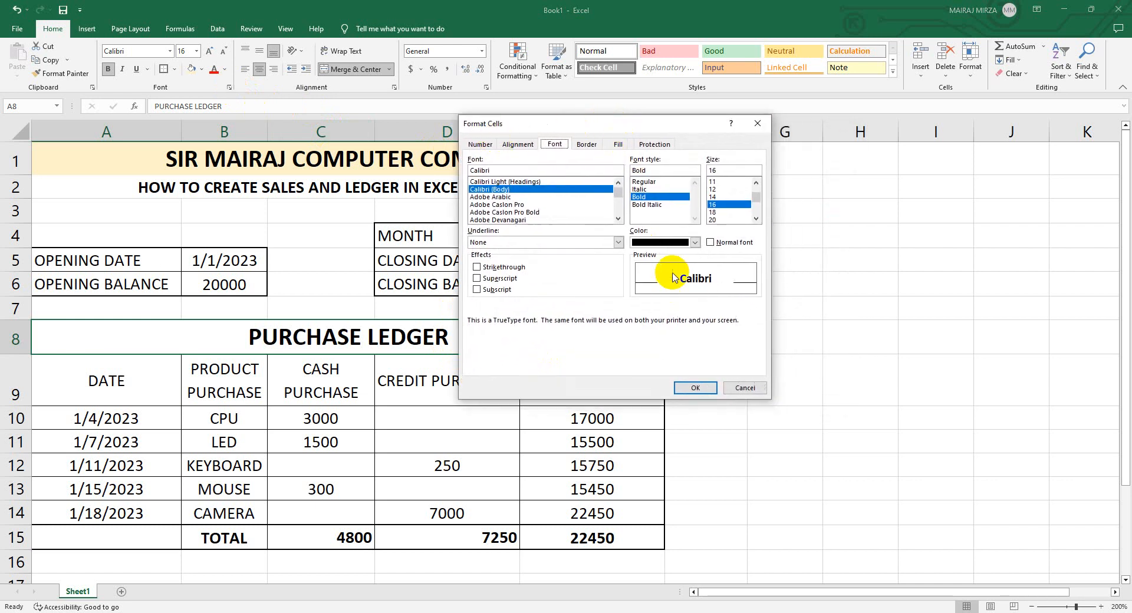
{"action": "left_click", "coordinate": [733, 384]}
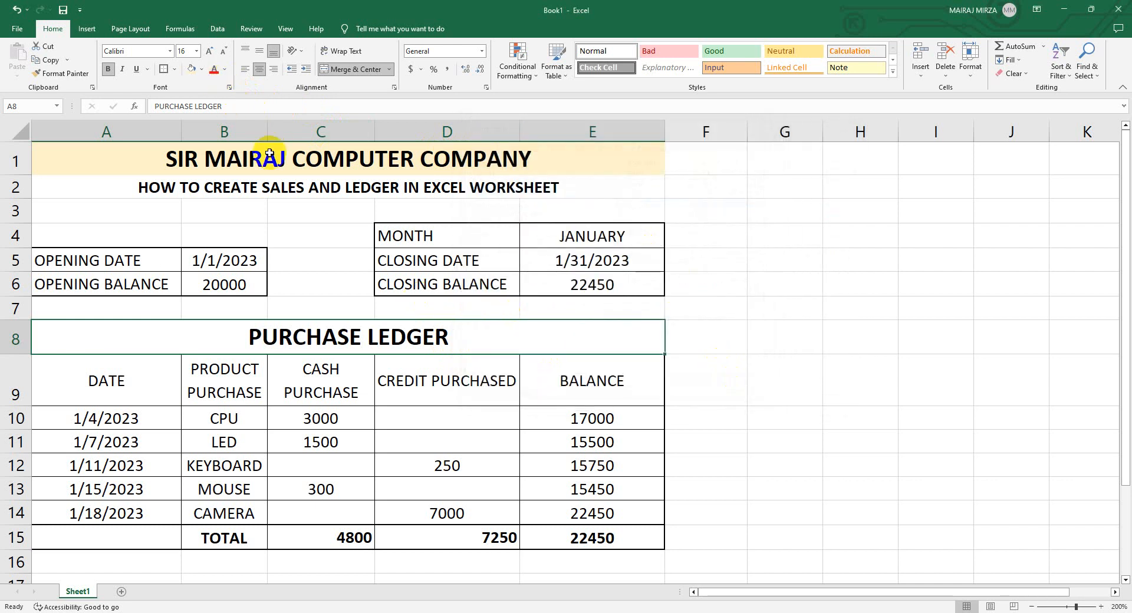
{"action": "key", "text": "ctrl+1"}
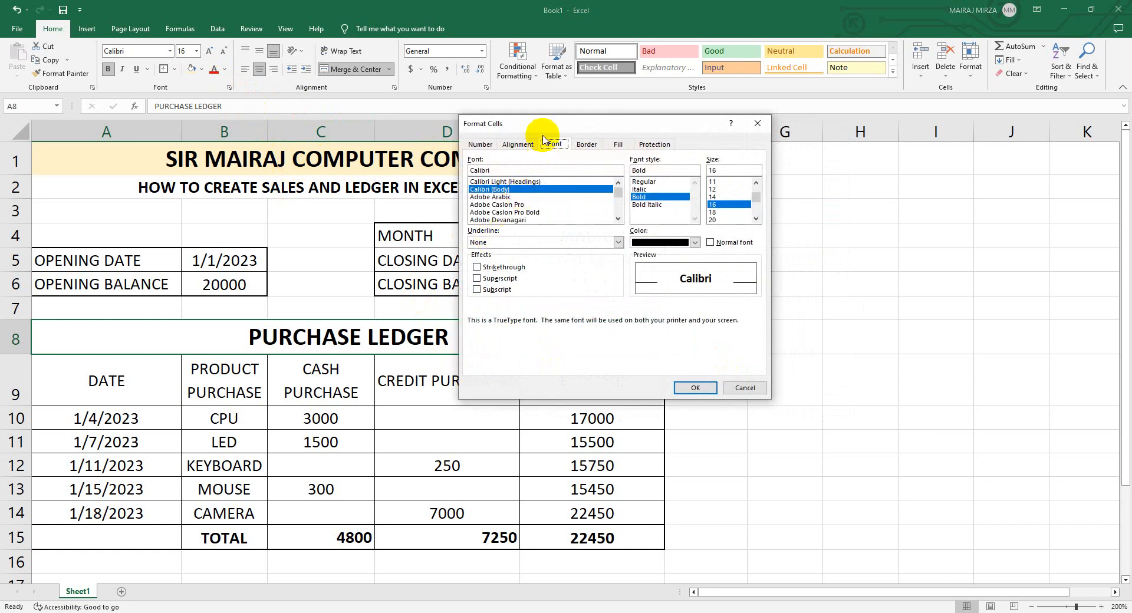
{"action": "left_click_drag", "start_coordinate": [515, 124], "coordinate": [477, 136]}
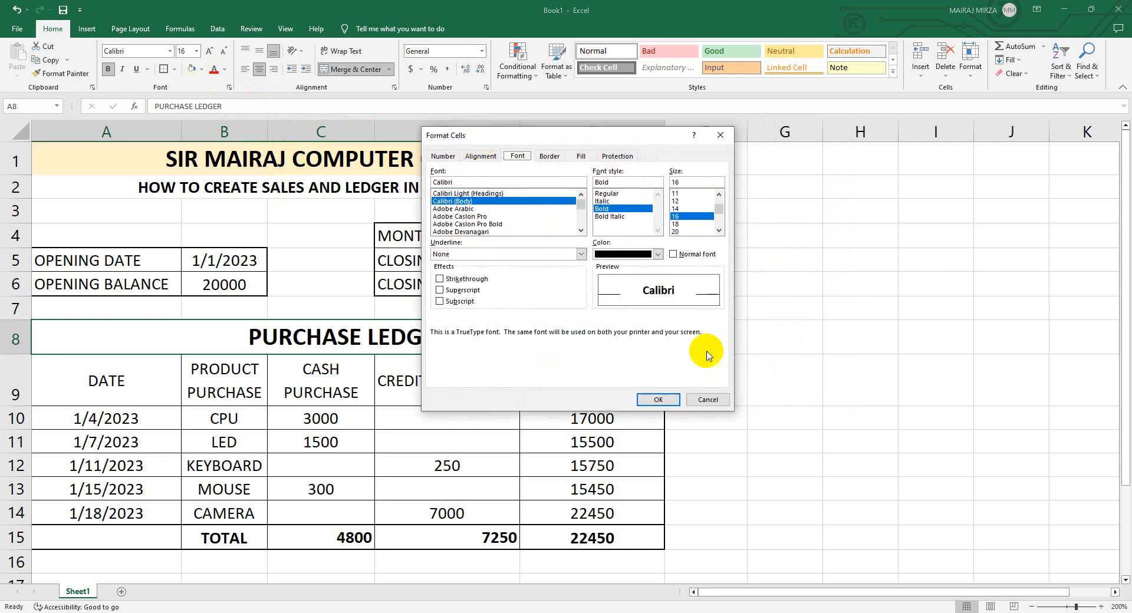
{"action": "left_click", "coordinate": [703, 399]}
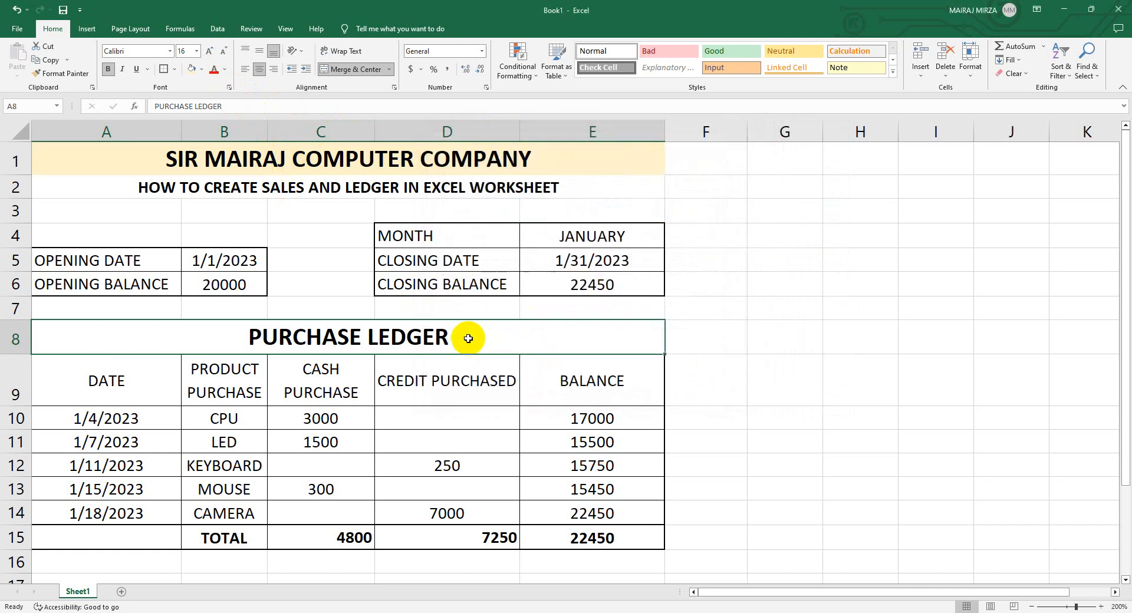
Step: Fill the PURCHASE LEDGER heading with a horizontal two-color gradient from dark green edges to a light green center
{"action": "left_click", "coordinate": [229, 88]}
{"action": "left_click", "coordinate": [581, 157]}
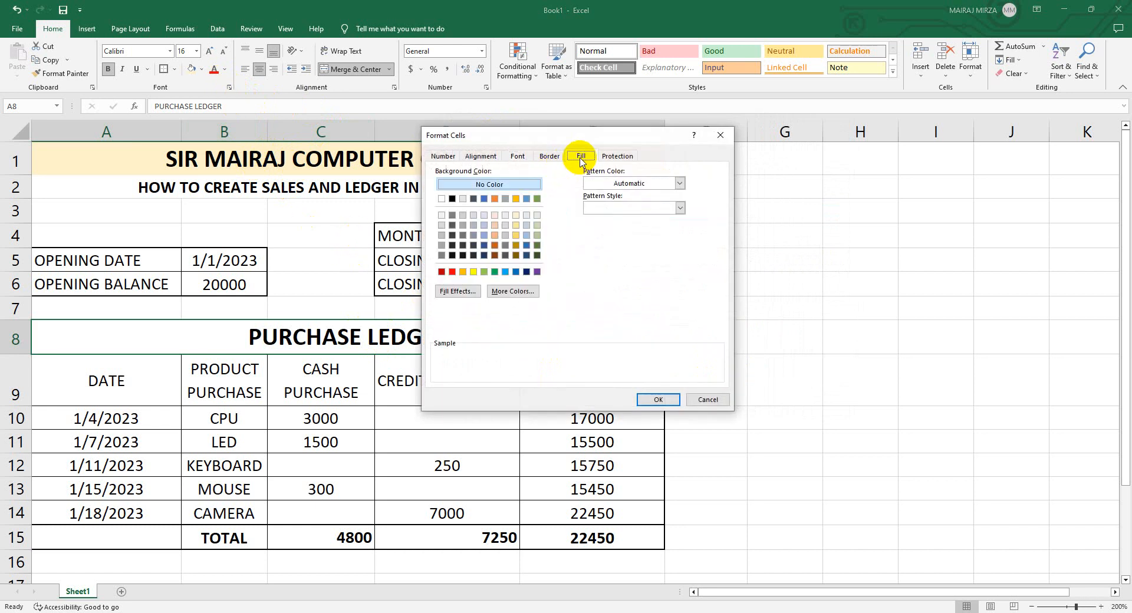
{"action": "left_click", "coordinate": [454, 292]}
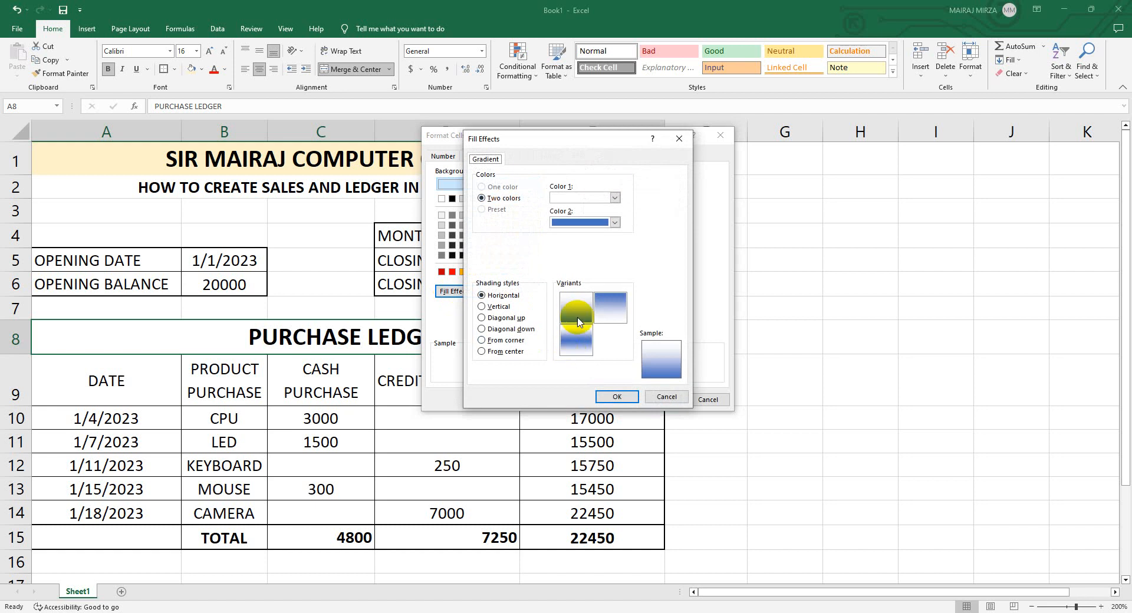
{"action": "left_click_drag", "start_coordinate": [584, 142], "coordinate": [736, 190]}
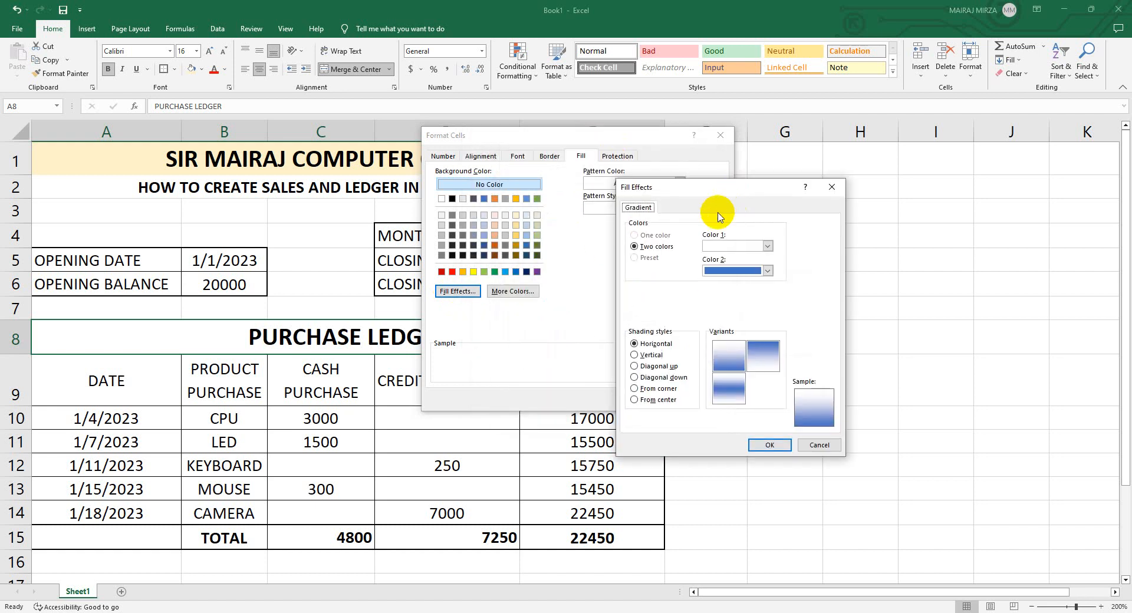
{"action": "left_click", "coordinate": [767, 246]}
{"action": "left_click", "coordinate": [798, 309]}
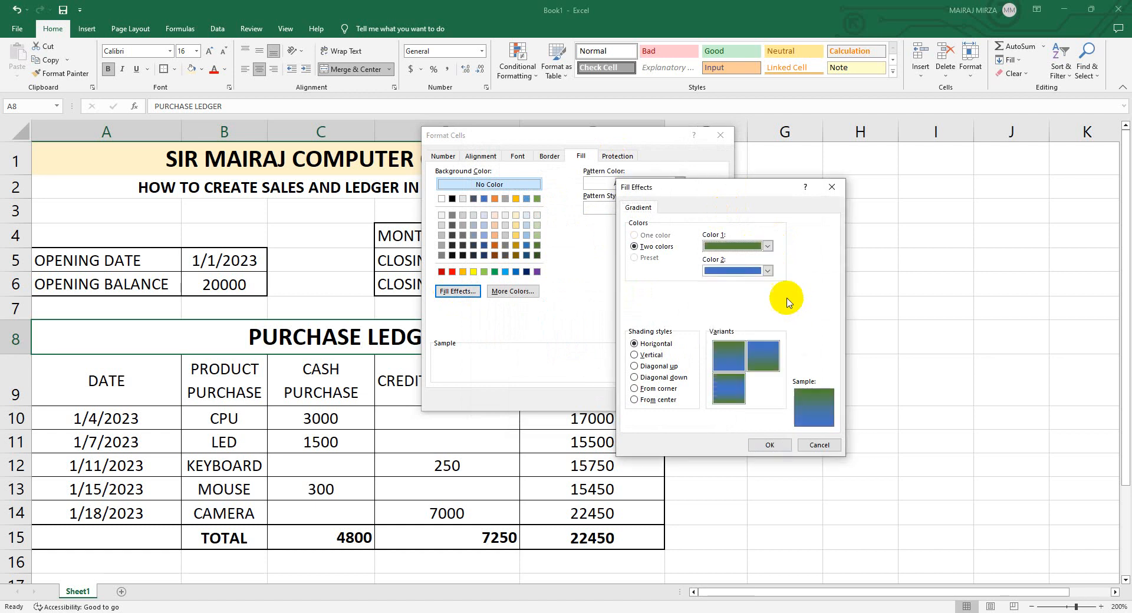
{"action": "left_click", "coordinate": [767, 270]}
{"action": "left_click", "coordinate": [796, 307]}
{"action": "left_click", "coordinate": [731, 392]}
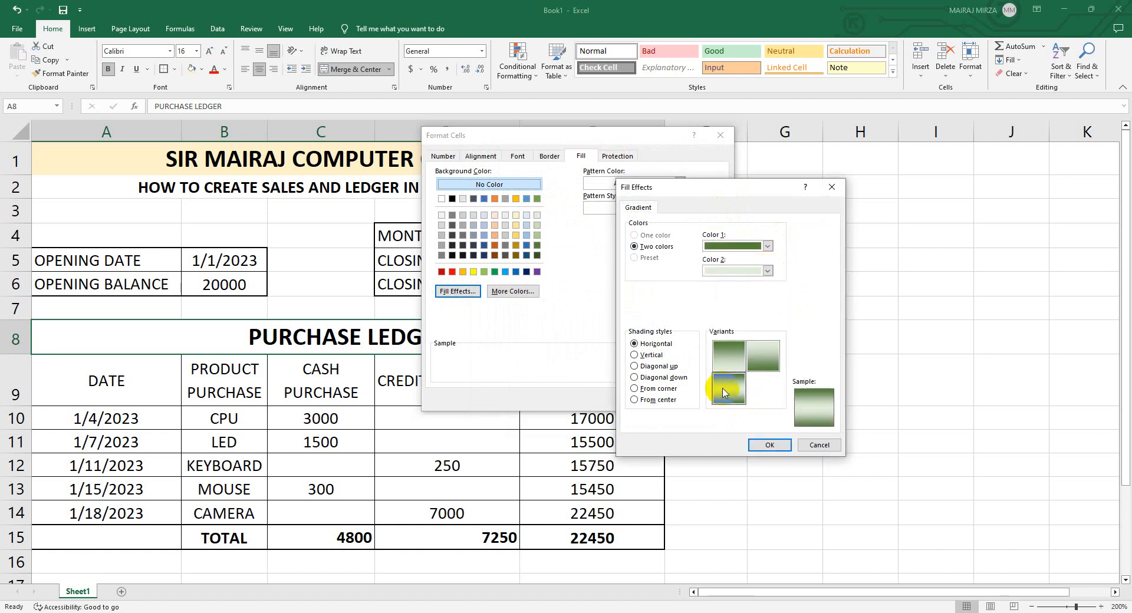
{"action": "left_click", "coordinate": [770, 444]}
{"action": "left_click", "coordinate": [659, 400]}
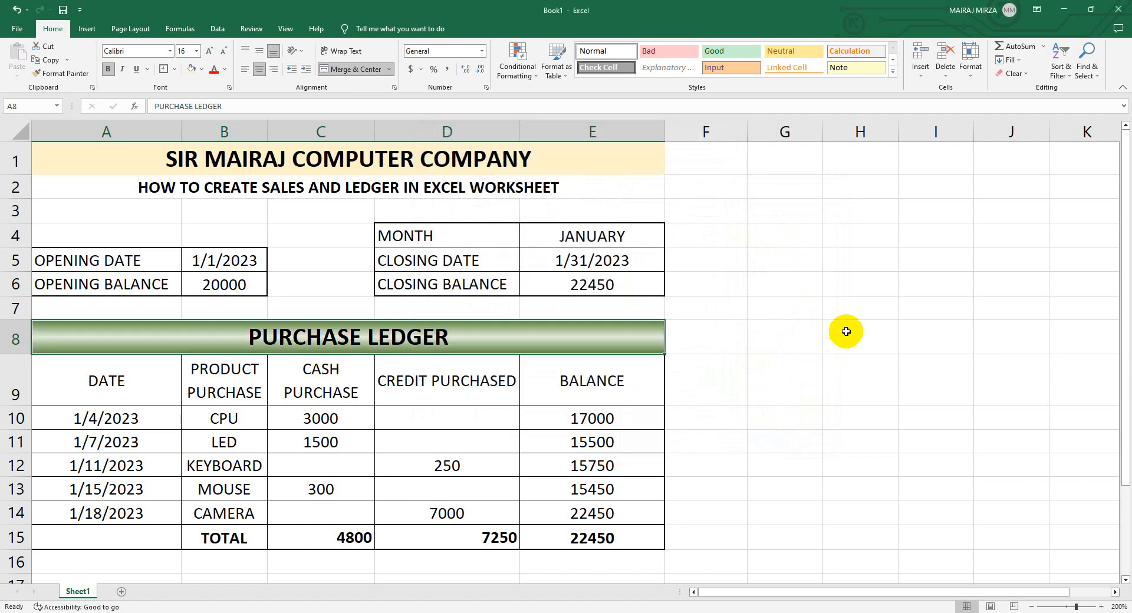
{"action": "left_click", "coordinate": [847, 330]}
Step: Fill the company title in row 1 with a vertical two-color gradient of dark green and light green
{"action": "left_click", "coordinate": [319, 156]}
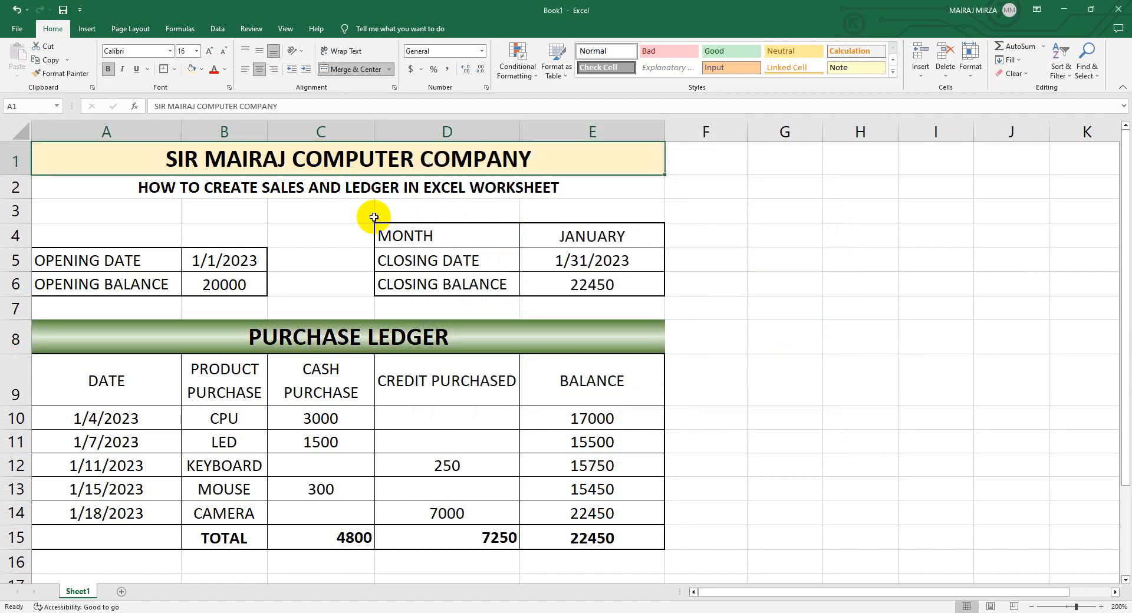
{"action": "key", "text": "ctrl+1"}
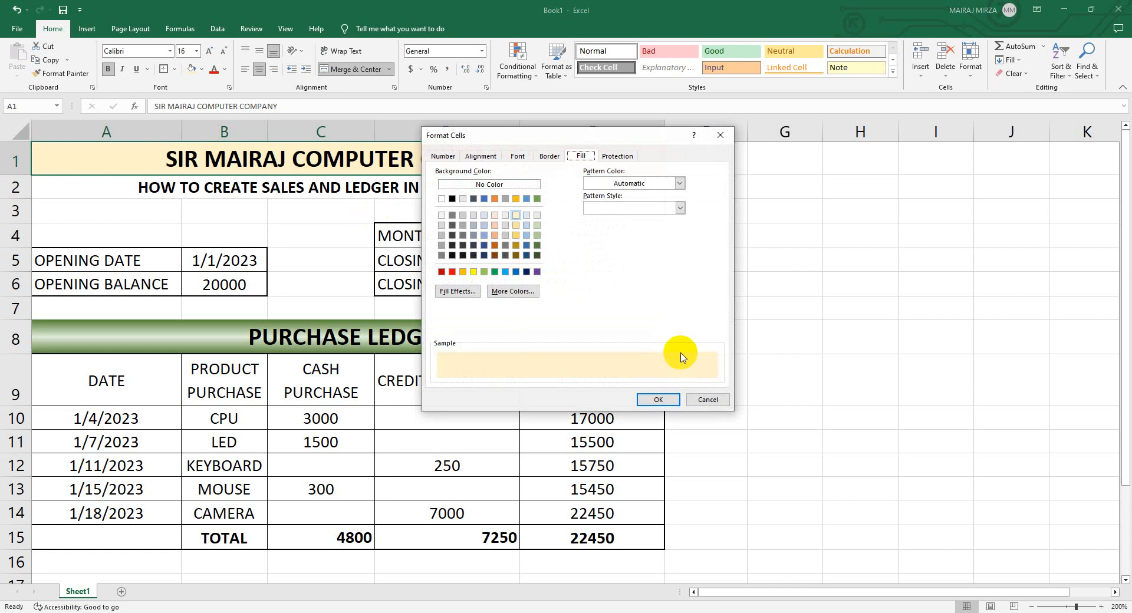
{"action": "left_click", "coordinate": [710, 400]}
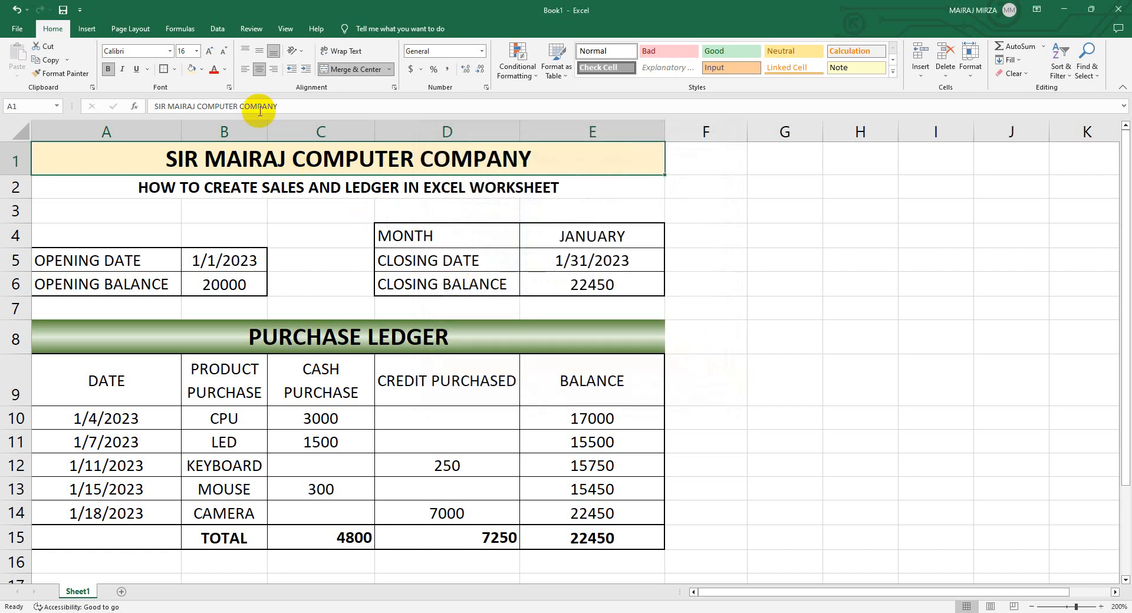
{"action": "left_click", "coordinate": [228, 89]}
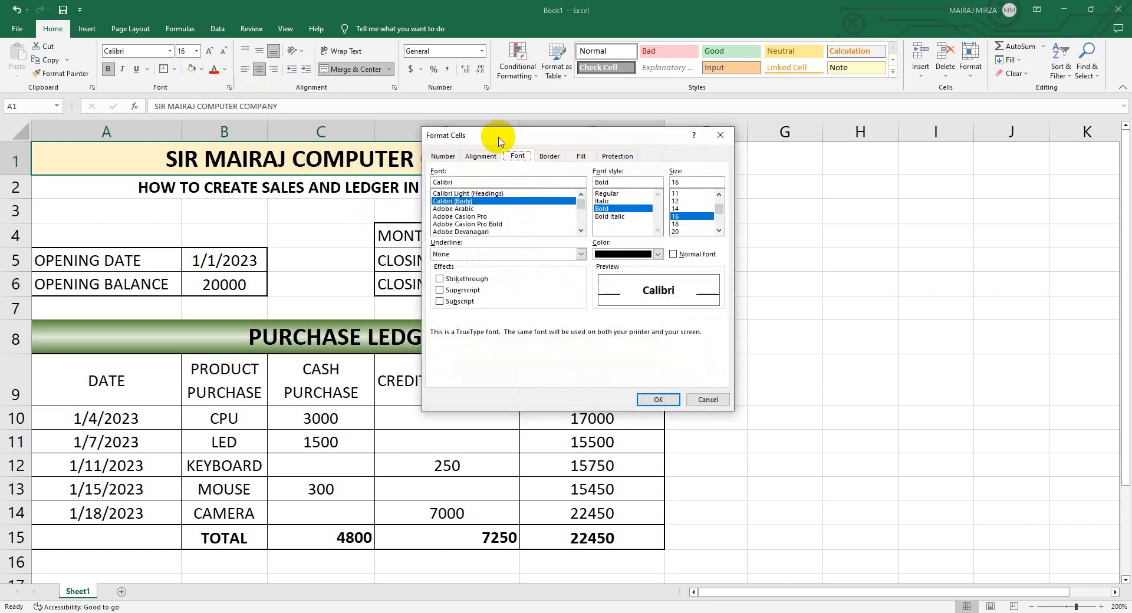
{"action": "left_click_drag", "start_coordinate": [498, 139], "coordinate": [640, 179]}
{"action": "left_click", "coordinate": [724, 202]}
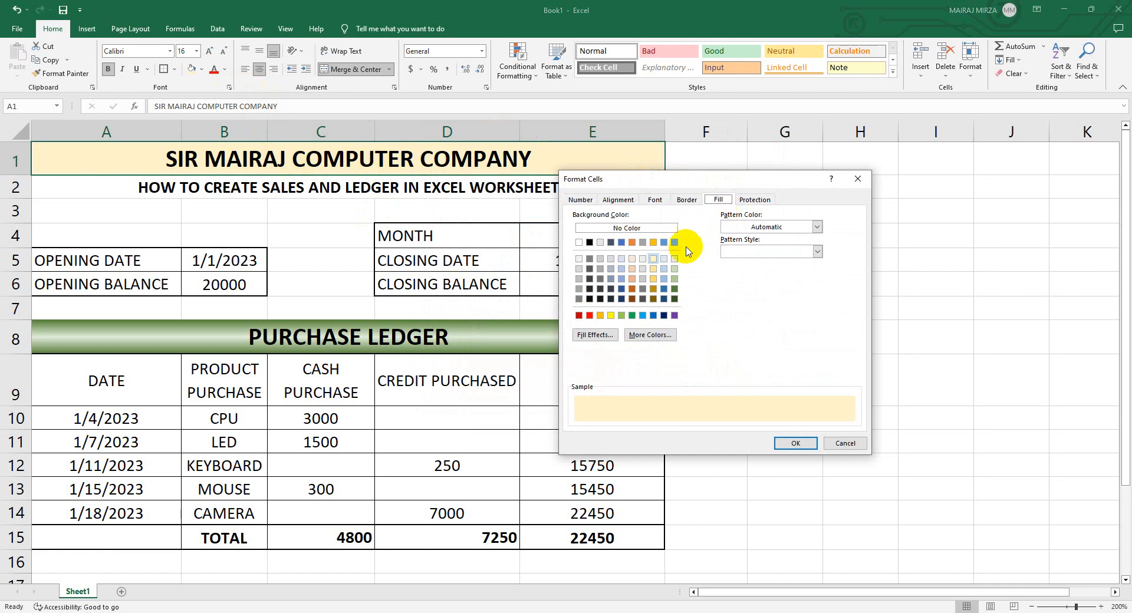
{"action": "left_click", "coordinate": [592, 336]}
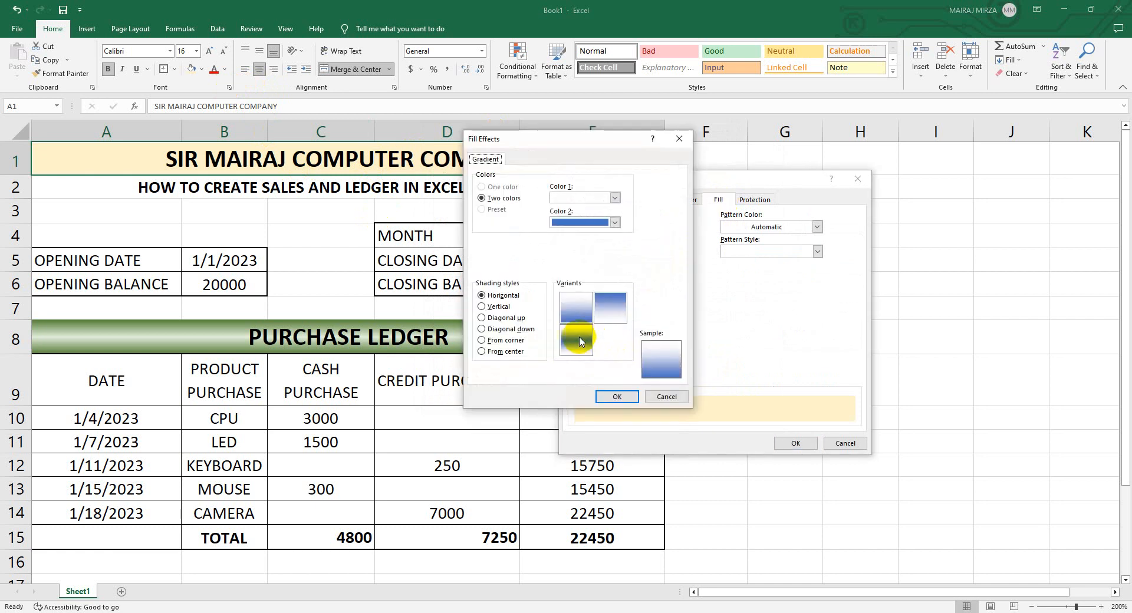
{"action": "left_click", "coordinate": [615, 198]}
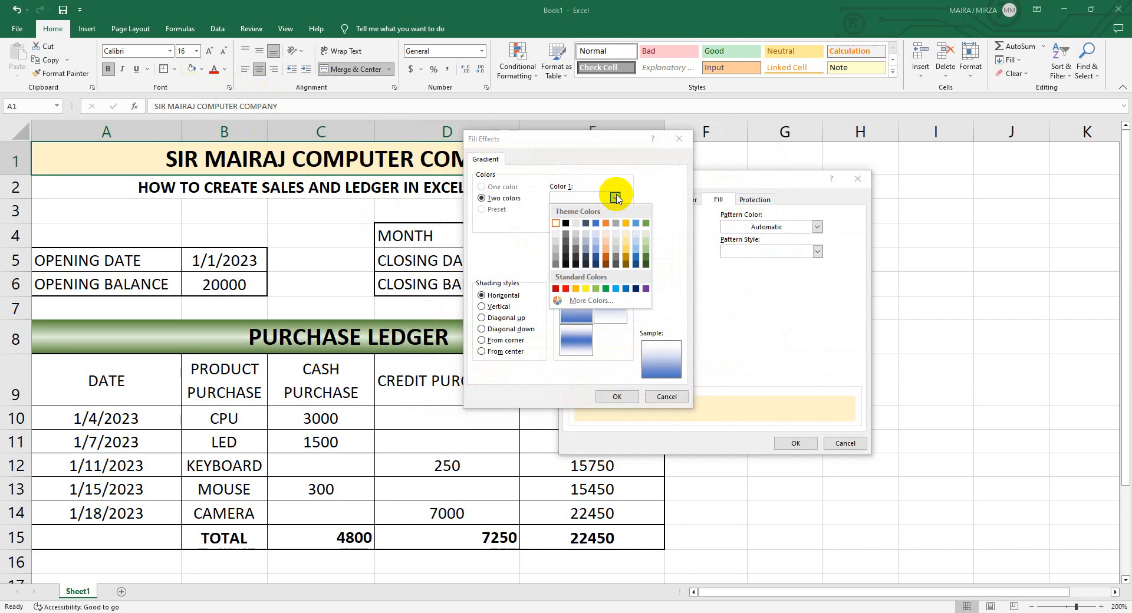
{"action": "left_click", "coordinate": [645, 258]}
{"action": "left_click", "coordinate": [615, 222]}
{"action": "left_click", "coordinate": [645, 256]}
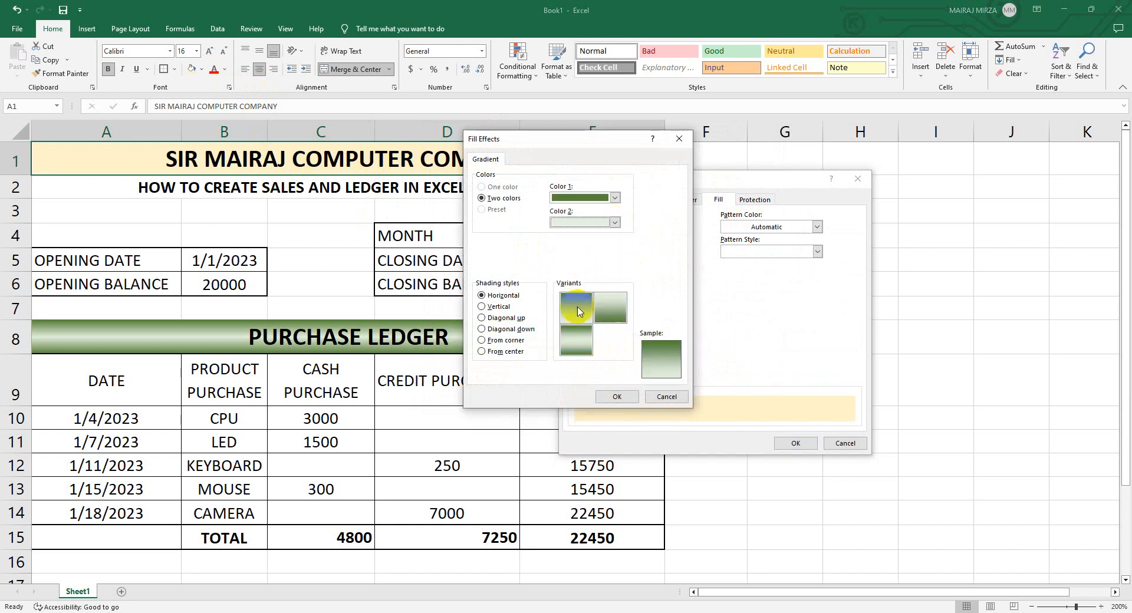
{"action": "left_click", "coordinate": [576, 338]}
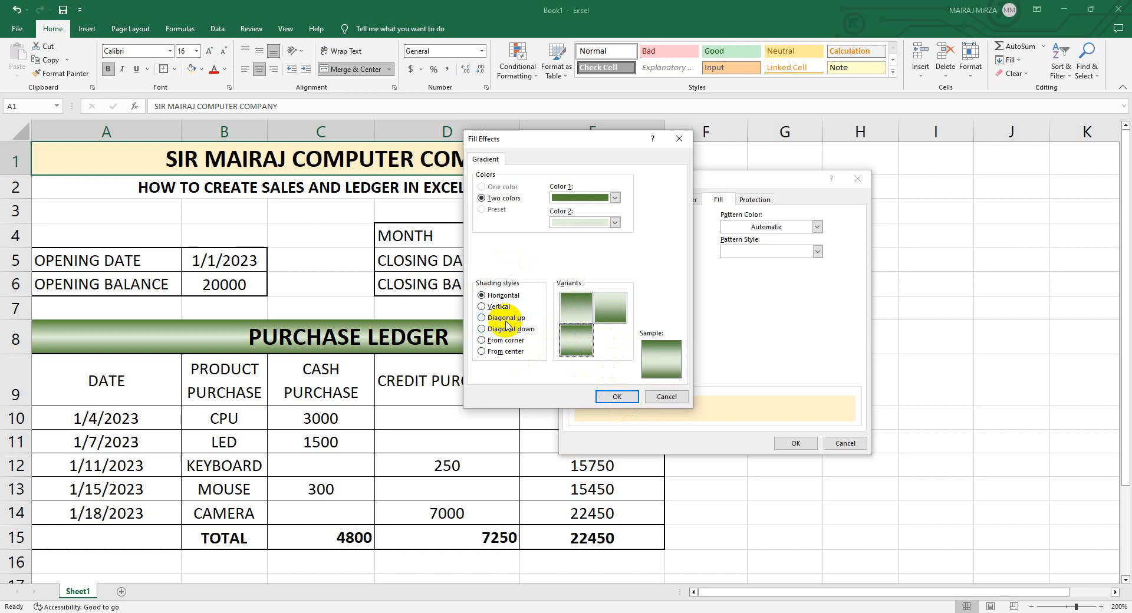
{"action": "left_click", "coordinate": [482, 307]}
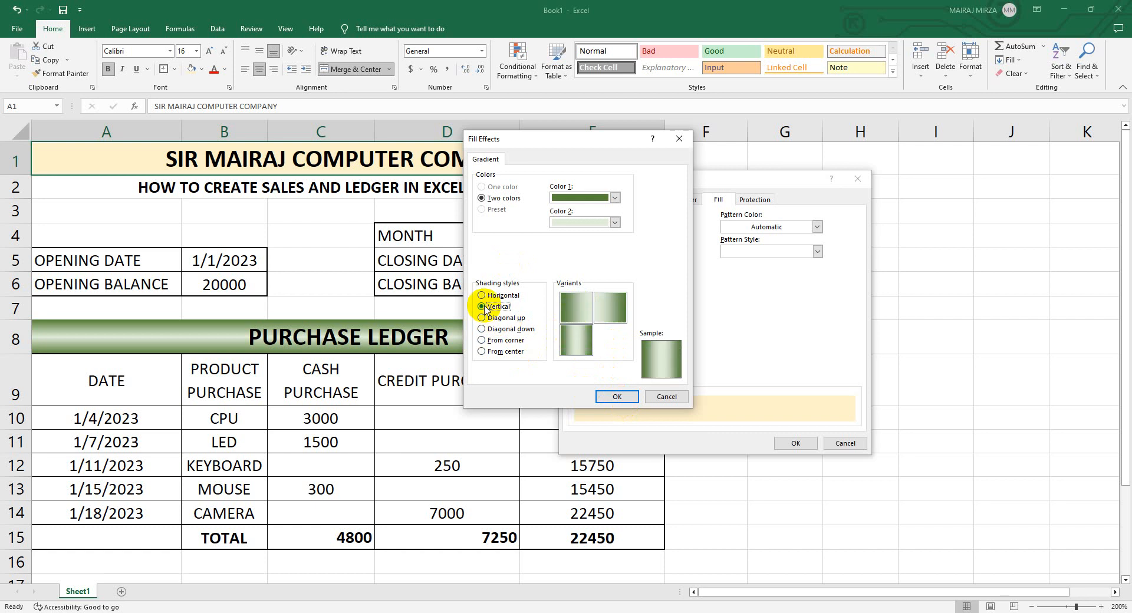
{"action": "left_click", "coordinate": [616, 396]}
{"action": "left_click", "coordinate": [795, 443]}
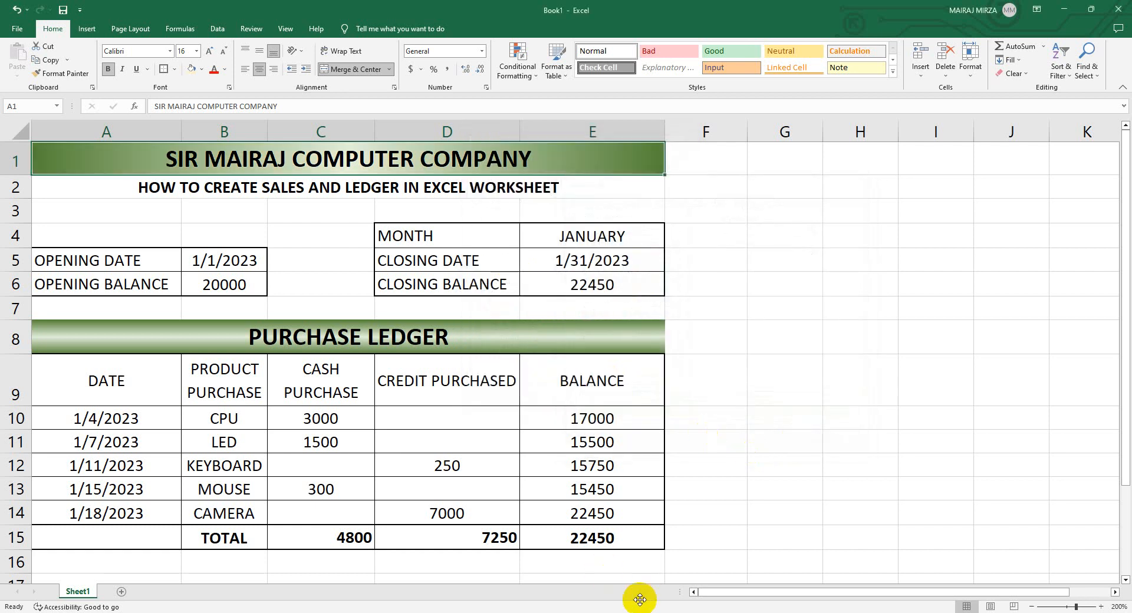
Step: Apply the custom date format DD-MMM-YYY to the opening date in B5 and autofit column B
{"action": "left_click", "coordinate": [233, 260]}
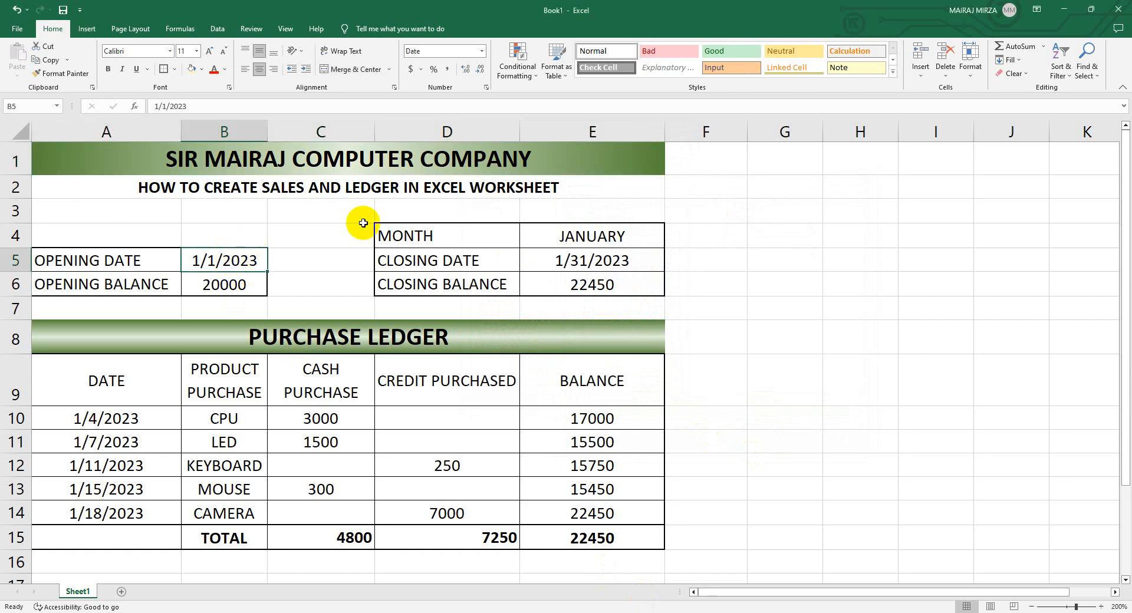
{"action": "left_click", "coordinate": [481, 53]}
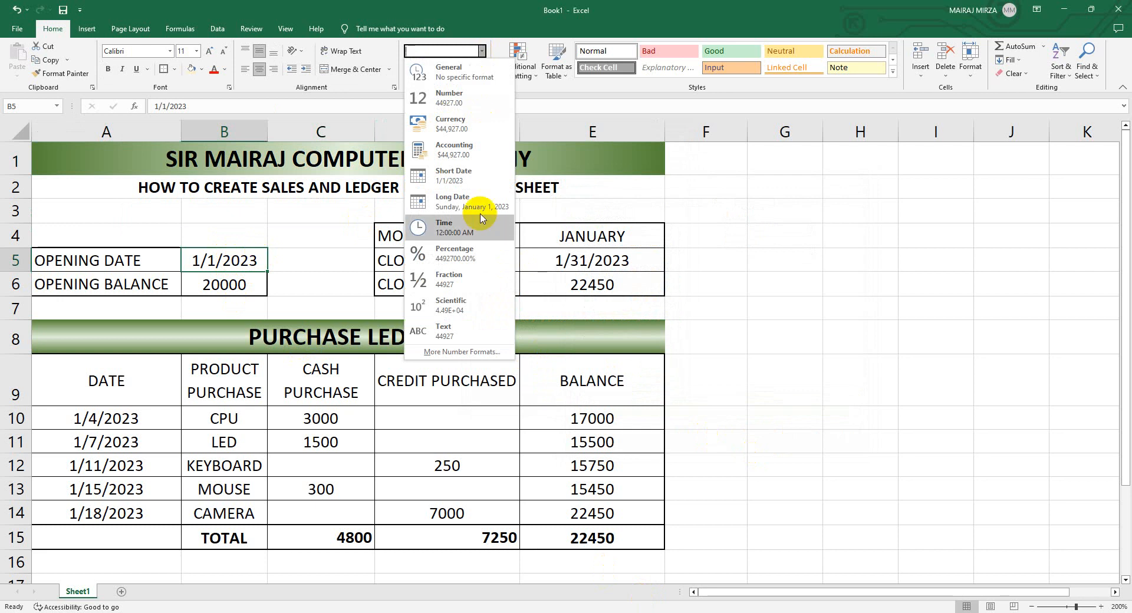
{"action": "left_click", "coordinate": [448, 352]}
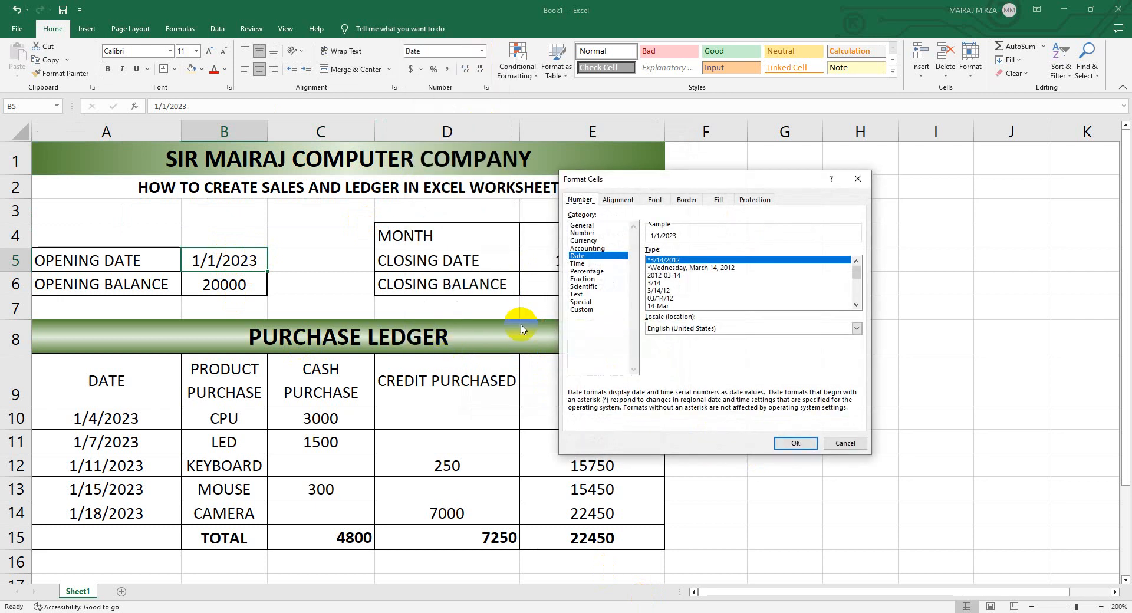
{"action": "left_click", "coordinate": [584, 309]}
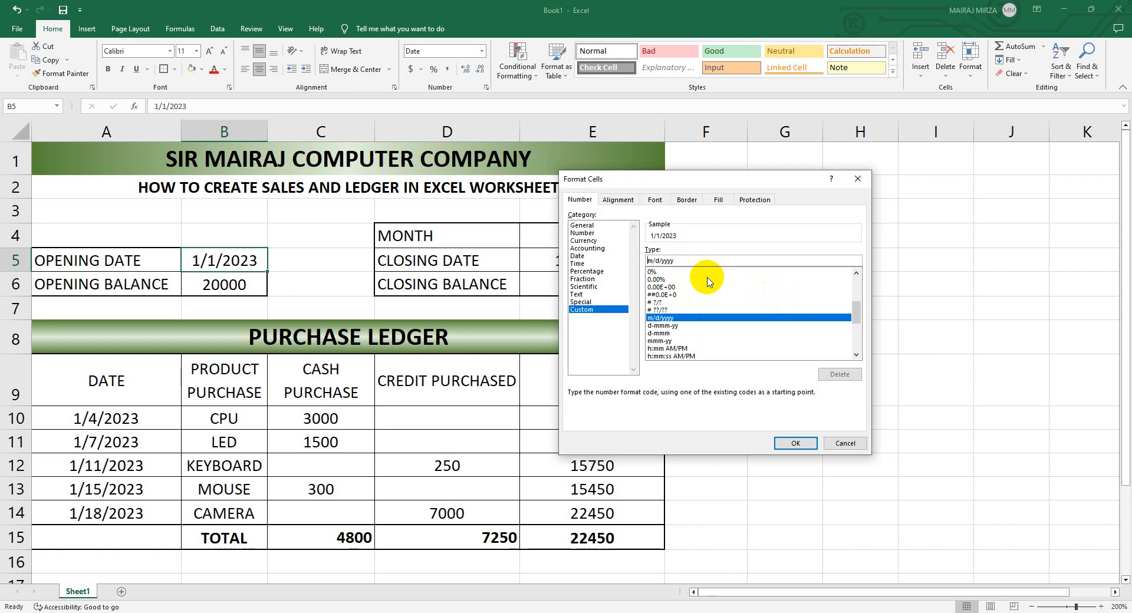
{"action": "type", "text": "DD-MMM-YYY"}
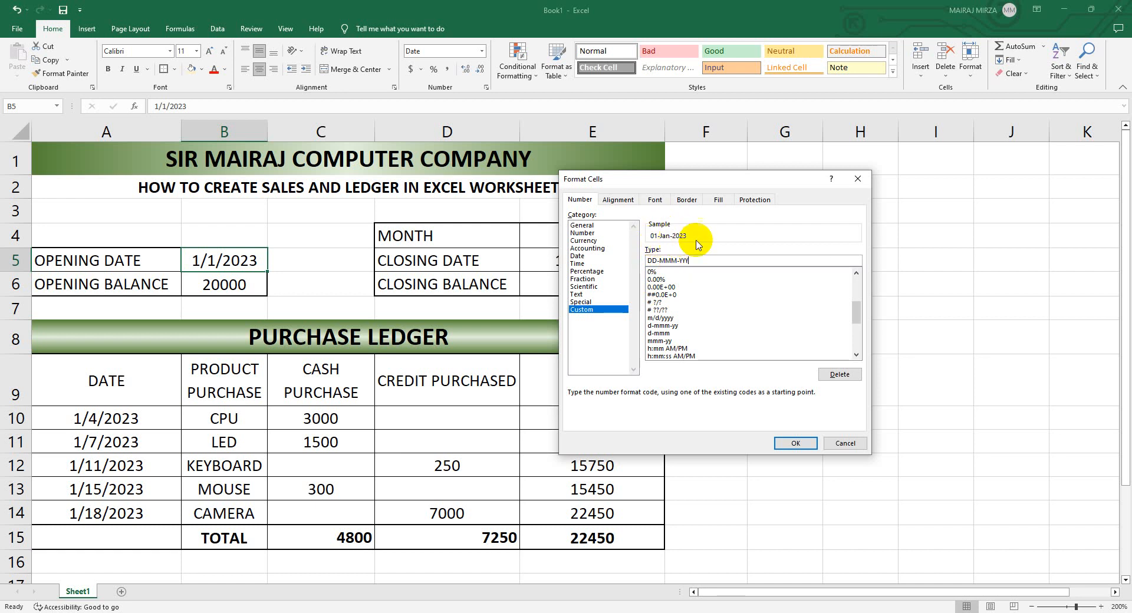
{"action": "left_click", "coordinate": [793, 444]}
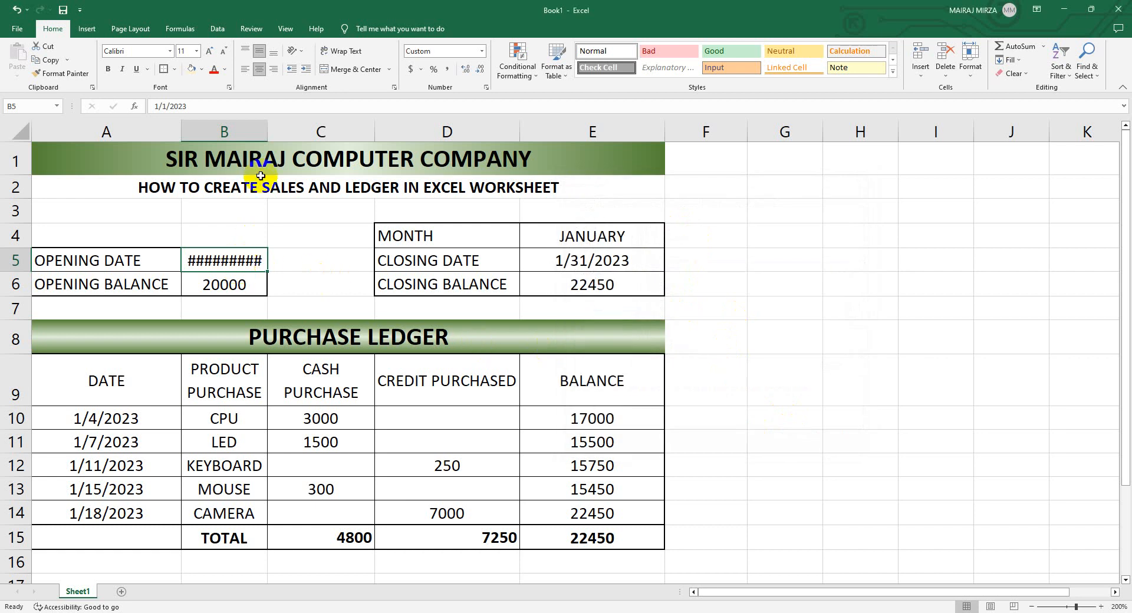
{"action": "double_click", "coordinate": [268, 134]}
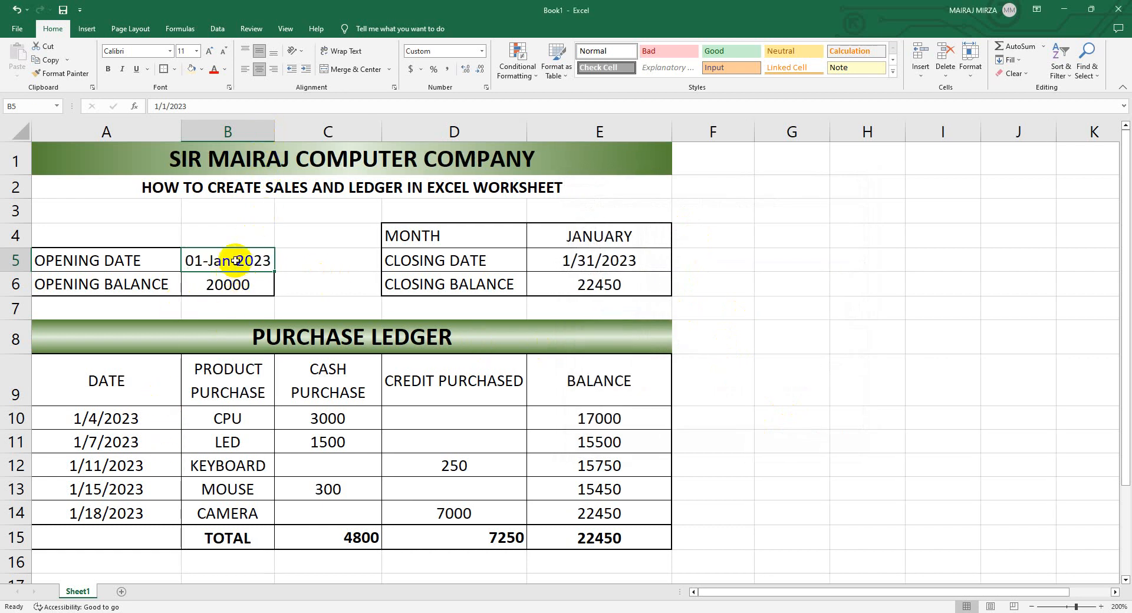
Step: Copy the opening date's format from B5 onto the purchase dates in A10:A14 with Format Painter
{"action": "left_click", "coordinate": [151, 260]}
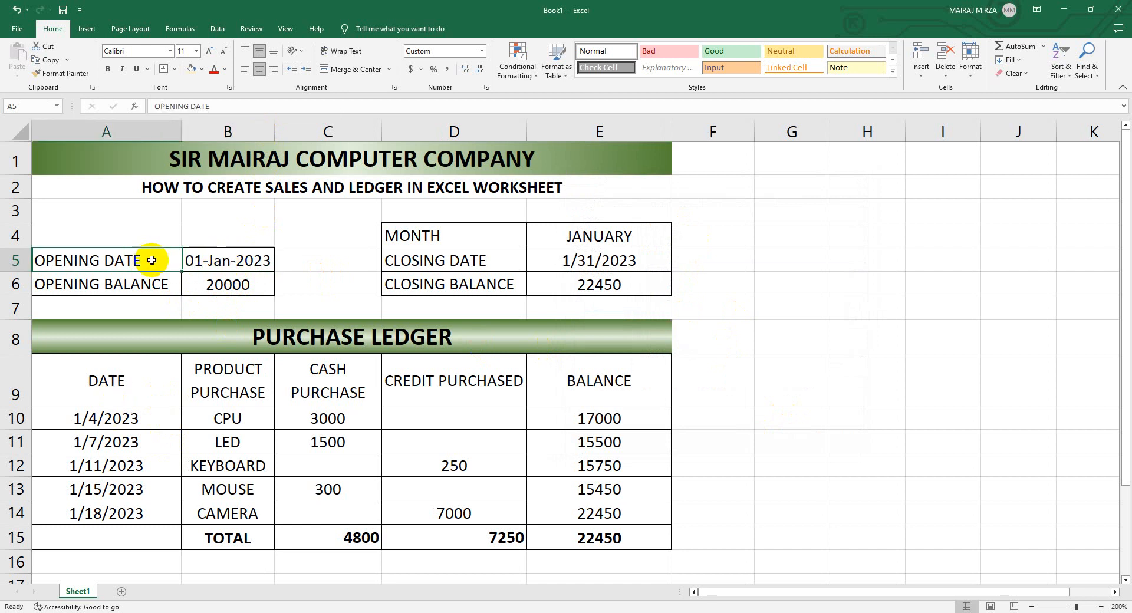
{"action": "left_click", "coordinate": [237, 266]}
{"action": "left_click", "coordinate": [59, 73]}
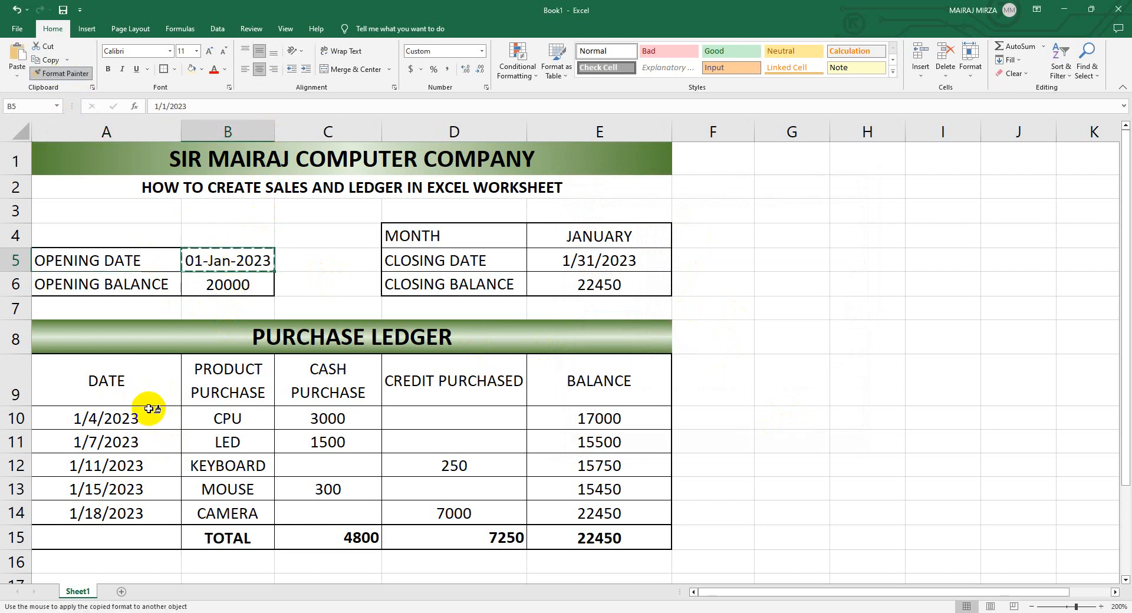
{"action": "left_click_drag", "start_coordinate": [119, 416], "coordinate": [118, 516]}
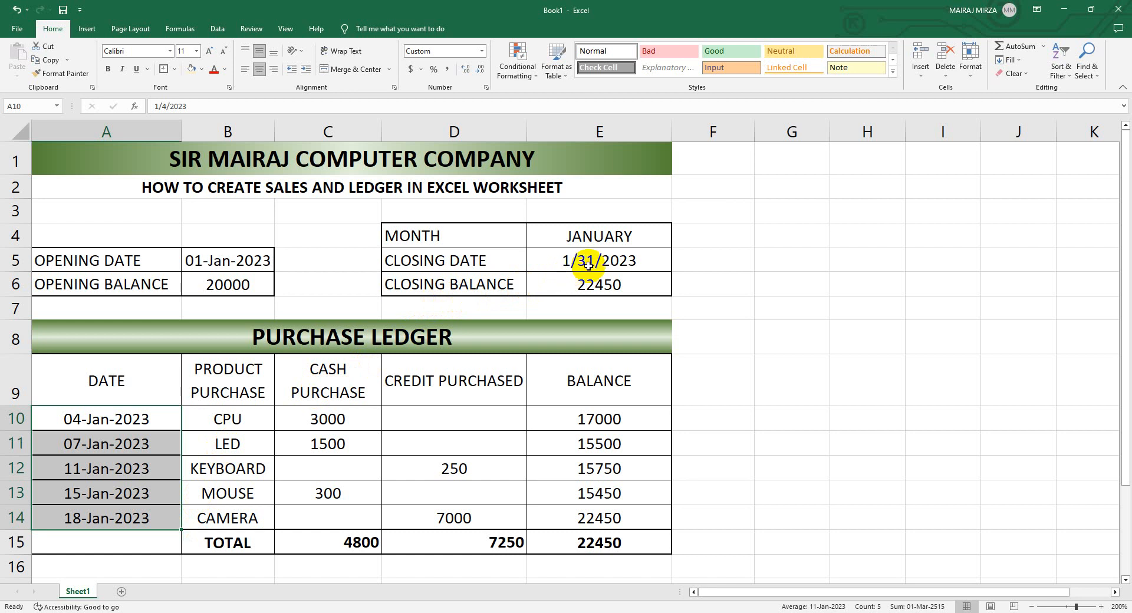
Step: Copy the opening date's format from B5 onto the closing date in E5 with Format Painter
{"action": "left_click", "coordinate": [244, 263]}
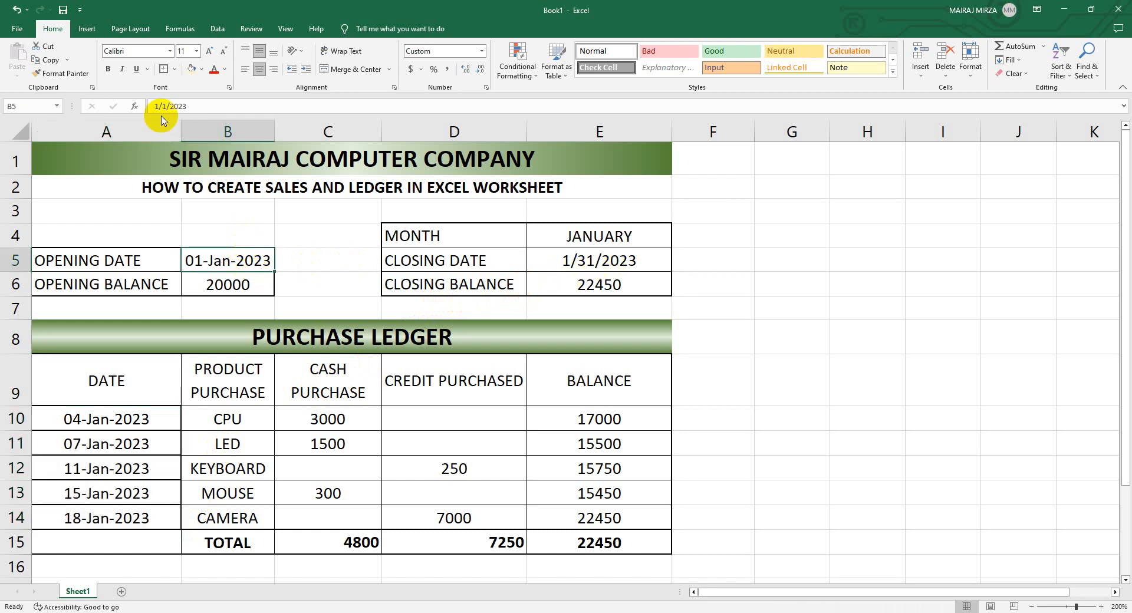
{"action": "left_click", "coordinate": [68, 77]}
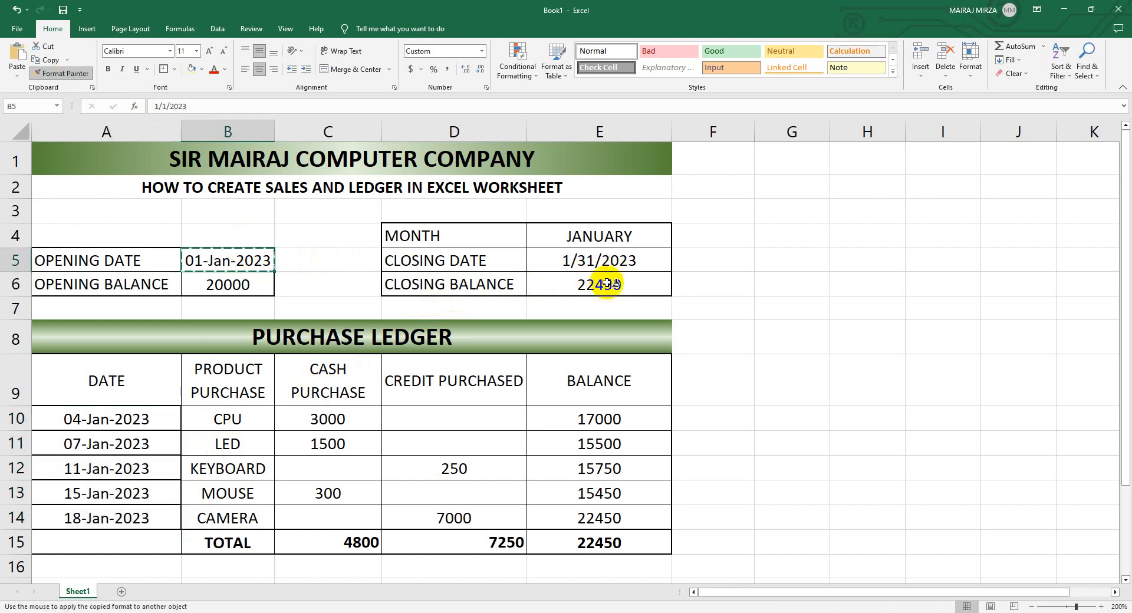
{"action": "left_click", "coordinate": [579, 260]}
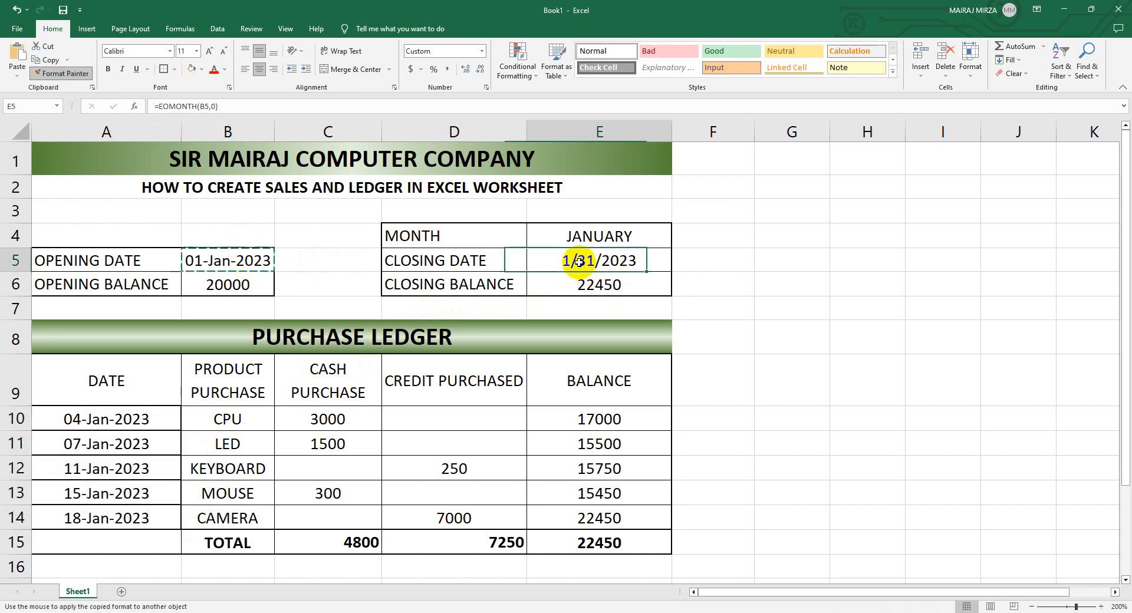
{"action": "left_click", "coordinate": [785, 302]}
{"action": "left_click", "coordinate": [613, 259]}
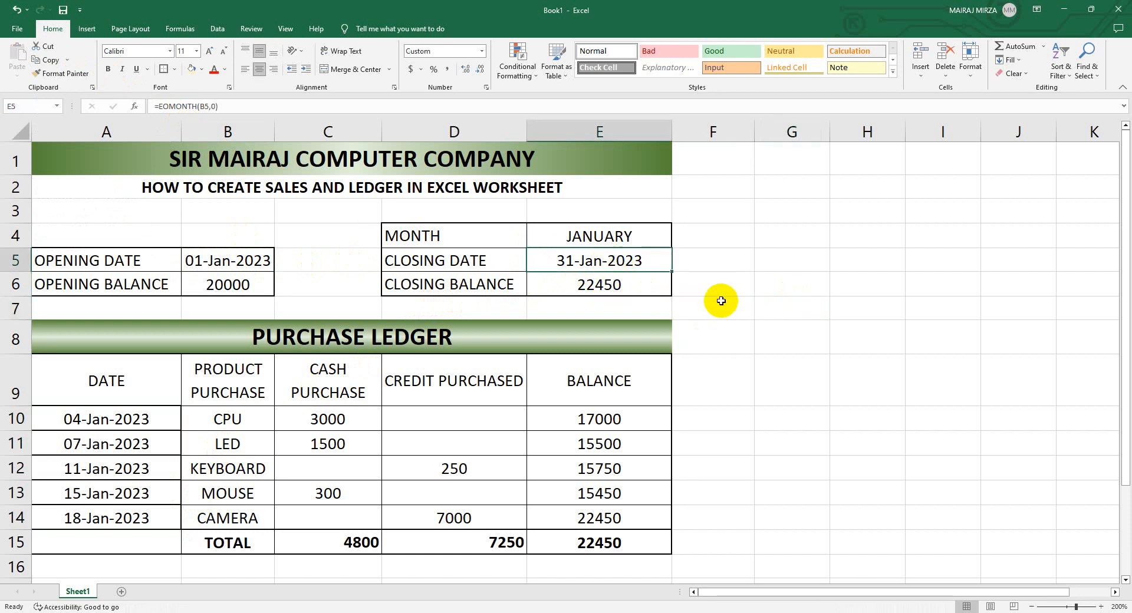
{"action": "left_click", "coordinate": [759, 347]}
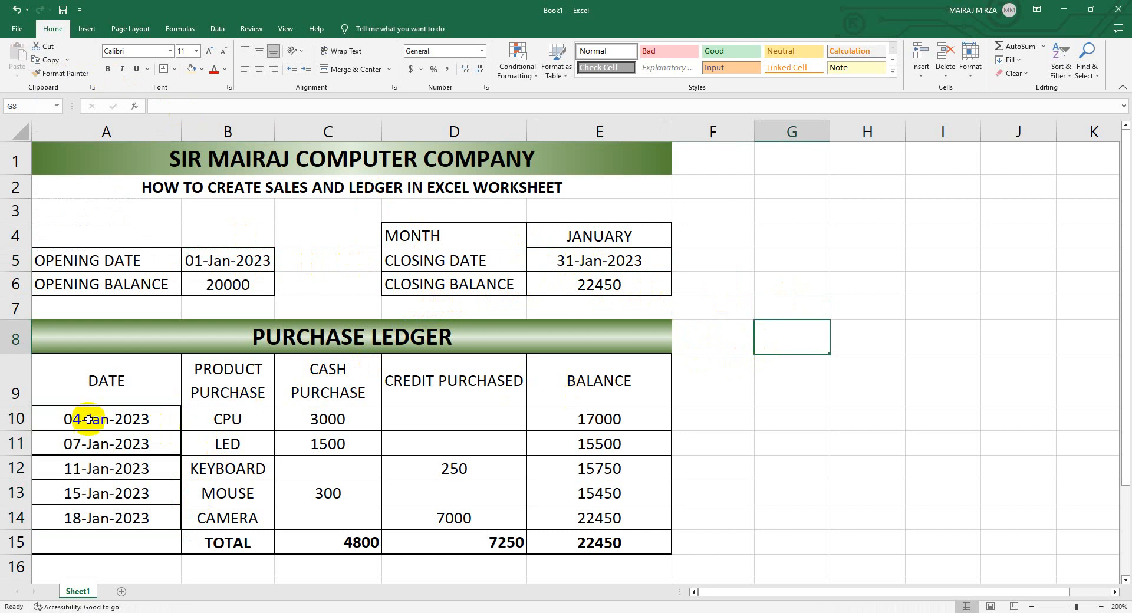
Step: Fill the table's column headers in A9:E9 with light green
{"action": "left_click_drag", "start_coordinate": [94, 386], "coordinate": [556, 378]}
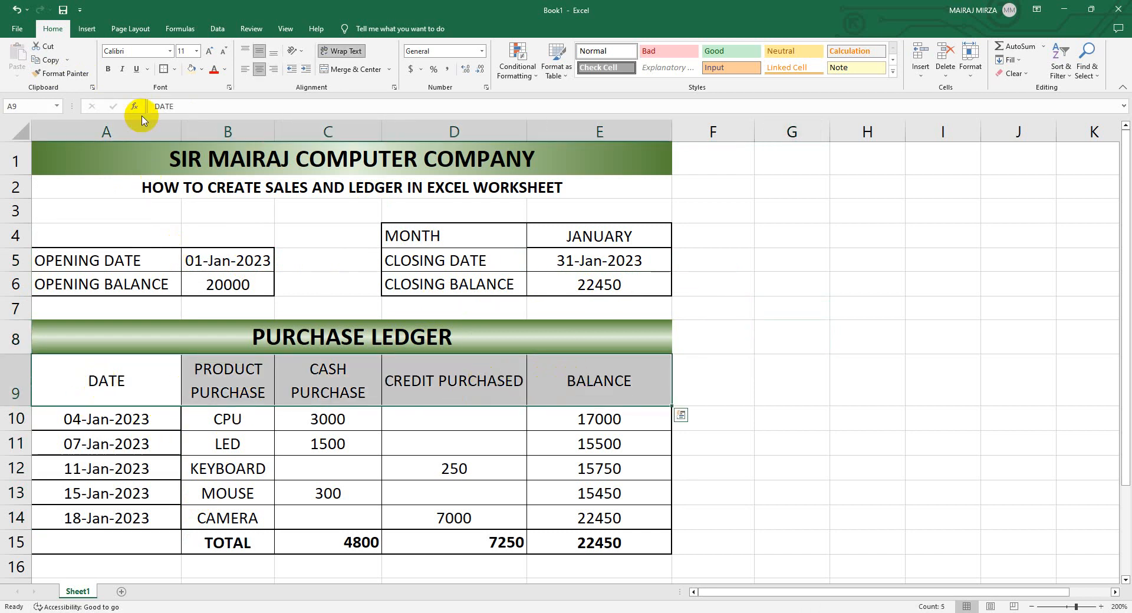
{"action": "left_click", "coordinate": [201, 69]}
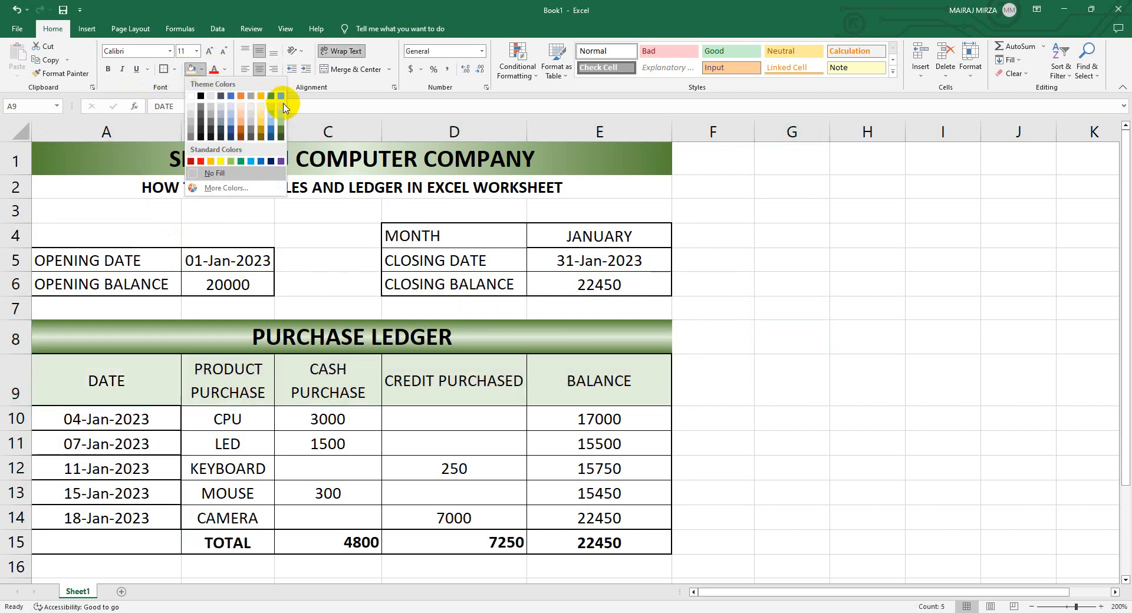
{"action": "left_click", "coordinate": [283, 107]}
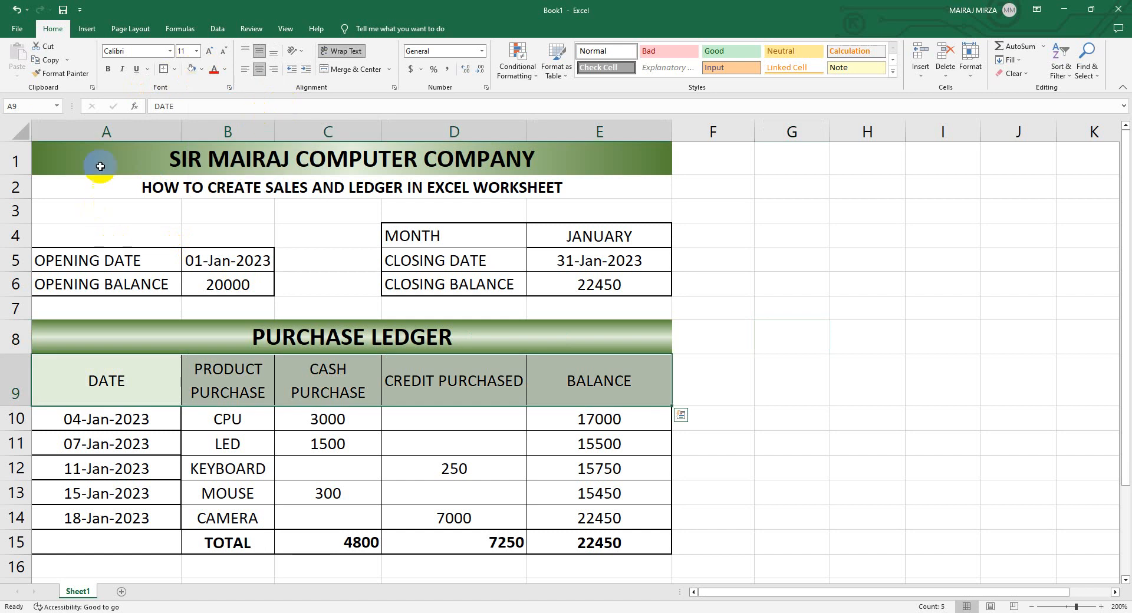
Step: Make the purchase table's column headers in A9:E9 bold
{"action": "left_click", "coordinate": [109, 70]}
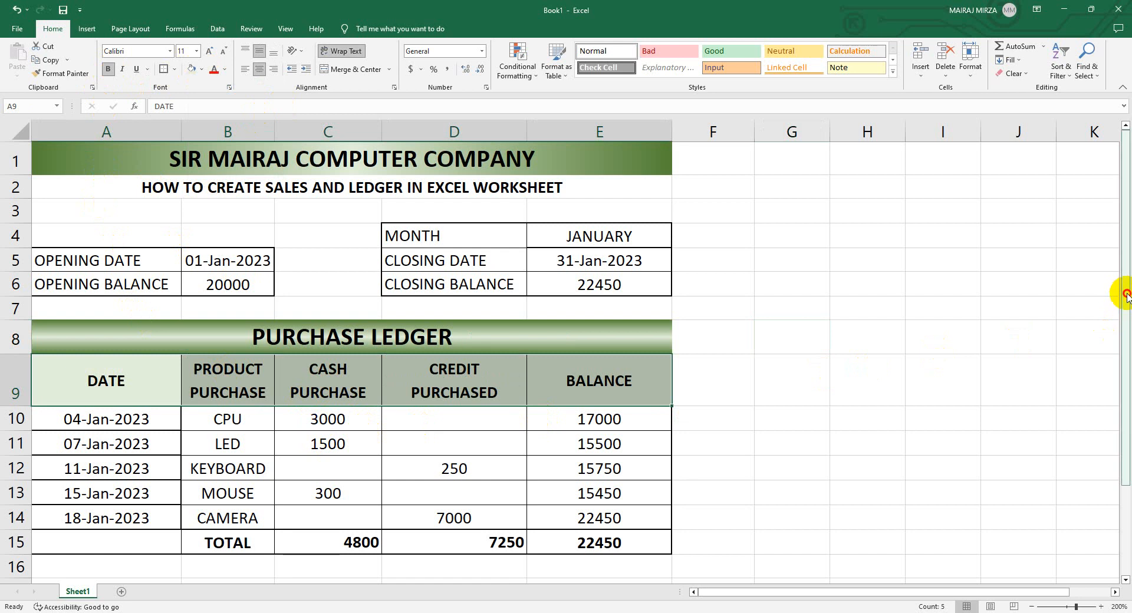
Step: Fill the TOTAL row cells B15:E15 with a horizontal two-color gradient from dark blue to light blue, using the variant with a light center
{"action": "left_click_drag", "start_coordinate": [1126, 295], "coordinate": [1119, 339]}
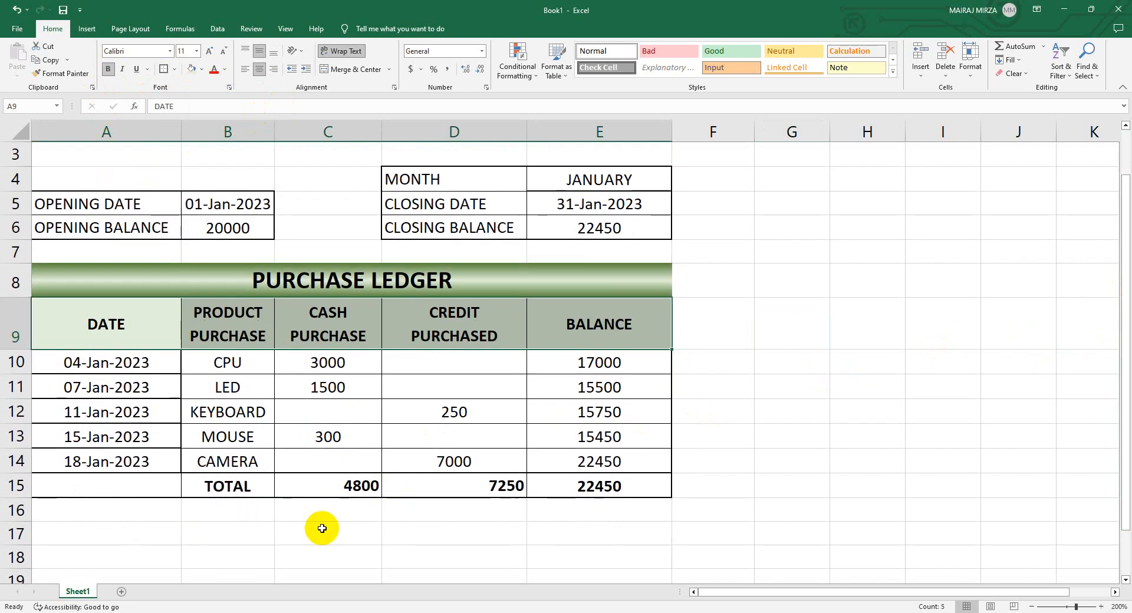
{"action": "left_click_drag", "start_coordinate": [215, 487], "coordinate": [555, 485]}
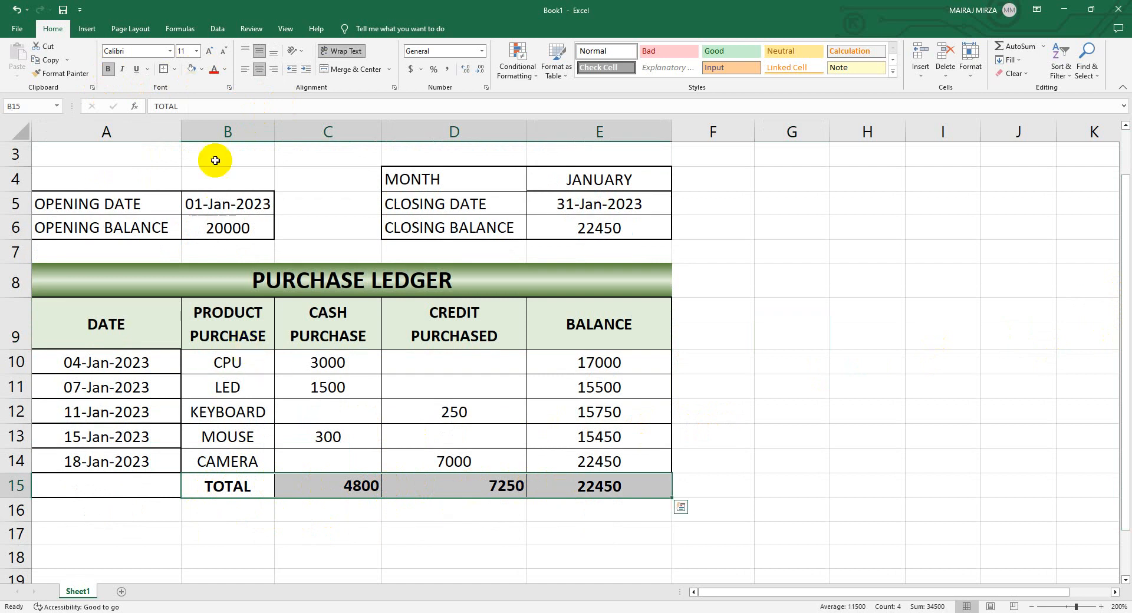
{"action": "left_click", "coordinate": [201, 70]}
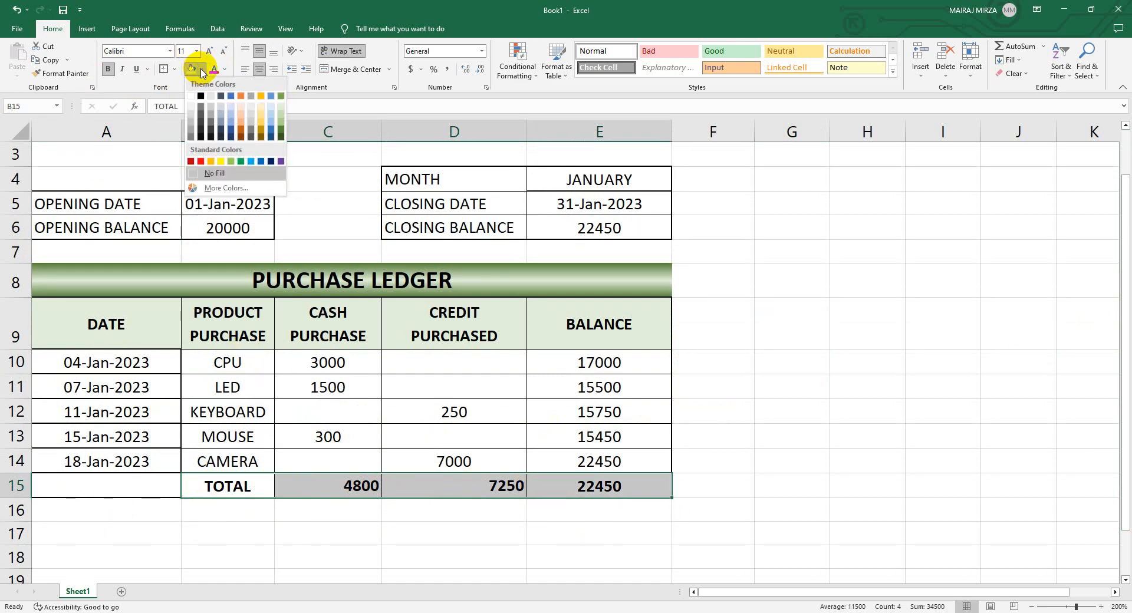
{"action": "left_click", "coordinate": [201, 69]}
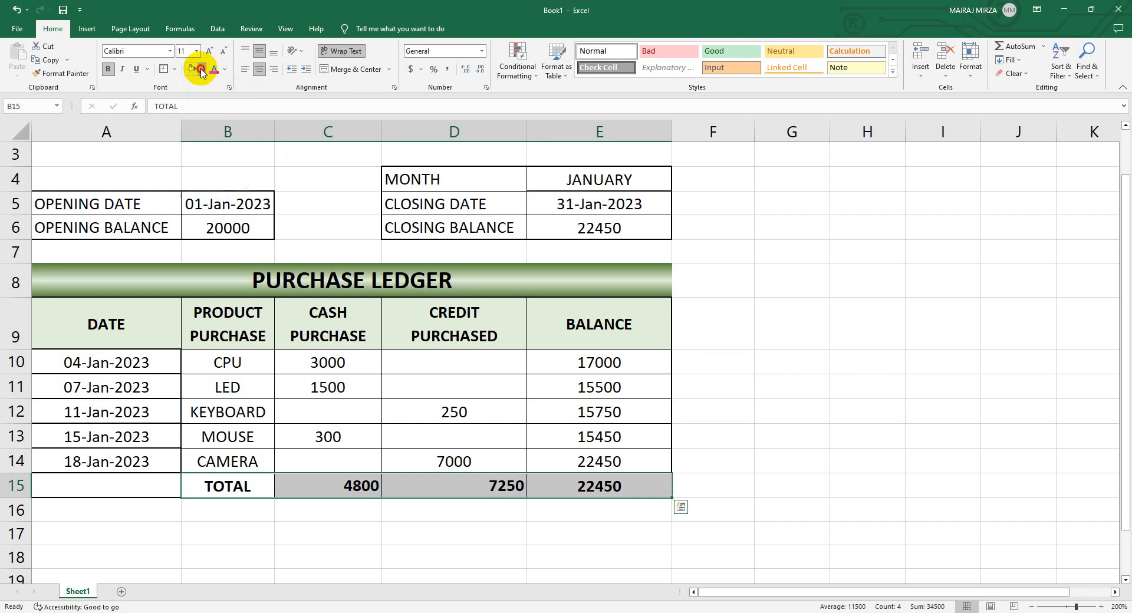
{"action": "left_click", "coordinate": [228, 88]}
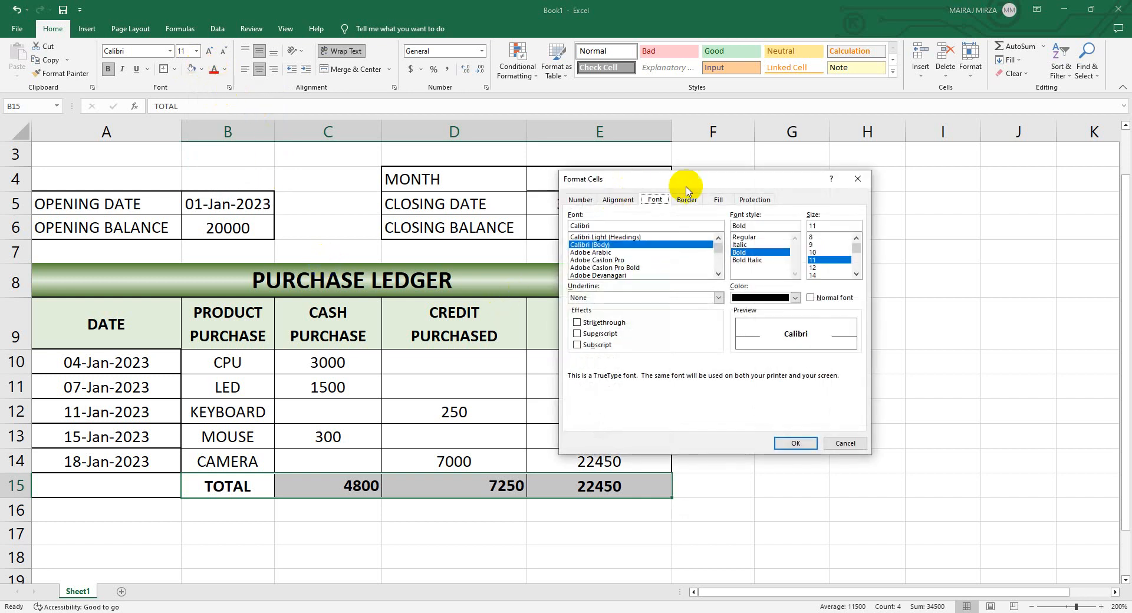
{"action": "left_click", "coordinate": [717, 199]}
{"action": "left_click", "coordinate": [596, 335]}
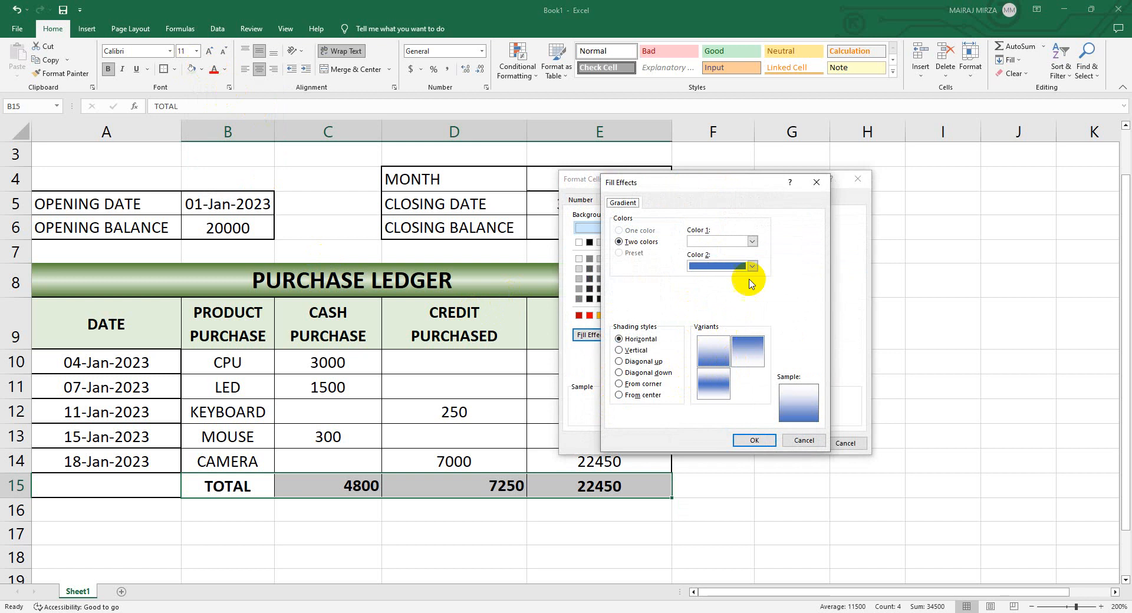
{"action": "left_click", "coordinate": [752, 241]}
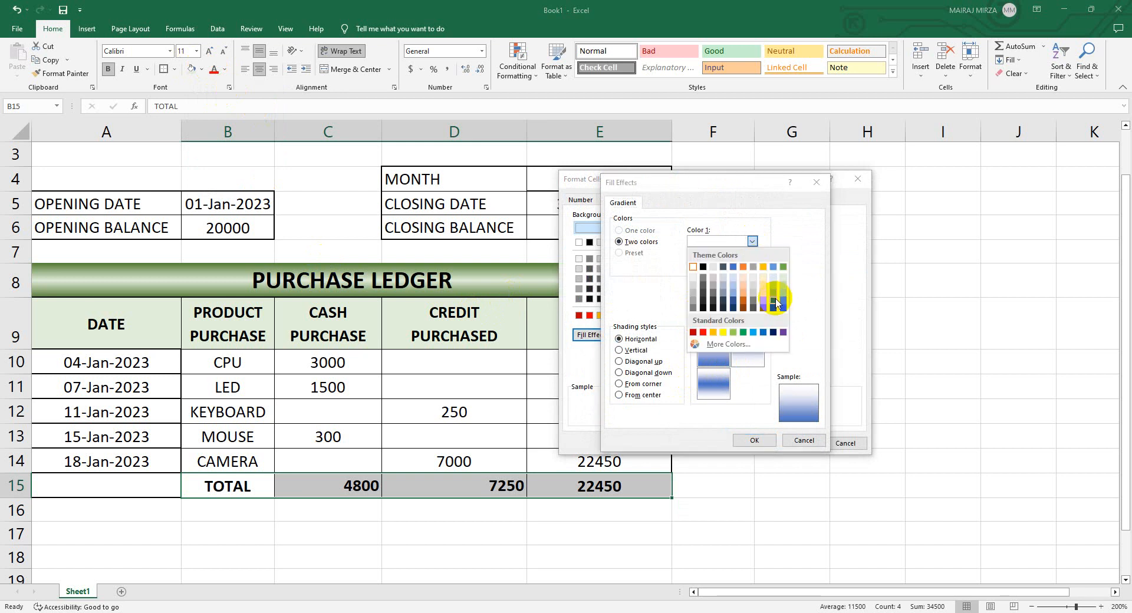
{"action": "left_click", "coordinate": [773, 296]}
{"action": "left_click", "coordinate": [752, 266]}
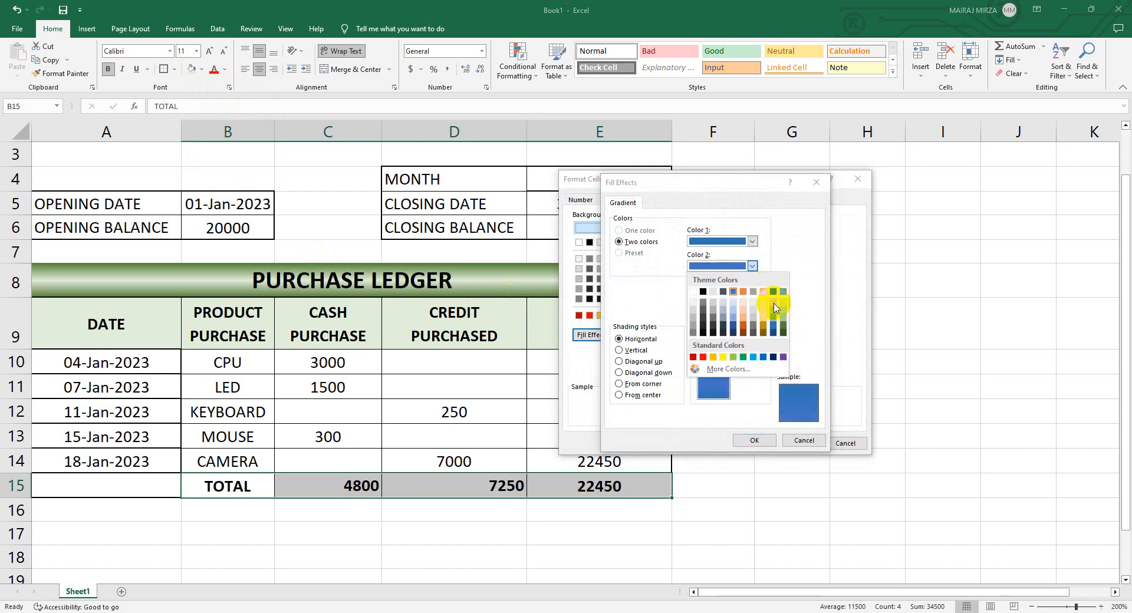
{"action": "left_click", "coordinate": [774, 307]}
{"action": "left_click", "coordinate": [713, 384]}
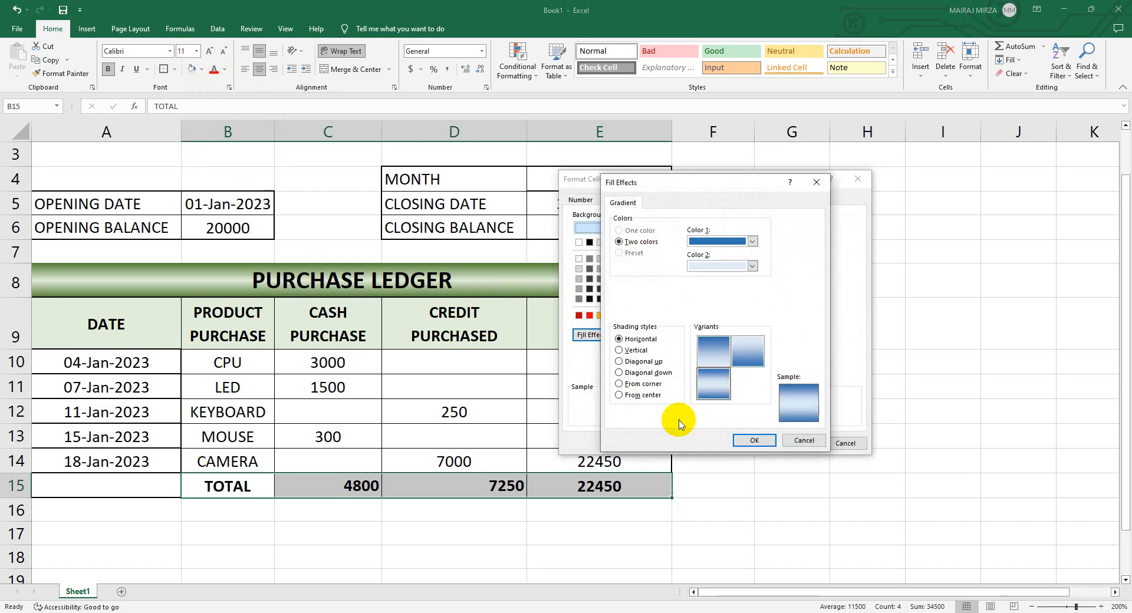
{"action": "left_click", "coordinate": [748, 441]}
{"action": "left_click", "coordinate": [777, 444]}
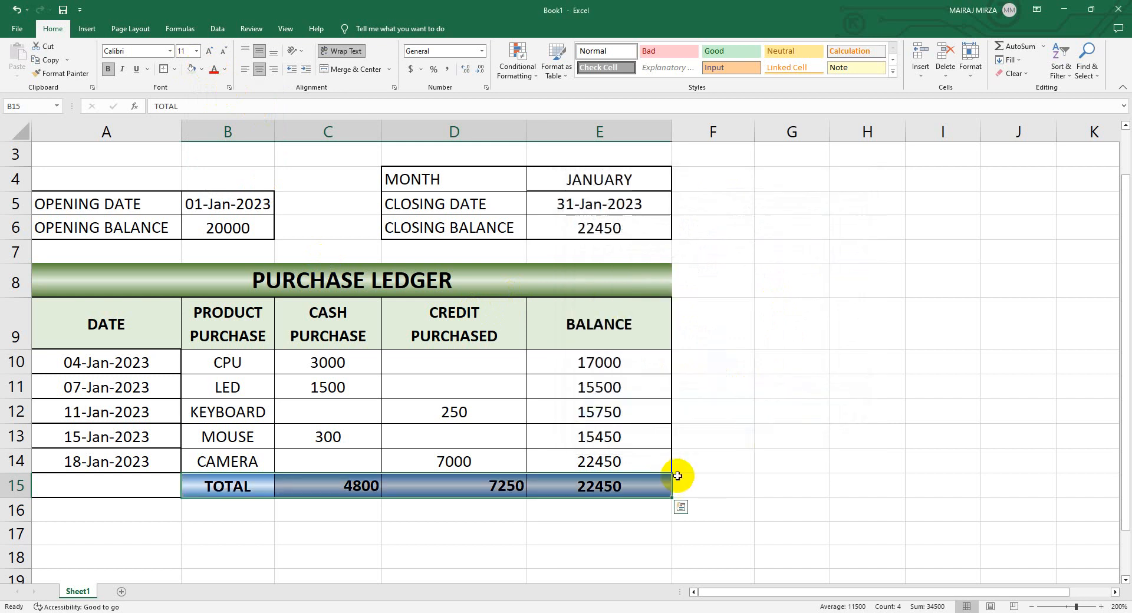
{"action": "left_click", "coordinate": [779, 451]}
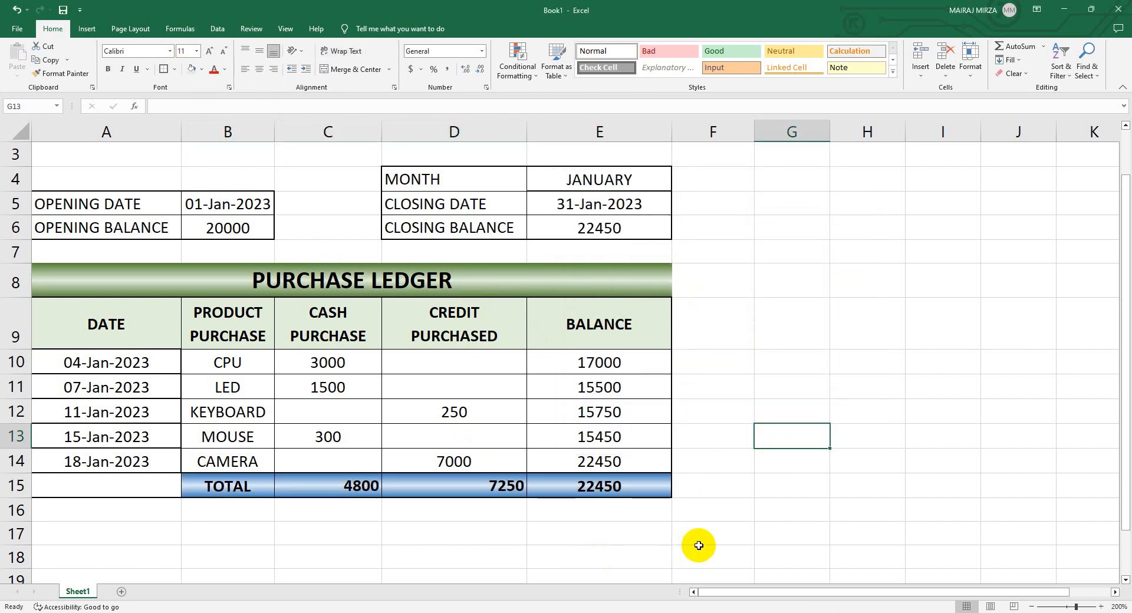
Step: Add Print Preview and Print to the Quick Access Toolbar and open the worksheet's print preview
{"action": "scroll", "coordinate": [834, 498], "scroll_direction": "up", "scroll_amount": 2}
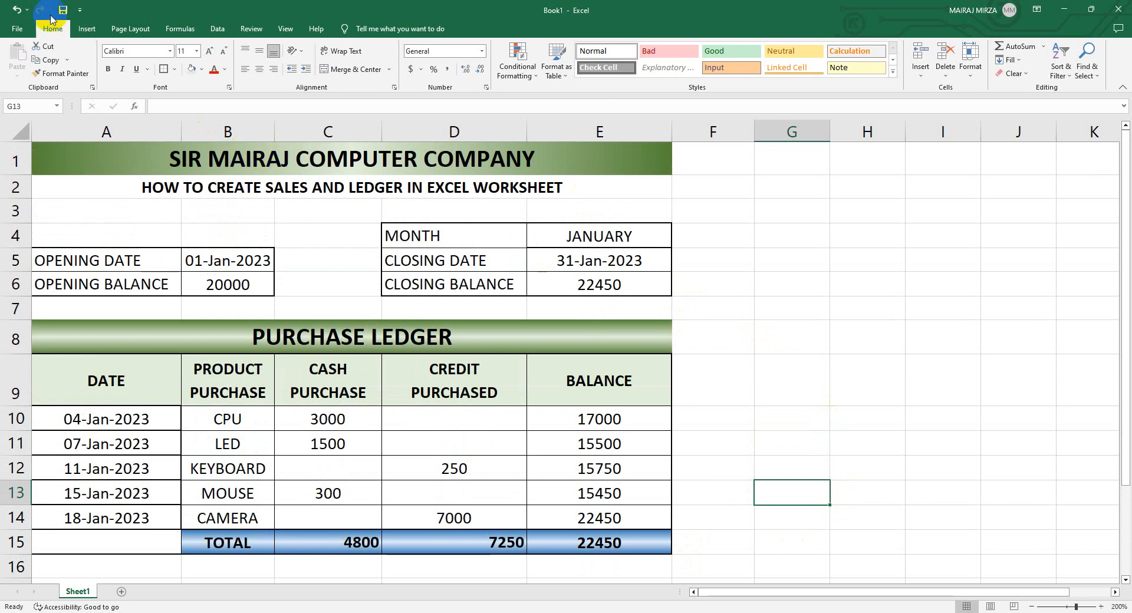
{"action": "left_click", "coordinate": [81, 10]}
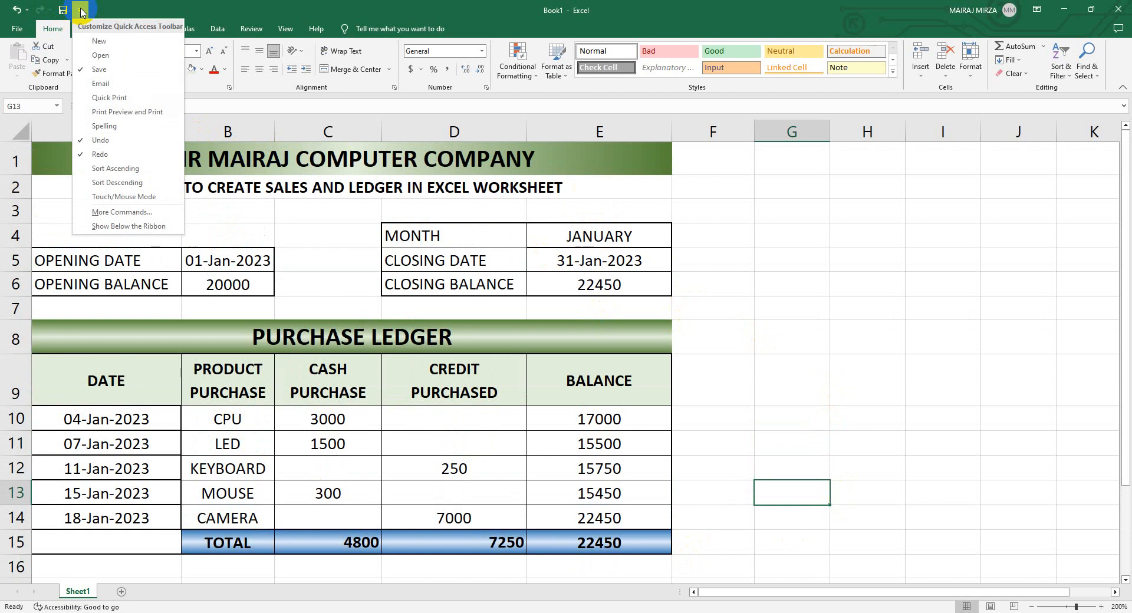
{"action": "left_click", "coordinate": [121, 113]}
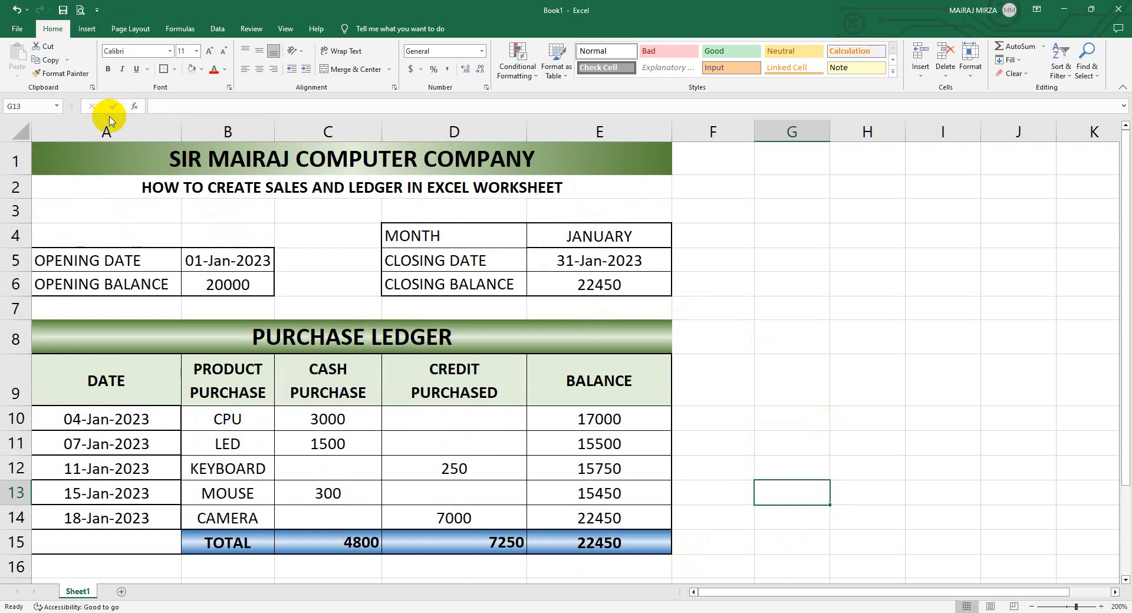
{"action": "left_click", "coordinate": [81, 11]}
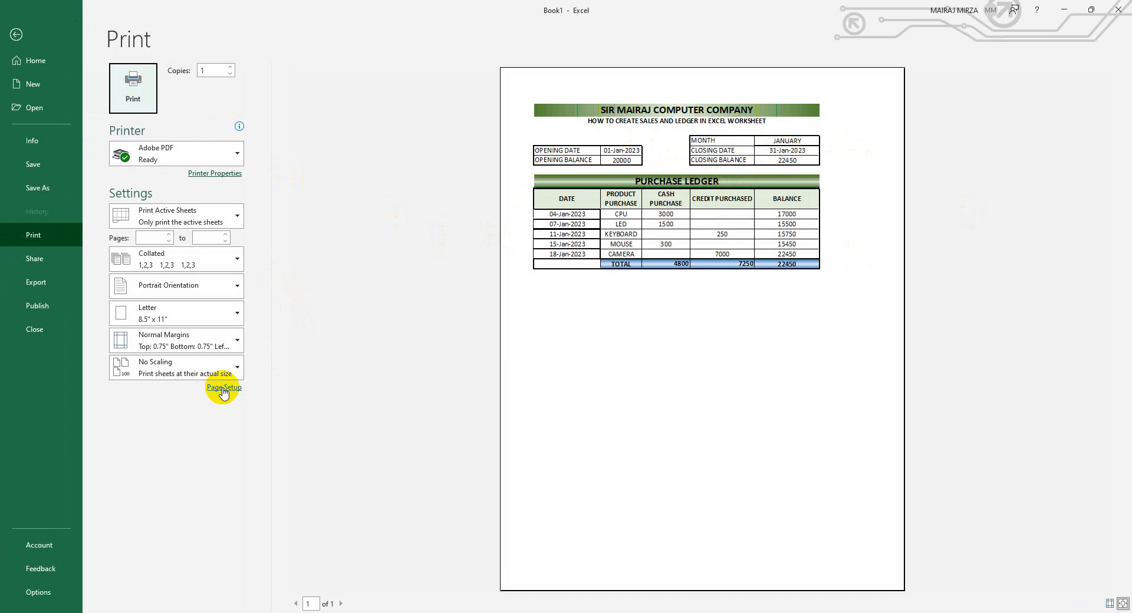
Step: Set the printout to landscape orientation and center it on the page both horizontally and vertically
{"action": "left_click", "coordinate": [215, 288]}
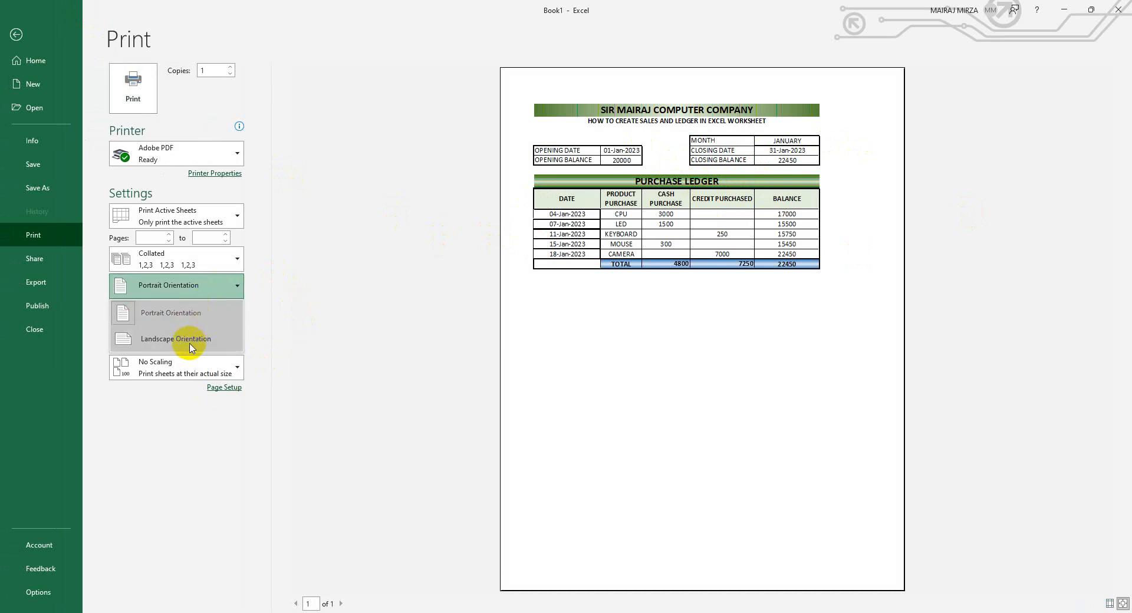
{"action": "left_click", "coordinate": [190, 347]}
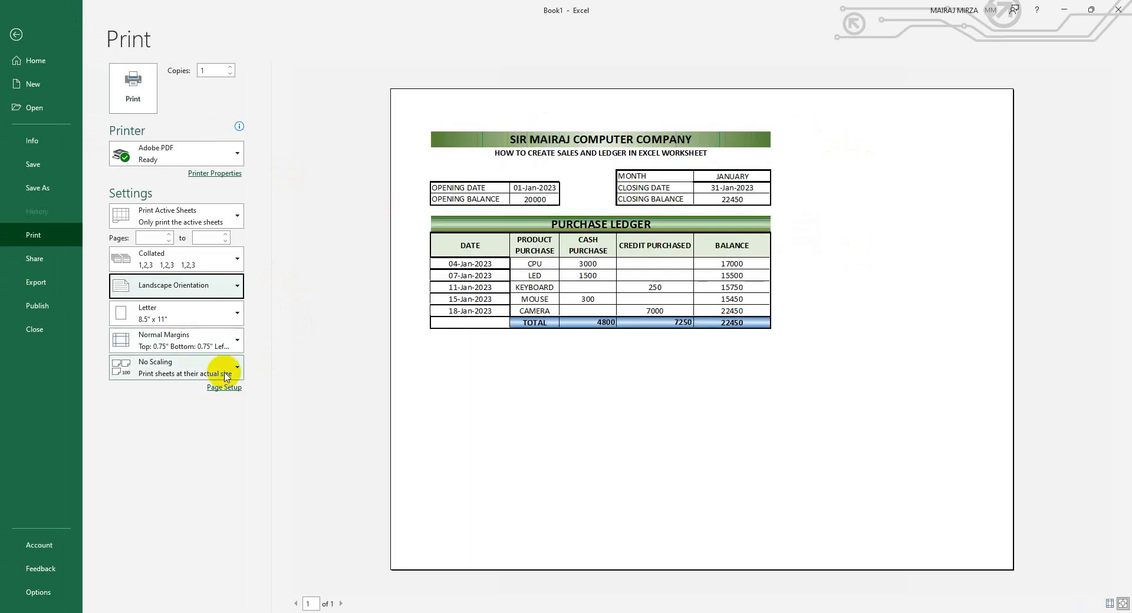
{"action": "left_click", "coordinate": [223, 387]}
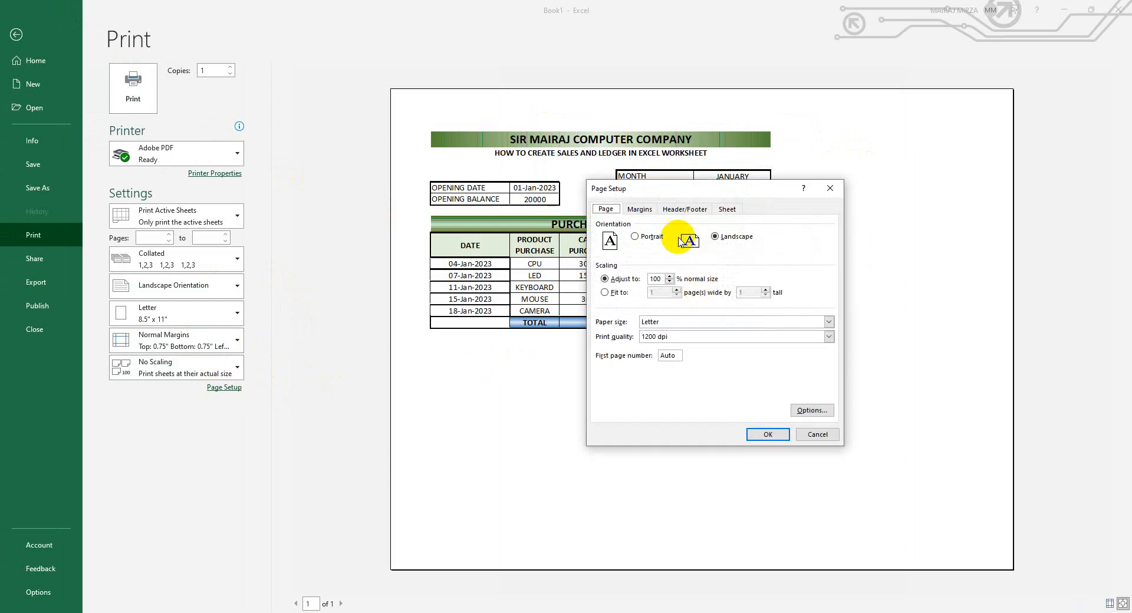
{"action": "left_click", "coordinate": [642, 211]}
{"action": "left_click", "coordinate": [605, 373]}
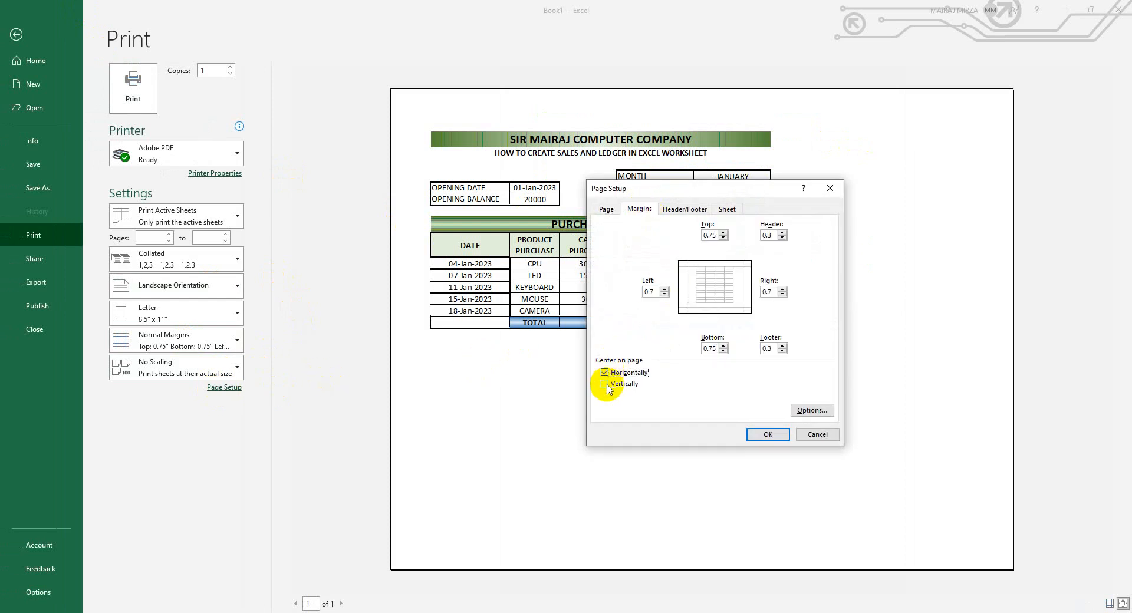
{"action": "left_click", "coordinate": [605, 384]}
{"action": "left_click", "coordinate": [766, 435]}
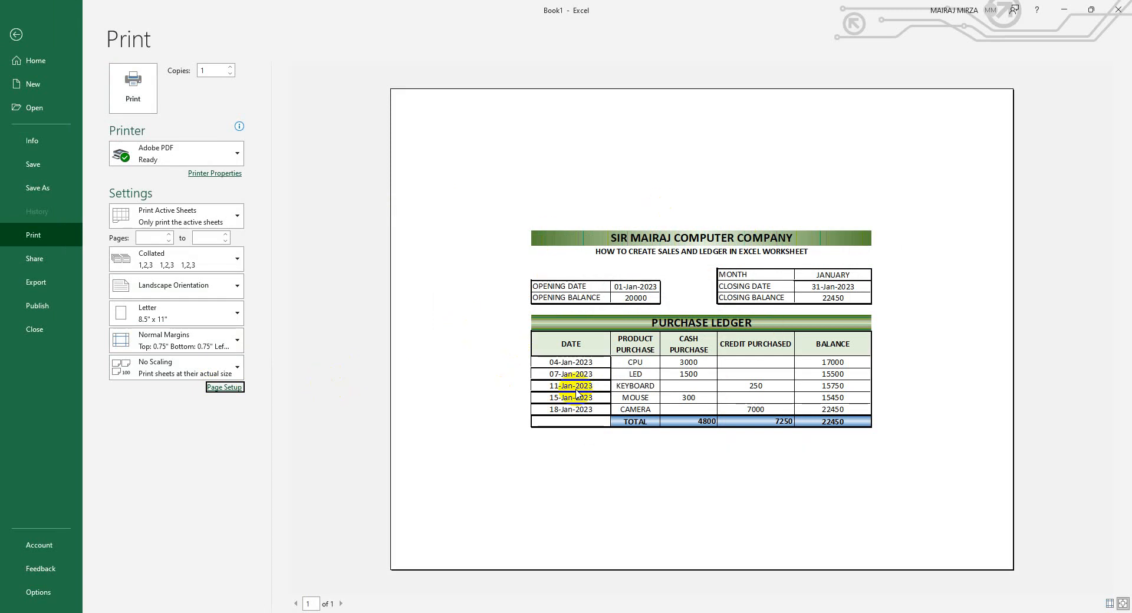
Step: Enlarge the print scaling above 100% of normal size and return to the worksheet
{"action": "left_click", "coordinate": [223, 388]}
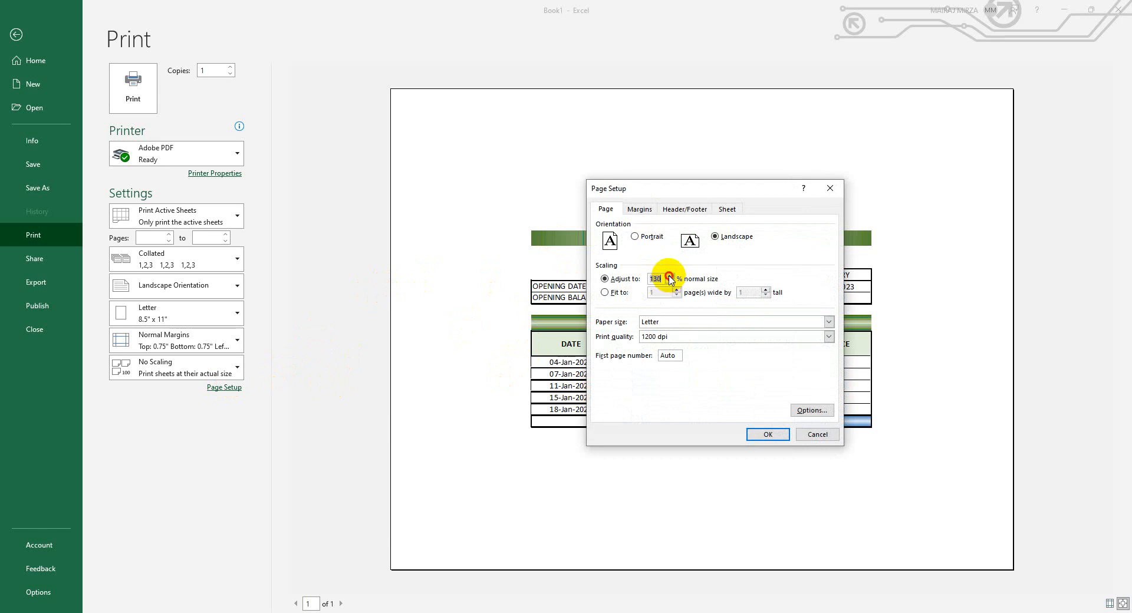
{"action": "left_click", "coordinate": [767, 435]}
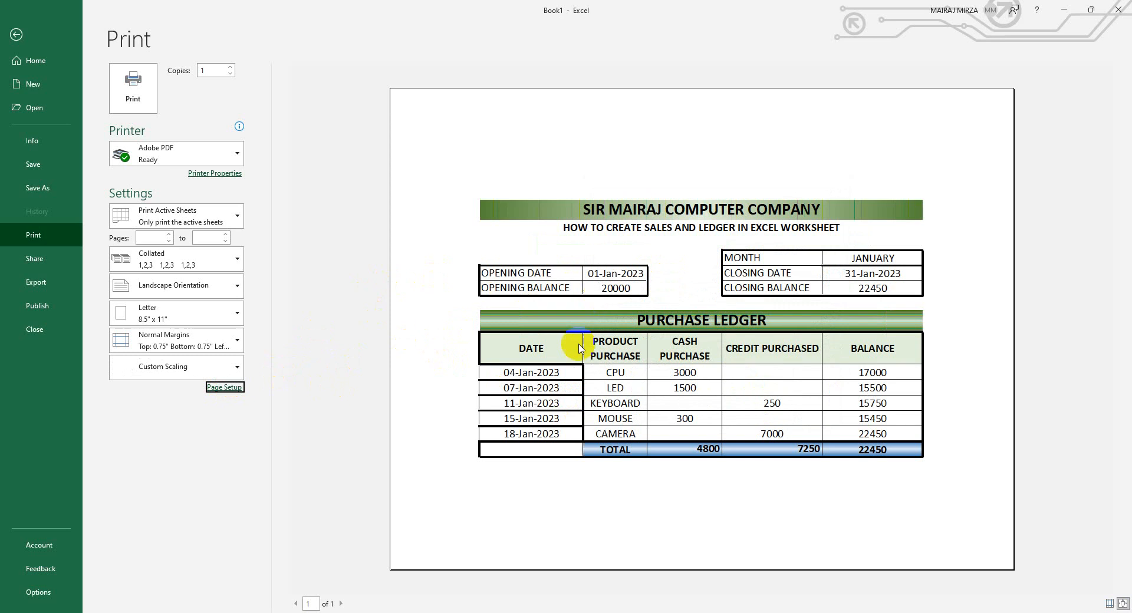
{"action": "left_click", "coordinate": [40, 39]}
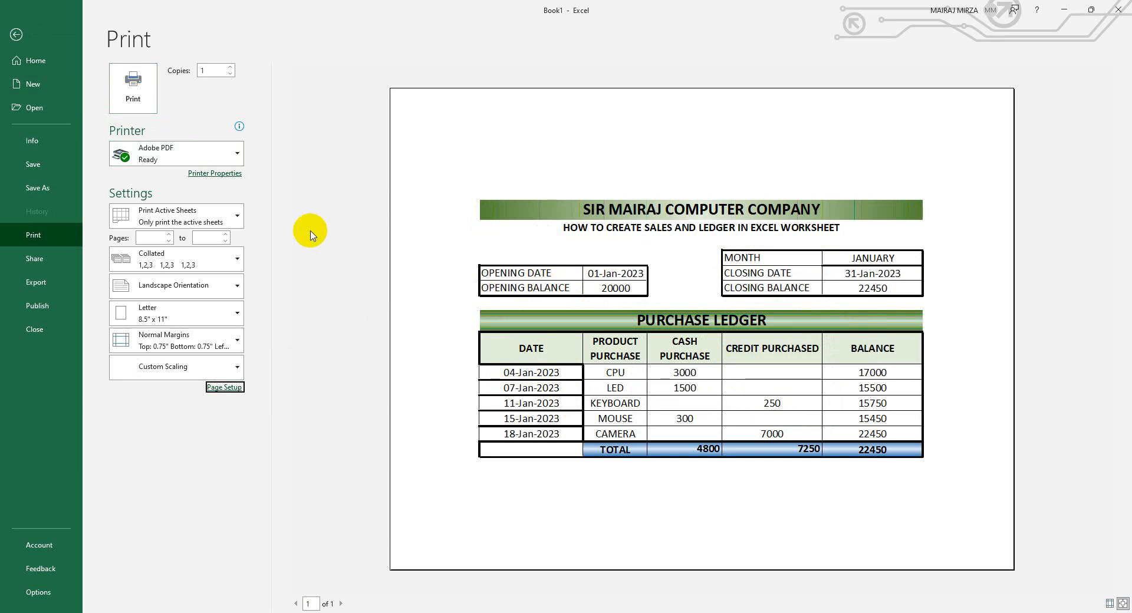
{"action": "left_click", "coordinate": [15, 34]}
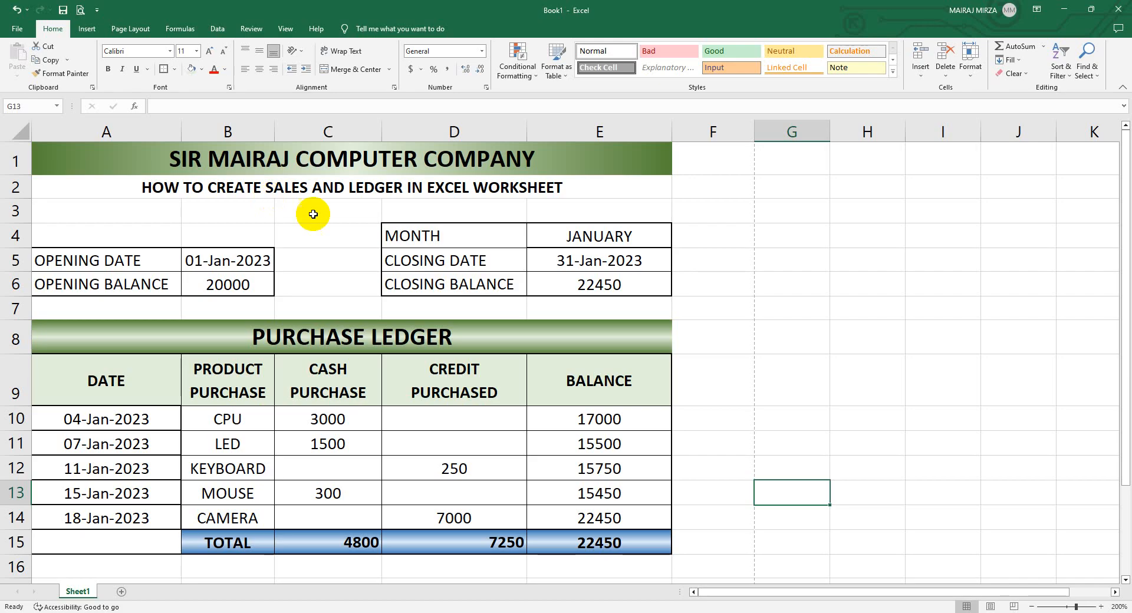
{"action": "left_click", "coordinate": [865, 310]}
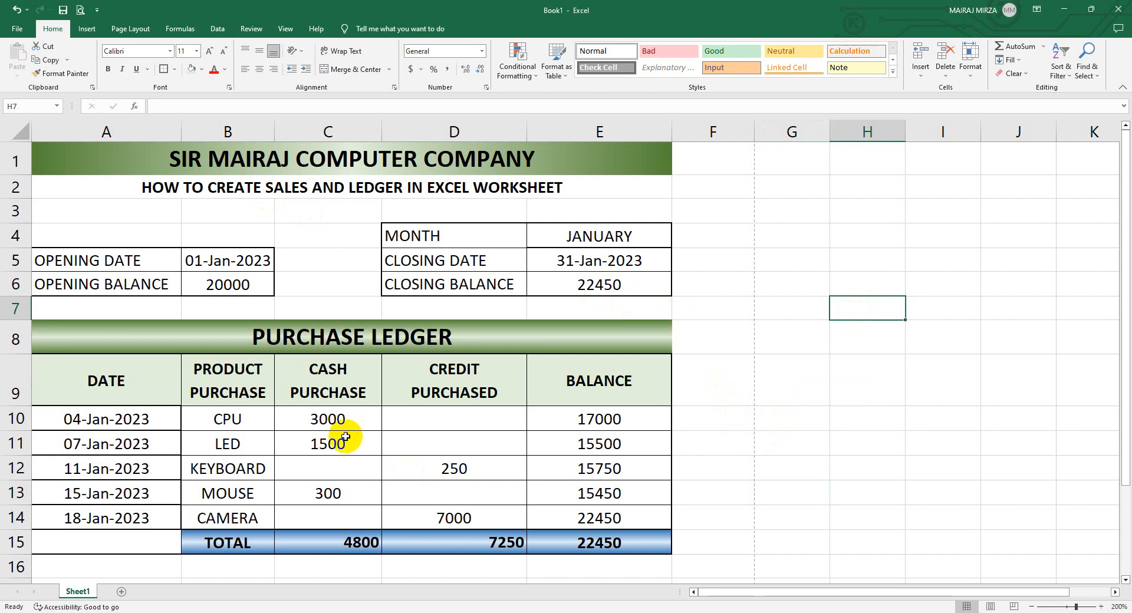
Step: Apply the dollar Accounting number format to the cash purchase, credit purchased and balance amounts in C10:E14
{"action": "left_click_drag", "start_coordinate": [339, 426], "coordinate": [333, 509]}
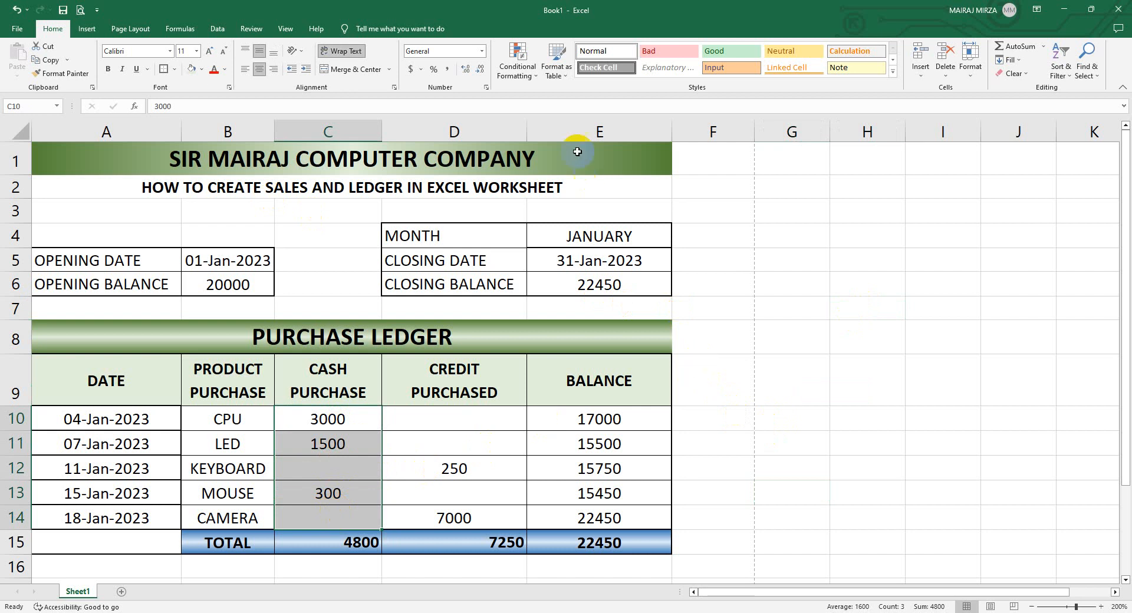
{"action": "left_click", "coordinate": [410, 71]}
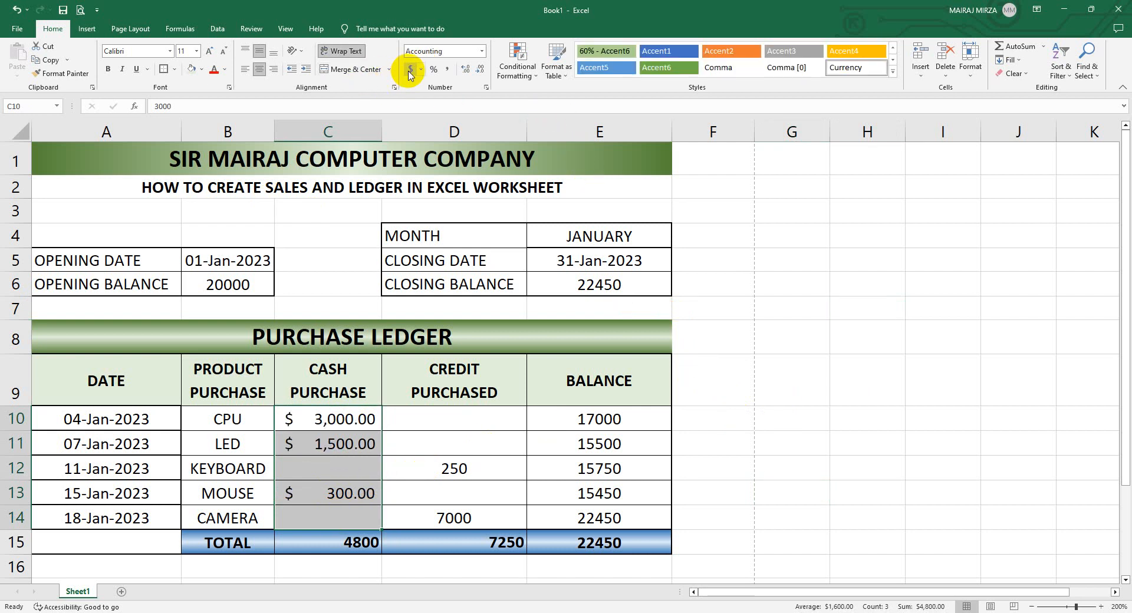
{"action": "left_click_drag", "start_coordinate": [494, 424], "coordinate": [488, 518]}
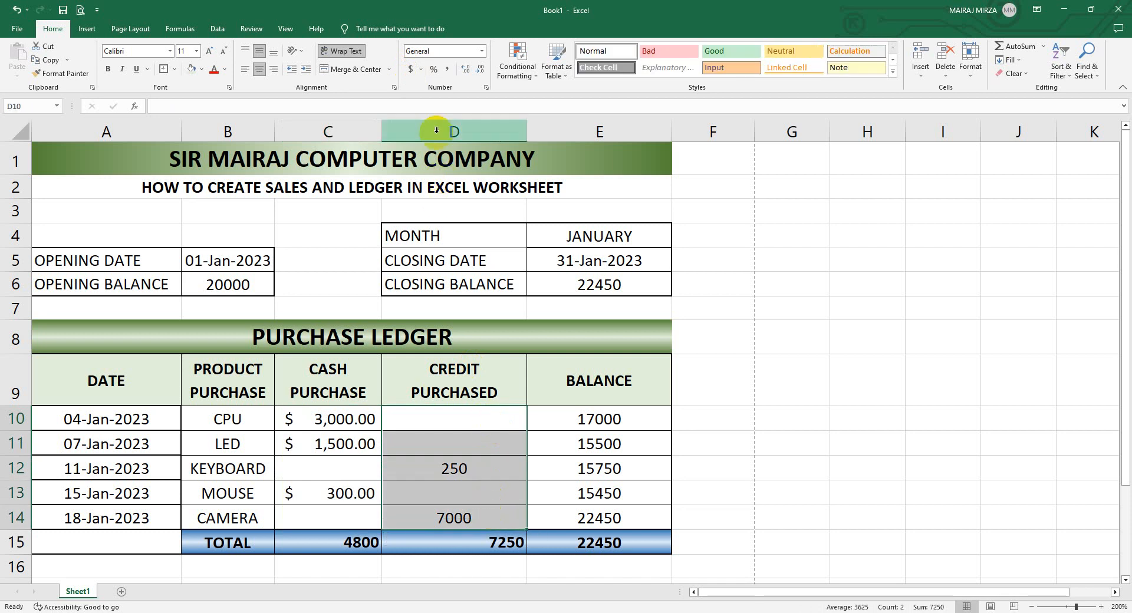
{"action": "left_click", "coordinate": [413, 72]}
{"action": "left_click_drag", "start_coordinate": [616, 420], "coordinate": [608, 516]}
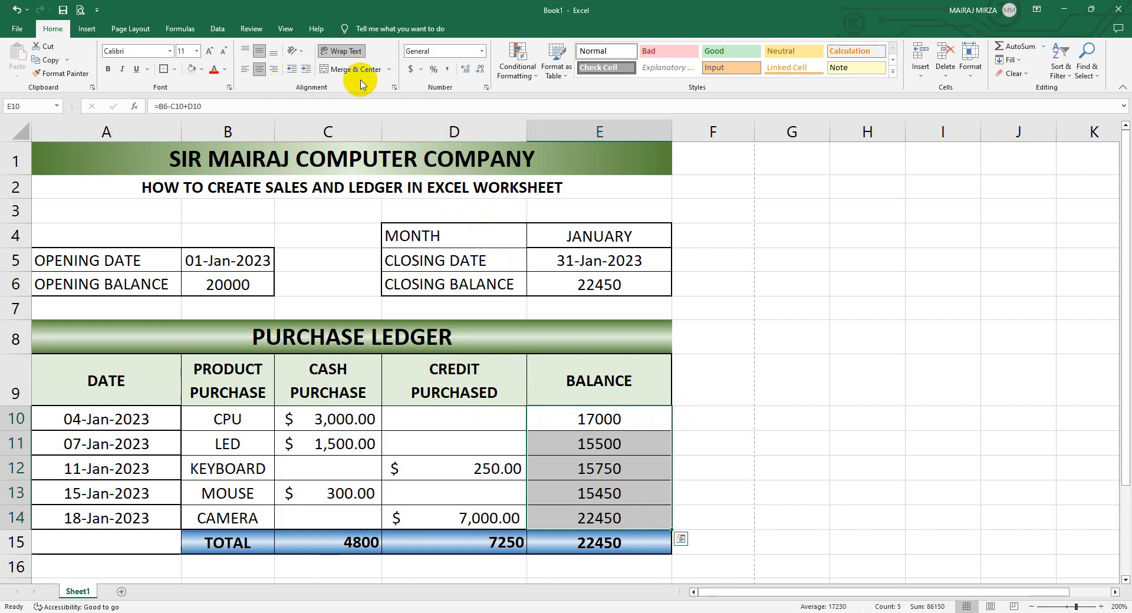
{"action": "left_click", "coordinate": [410, 70]}
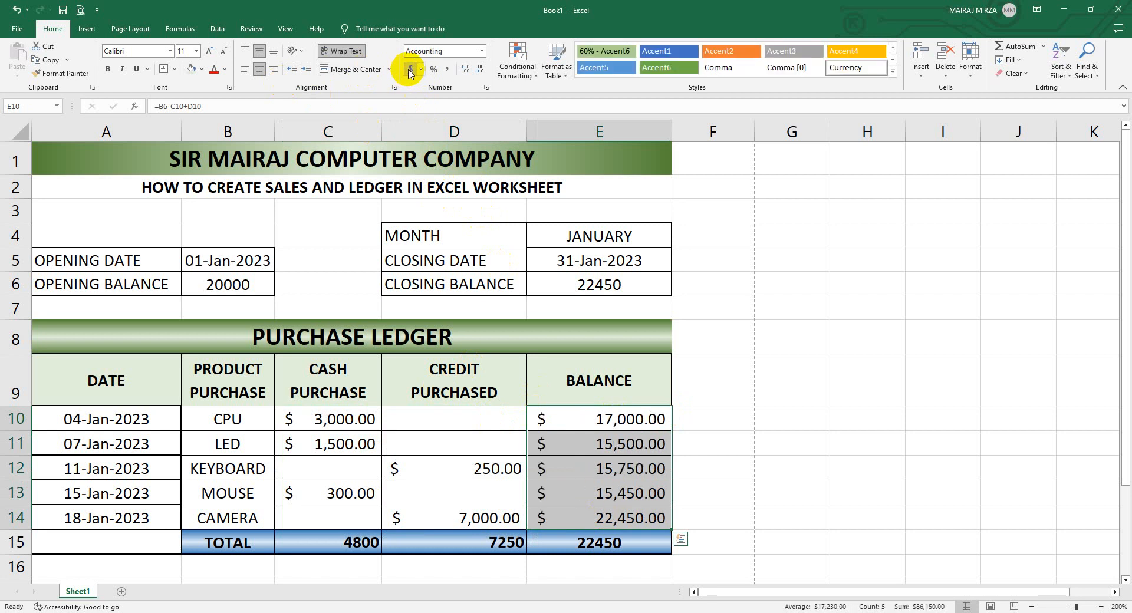
Step: Apply the dollar Accounting number format to the totals in C15:E15
{"action": "left_click_drag", "start_coordinate": [363, 541], "coordinate": [574, 539]}
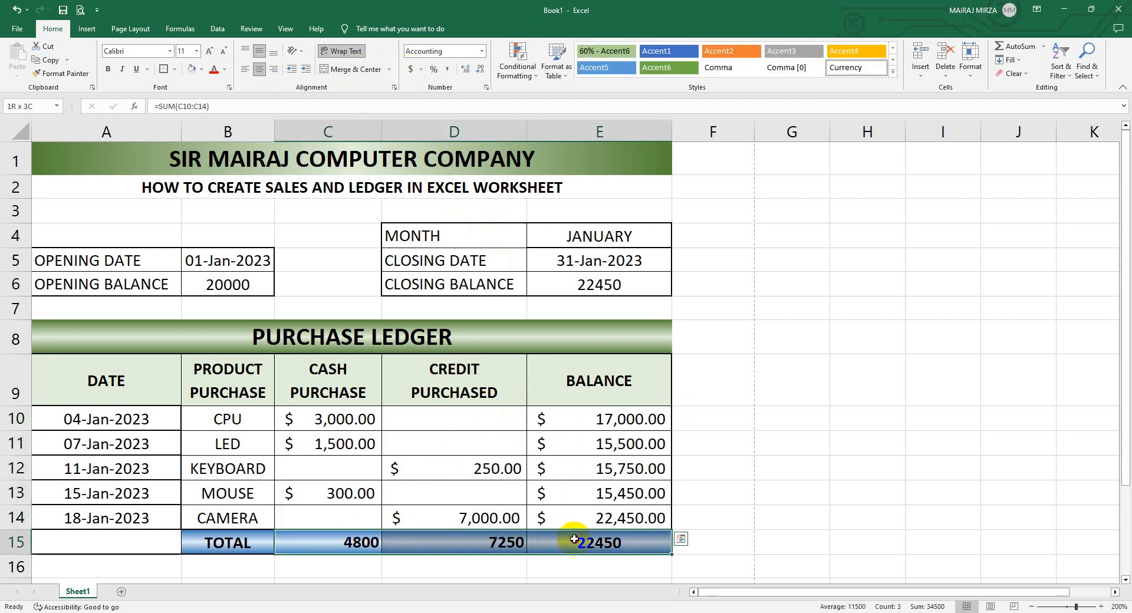
{"action": "left_click", "coordinate": [411, 69]}
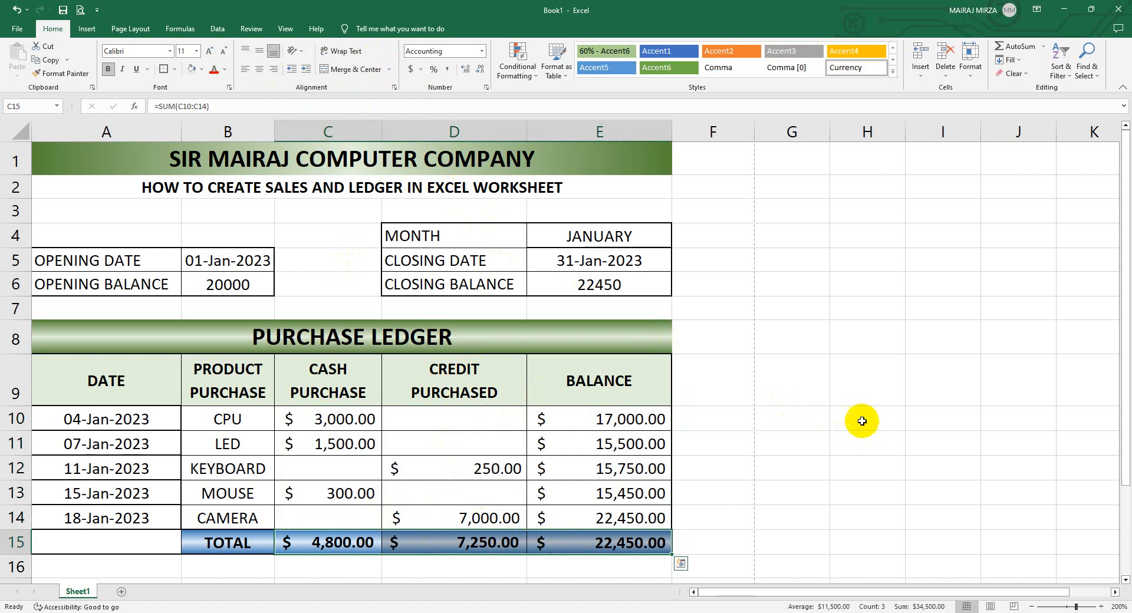
{"action": "left_click", "coordinate": [719, 413]}
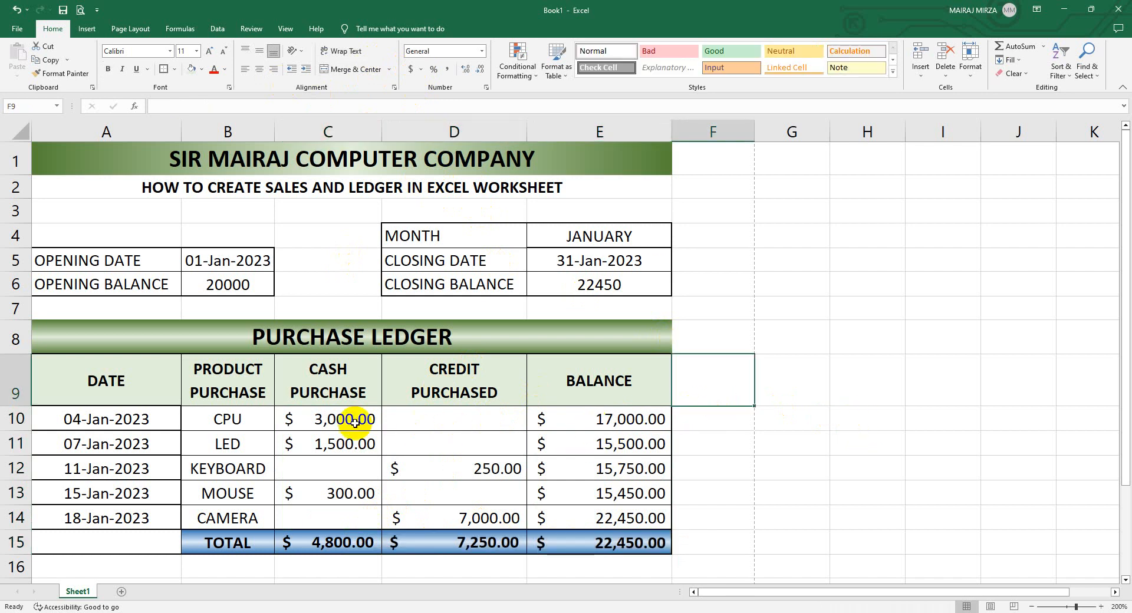
Step: Try the Comma style on the amounts in C10:E15, and return them to the dollar Accounting format
{"action": "left_click_drag", "start_coordinate": [346, 422], "coordinate": [571, 550]}
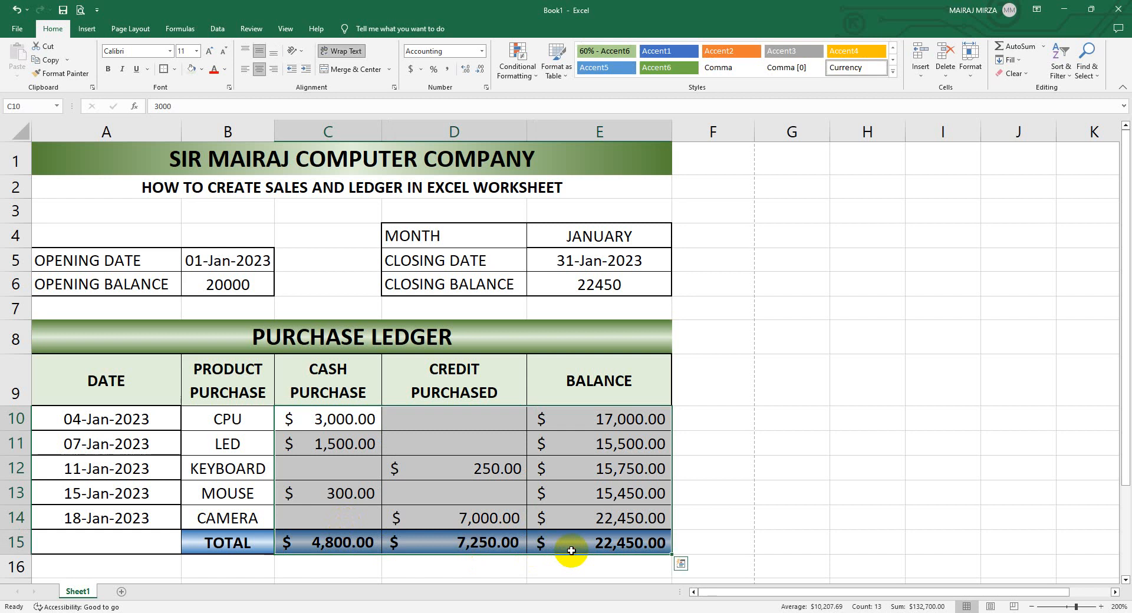
{"action": "left_click", "coordinate": [446, 71]}
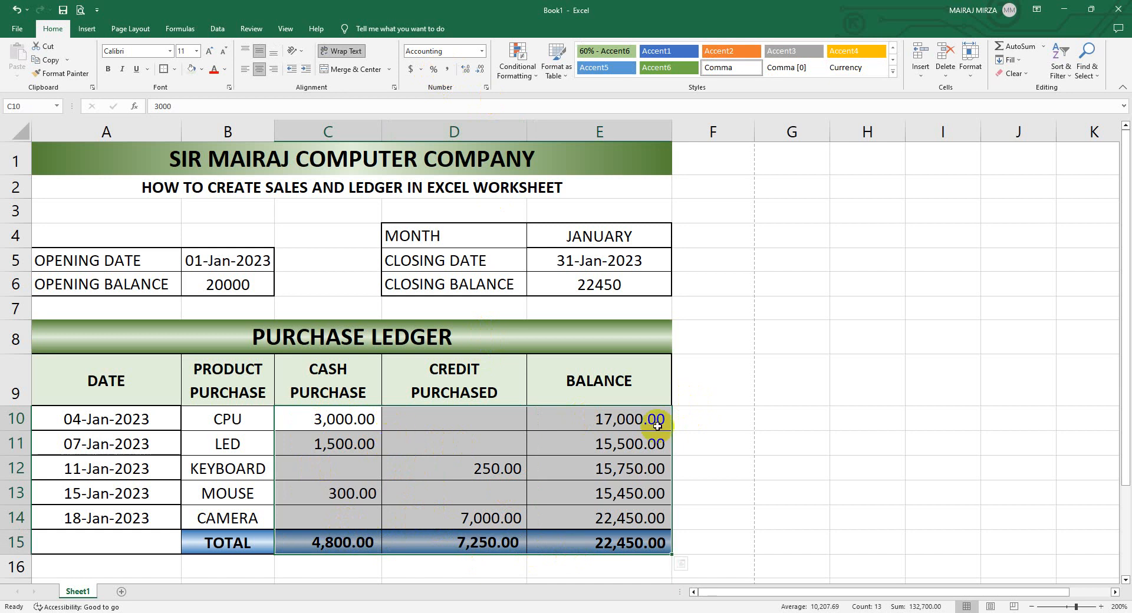
{"action": "left_click", "coordinate": [411, 69]}
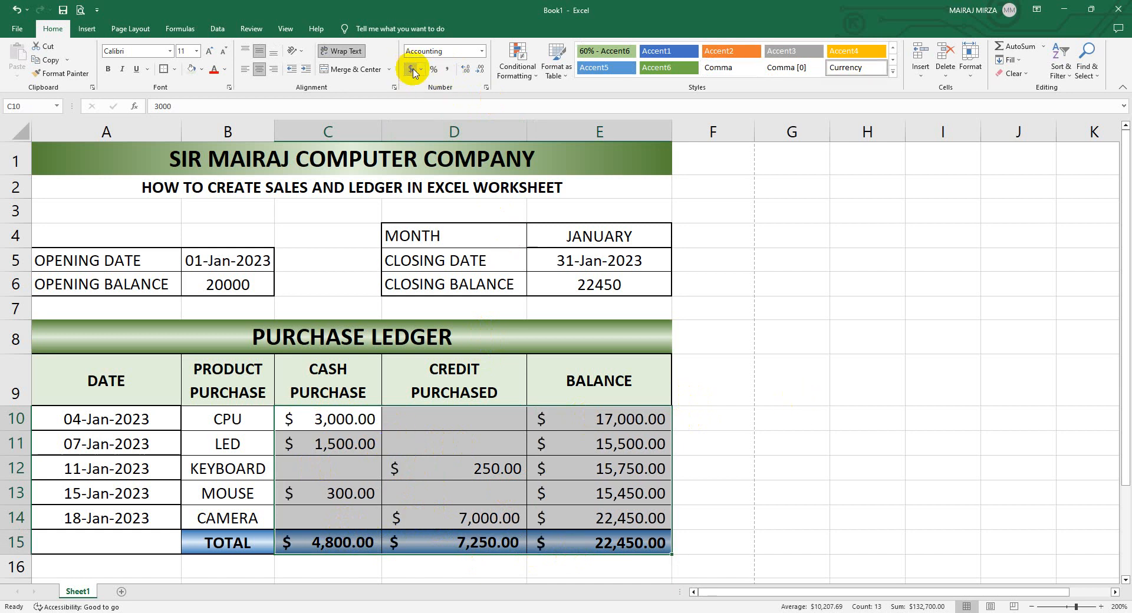
{"action": "left_click", "coordinate": [796, 312]}
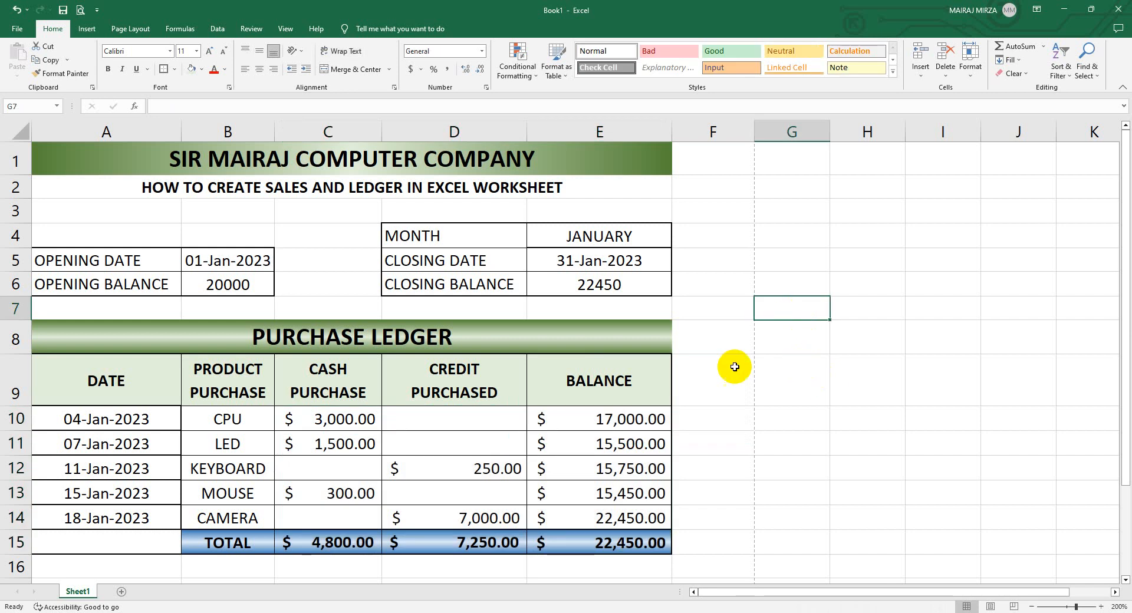
Step: Apply the dollar Accounting number format to the closing balance in E6 and the opening balance in B6
{"action": "left_click", "coordinate": [594, 285]}
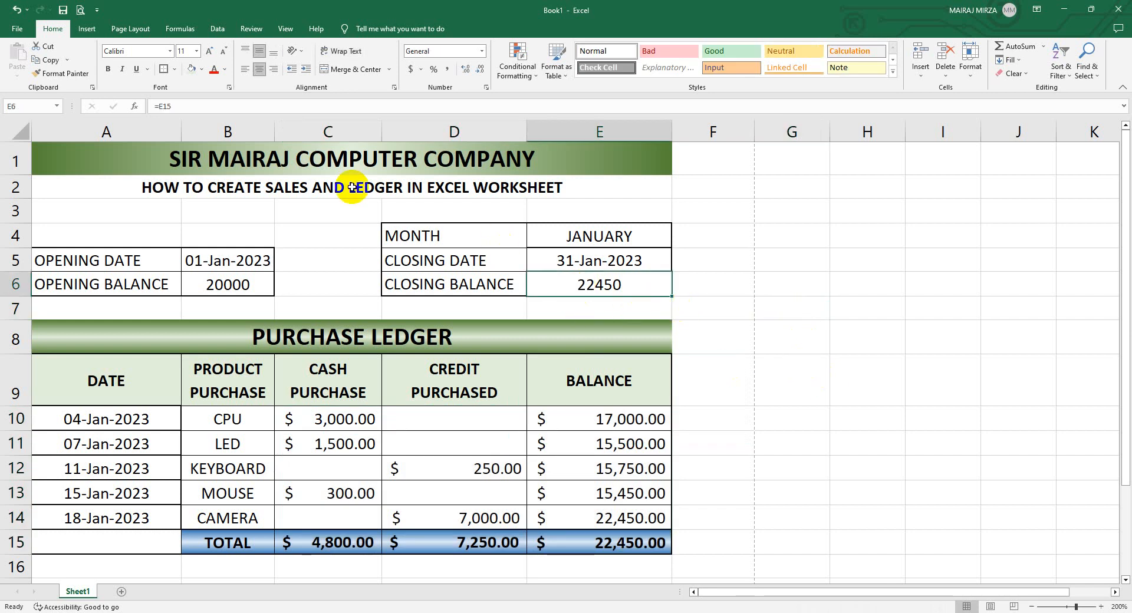
{"action": "left_click", "coordinate": [411, 69]}
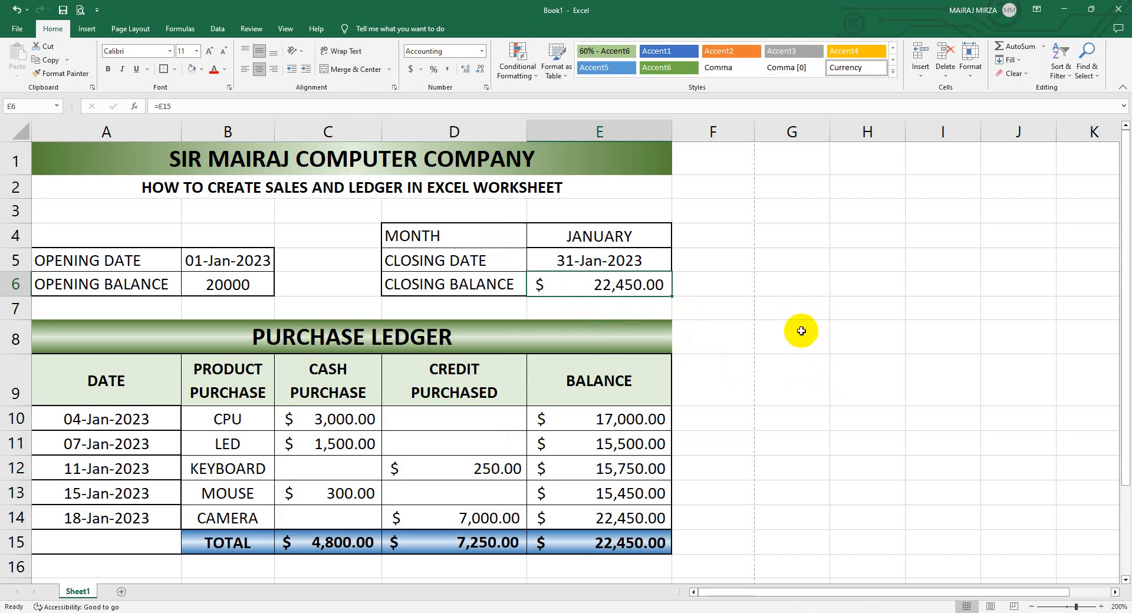
{"action": "left_click", "coordinate": [268, 285]}
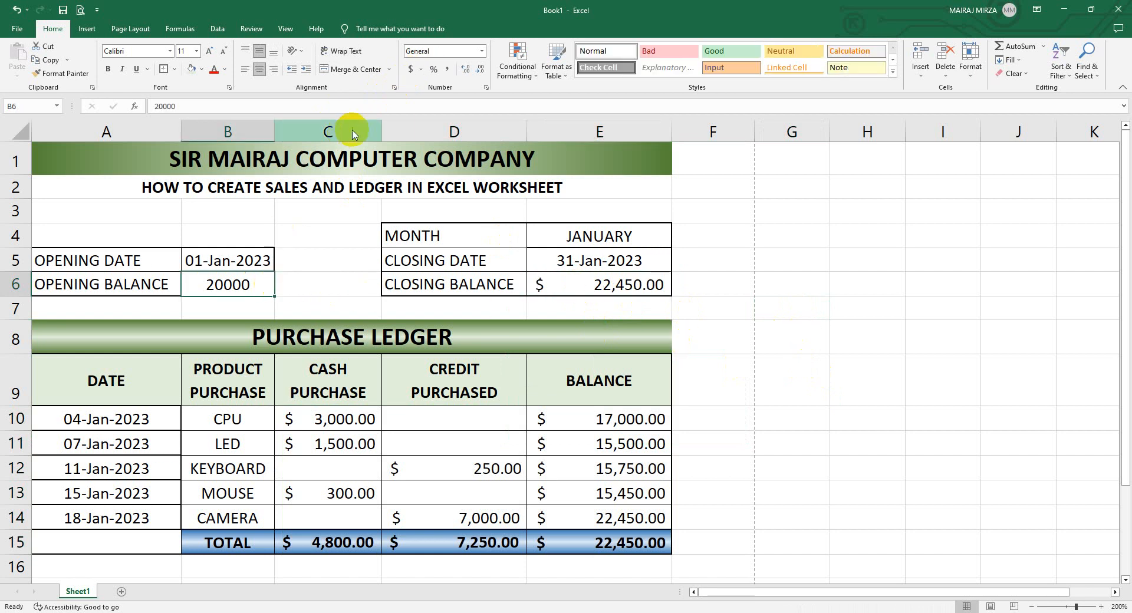
{"action": "left_click", "coordinate": [411, 68]}
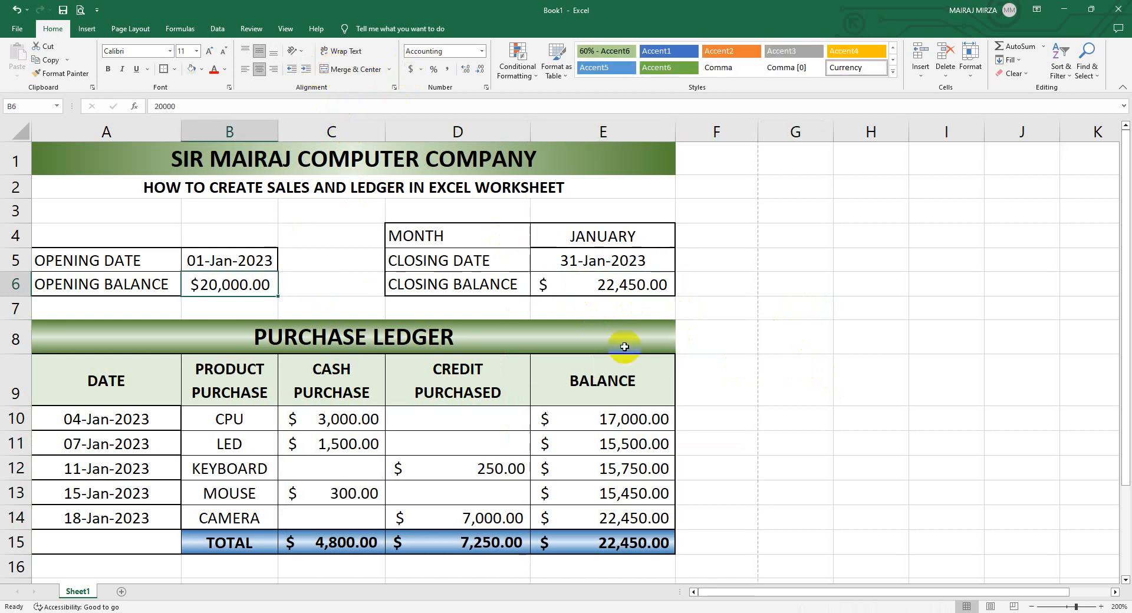
{"action": "left_click", "coordinate": [789, 335]}
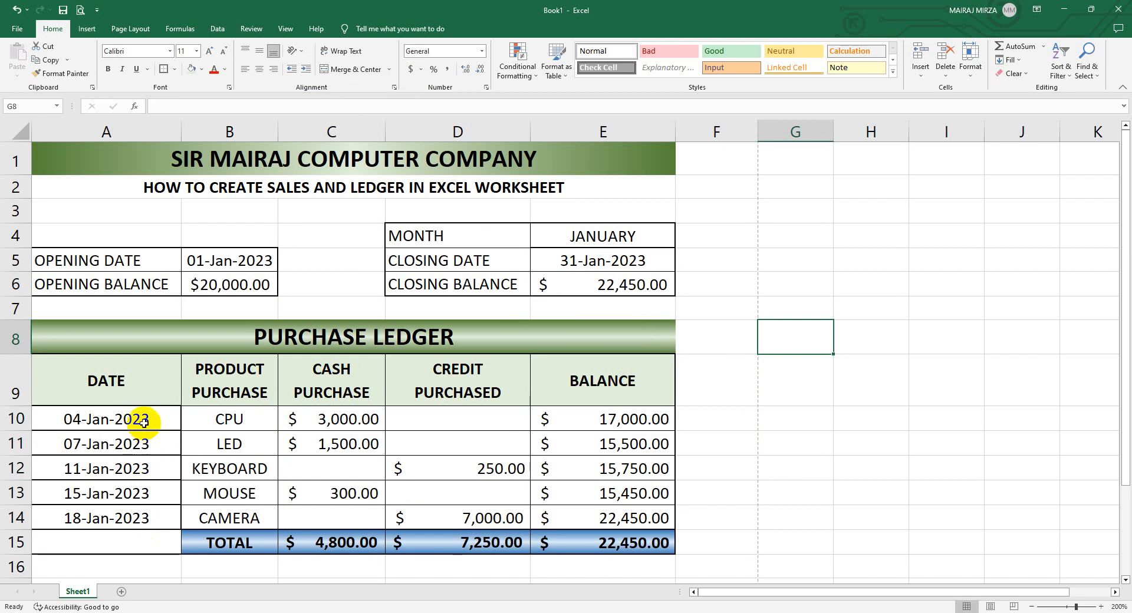
Step: Apply All Borders to the purchase ledger's headings and entries in A9:E14
{"action": "left_click_drag", "start_coordinate": [142, 373], "coordinate": [589, 515]}
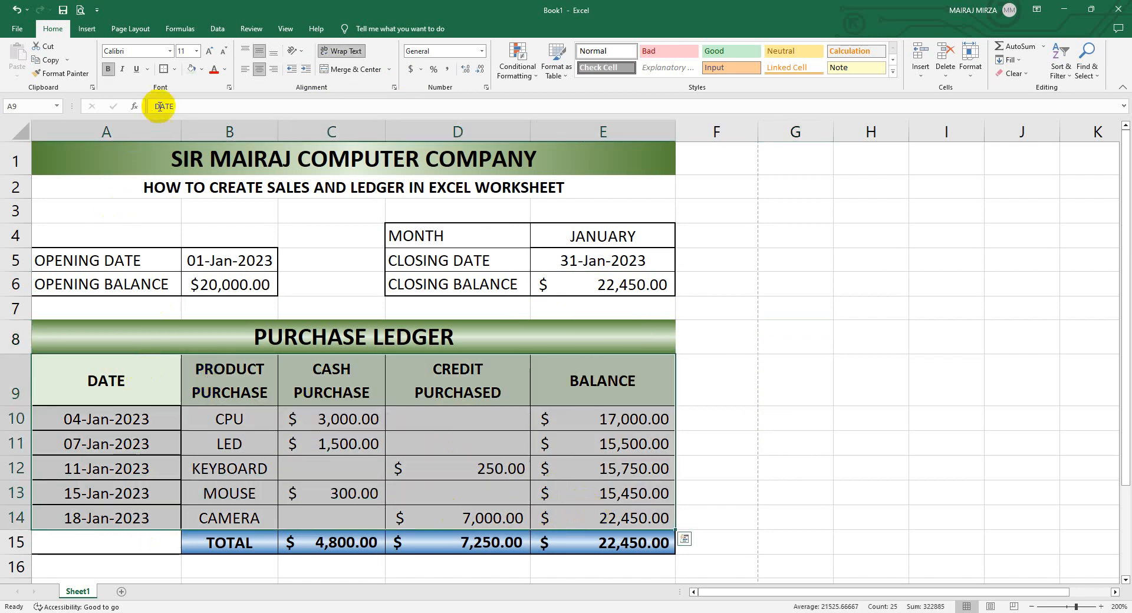
{"action": "left_click", "coordinate": [174, 69]}
{"action": "left_click", "coordinate": [165, 171]}
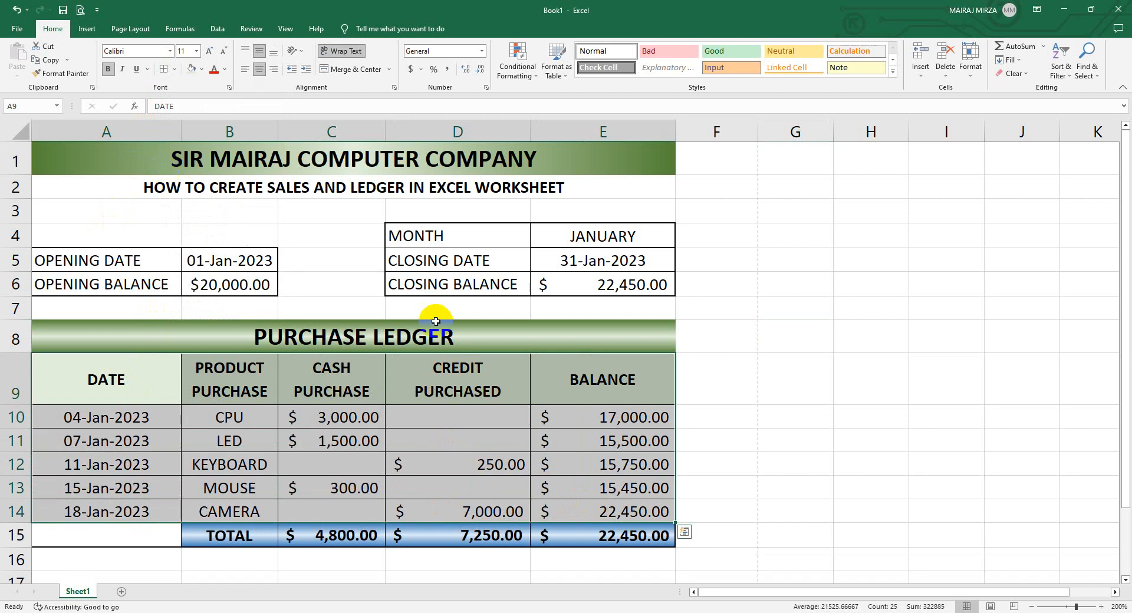
{"action": "left_click", "coordinate": [731, 379]}
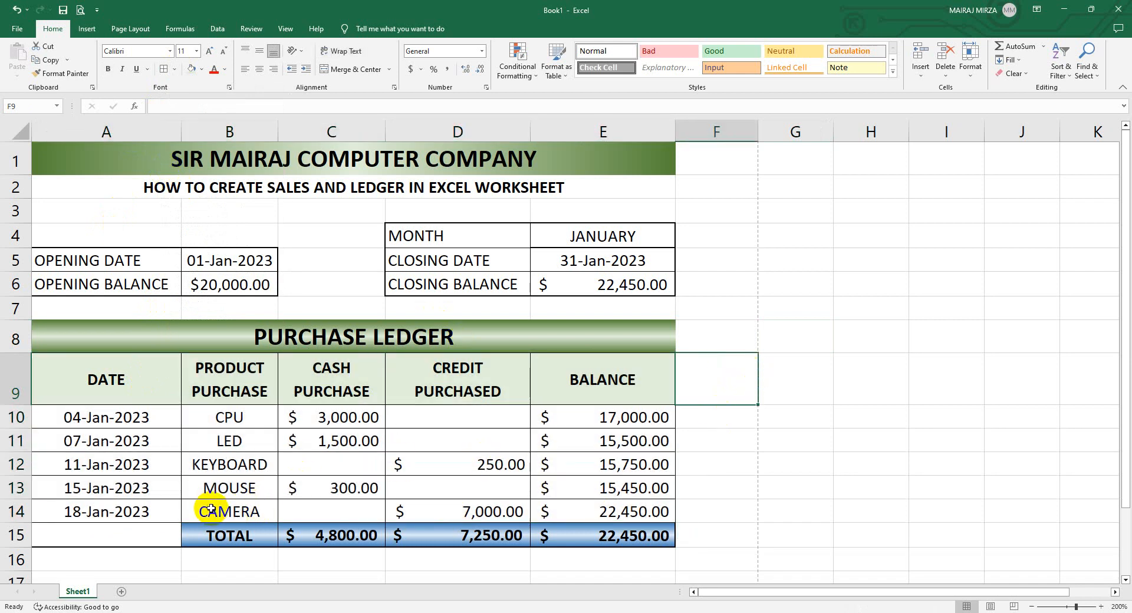
{"action": "left_click", "coordinate": [745, 437]}
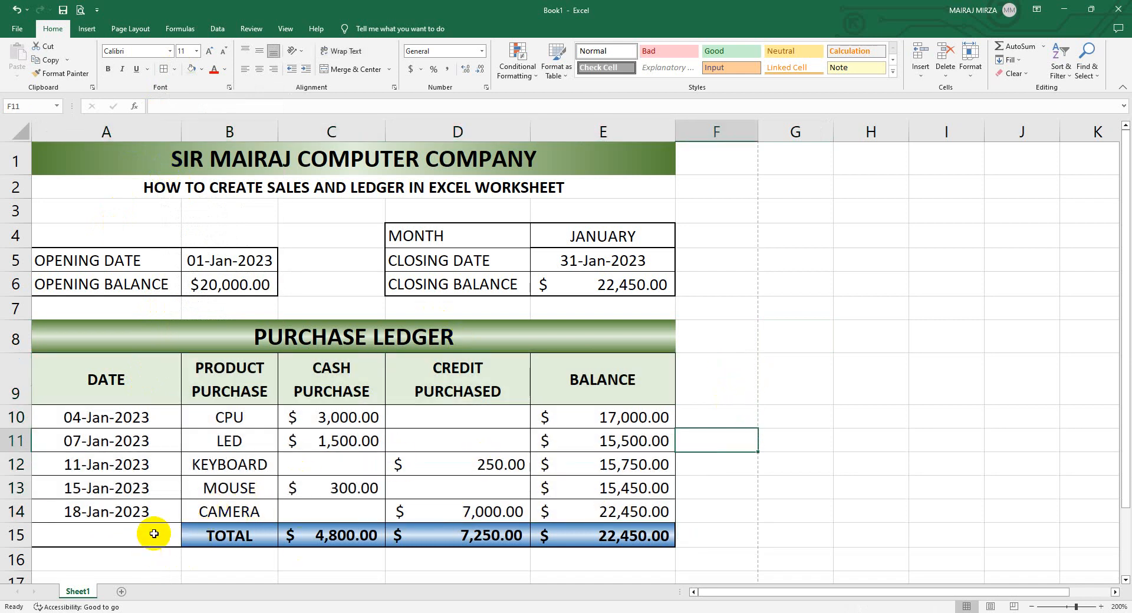
Step: Put Thick Outside Borders around the PURCHASE LEDGER heading in row 8
{"action": "left_click", "coordinate": [166, 334]}
{"action": "left_click", "coordinate": [176, 70]}
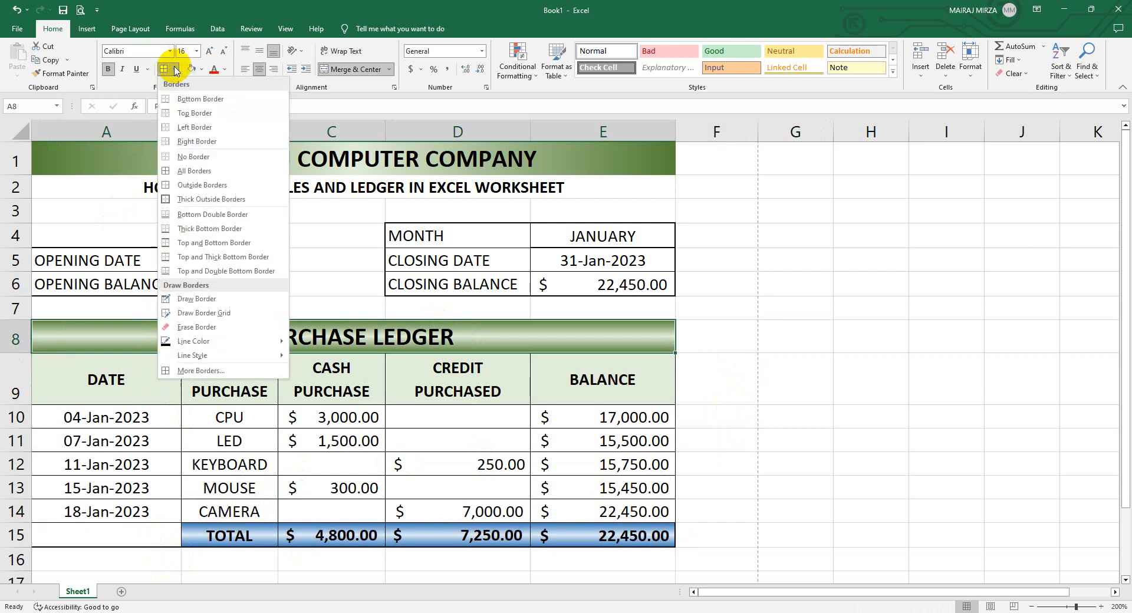
{"action": "left_click", "coordinate": [168, 198]}
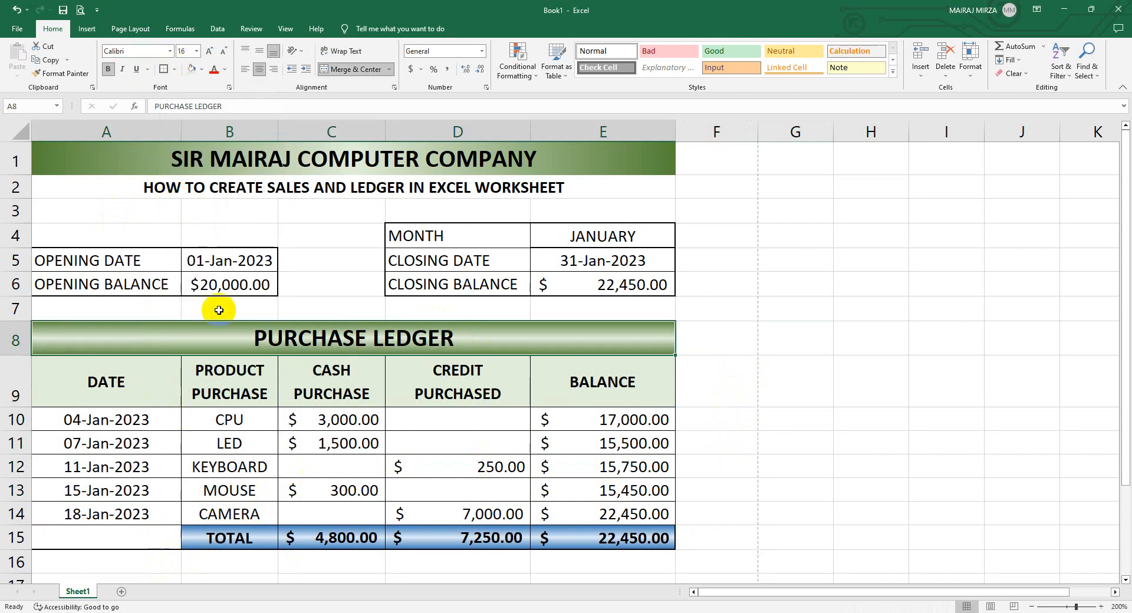
{"action": "left_click", "coordinate": [843, 385]}
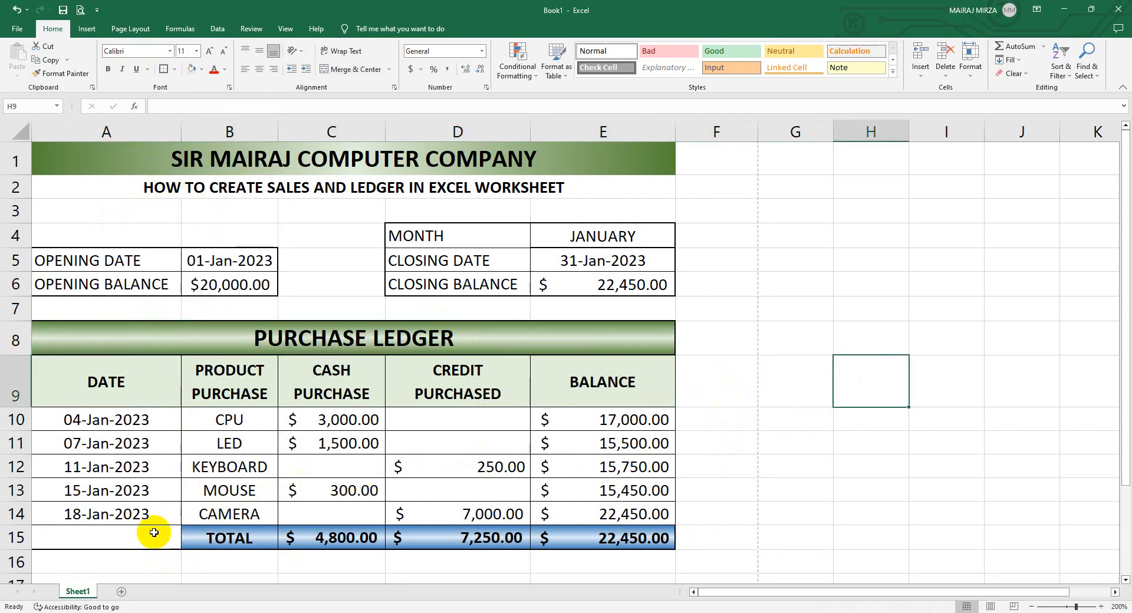
Step: Put Thick Outside Borders around the total row A15:E15
{"action": "left_click_drag", "start_coordinate": [154, 533], "coordinate": [594, 534]}
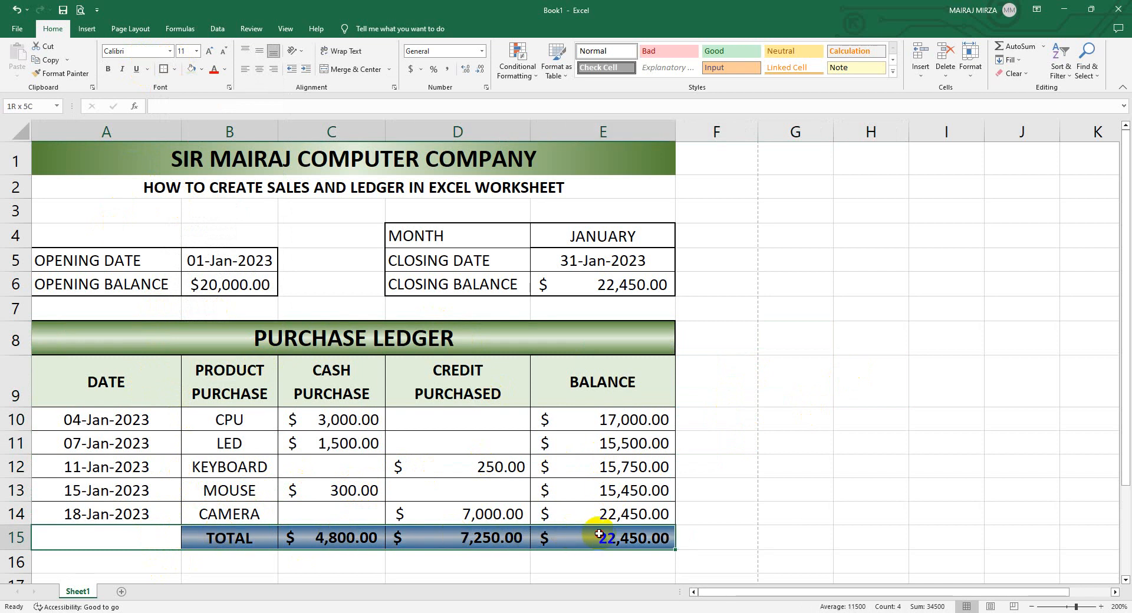
{"action": "left_click", "coordinate": [163, 69]}
{"action": "left_click", "coordinate": [838, 340]}
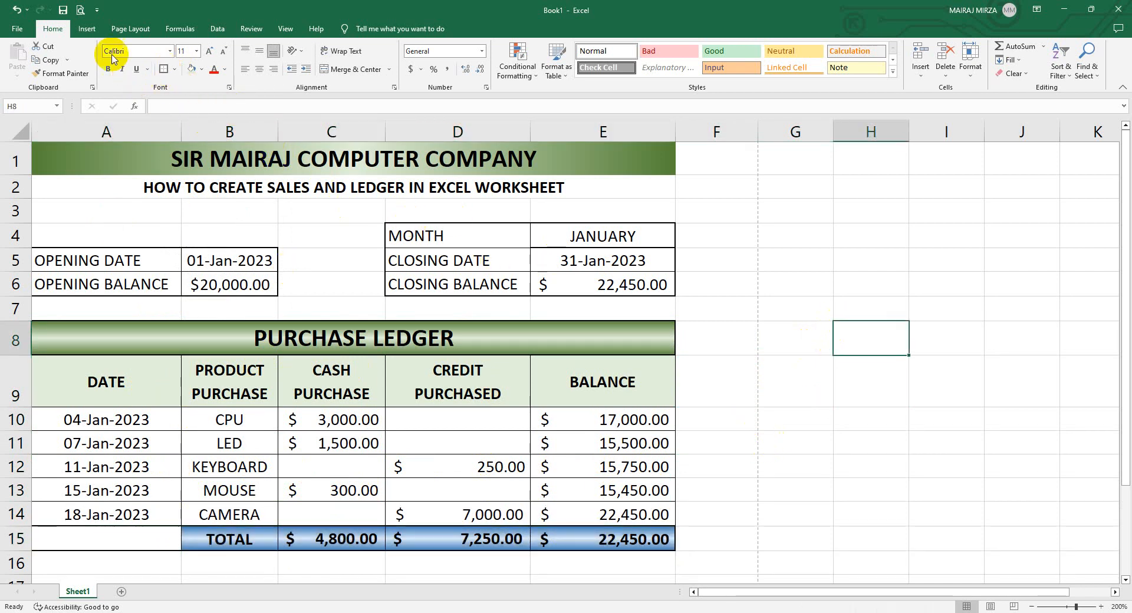
Step: Check the bordered ledger in the print preview and return to the worksheet
{"action": "left_click", "coordinate": [81, 10]}
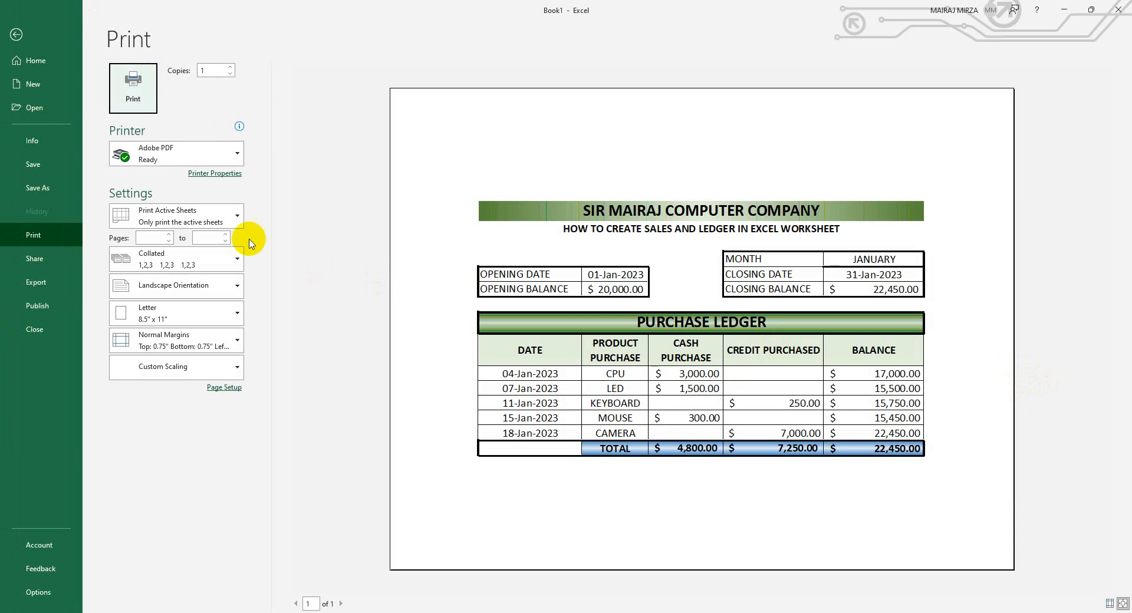
{"action": "left_click", "coordinate": [65, 68]}
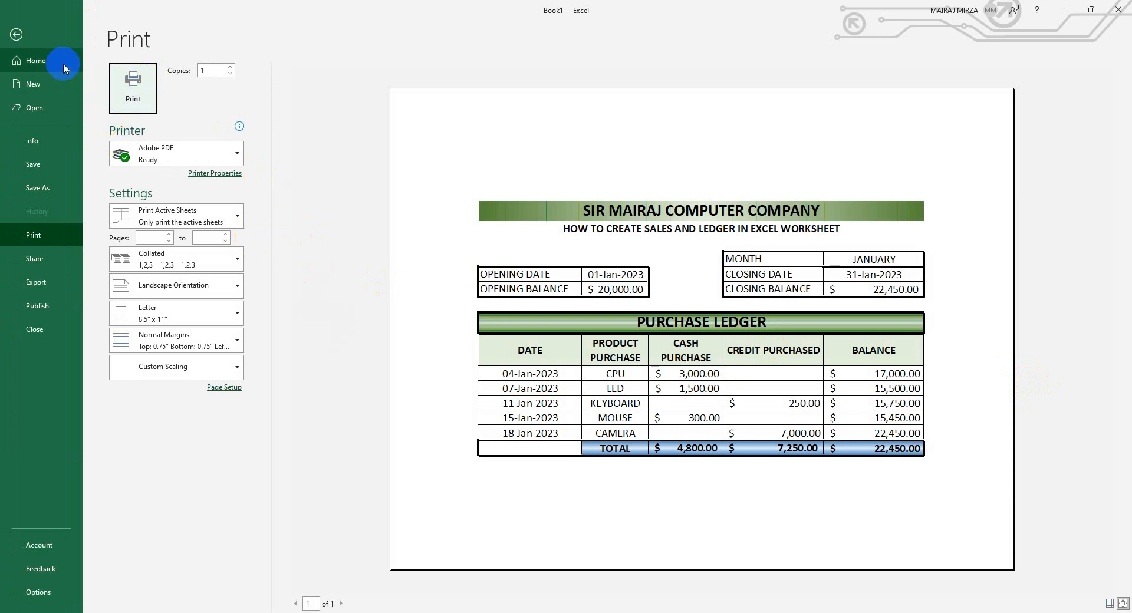
{"action": "left_click", "coordinate": [15, 36]}
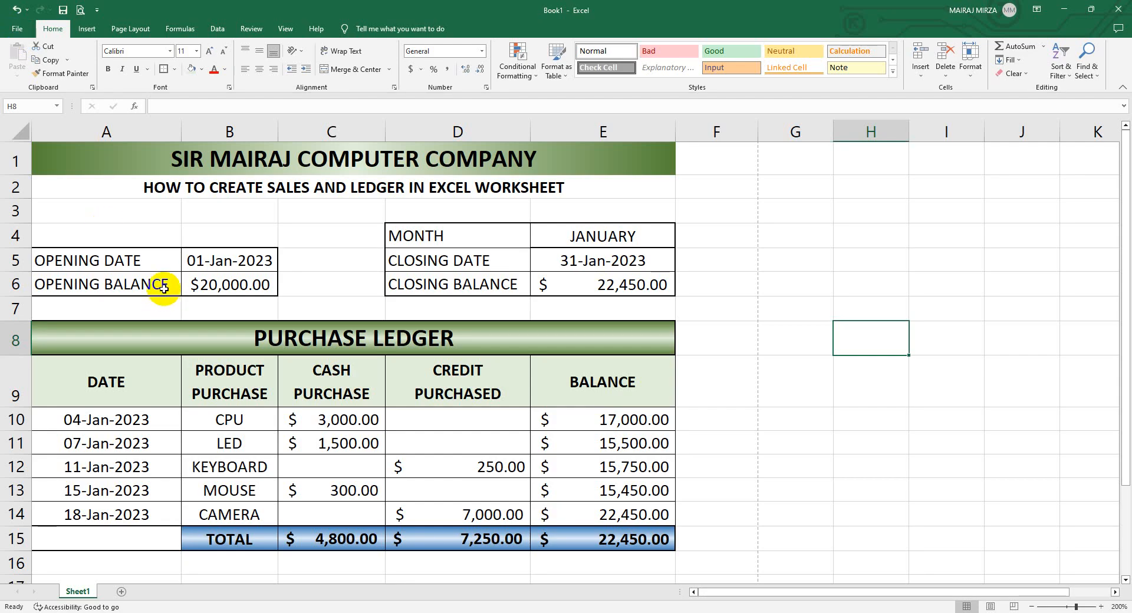
Step: Start saving the workbook under a new name and browse to Local Disk (F:) as the location
{"action": "left_click", "coordinate": [31, 33]}
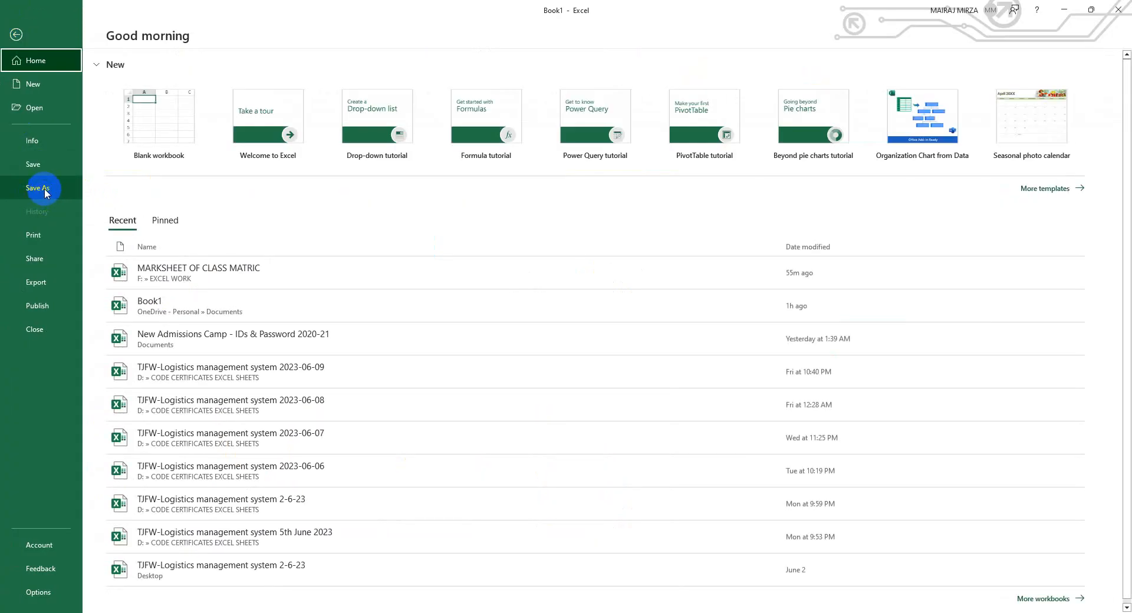
{"action": "left_click", "coordinate": [45, 193]}
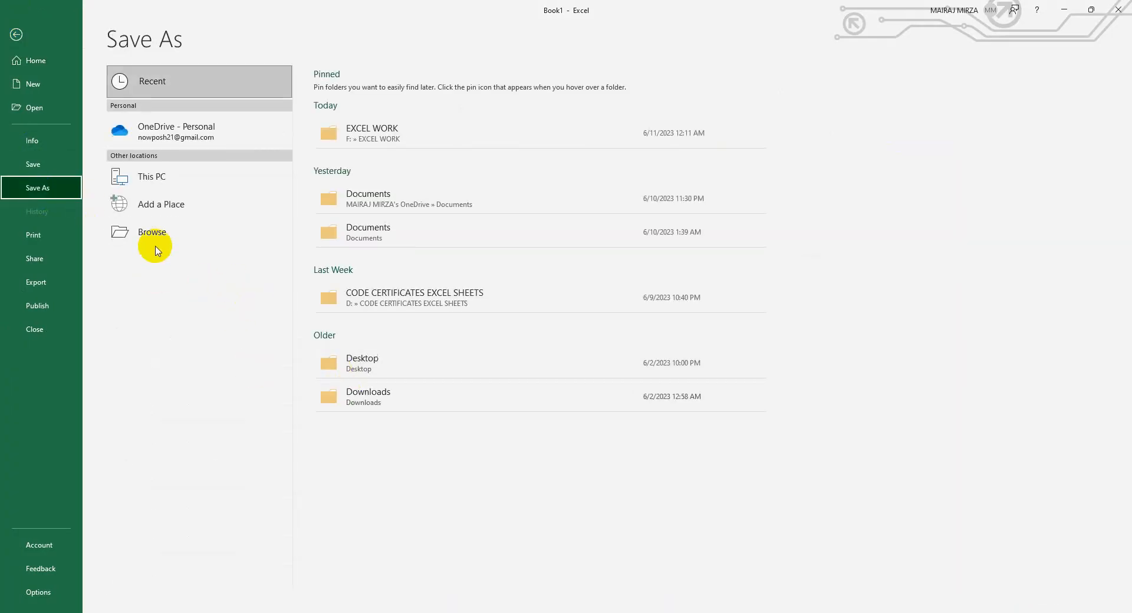
{"action": "left_click", "coordinate": [154, 235]}
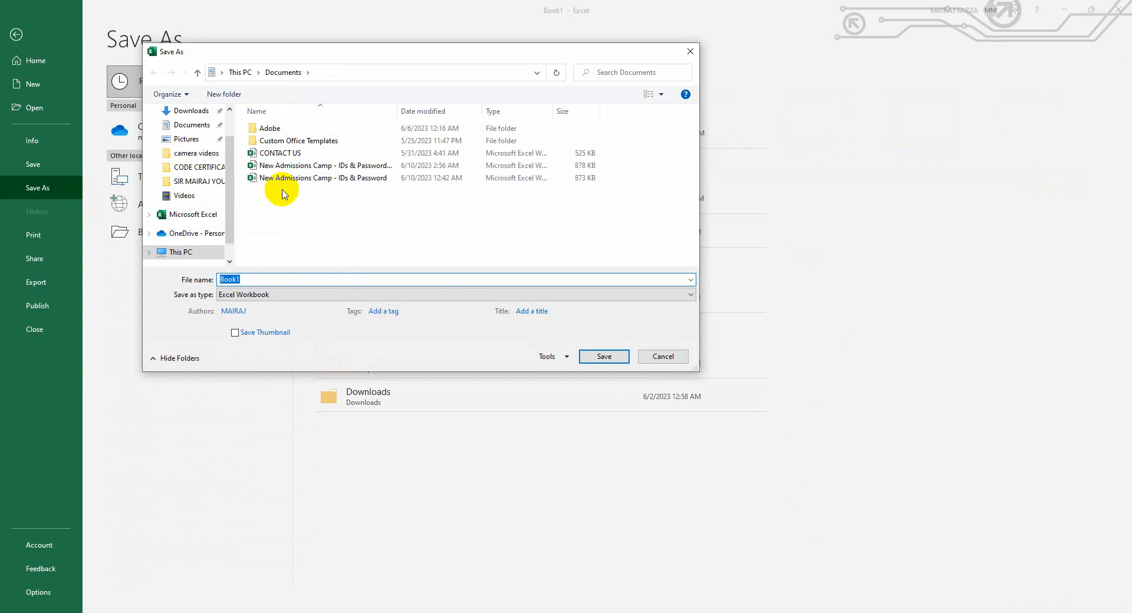
{"action": "scroll", "coordinate": [219, 223], "scroll_direction": "down", "scroll_amount": 1}
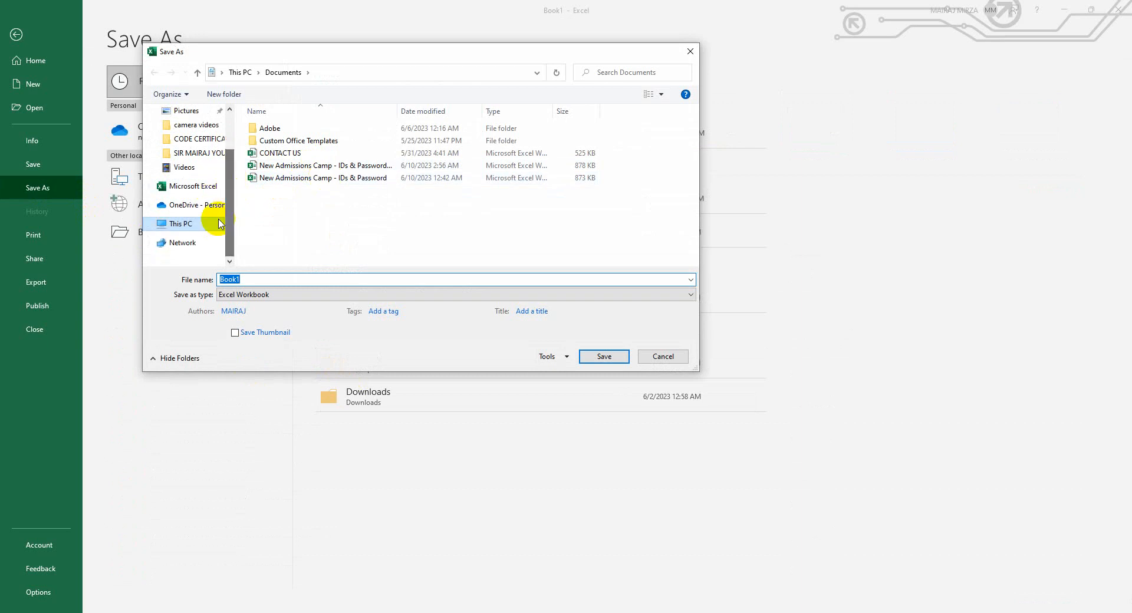
{"action": "left_click", "coordinate": [195, 223]}
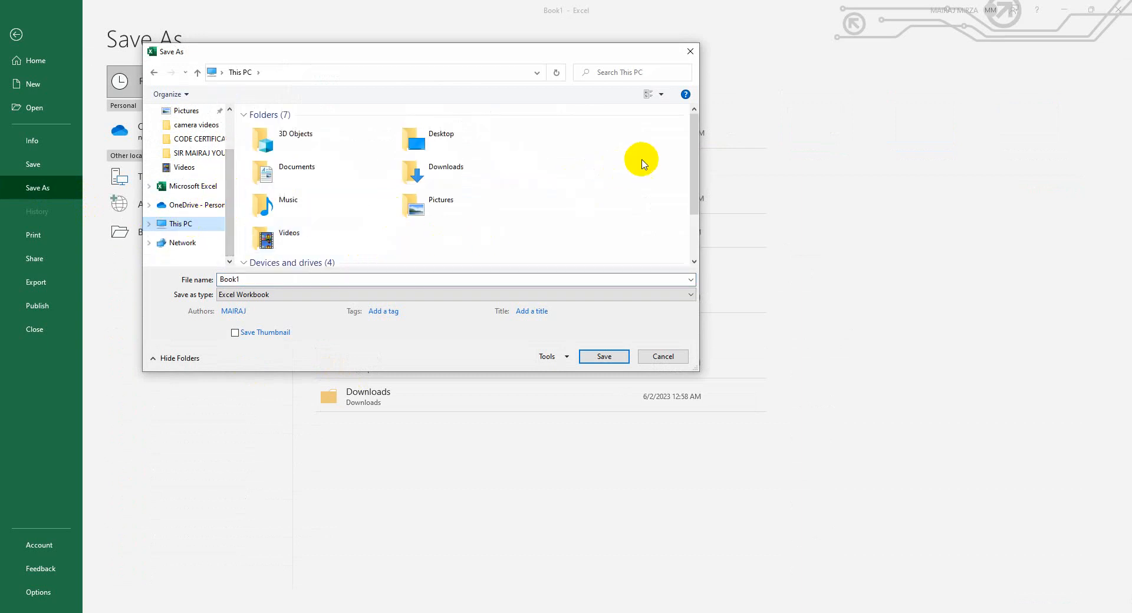
{"action": "left_click_drag", "start_coordinate": [694, 144], "coordinate": [687, 224]}
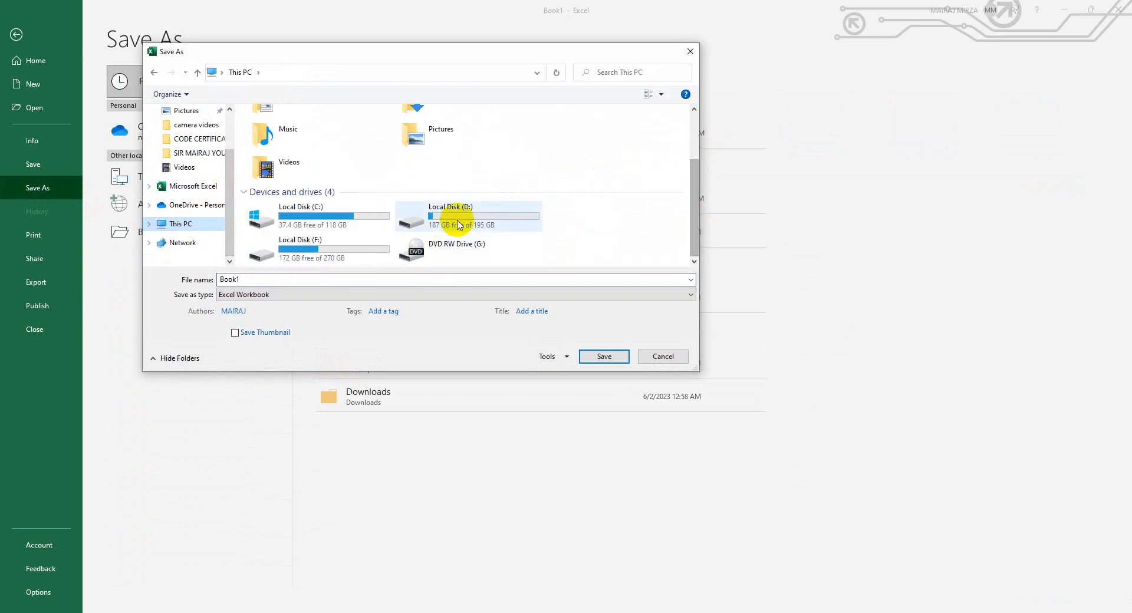
{"action": "double_click", "coordinate": [303, 251]}
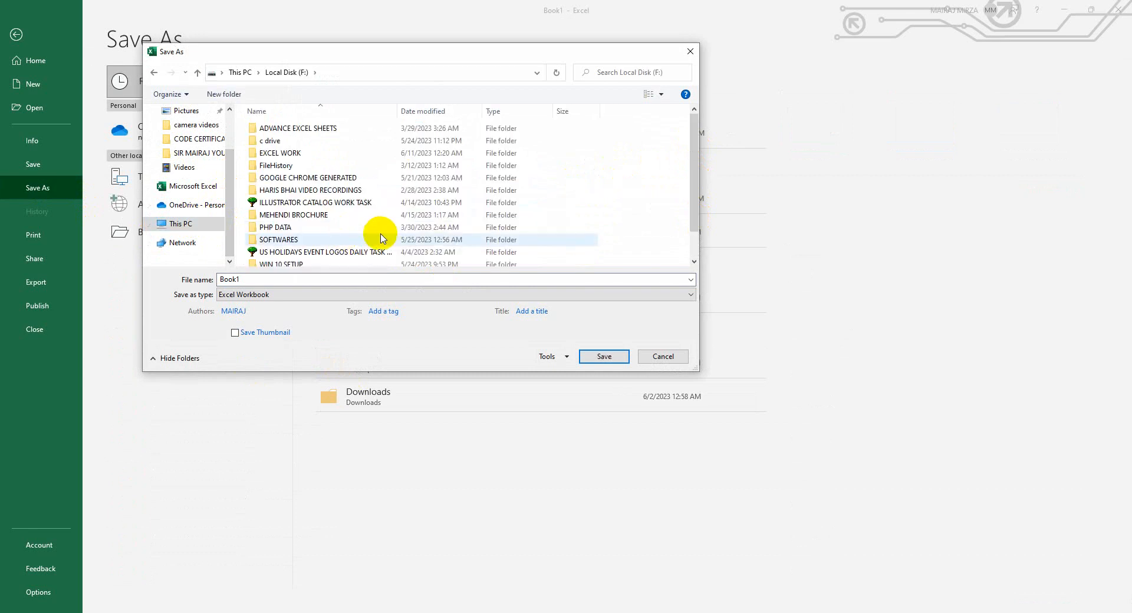
{"action": "double_click", "coordinate": [272, 239]}
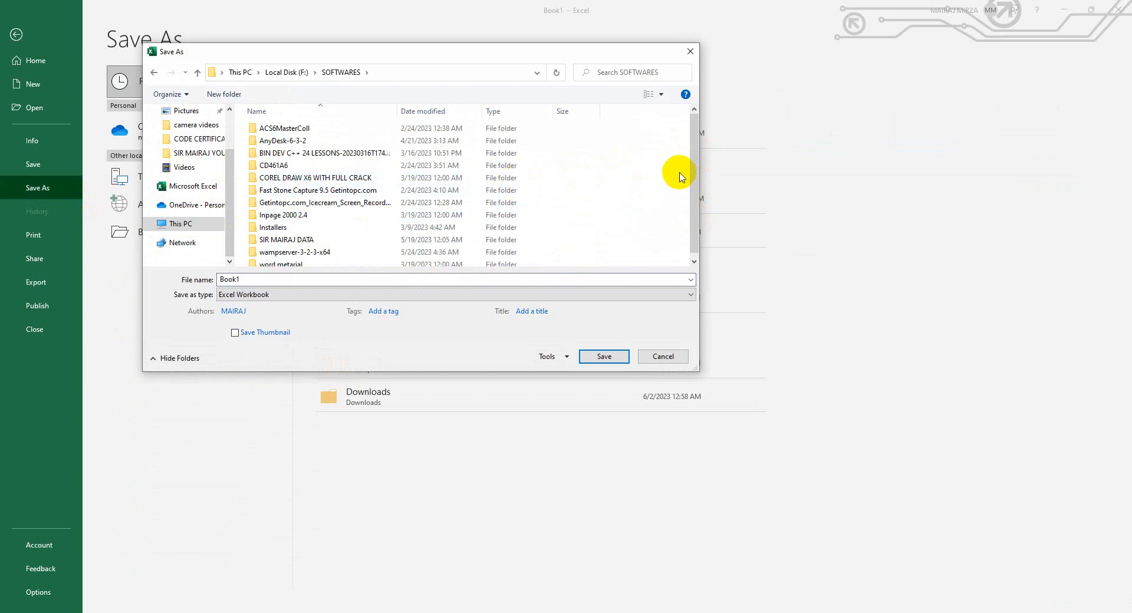
{"action": "left_click_drag", "start_coordinate": [694, 165], "coordinate": [696, 173]}
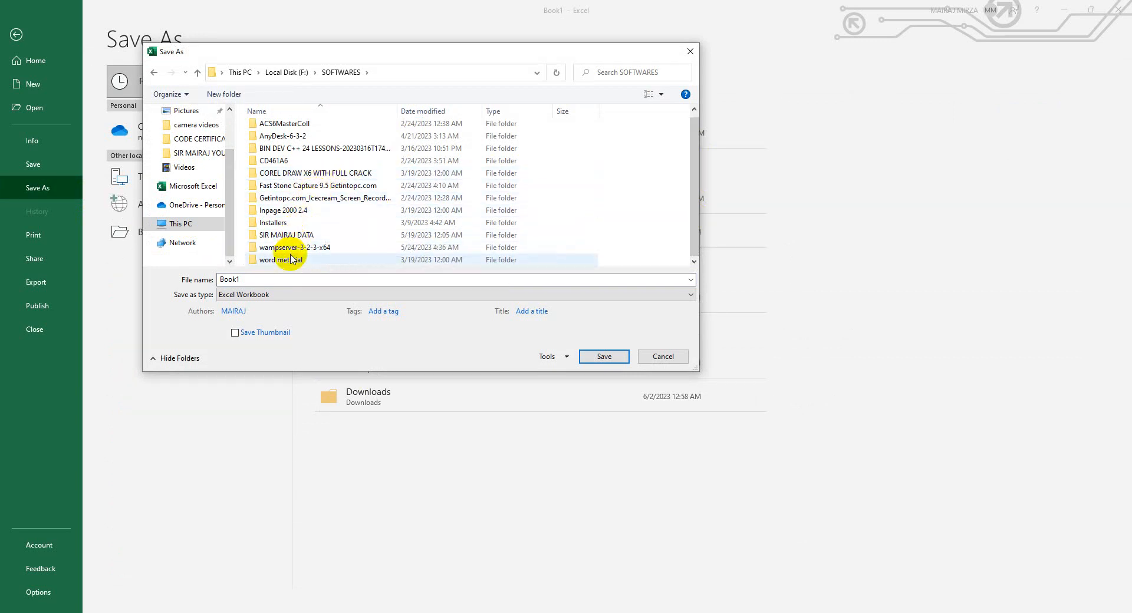
{"action": "left_click", "coordinate": [289, 74]}
Step: Save the workbook in the EXCEL WORK folder, naming it with the owner's title and name followed by PURCHASE LEDGER WORKSHEET
{"action": "left_click", "coordinate": [285, 155]}
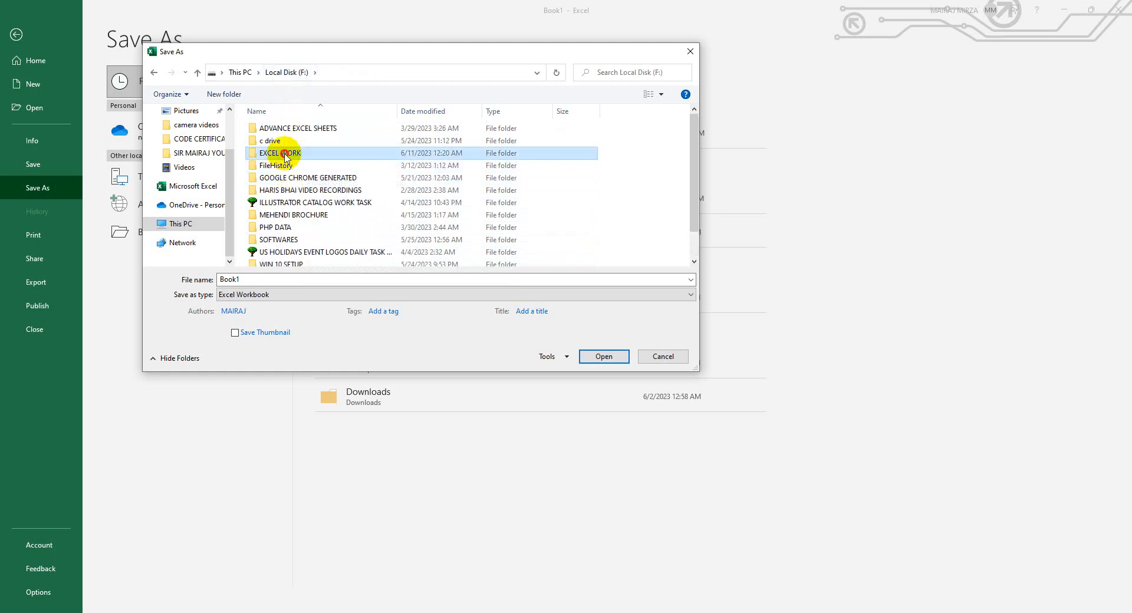
{"action": "double_click", "coordinate": [284, 155]}
{"action": "left_click", "coordinate": [260, 281]}
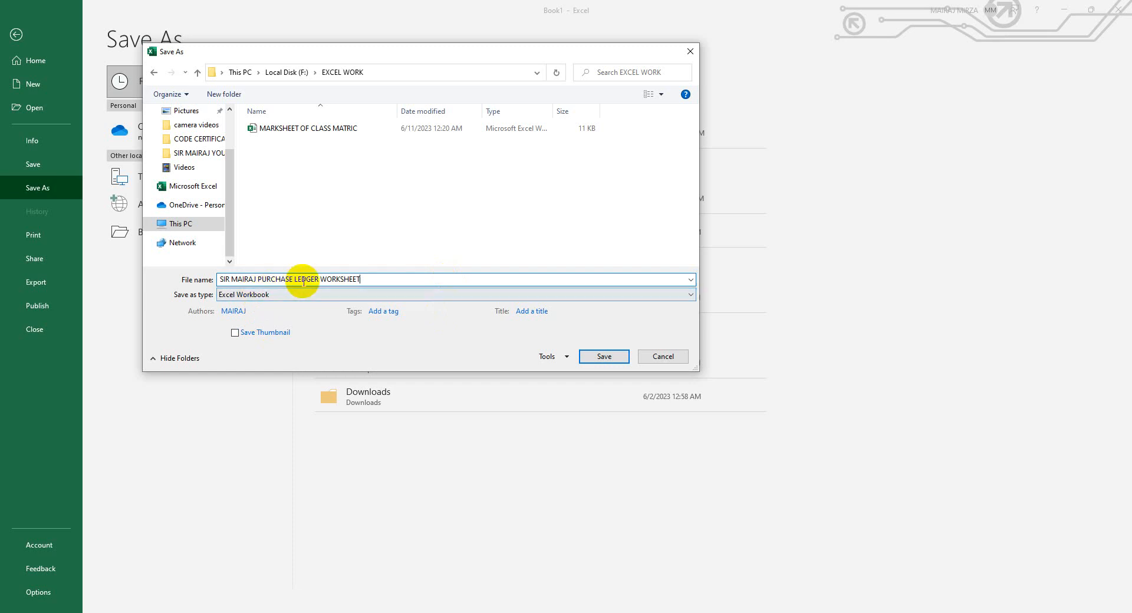
{"action": "left_click", "coordinate": [604, 356]}
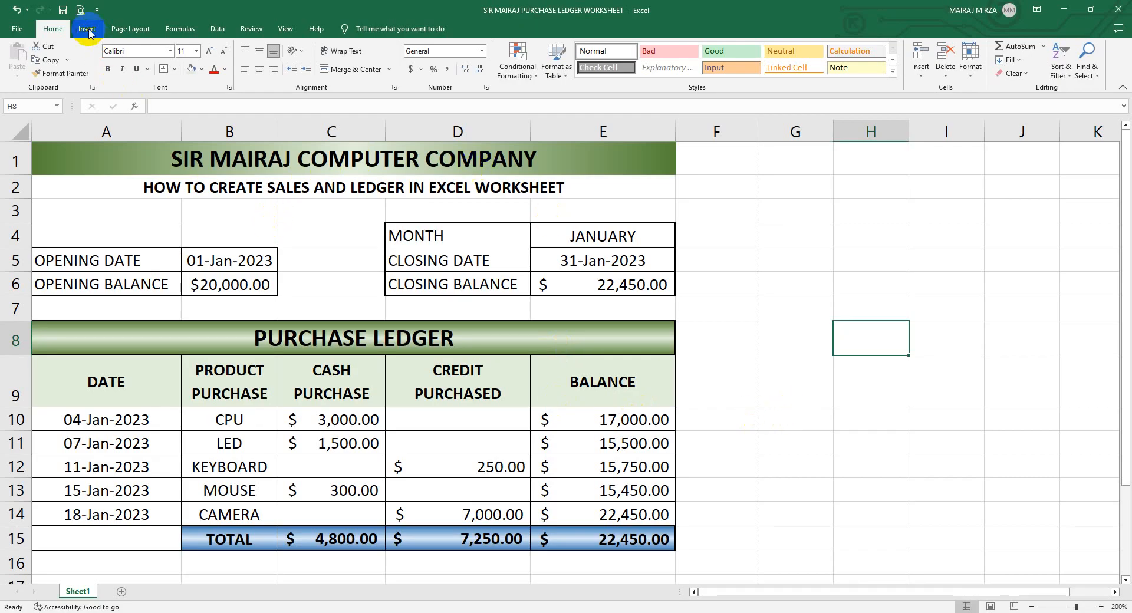
Step: Review the saved workbook's printout in the print preview and leave the preview
{"action": "left_click", "coordinate": [81, 9]}
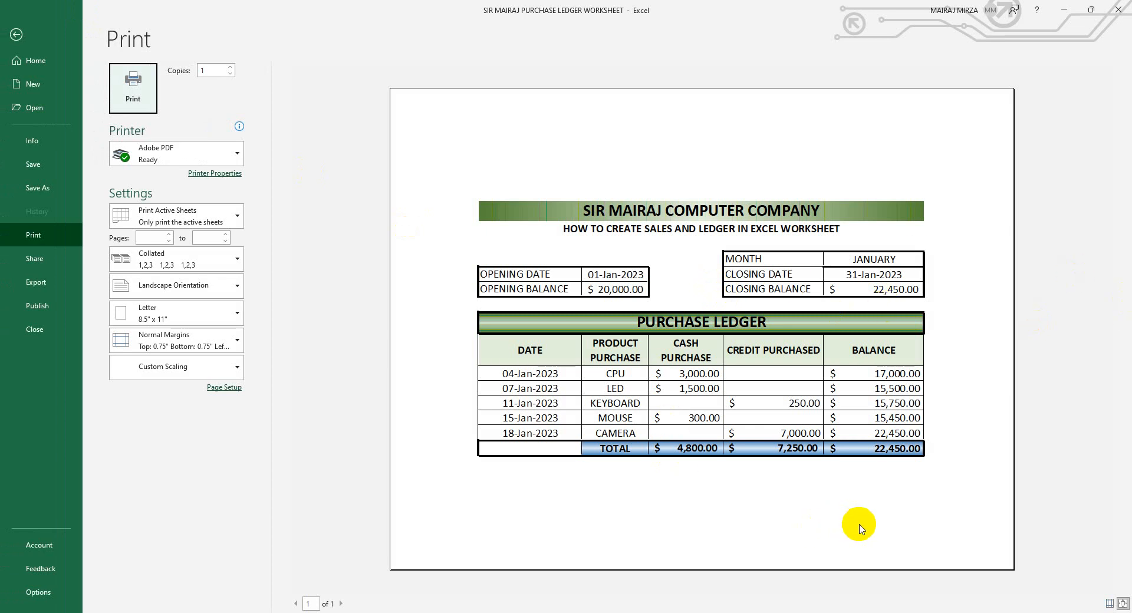
{"action": "left_click", "coordinate": [36, 42]}
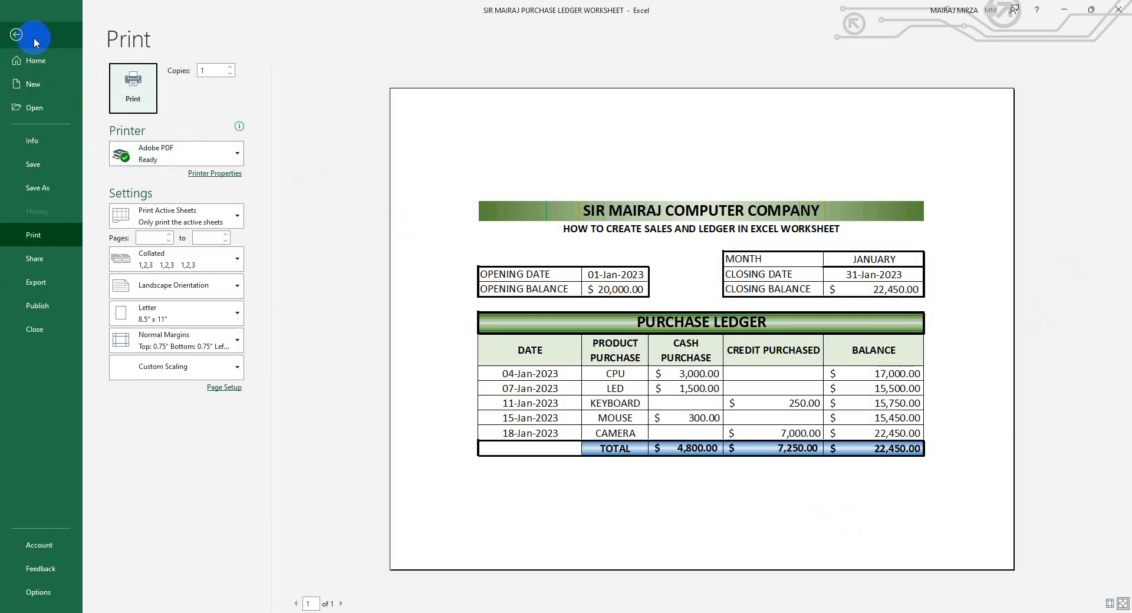